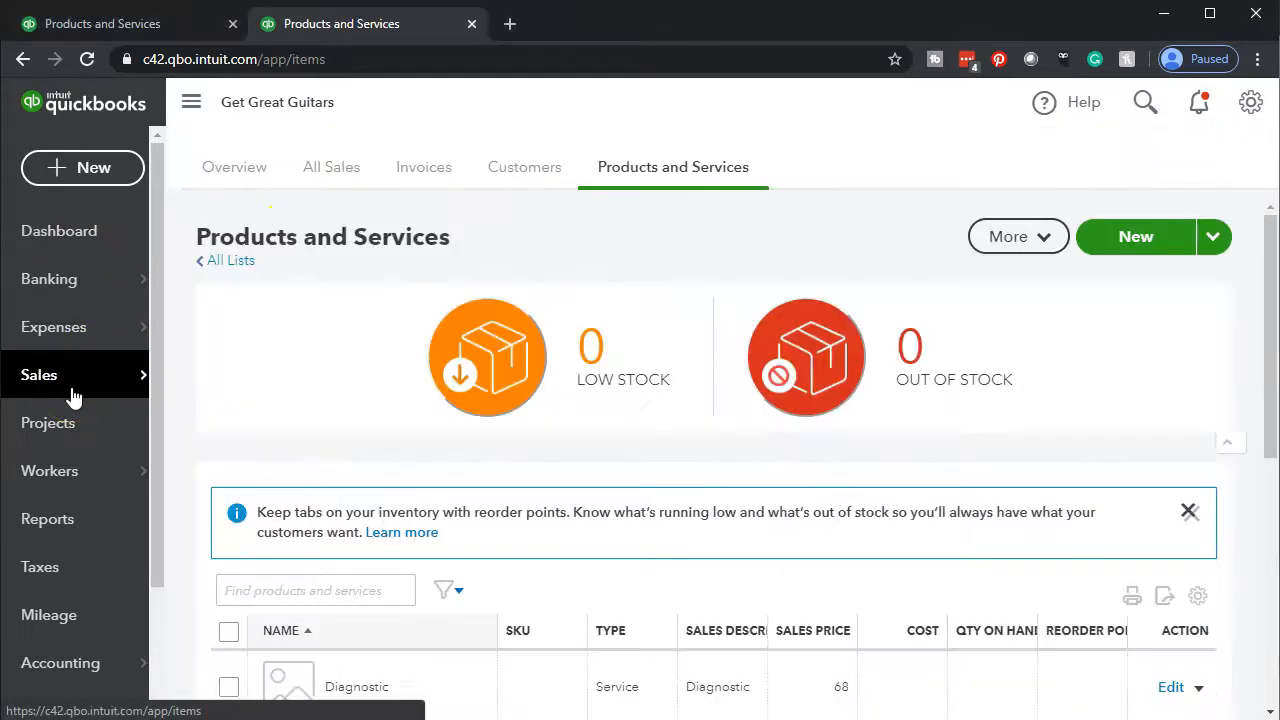
Look through the existing items in the Products and Services list.
click(715, 187)
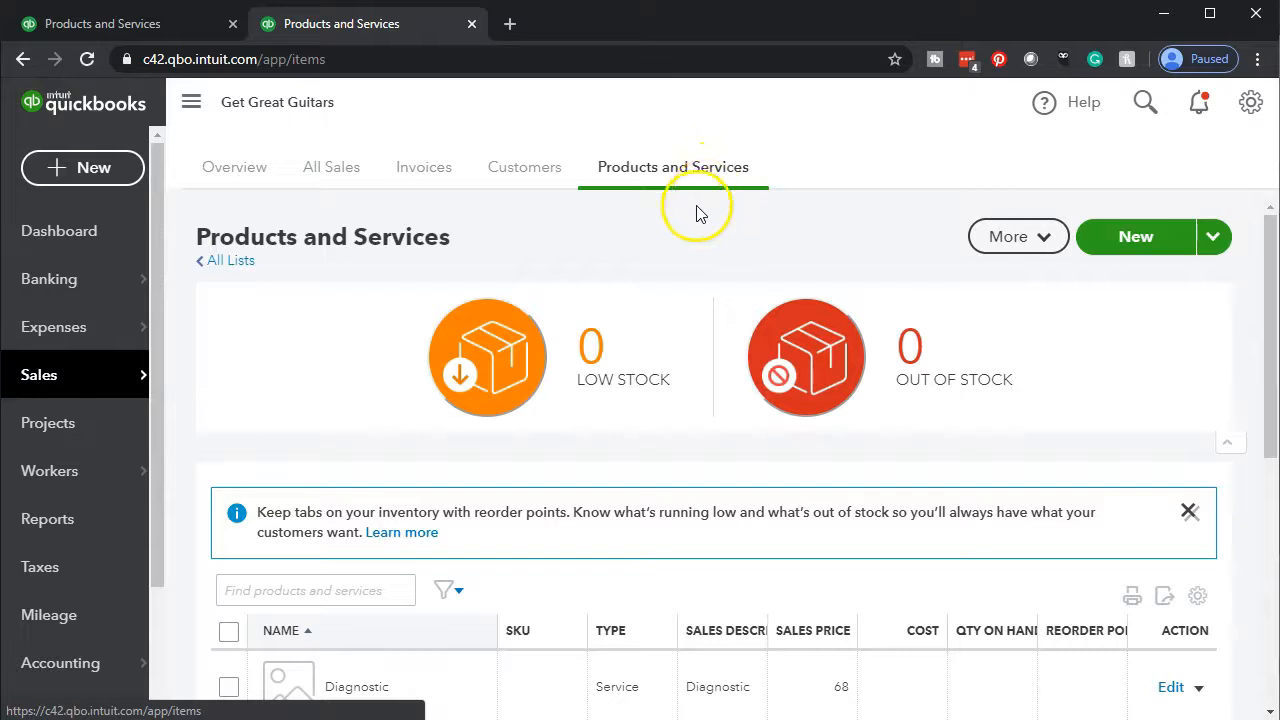
scroll(686, 243, down, 3)
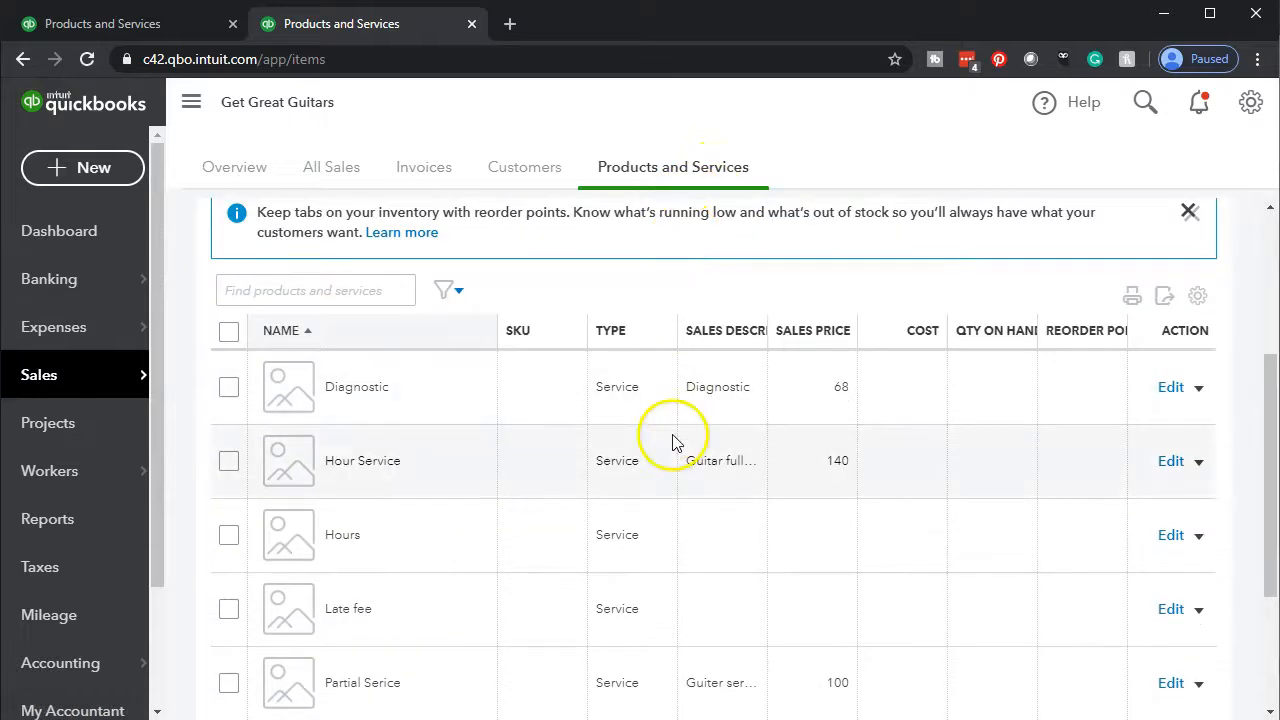
scroll(673, 442, down, 3)
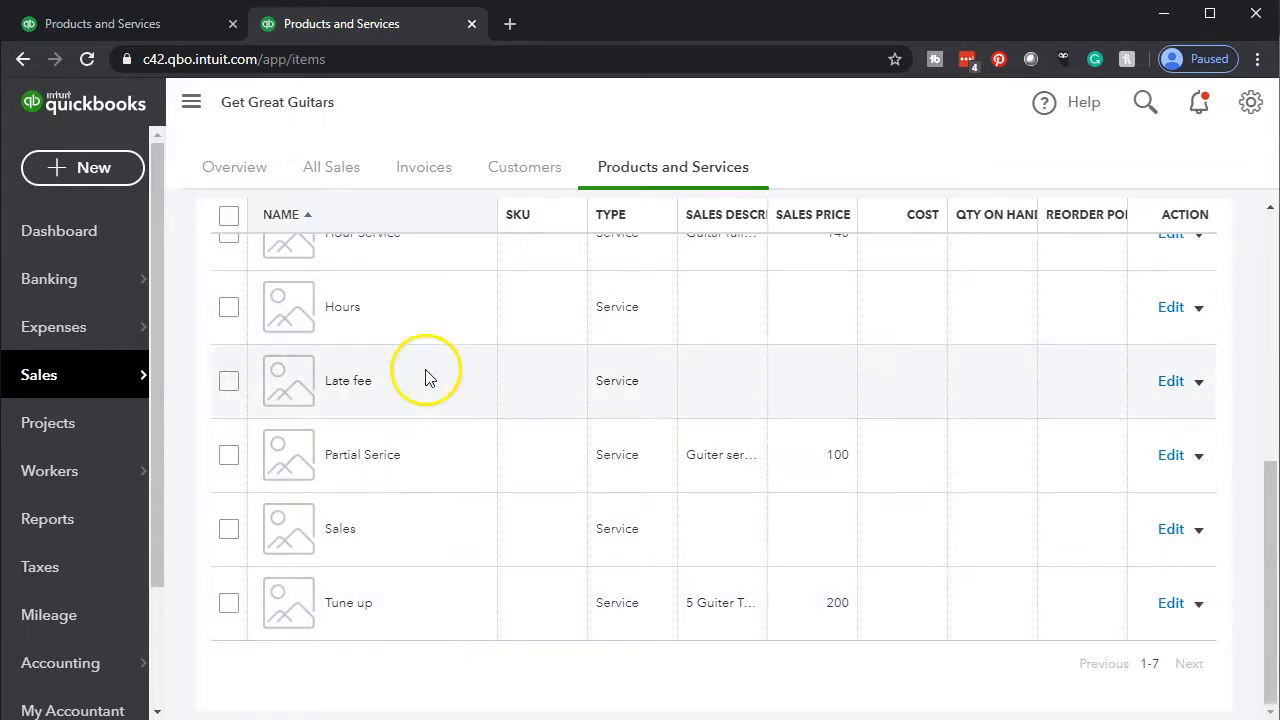
scroll(425, 377, up, 1)
scroll(423, 365, up, 1)
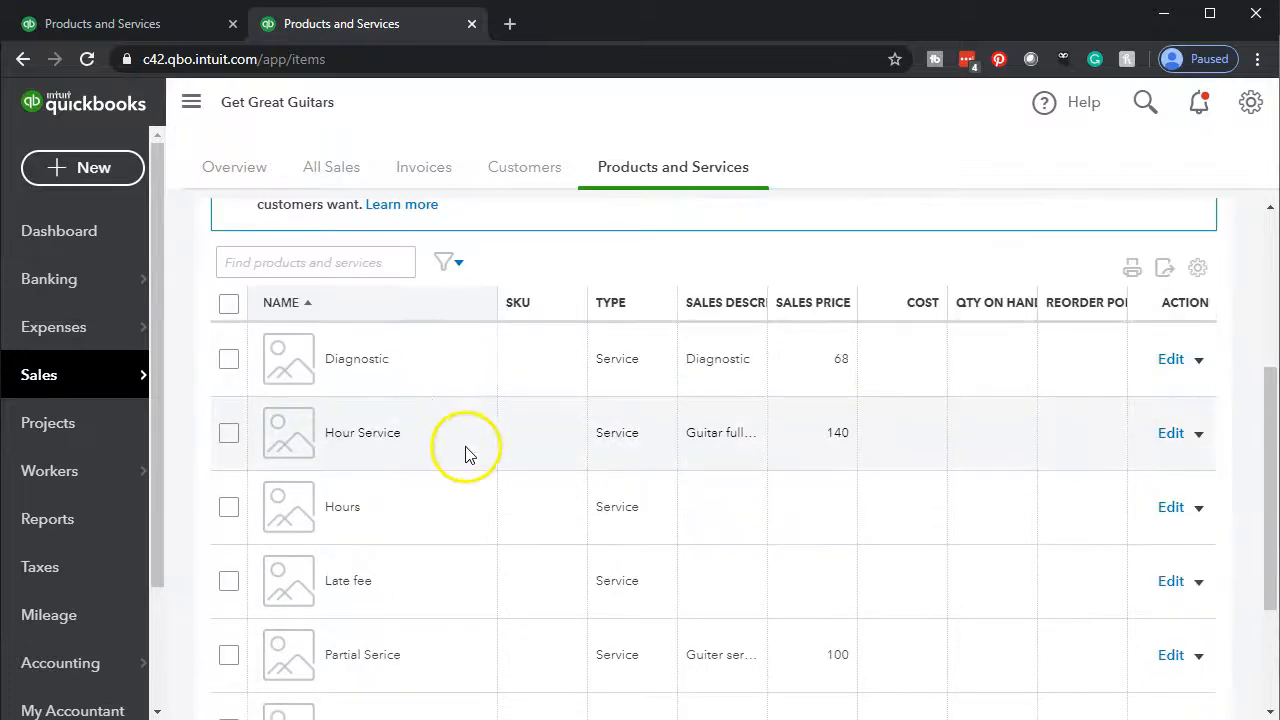
scroll(591, 632, up, 3)
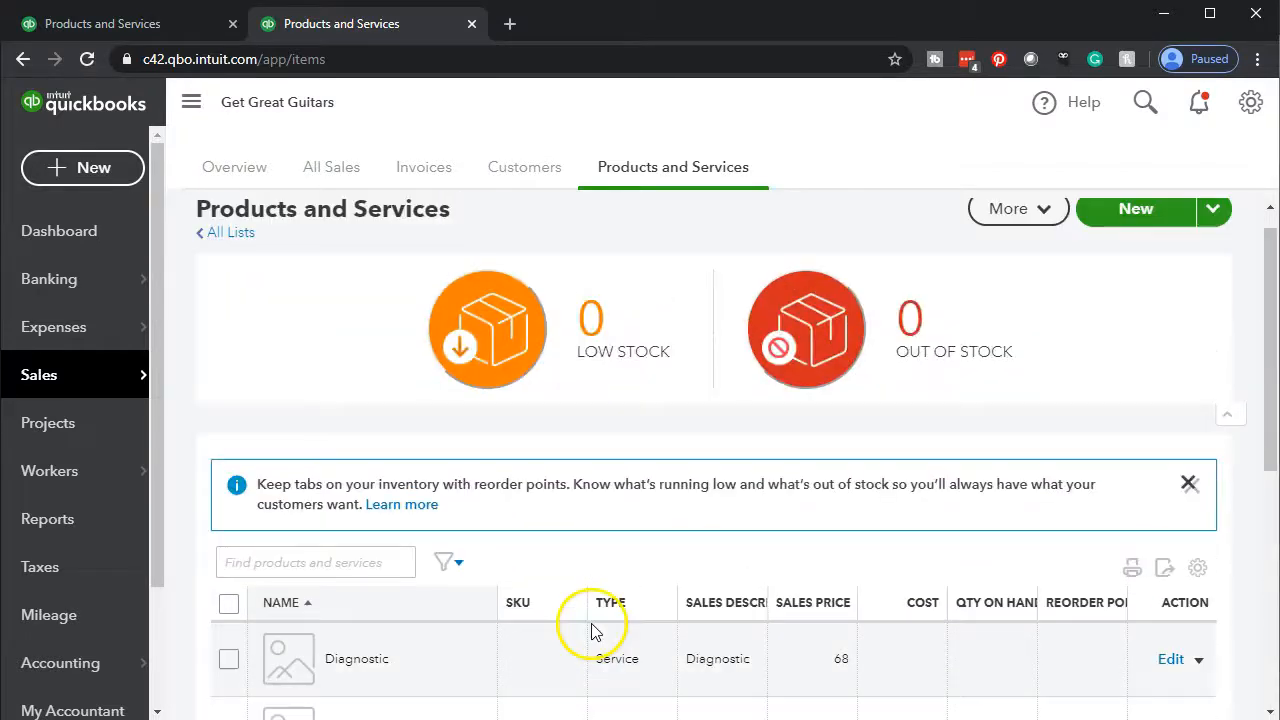
scroll(591, 620, up, 1)
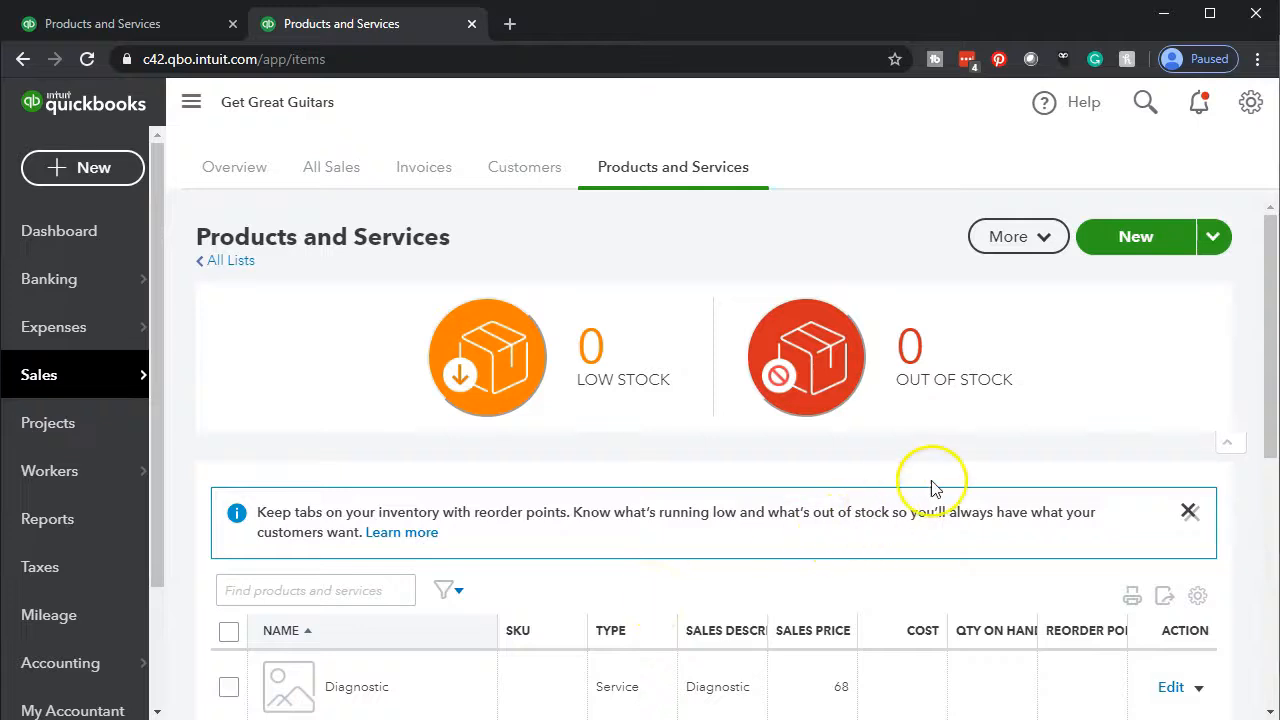
Review the item types offered for a new product or service, then close the type selection.
click(1160, 256)
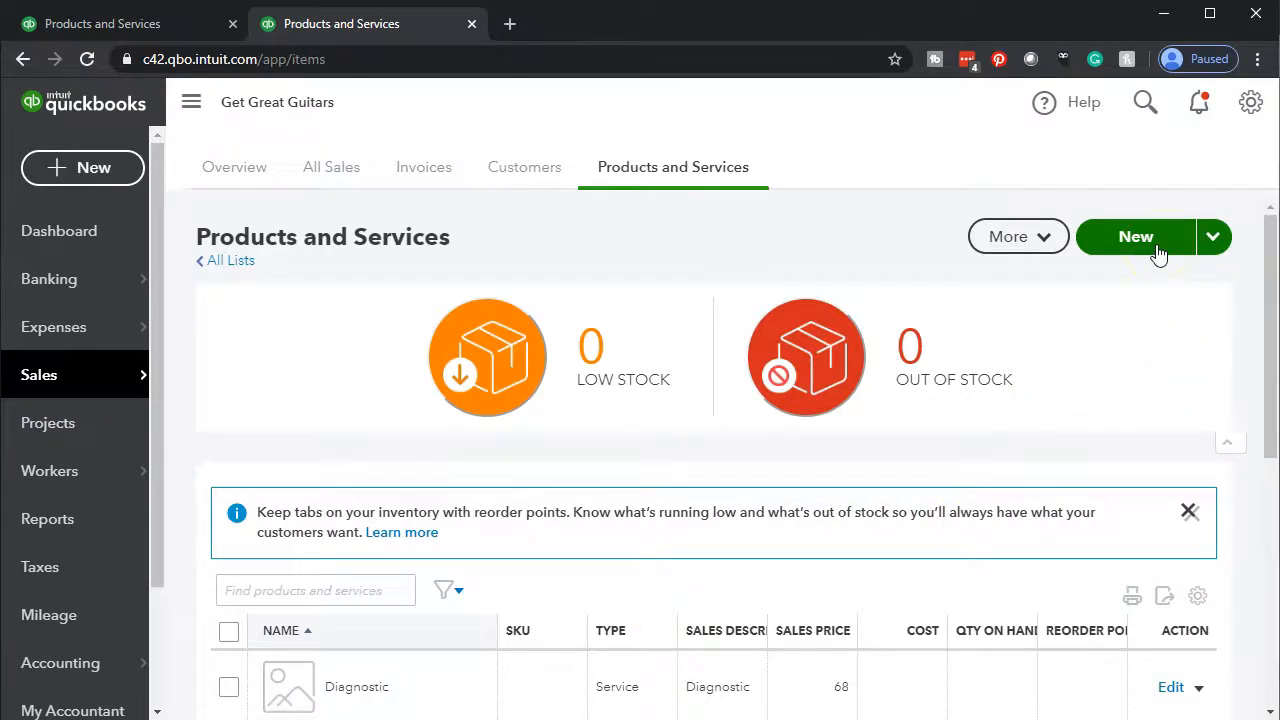
click(957, 218)
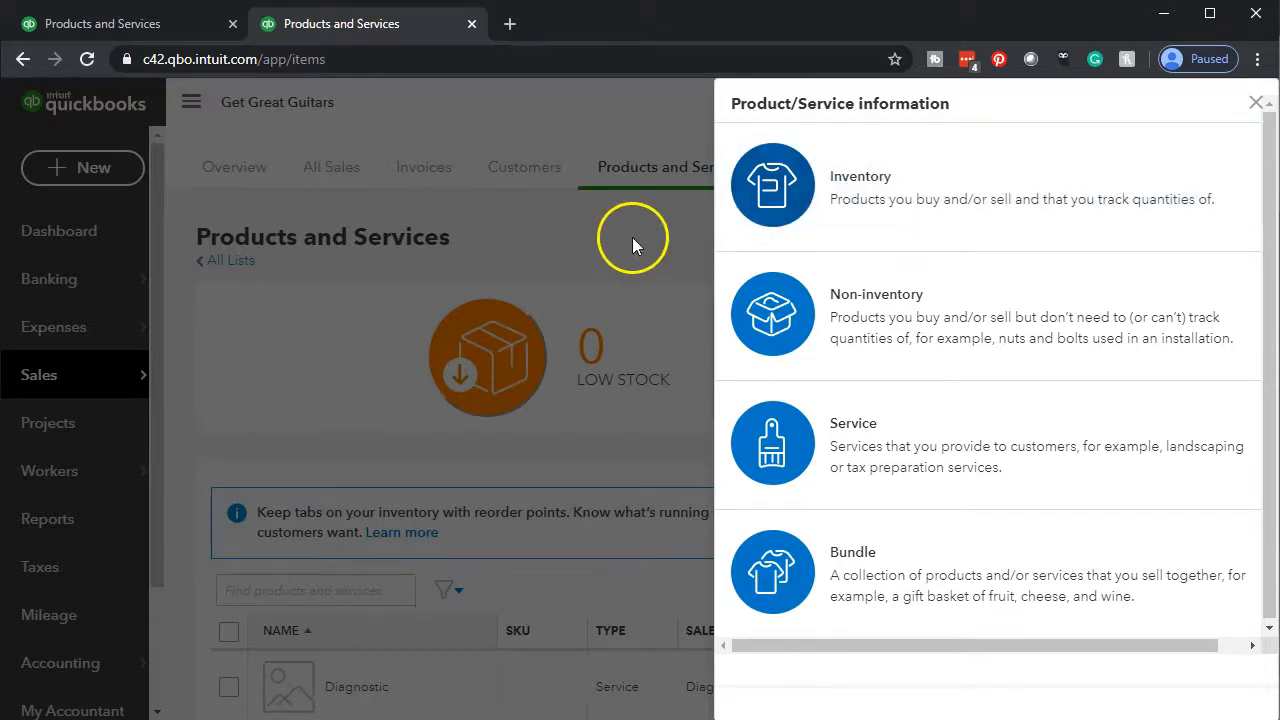
click(1256, 102)
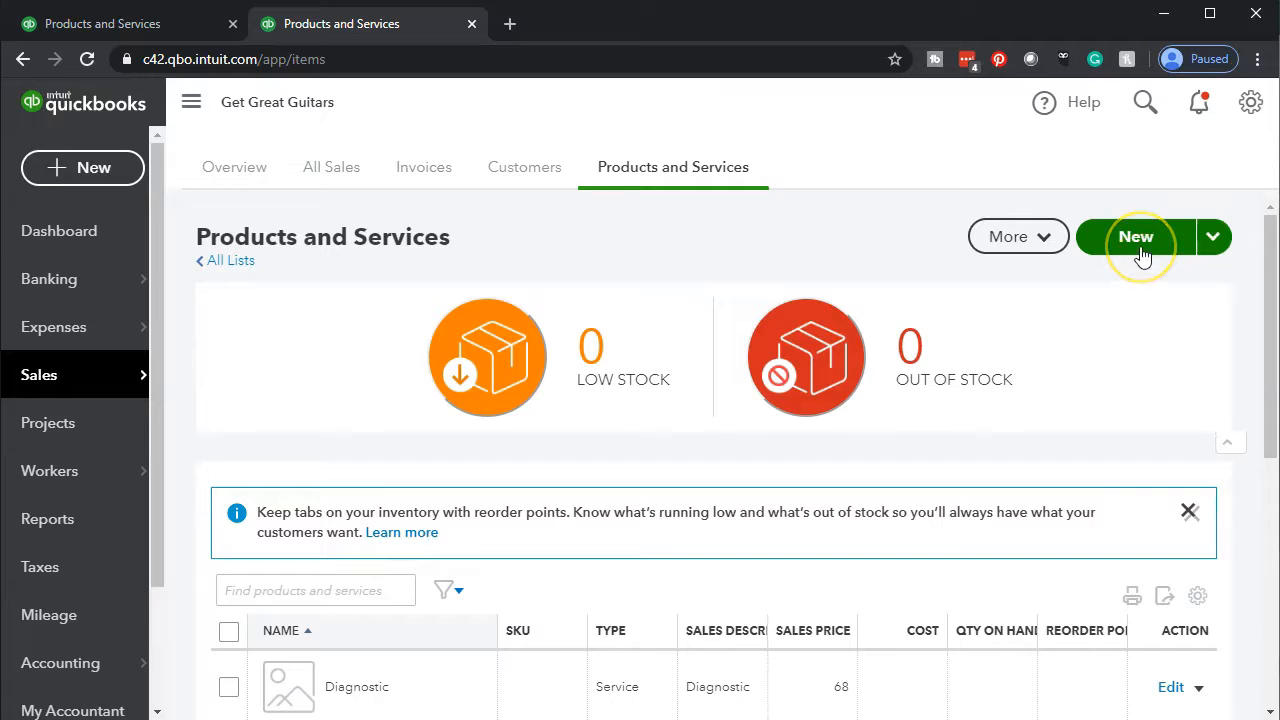
Start importing products and services, download the sample import file and open it in Excel.
click(1214, 237)
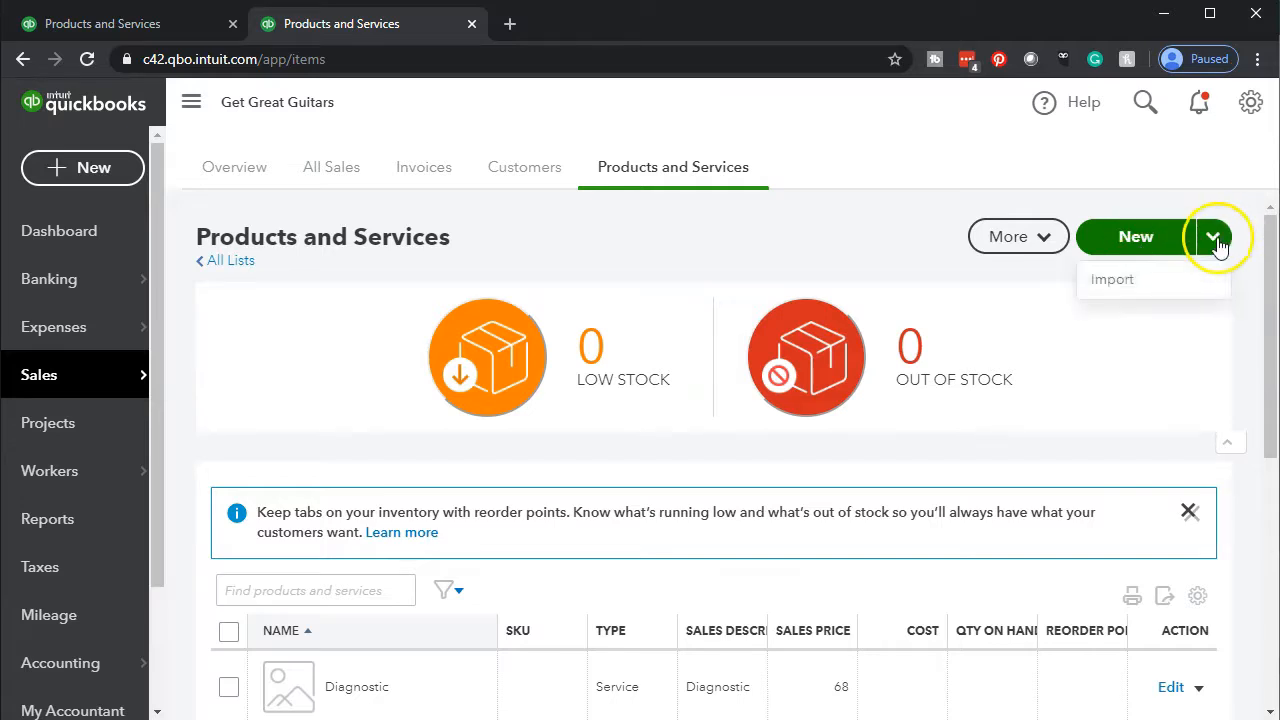
click(1155, 276)
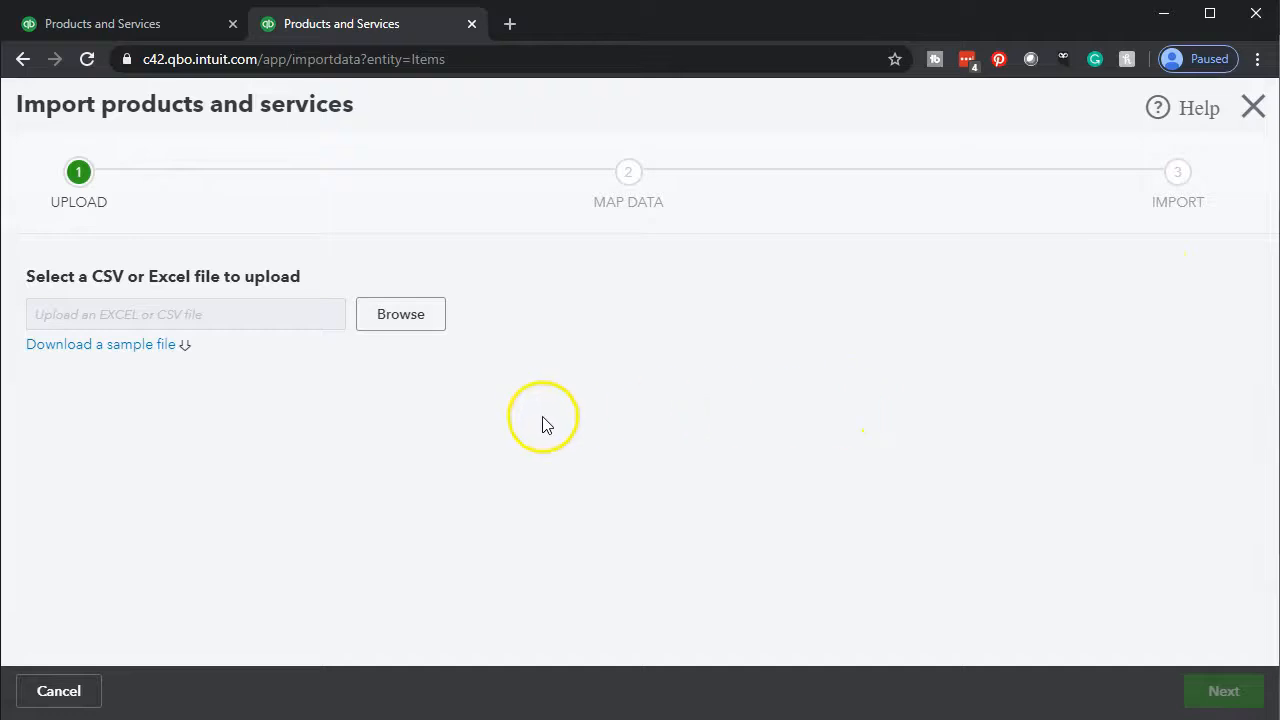
click(120, 353)
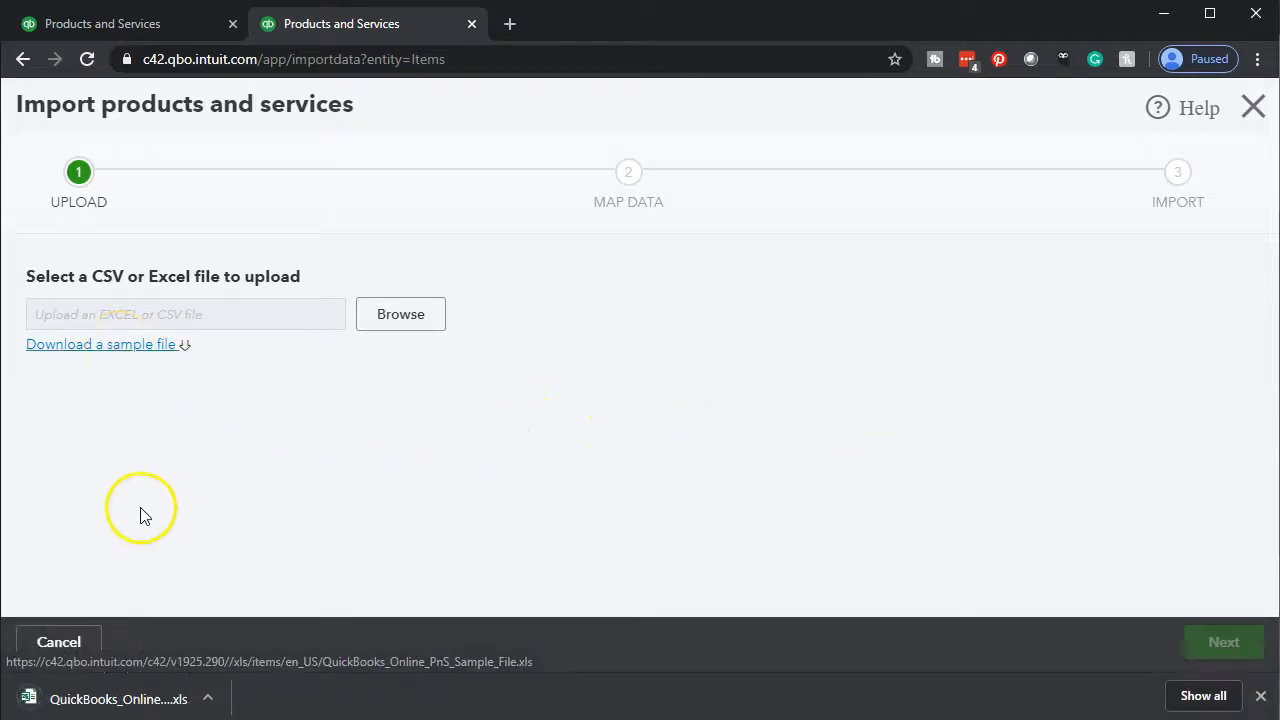
click(112, 703)
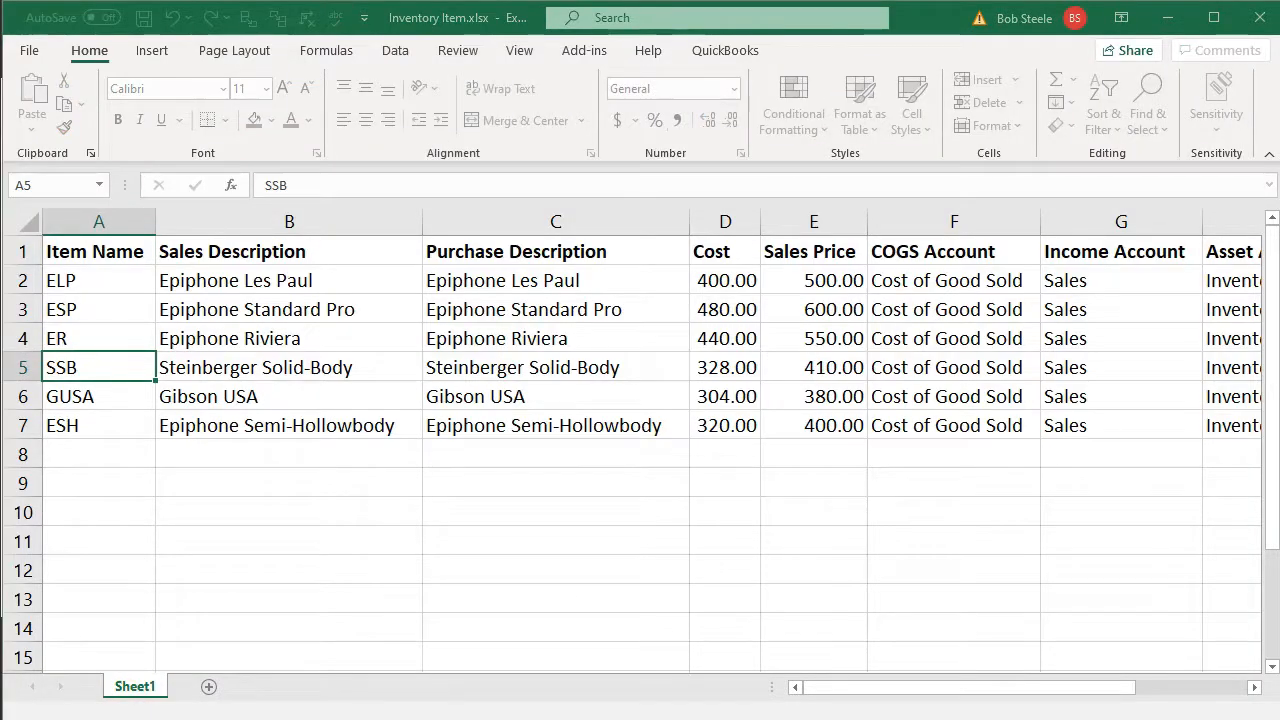
Examine the column headings in row 1 of the sample import file, from Product/Service Name to Quantity as-of Date.
click(166, 300)
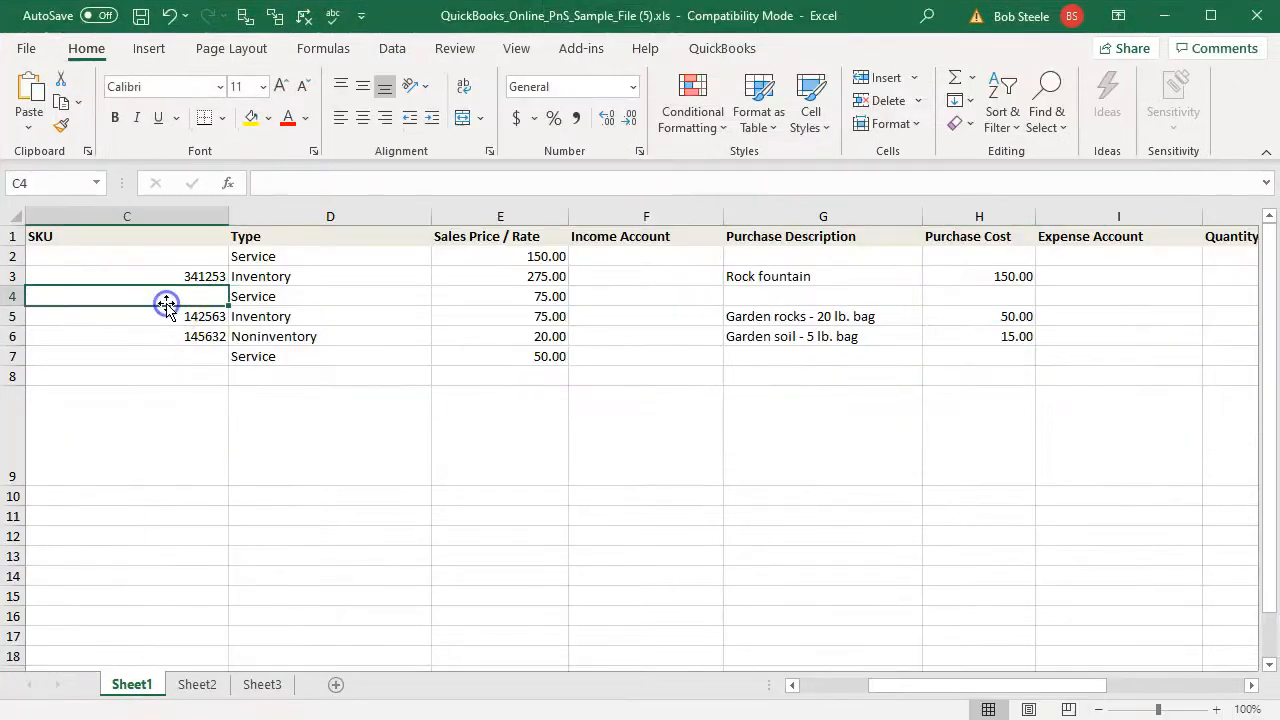
key(Up)
key(Up)
key(Up)
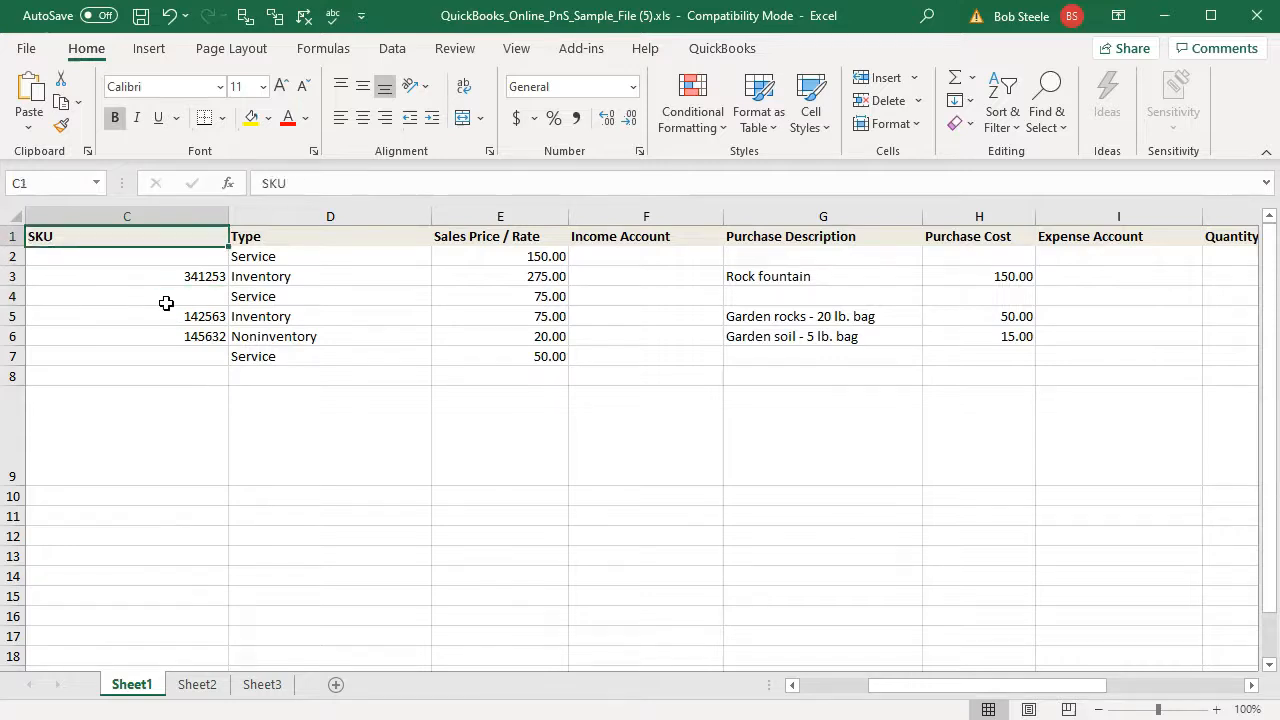
key(Right)
key(Right)
key(Right)
key(Right)
key(Right)
key(Right)
key(Right)
key(Right)
key(Right)
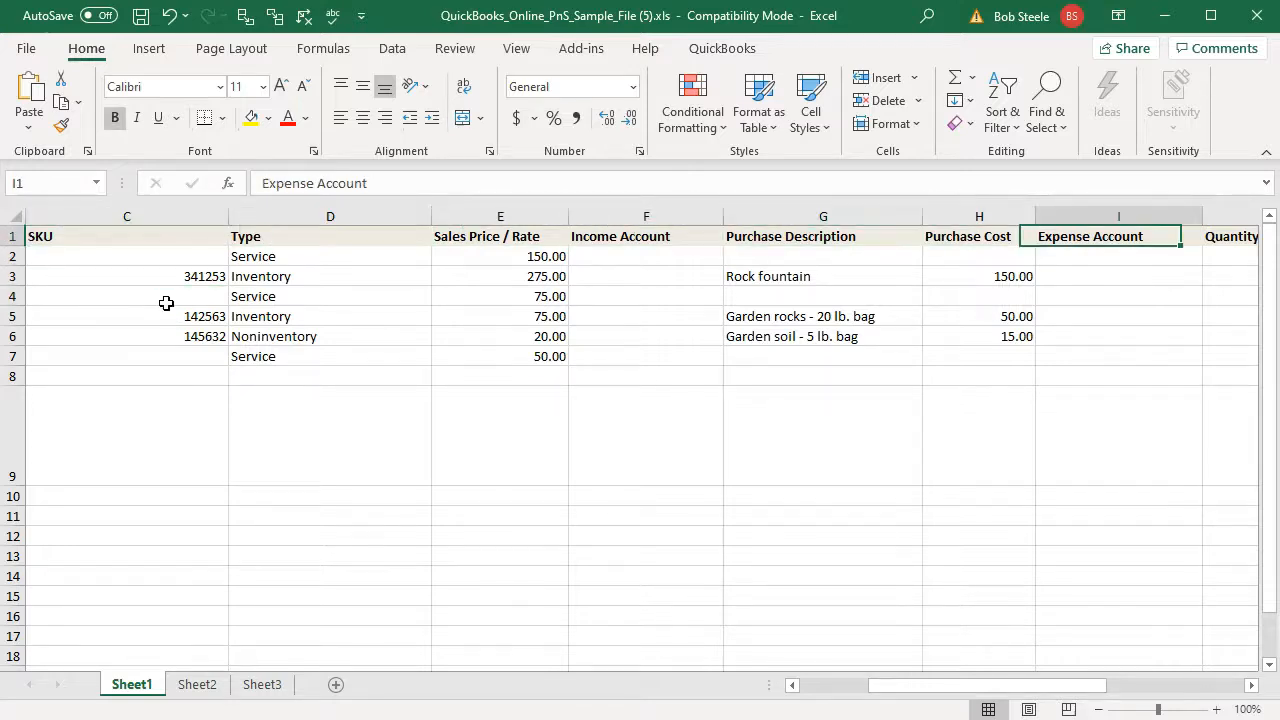
key(Right)
key(Right)
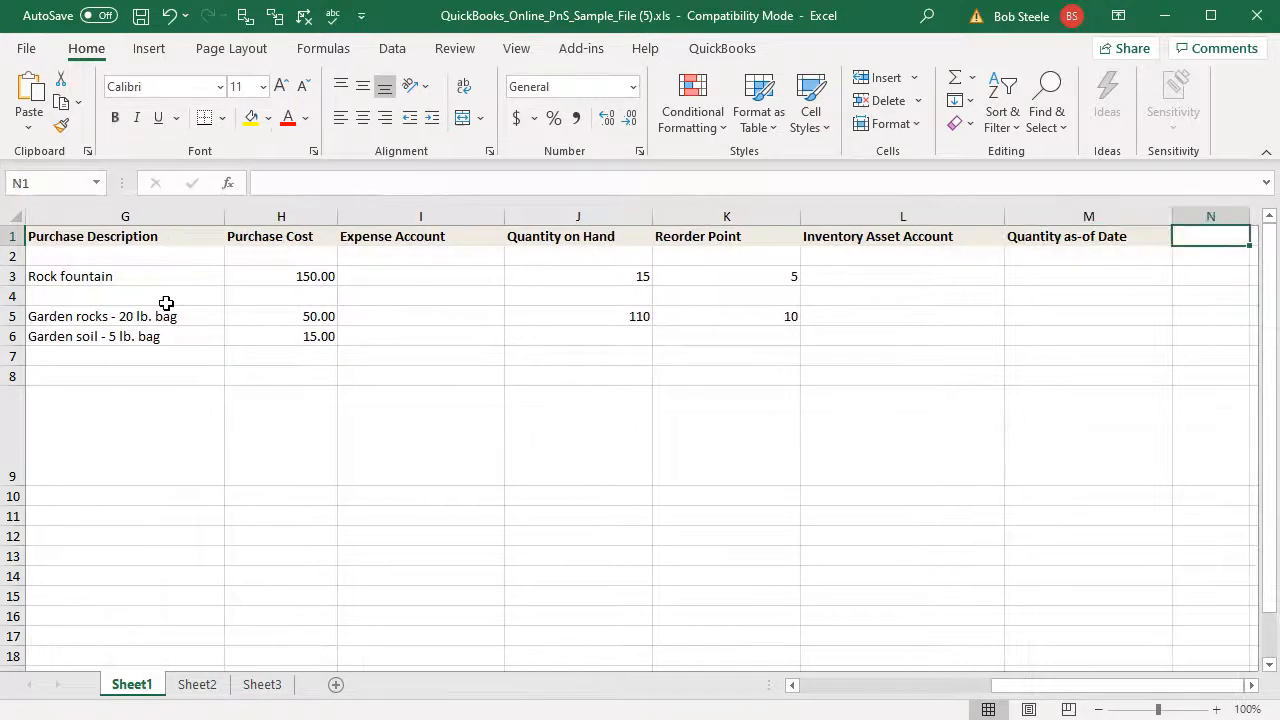
key(Left)
key(ctrl+Home)
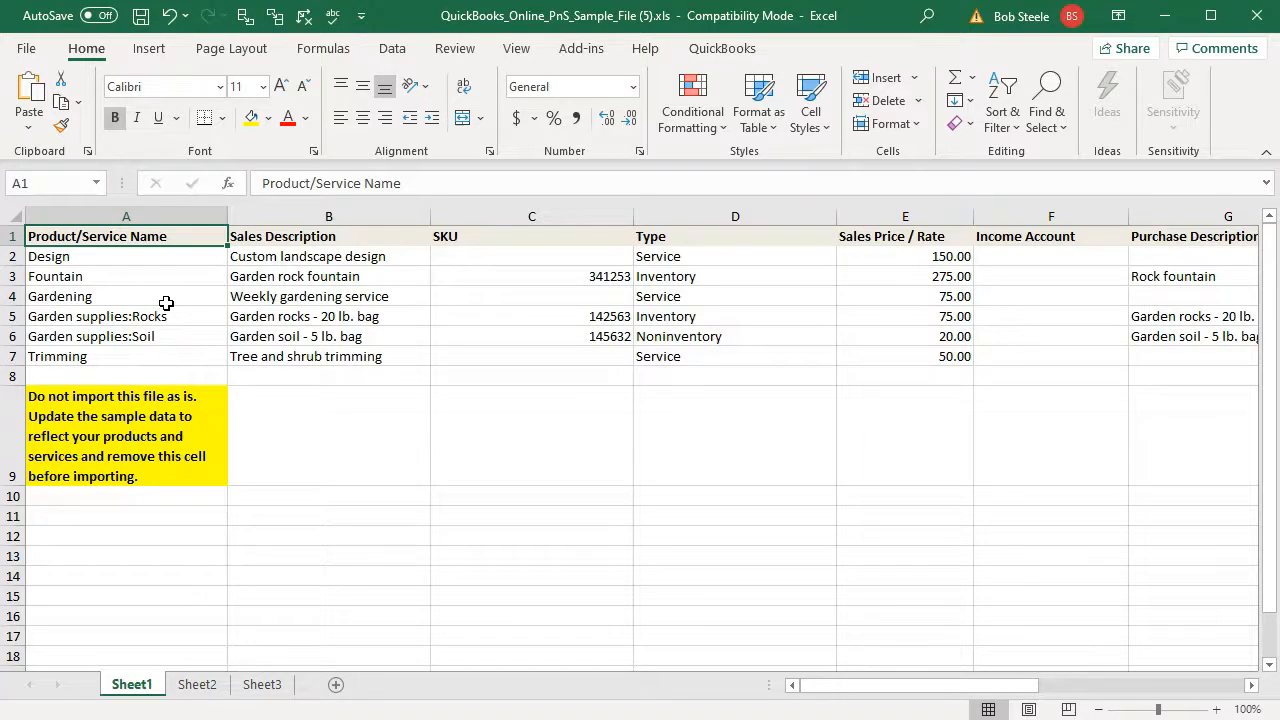
Switch to the Inventory Item.xlsx workbook and examine its item name, sales description and purchase description columns.
drag(870, 17, 1279, 28)
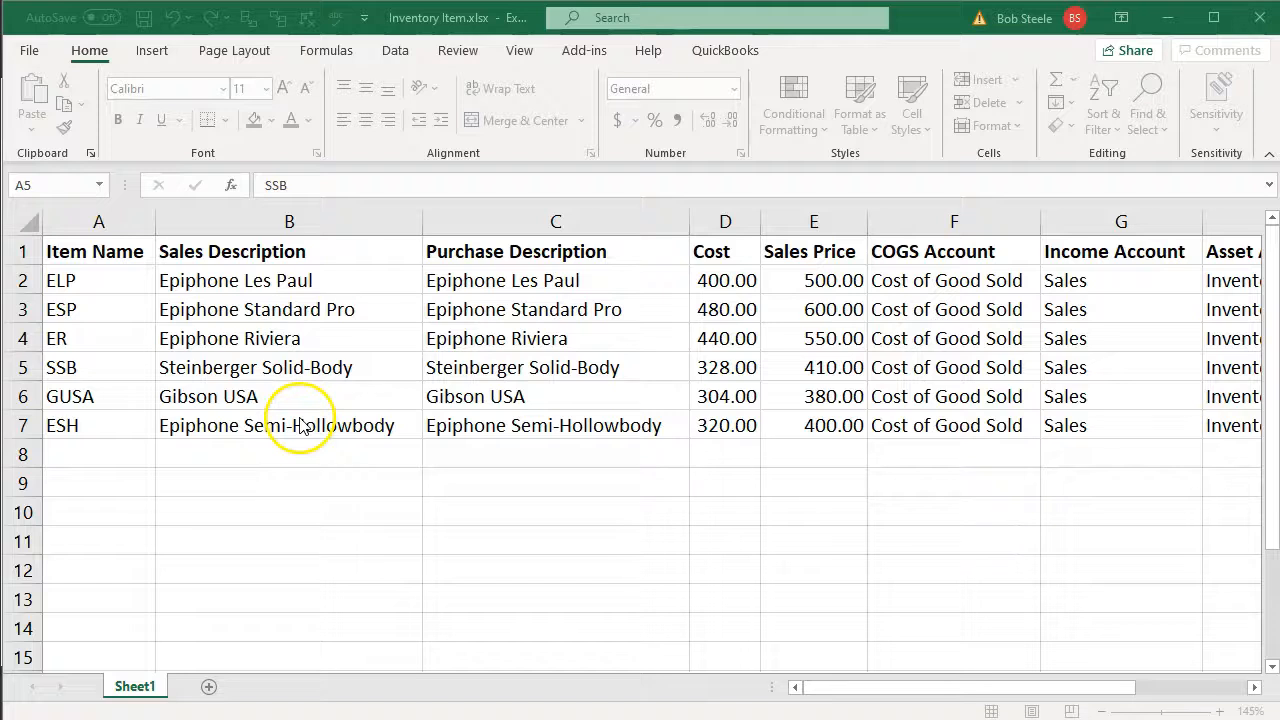
click(127, 251)
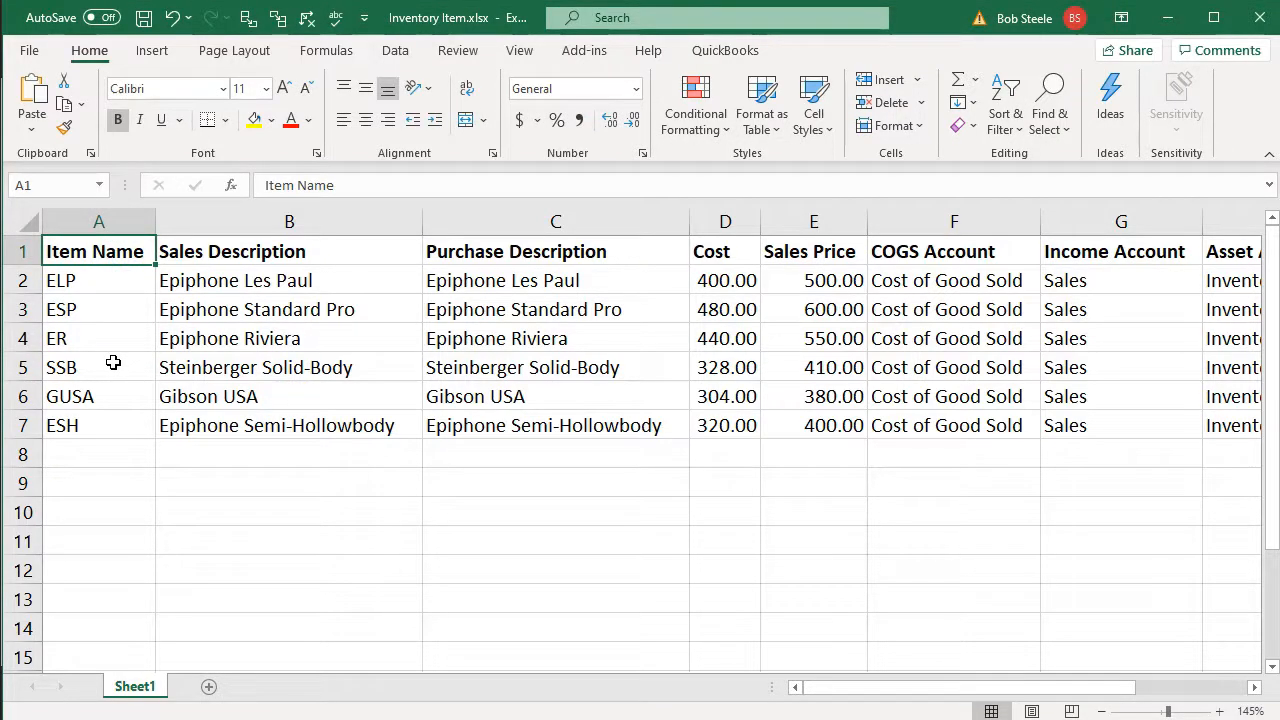
key(Right)
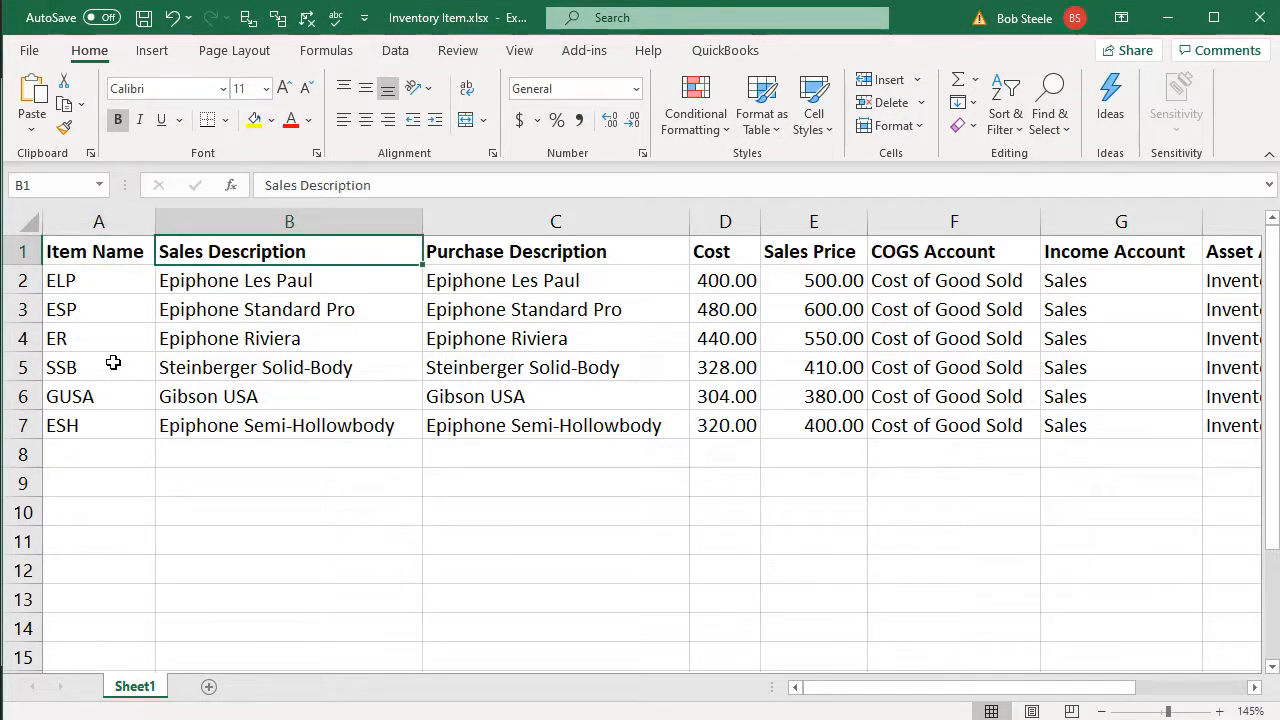
key(Right)
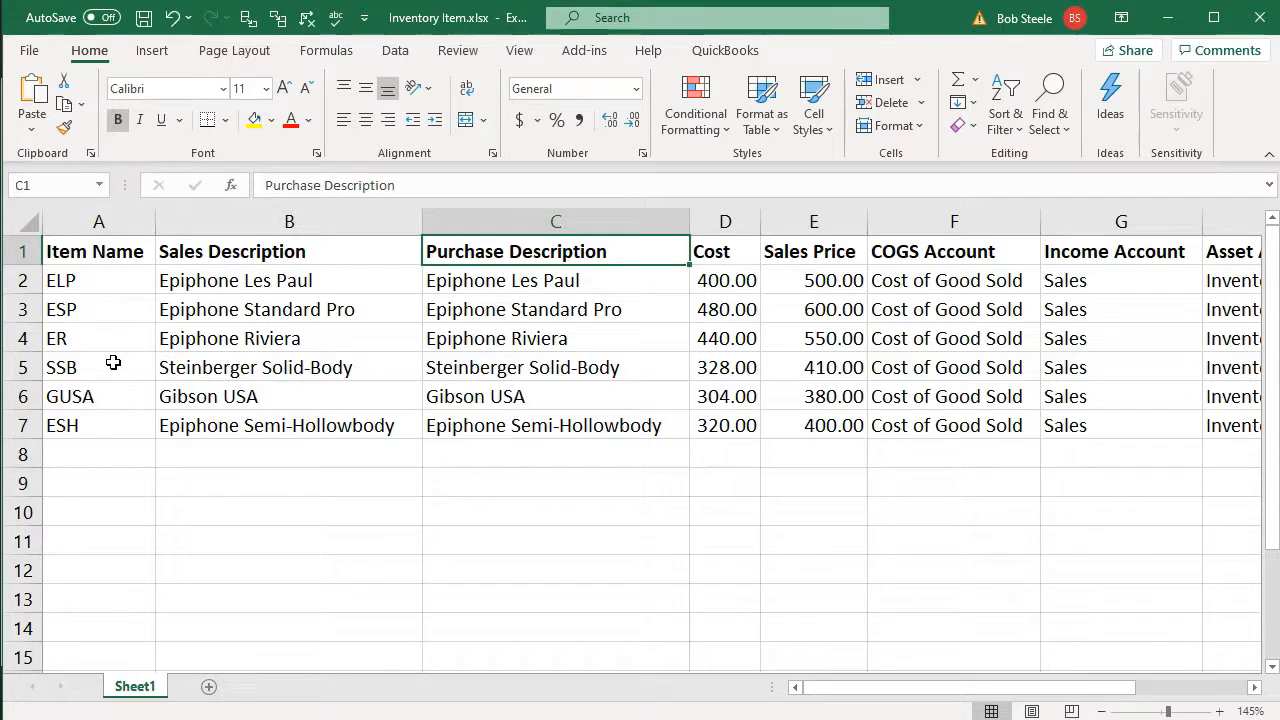
click(88, 258)
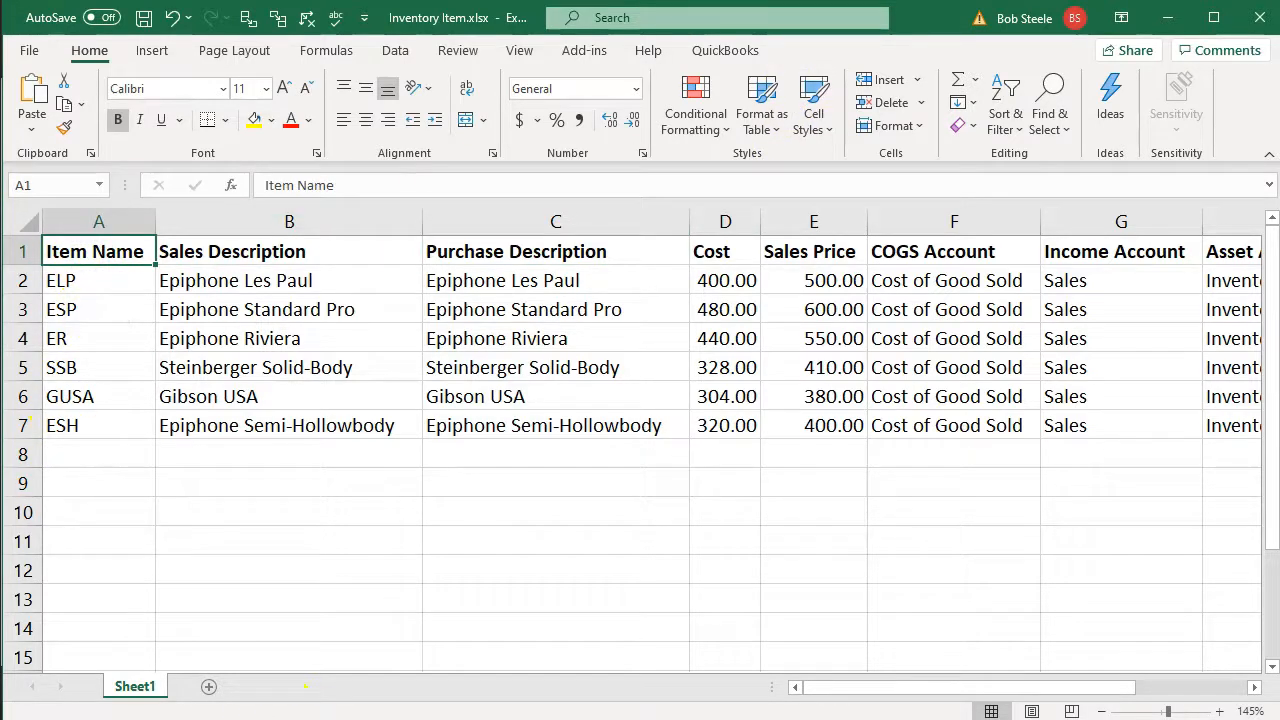
click(119, 309)
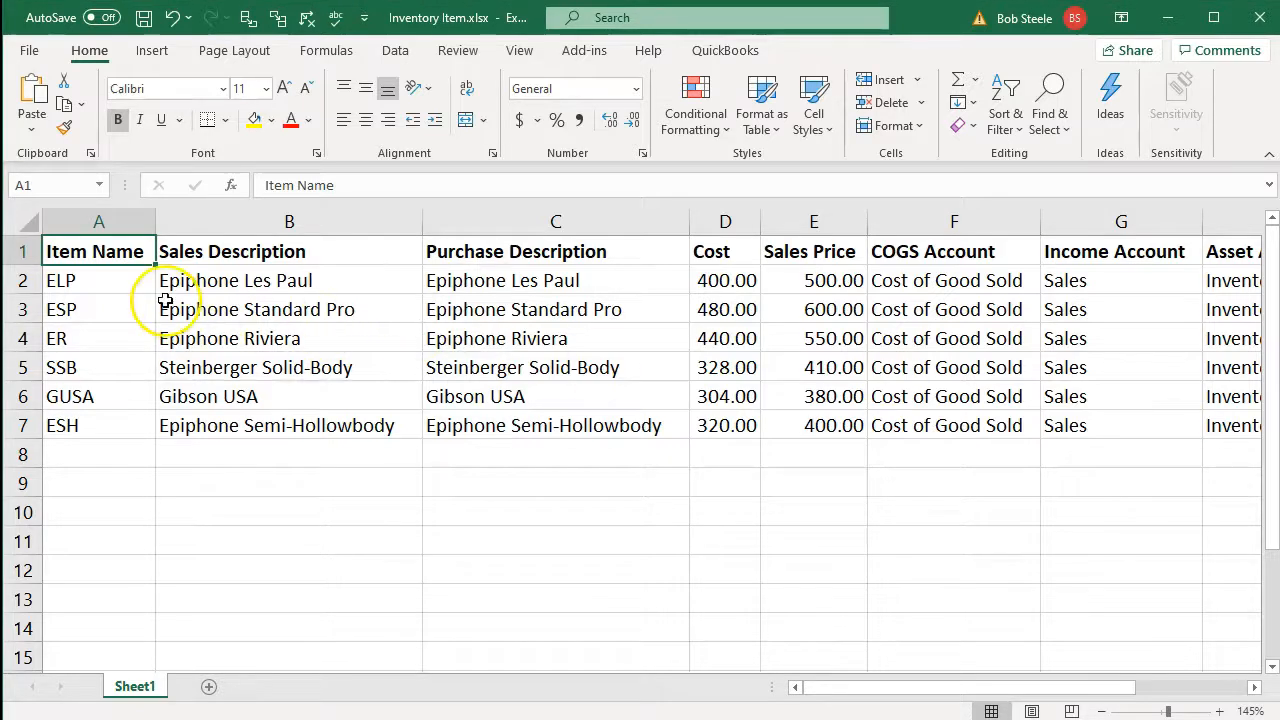
Change the heading in cell A1 of the inventory item list to SKU.
click(115, 252)
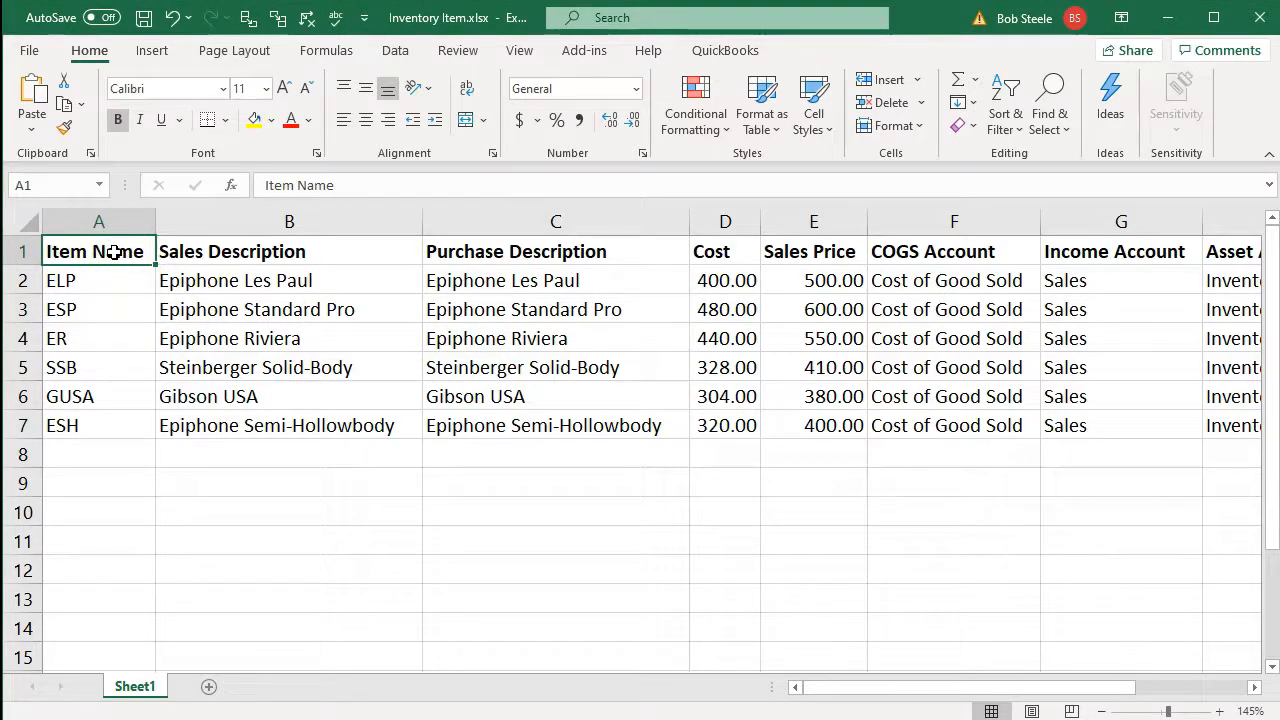
text(Sk)
key(BackSpace)
text(KU)
key(Return)
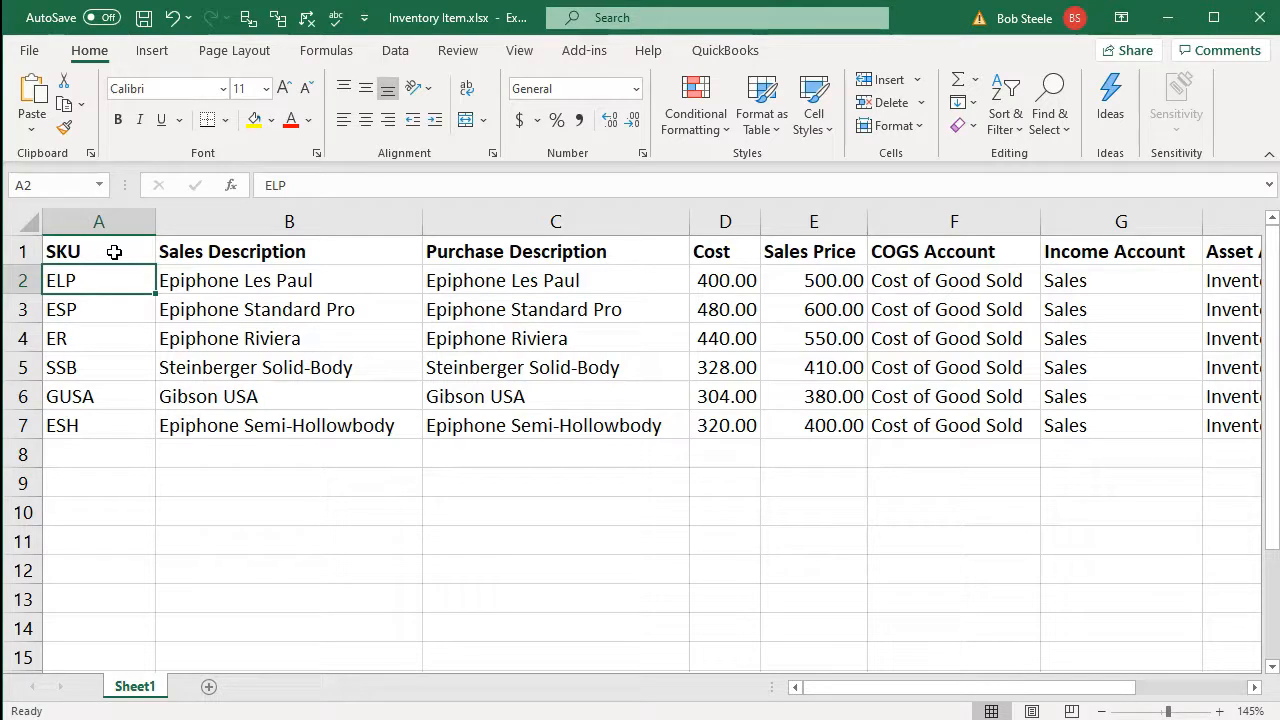
Add a new worksheet to the inventory workbook and enter the heading SKU in cell A1.
click(265, 298)
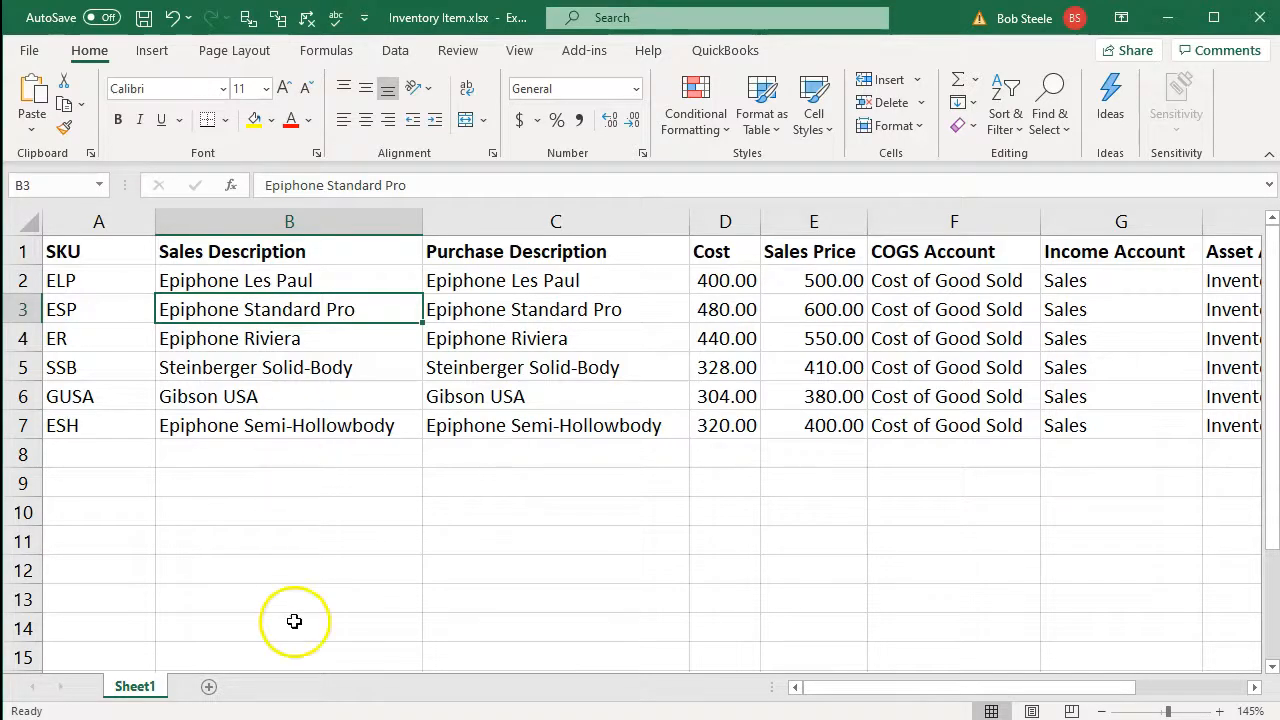
click(208, 690)
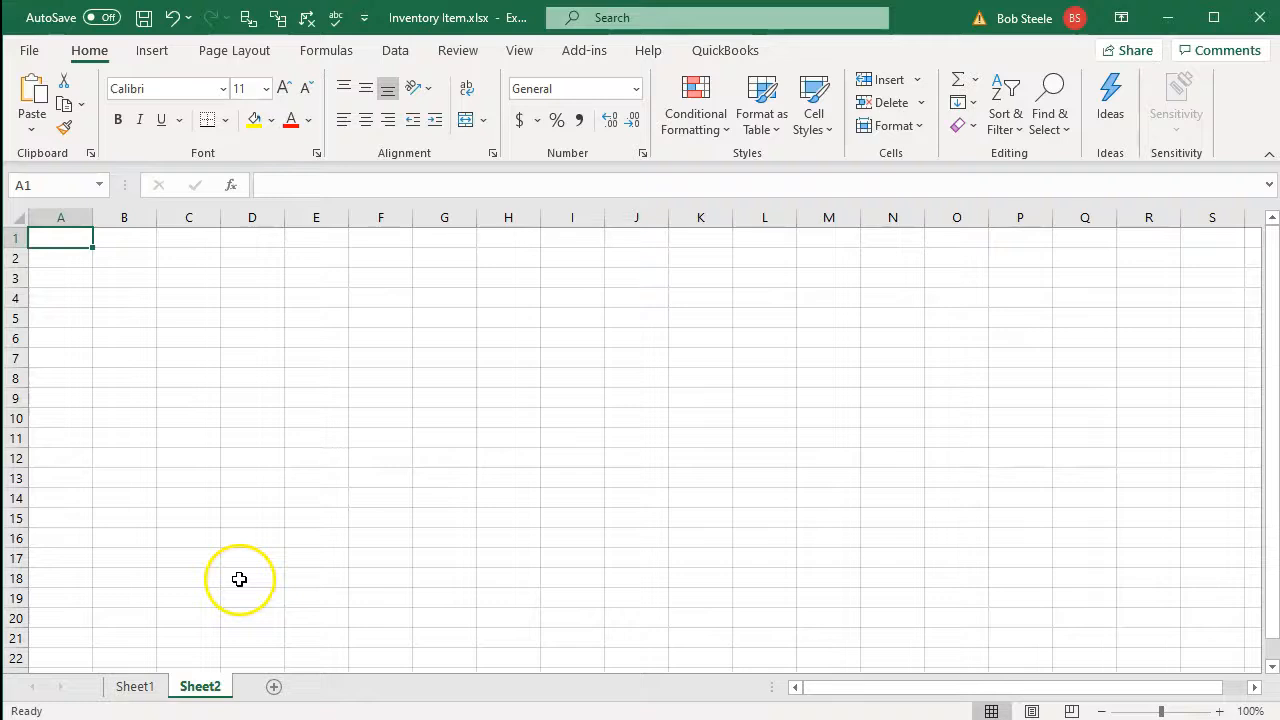
click(1219, 711)
click(1219, 711)
click(1219, 711)
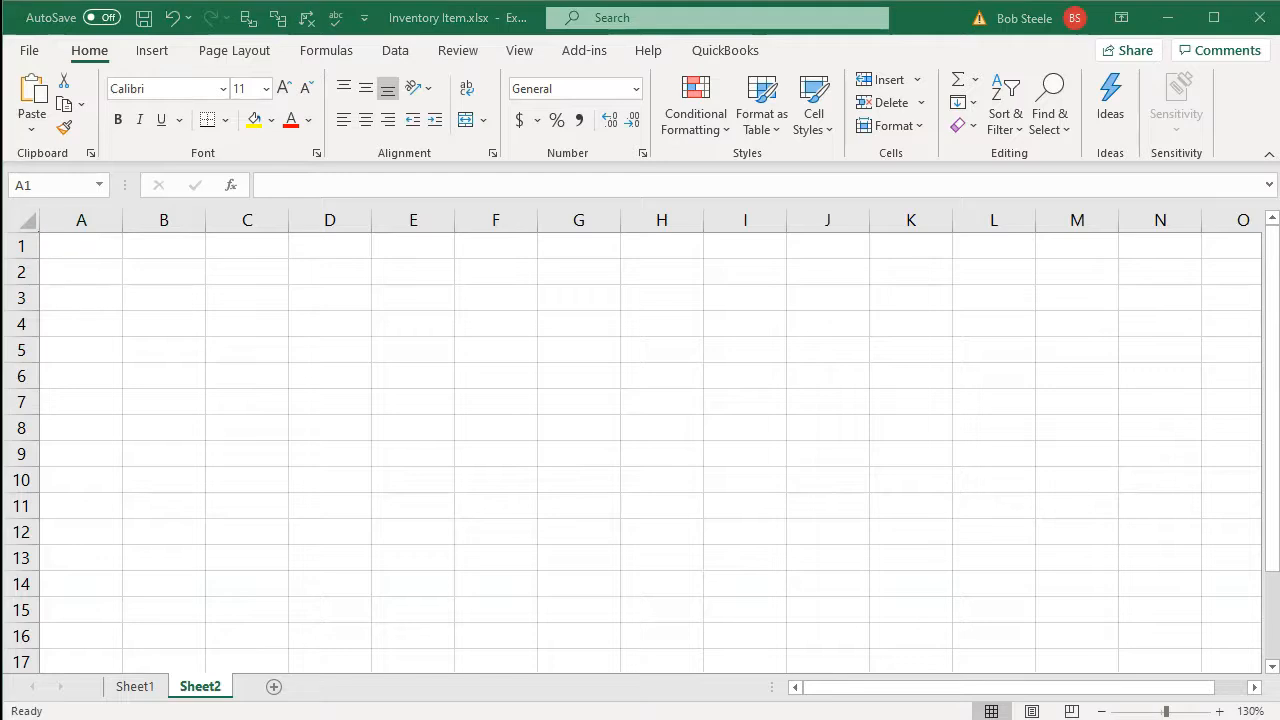
click(797, 398)
click(89, 246)
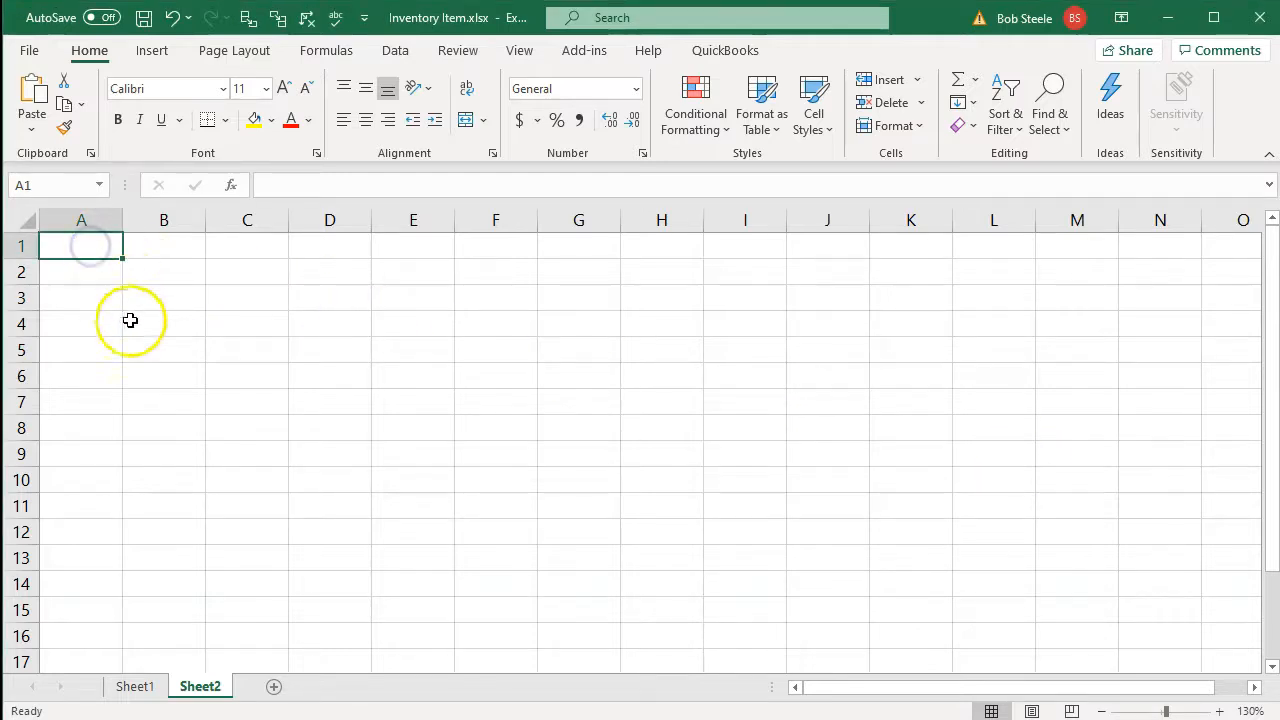
click(132, 690)
click(198, 688)
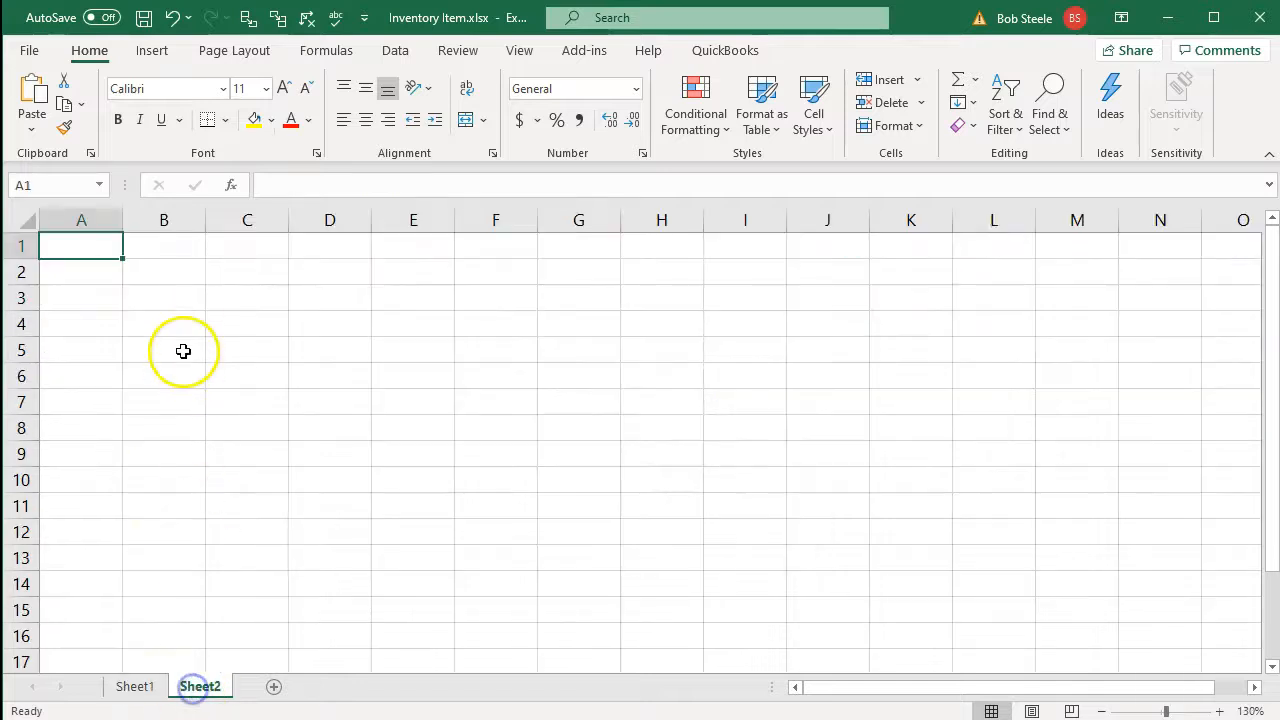
text(SKU)
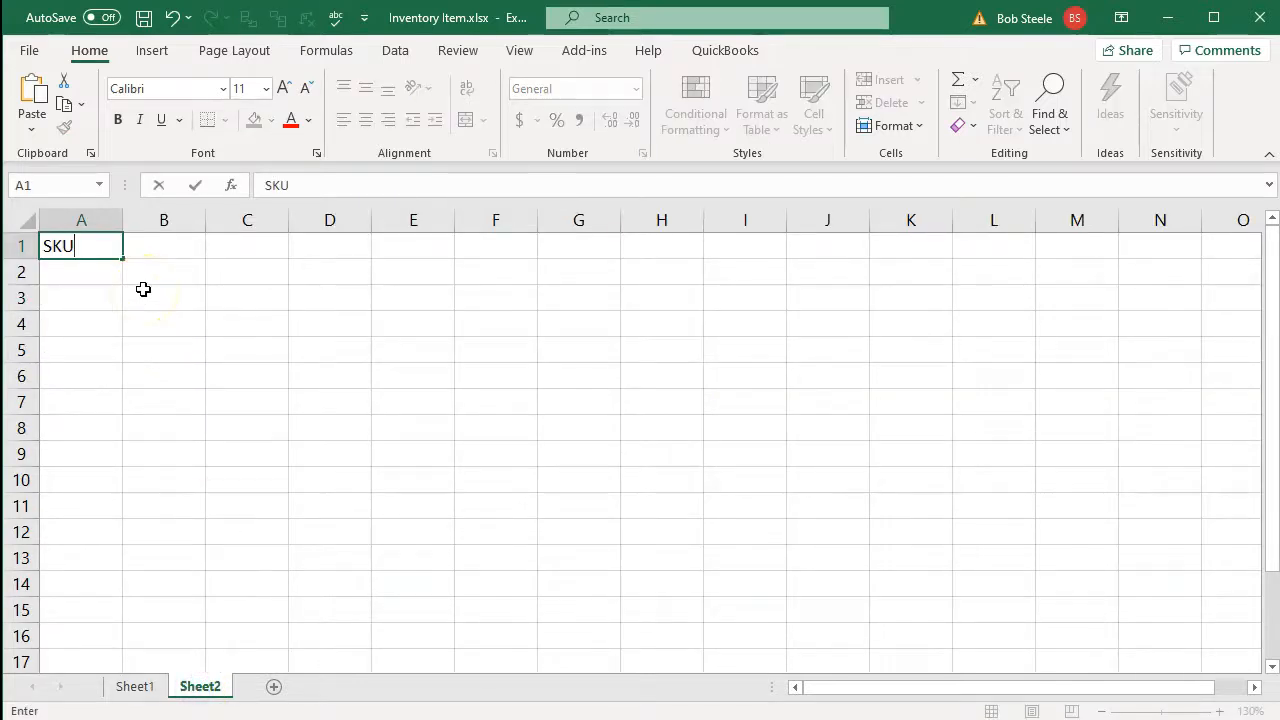
key(Tab)
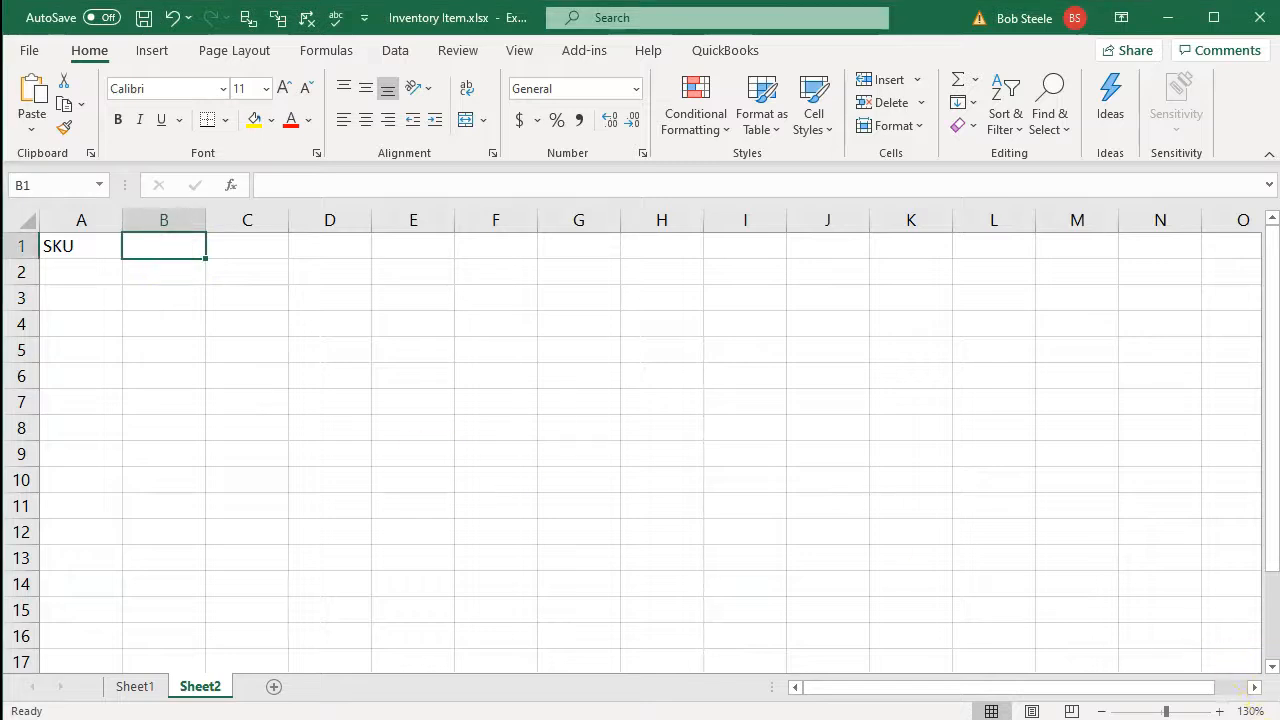
Enter the heading Sales Description in cell B1 of the new worksheet.
click(1219, 712)
click(1219, 712)
click(1219, 712)
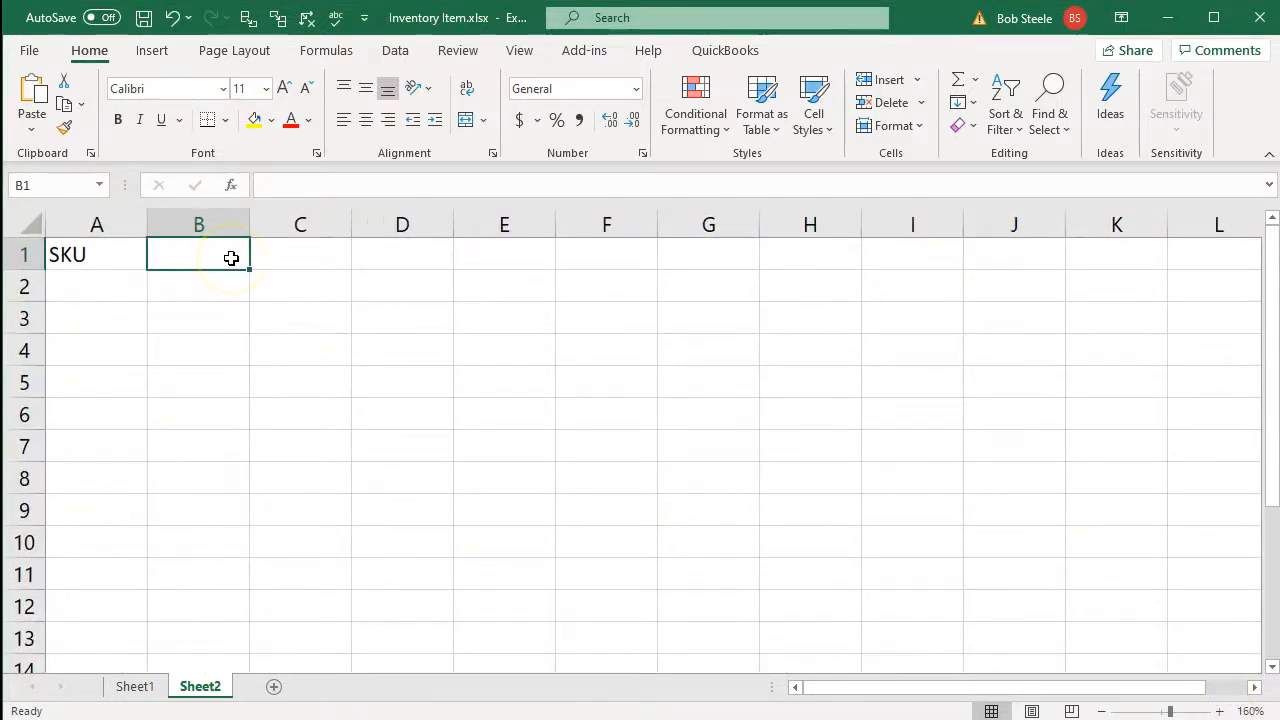
text(Sales Descripto)
key(BackSpace)
text(ion)
key(Tab)
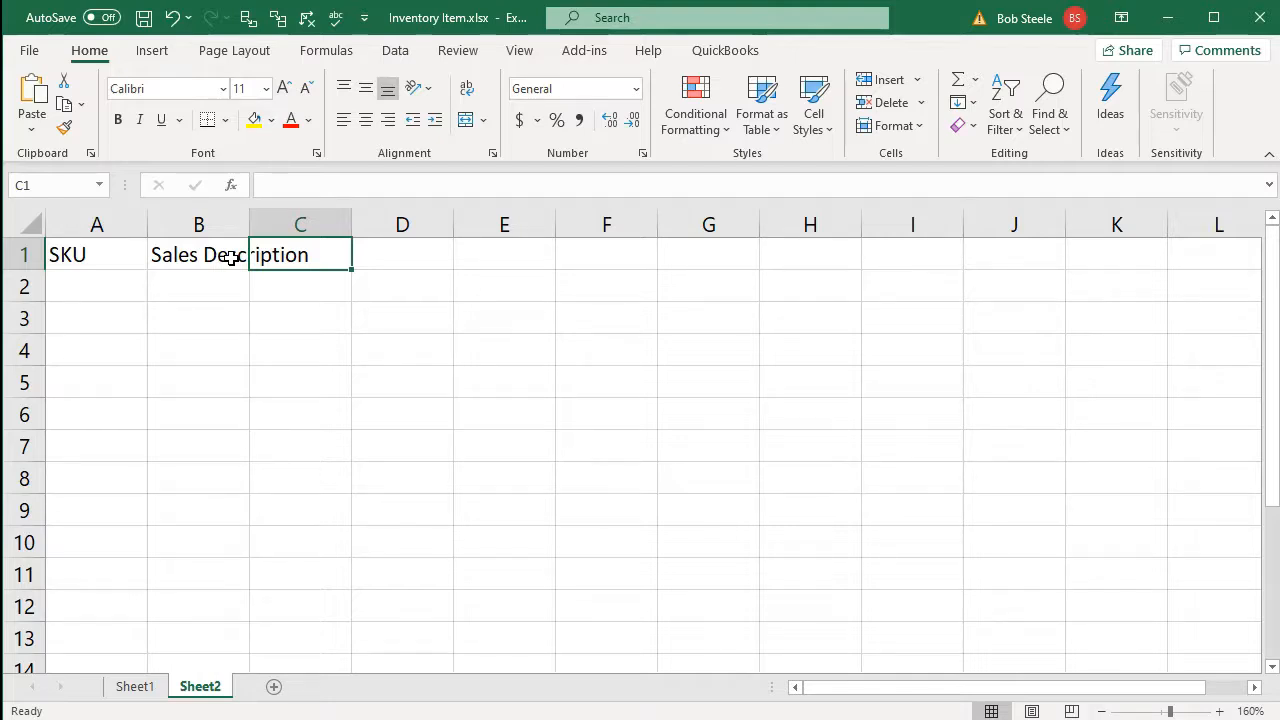
Enter the headings Purchase Description in cell C1 and Cost in cell D1 of the new worksheet.
text(Purcha)
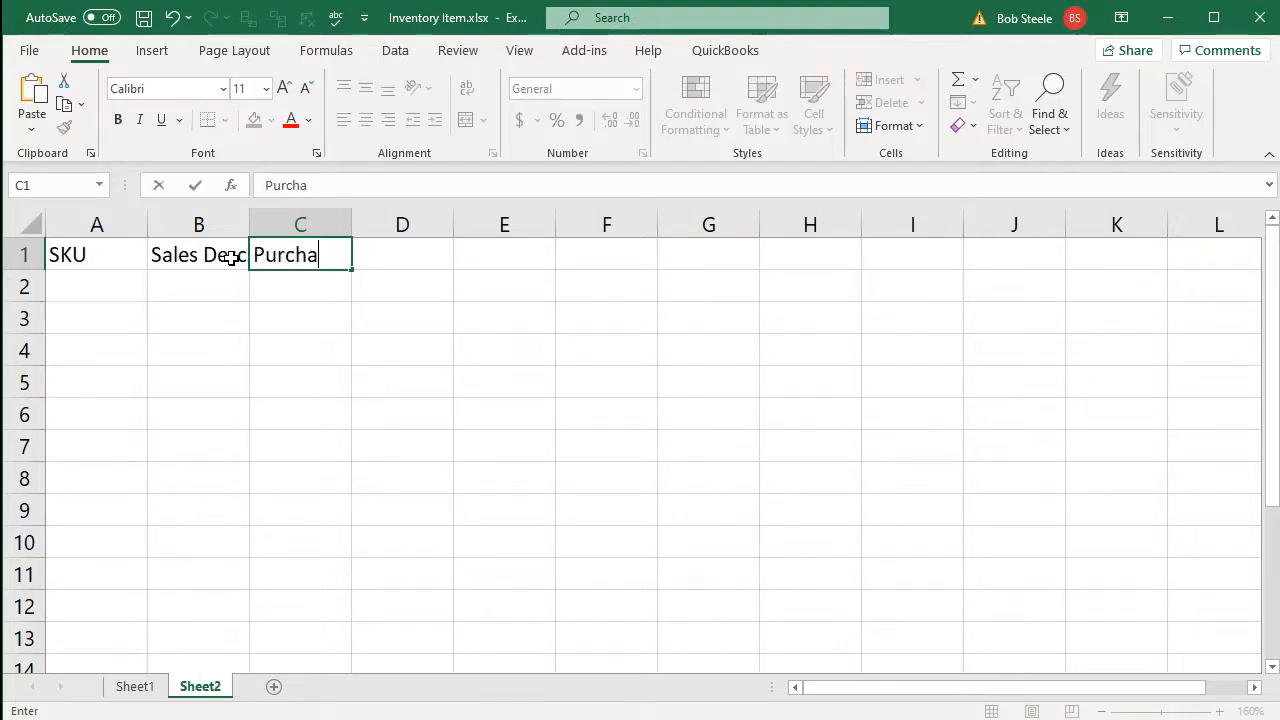
text(se Description)
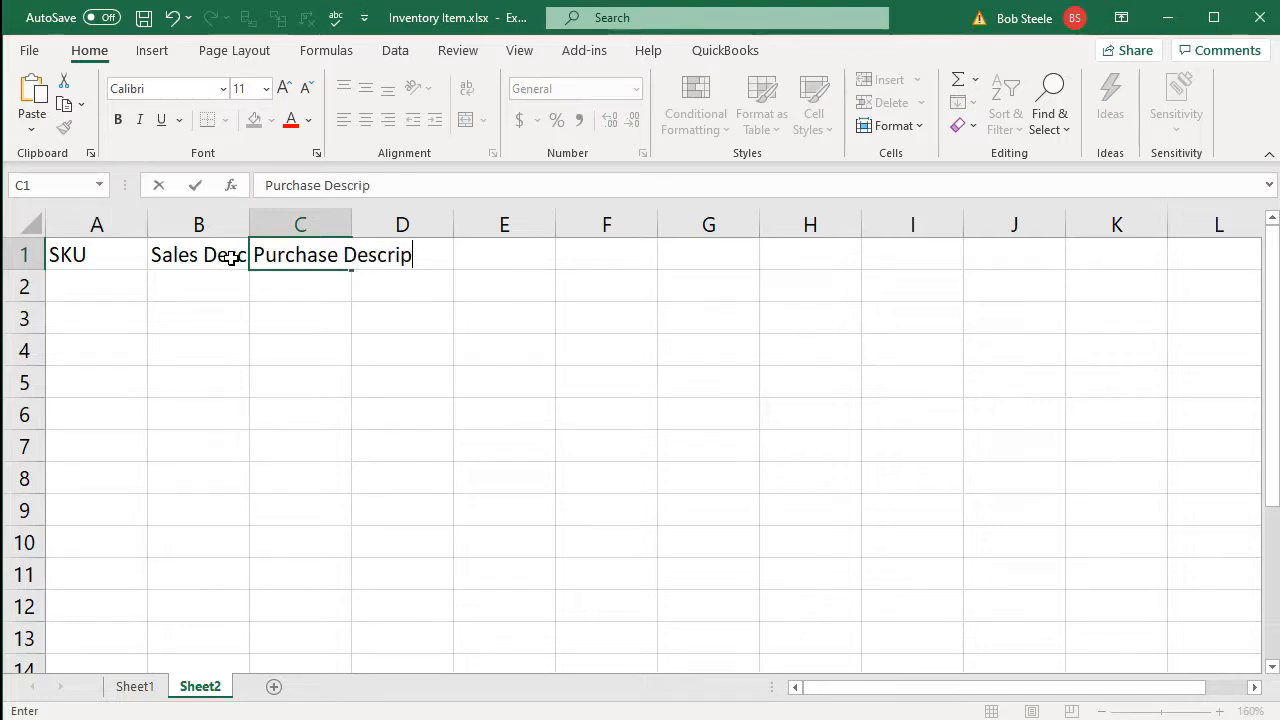
key(Tab)
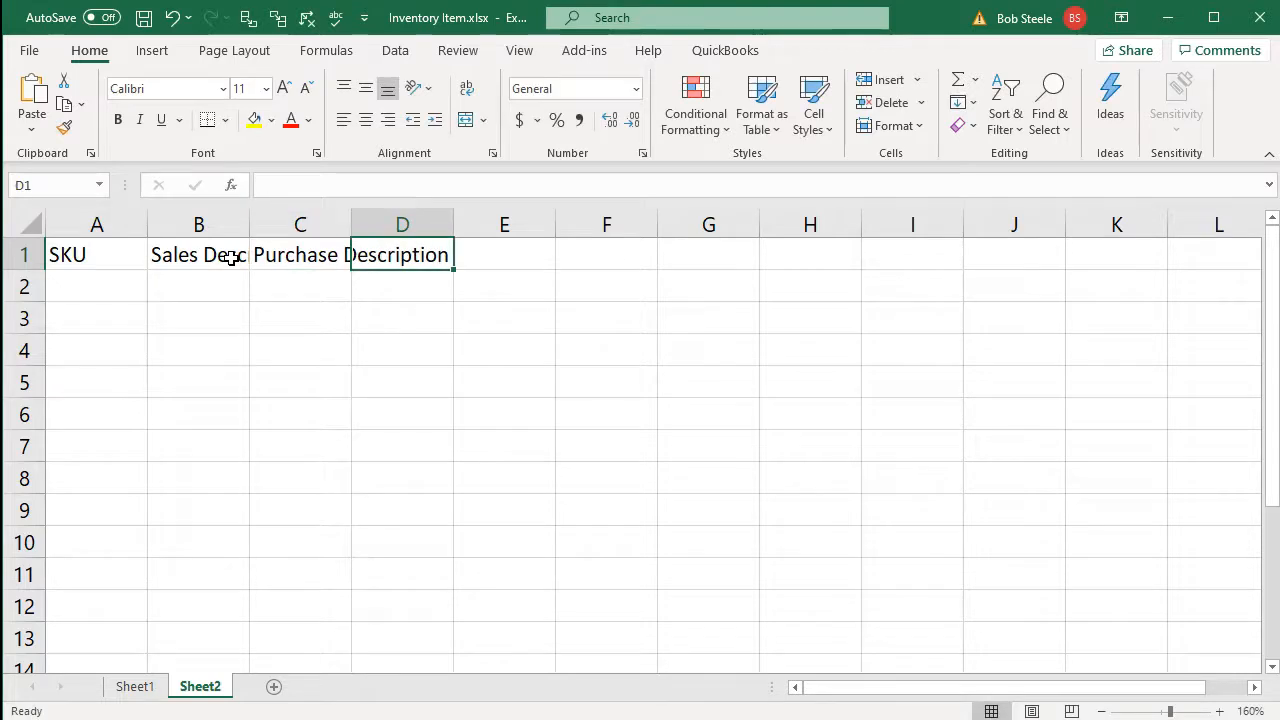
text(Cost)
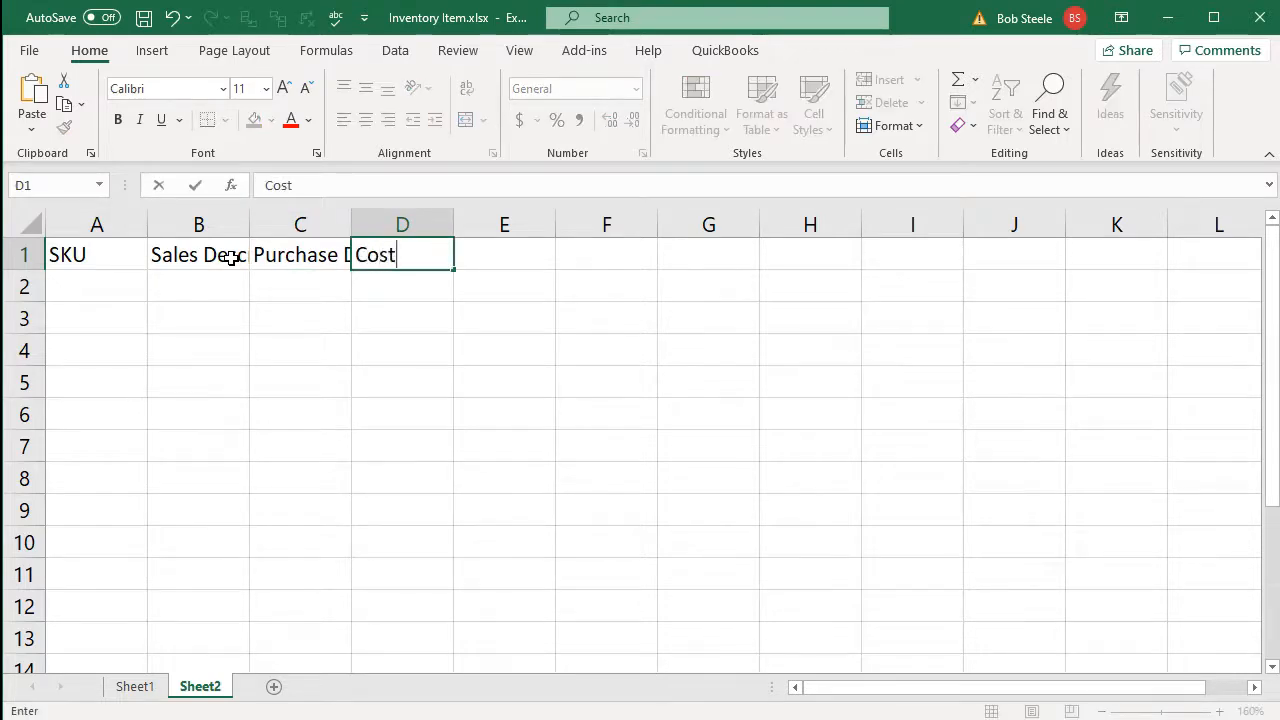
key(Tab)
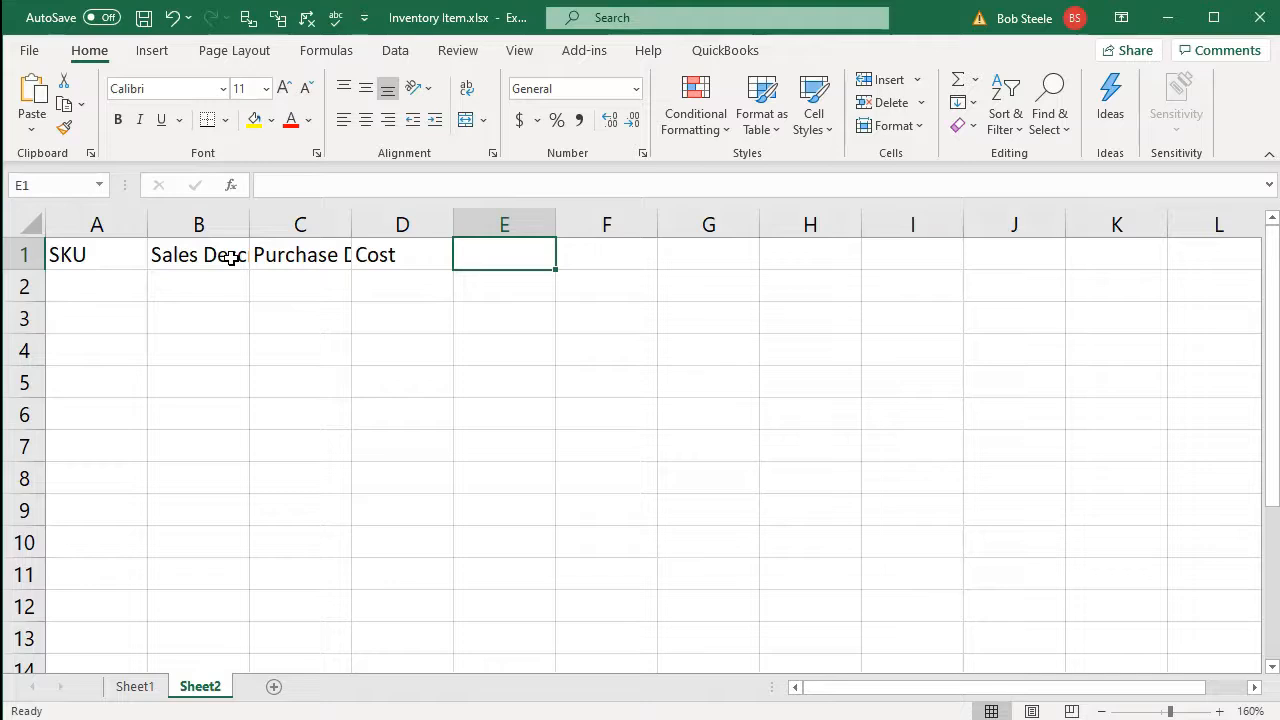
Enter the headings Sales Price in cell E1 and COGS Account in cell F1.
text(Sales Price)
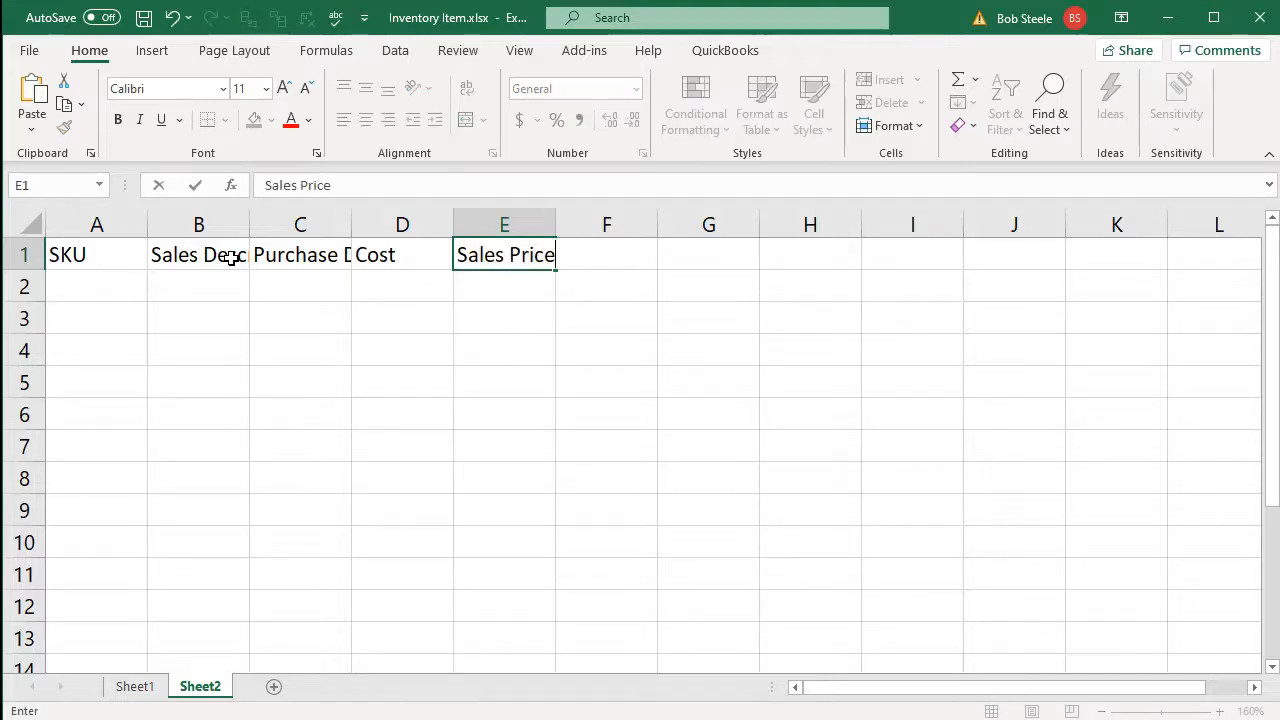
key(Tab)
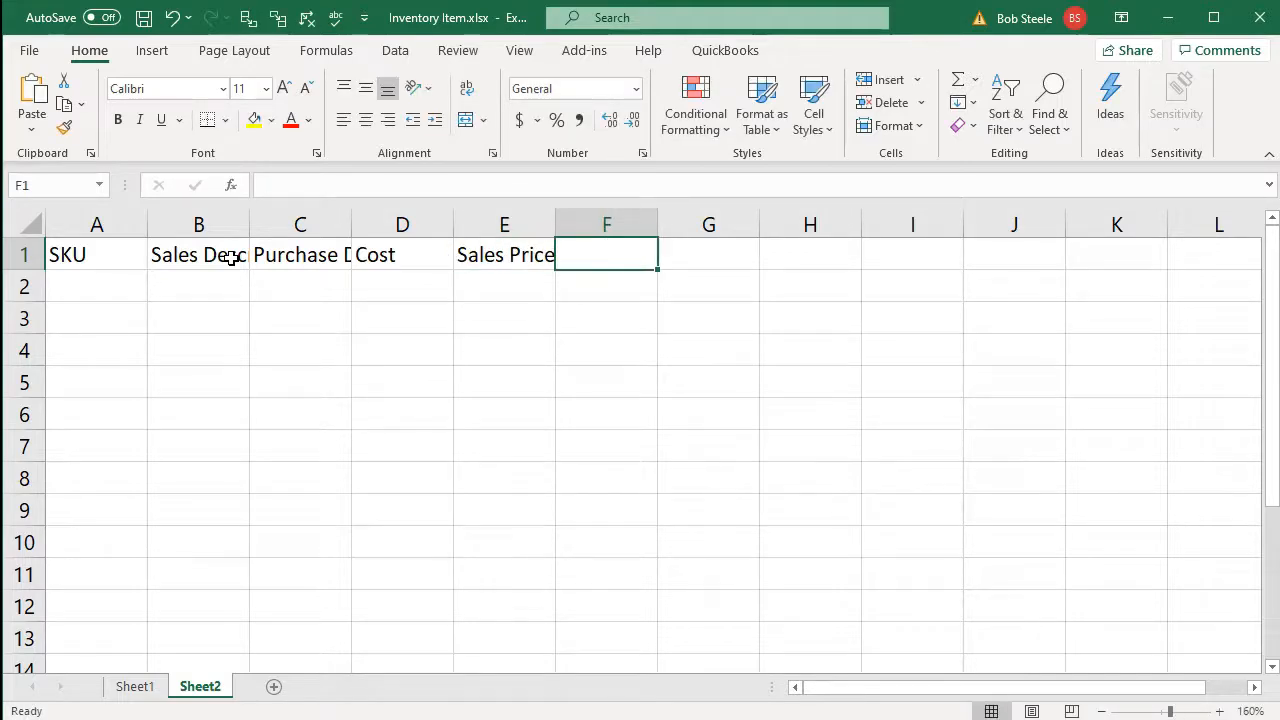
text(COGS Account)
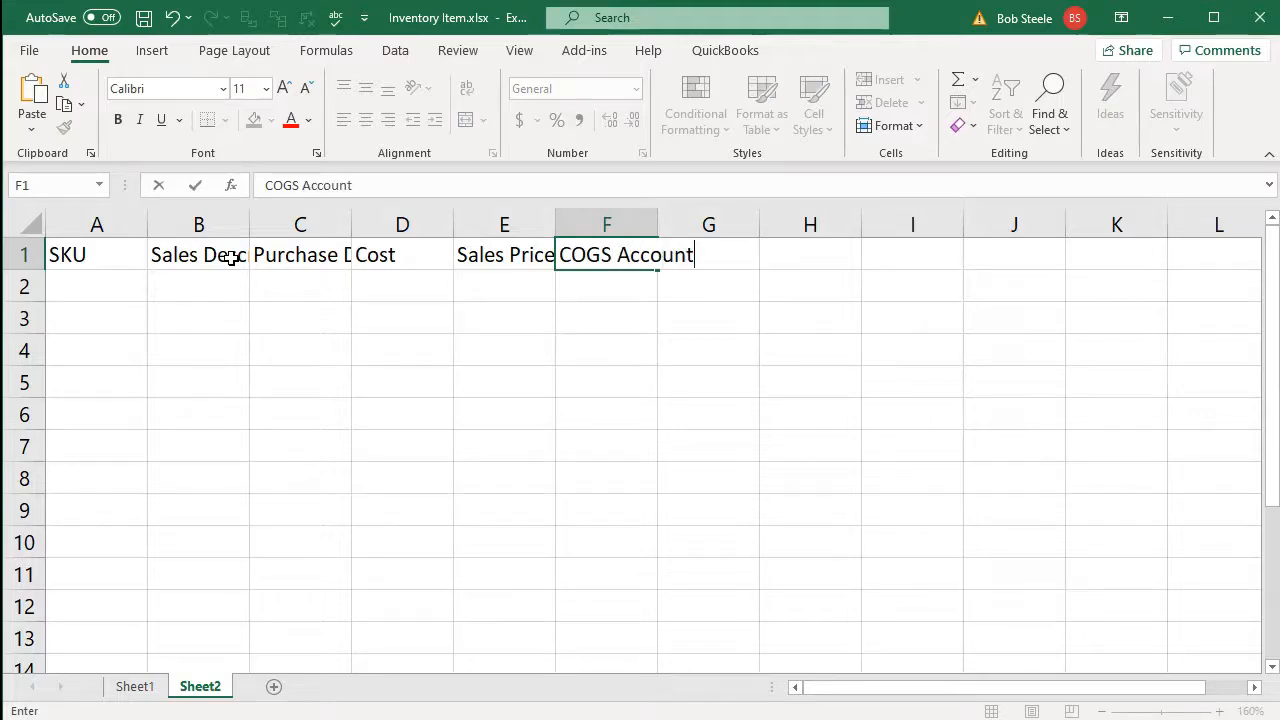
key(Tab)
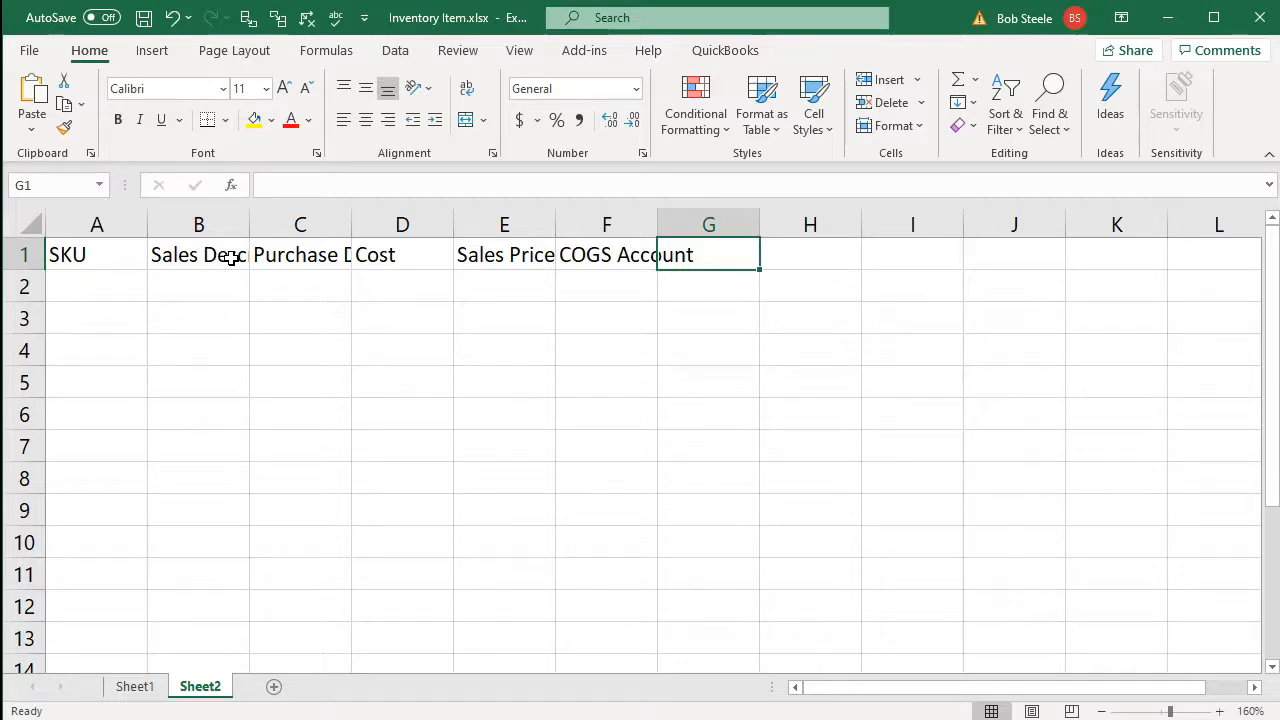
Enter the headings Income Account in cell G1 and Asset Account in cell H1.
text(Income)
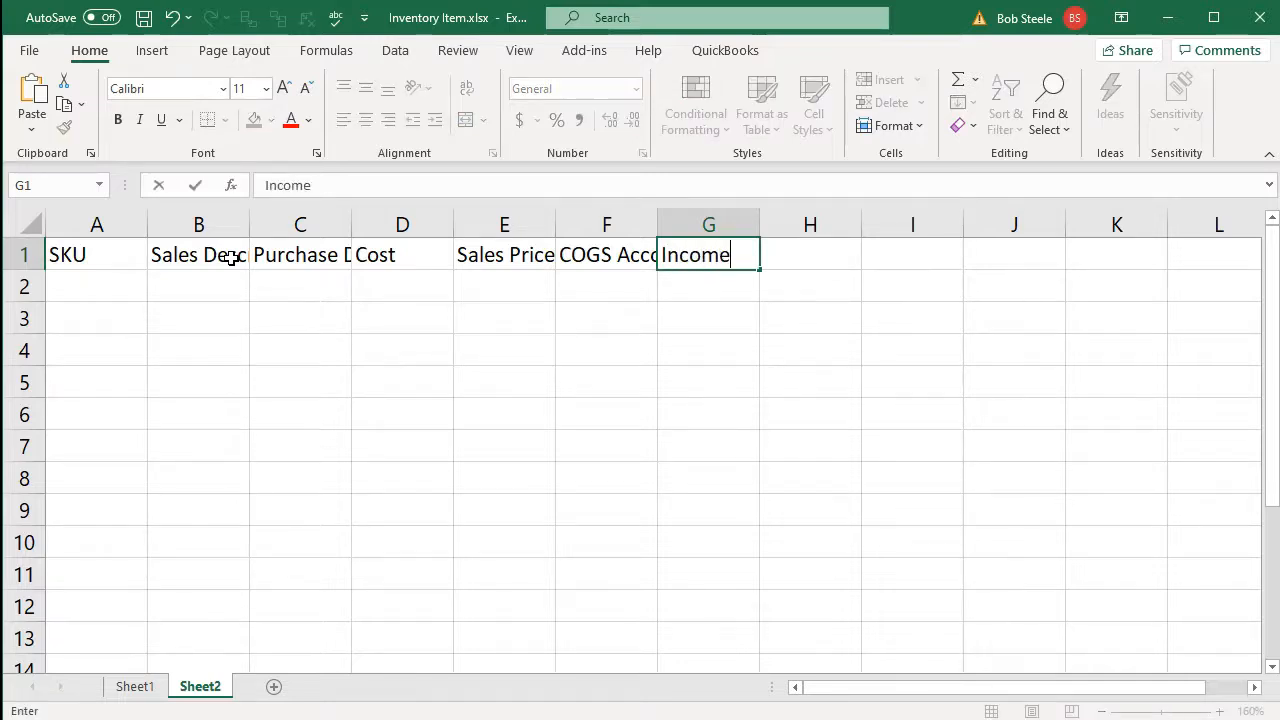
text( Account)
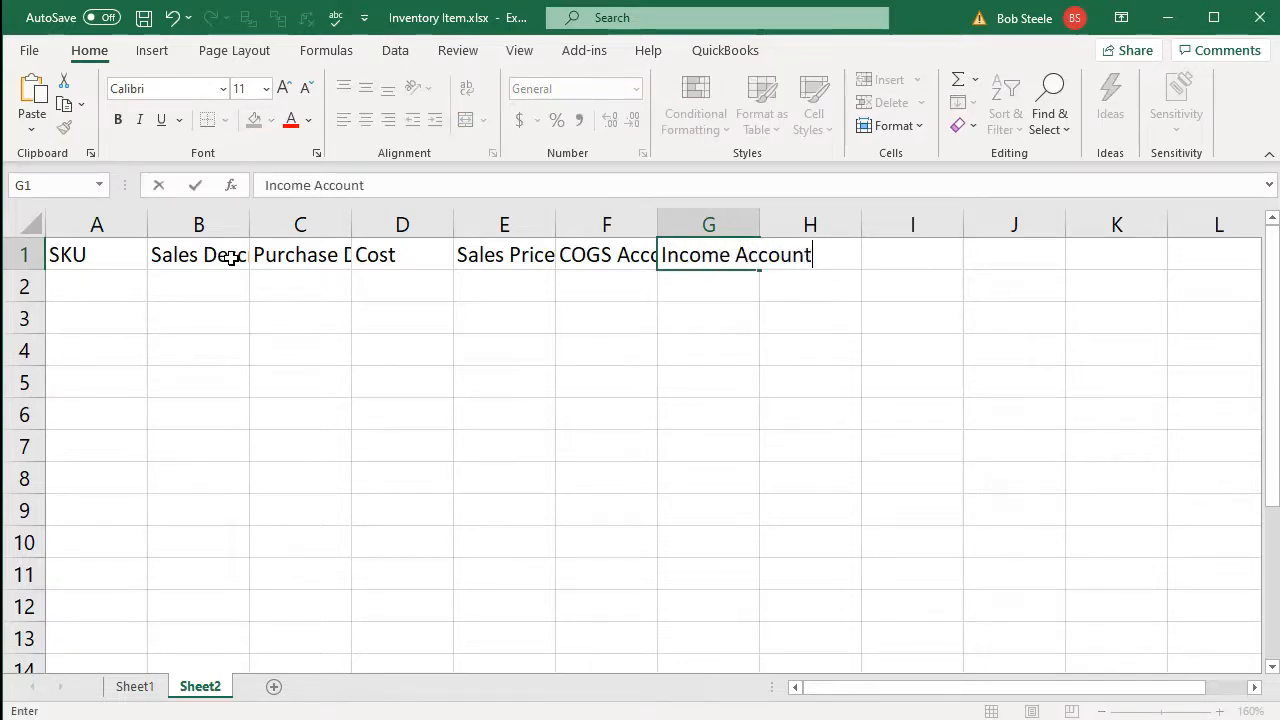
key(Tab)
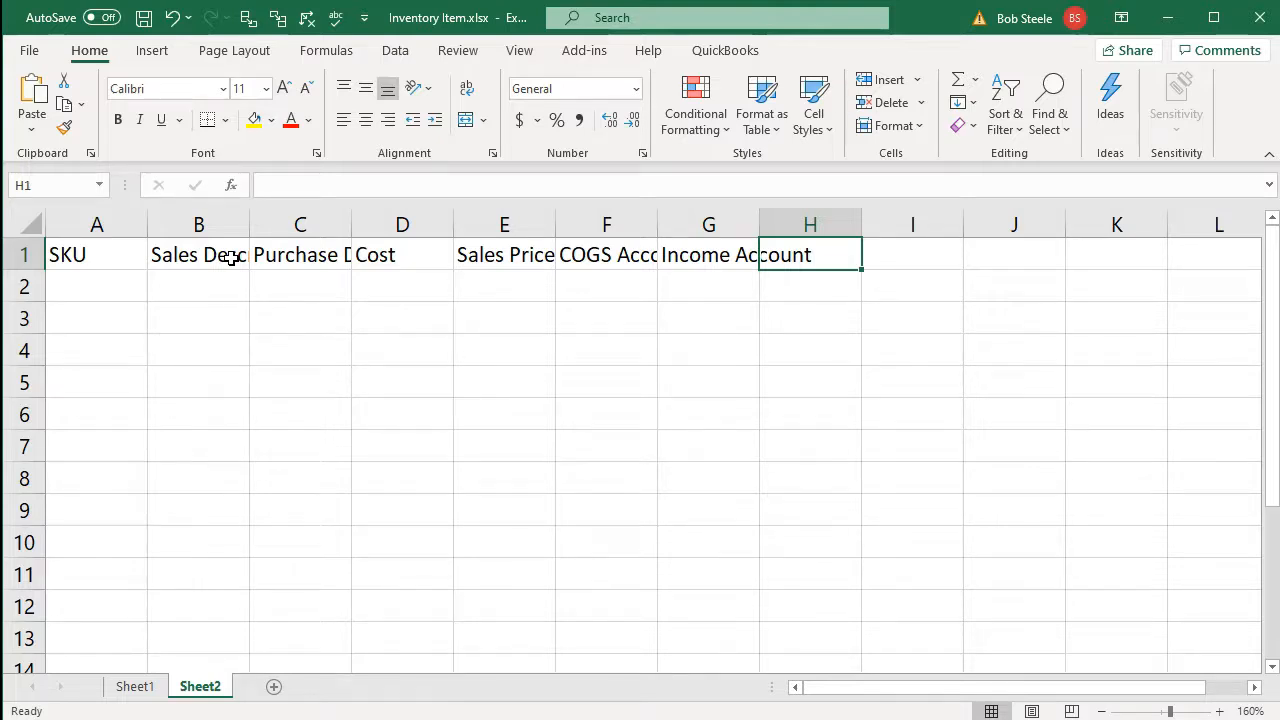
text(Asset)
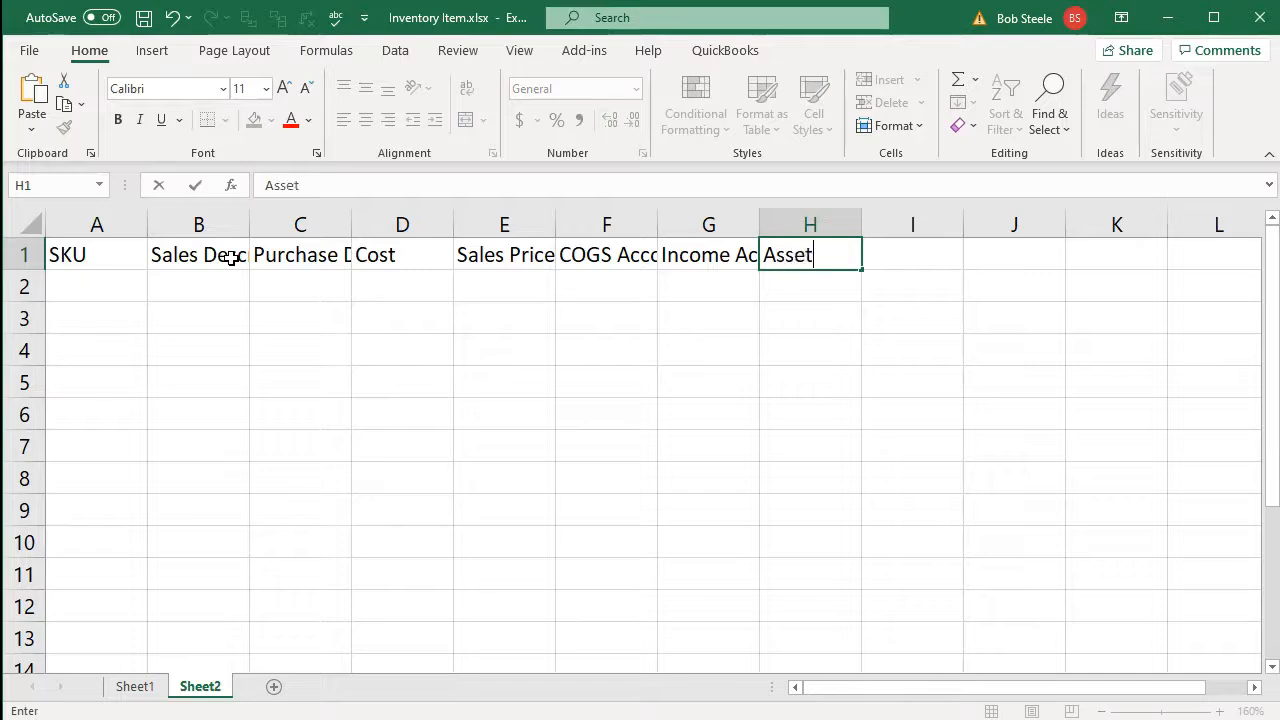
text( Account)
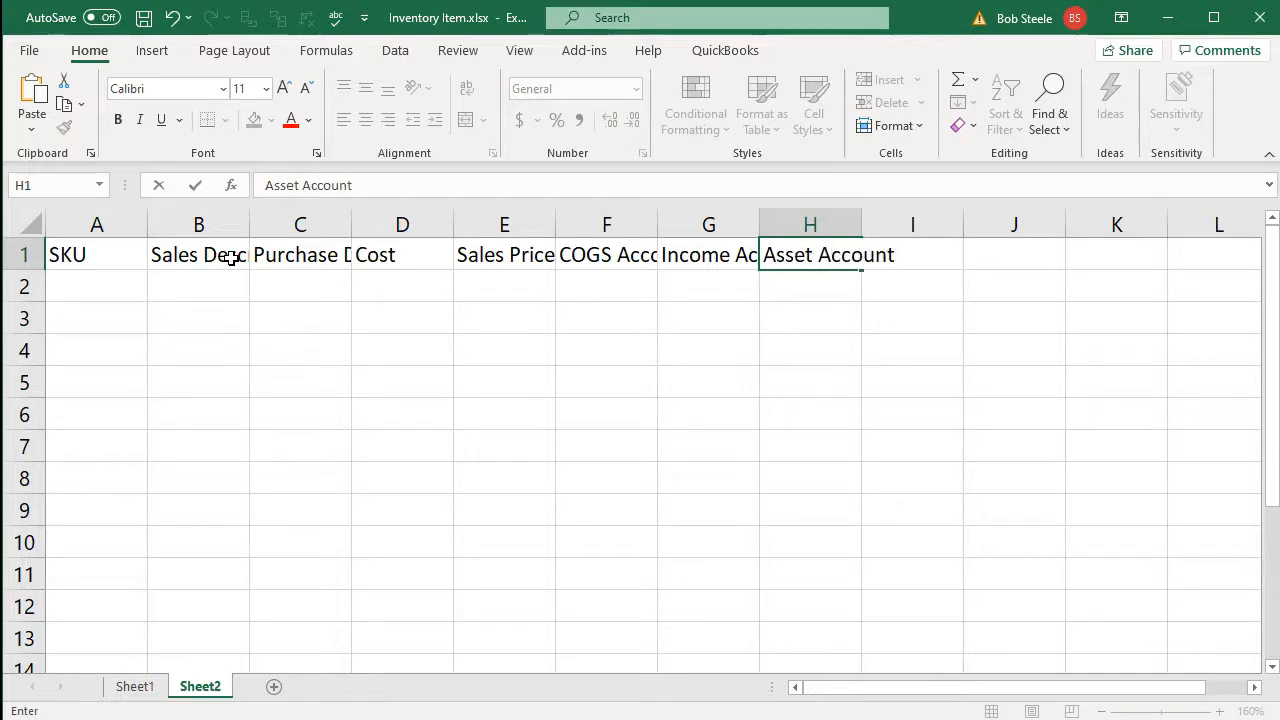
key(Tab)
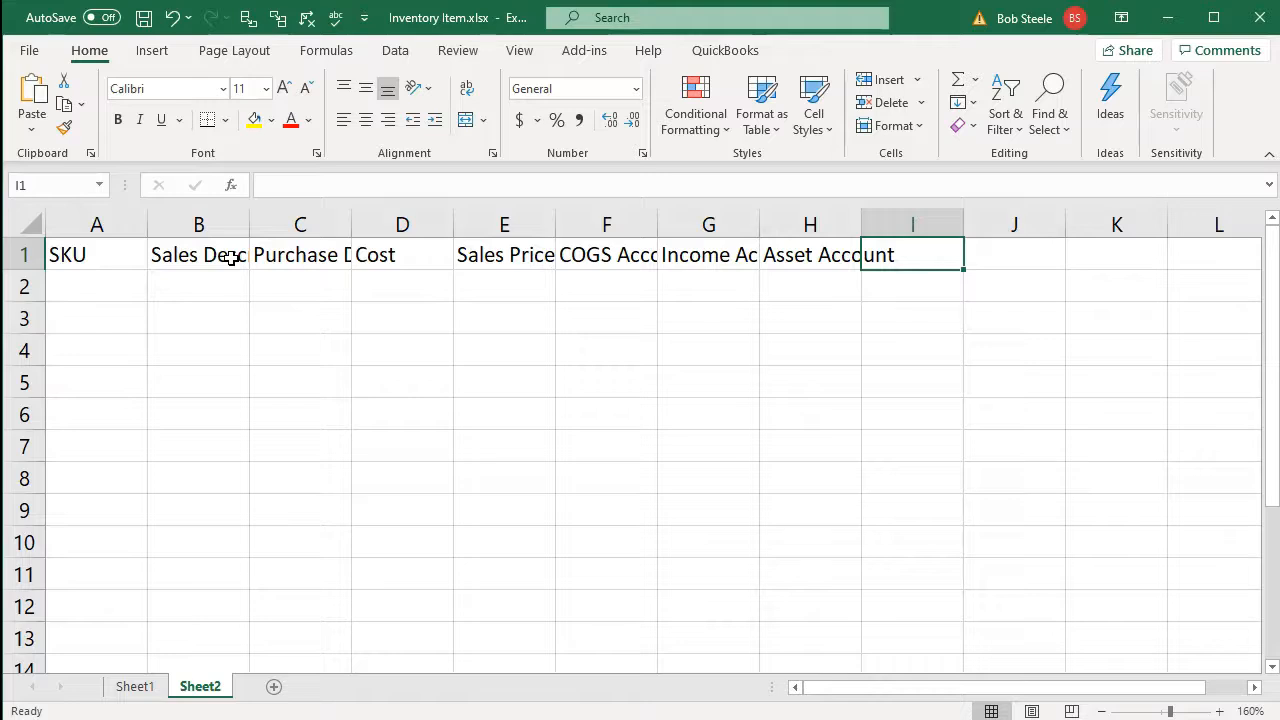
Enter the headings Sales Tax Code in cell I1 and QTY on Hand in cell J1.
text(Sales Tax)
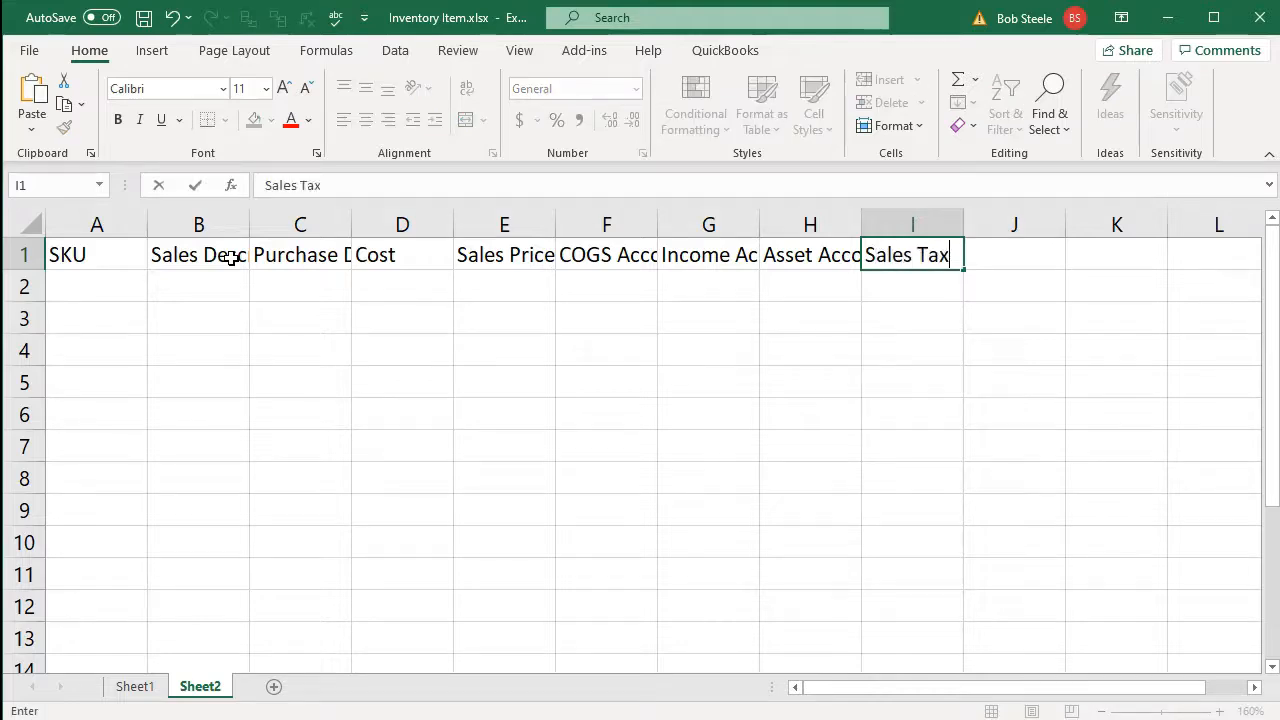
text( Code)
key(Tab)
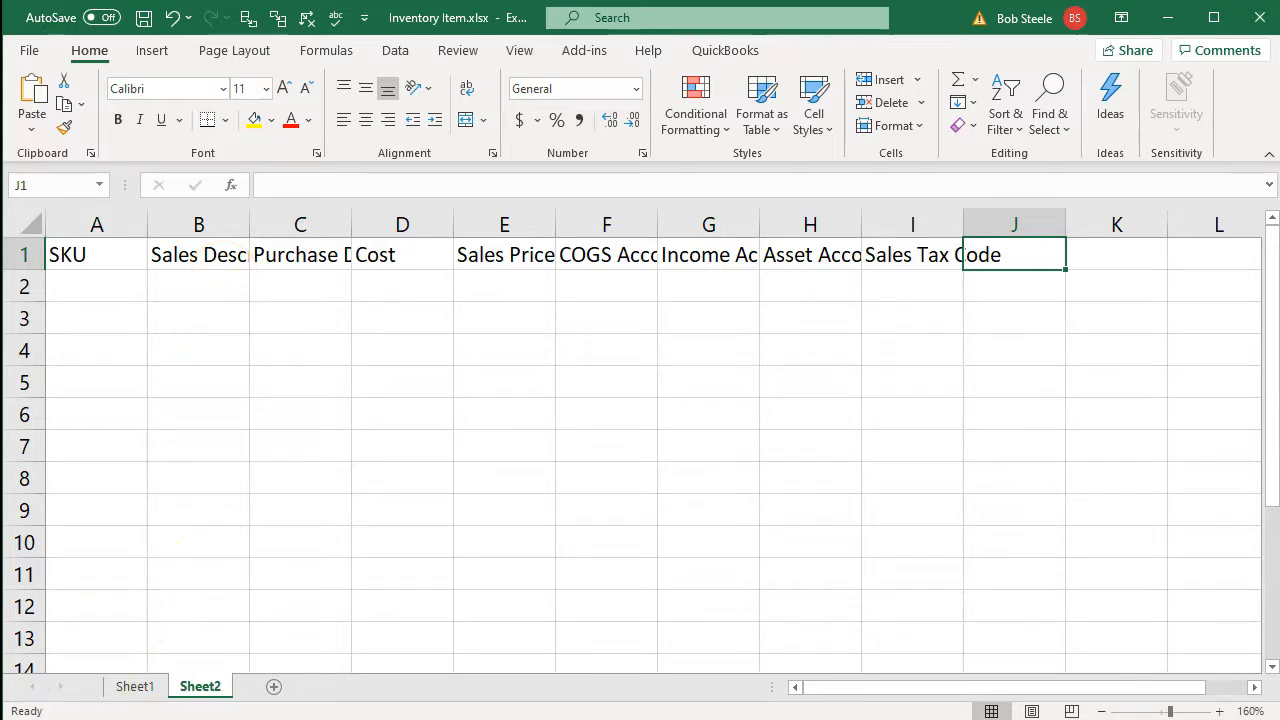
click(1013, 255)
text(QTY)
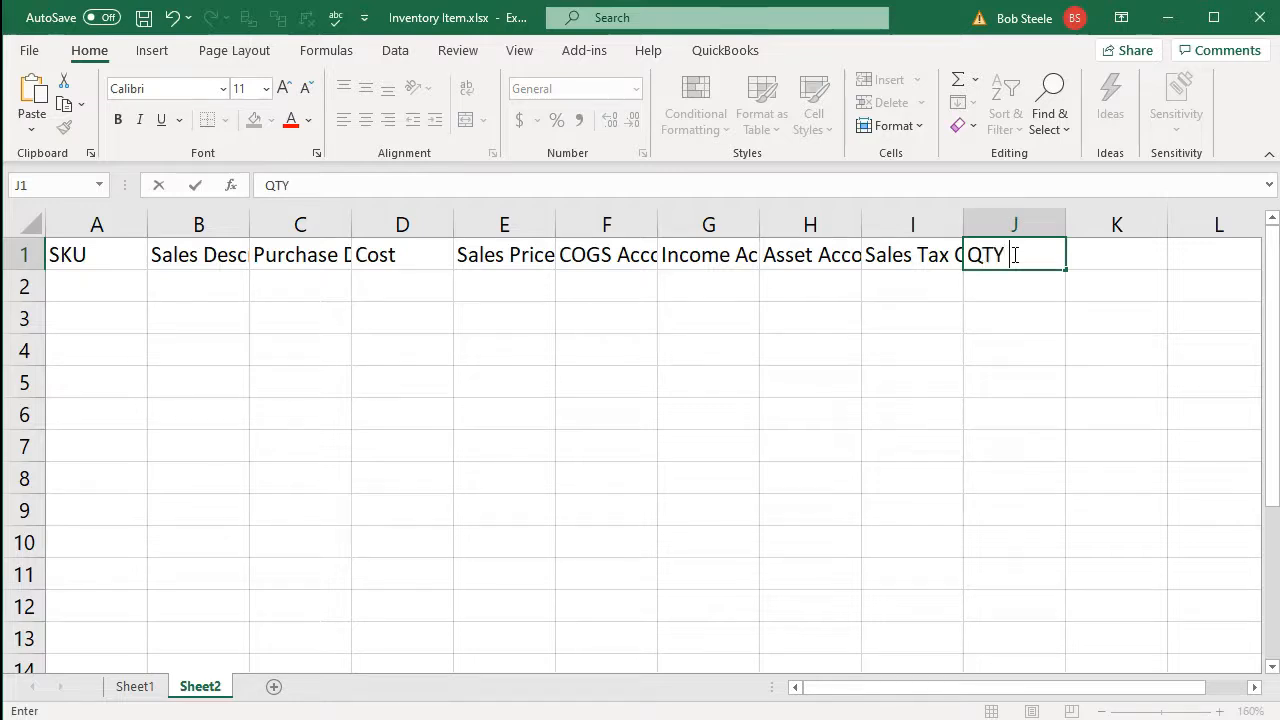
text( on Hand)
key(Tab)
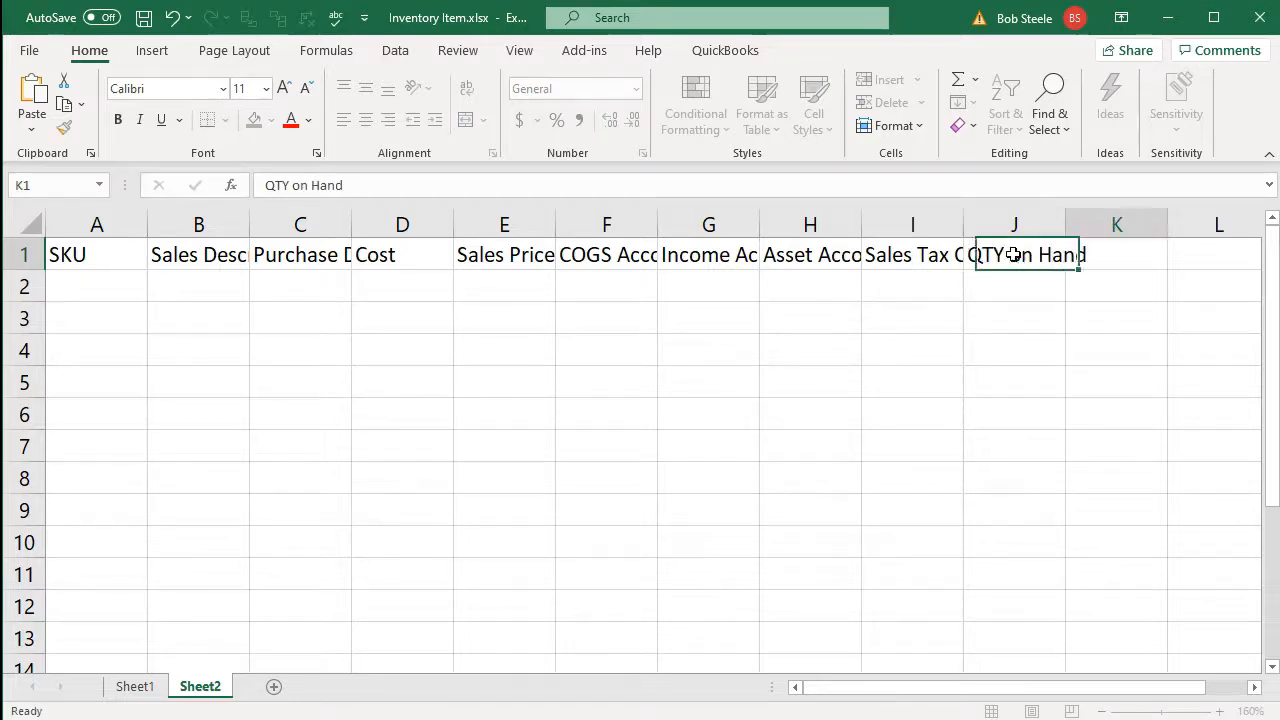
Enter the heading As of Dat in cell K1, after the QTY on Hand column.
text(As of Da)
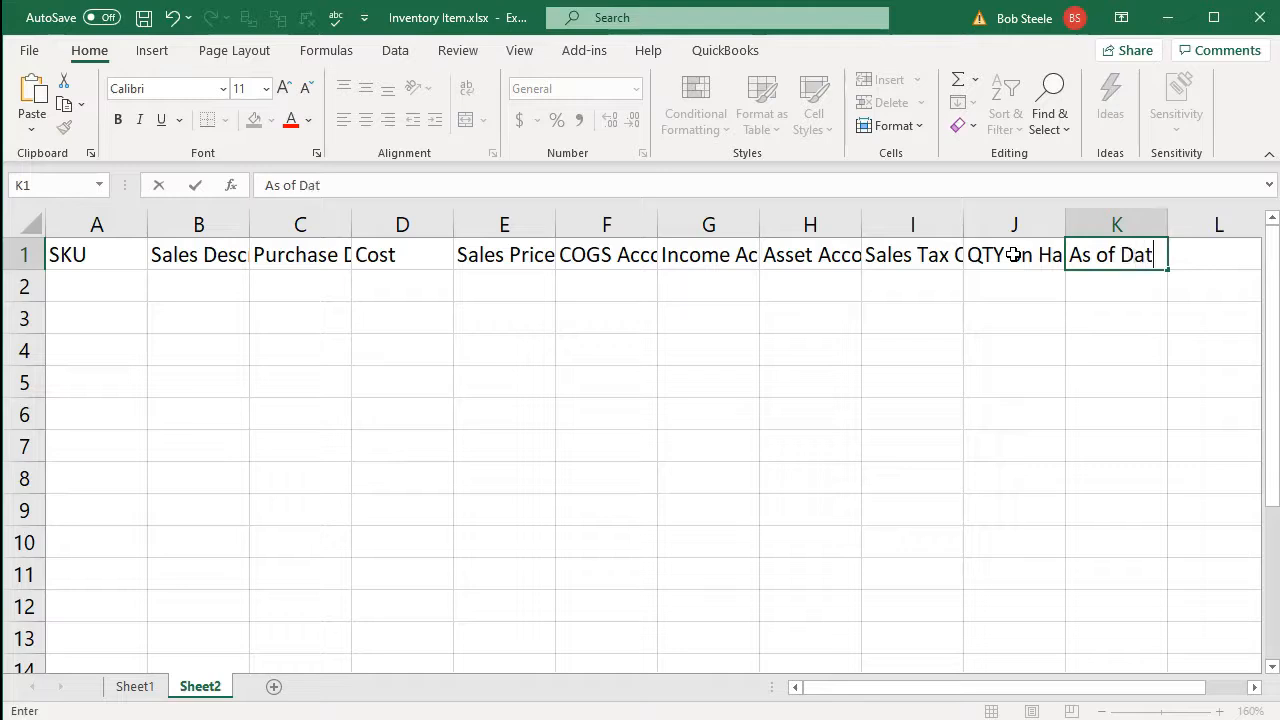
text(t)
key(Tab)
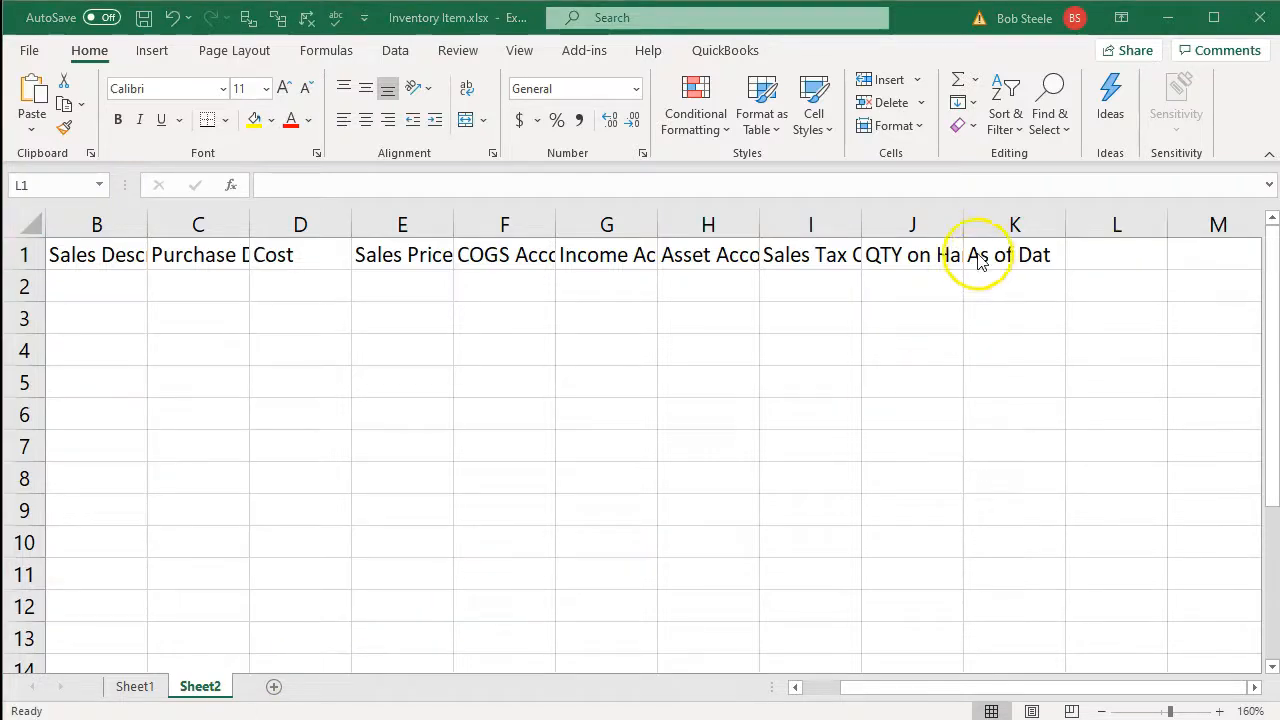
Insert the word Quantity at the start of the heading in cell K1, making it Quantity As of Dat.
click(978, 258)
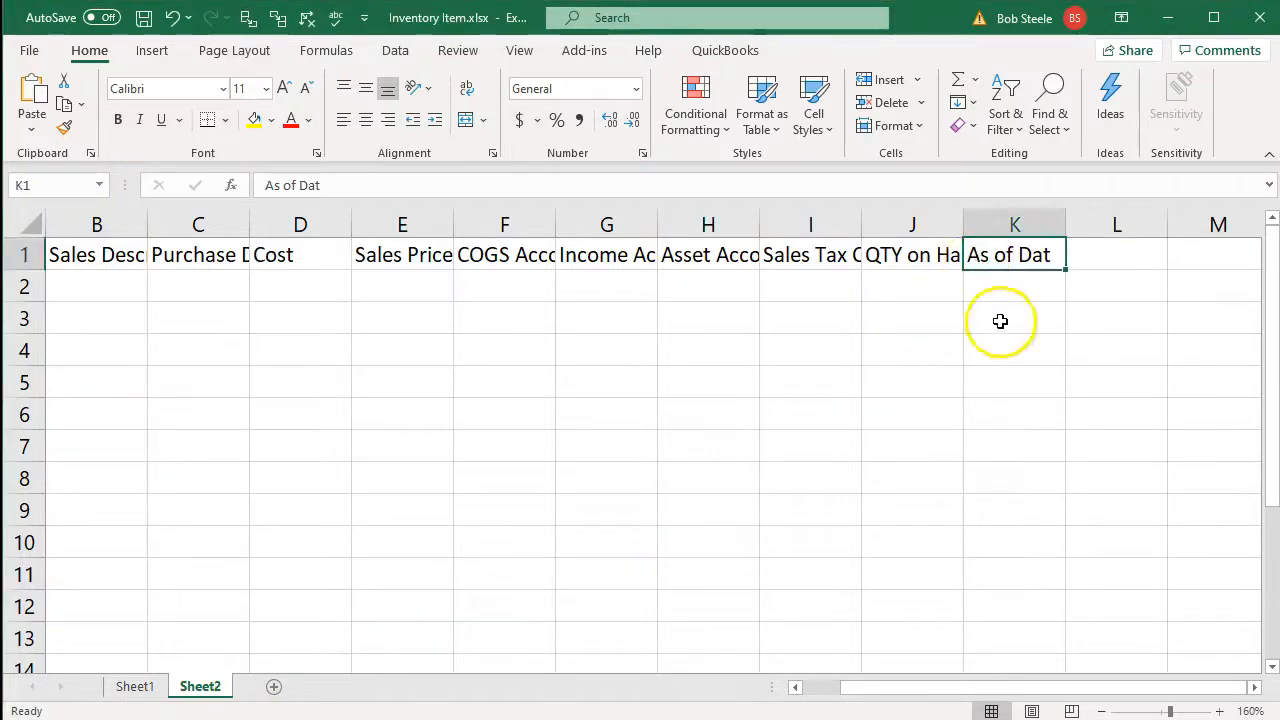
double_click(980, 256)
click(992, 256)
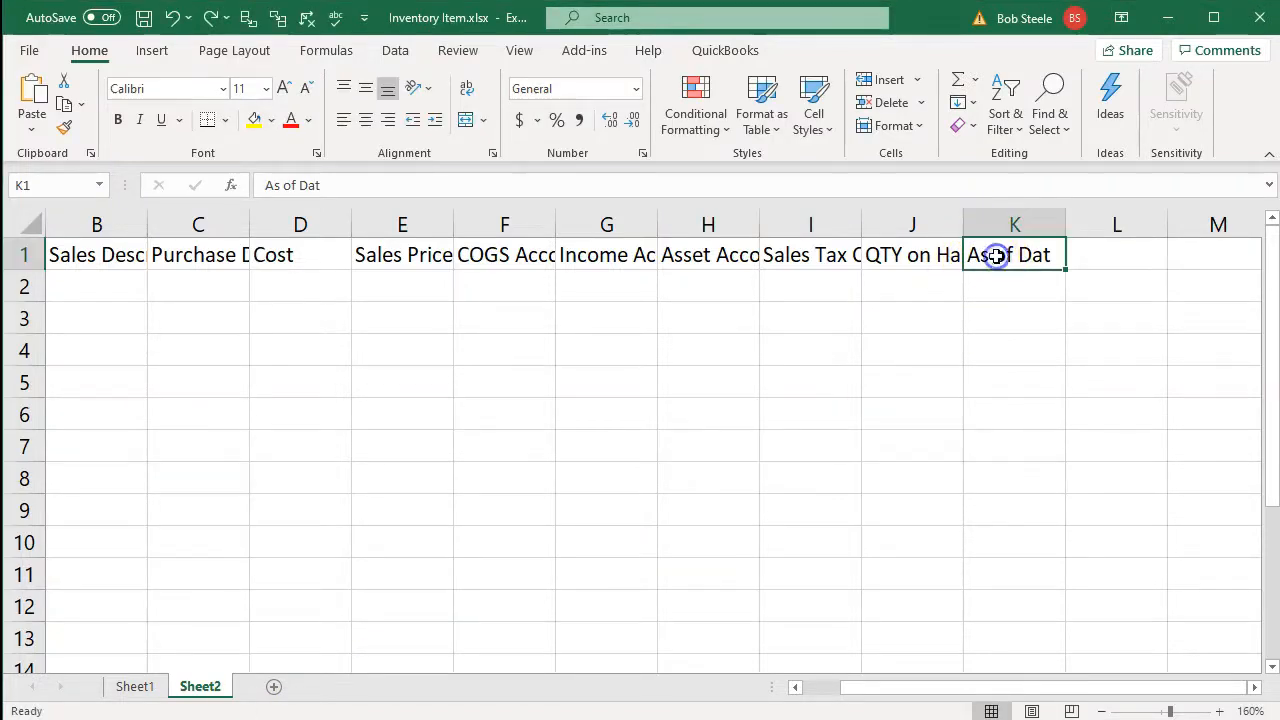
key(Left)
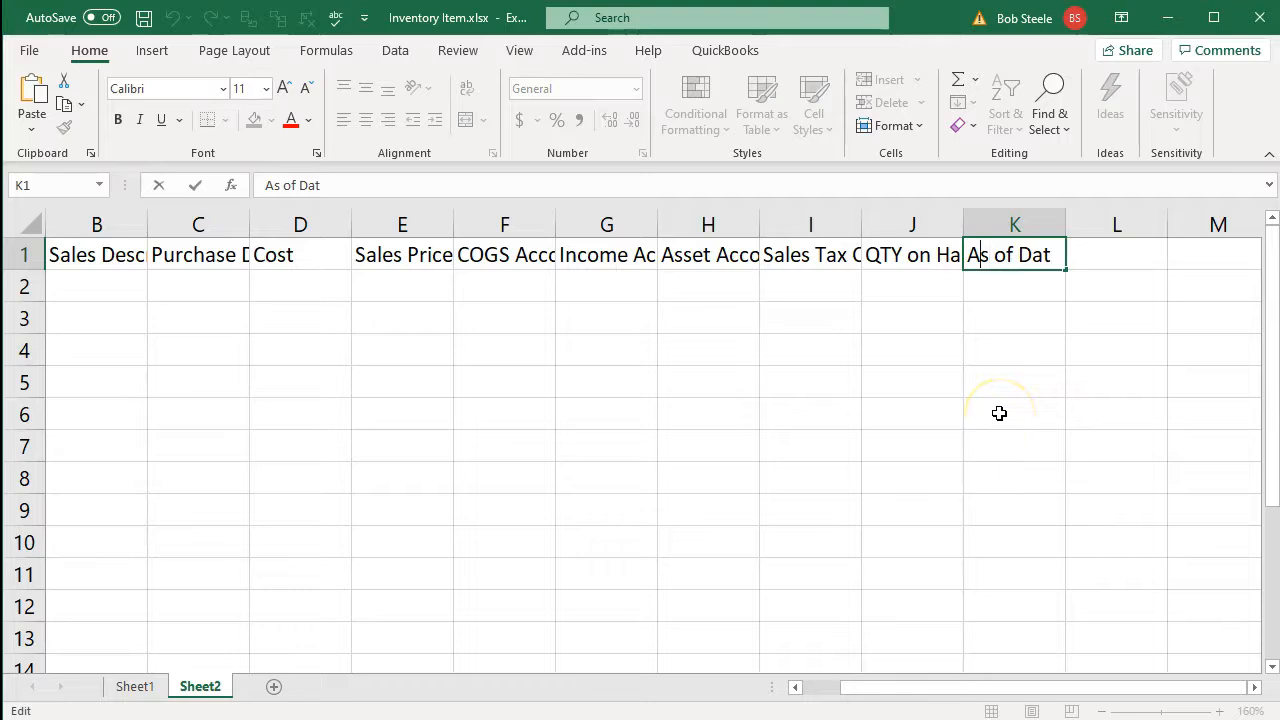
text(Quanitty)
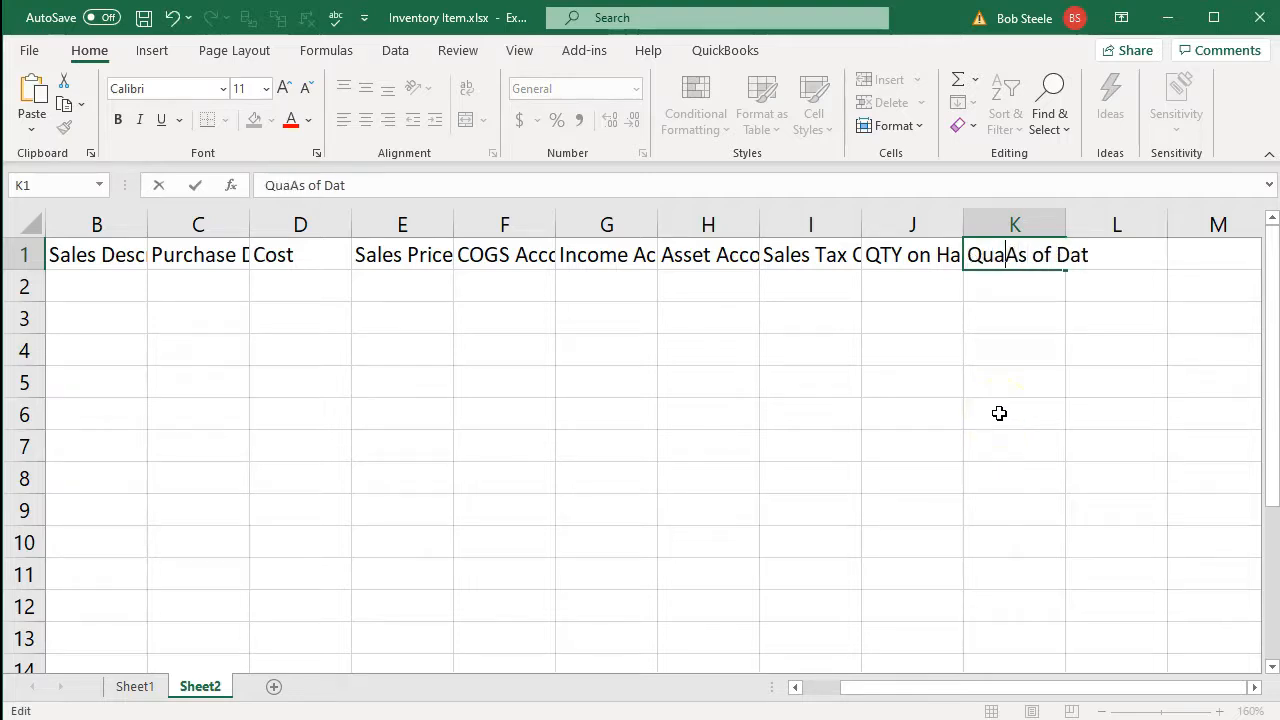
key(BackSpace)
key(BackSpace)
key(BackSpace)
key(BackSpace)
key(BackSpace)
text(tity)
key(Return)
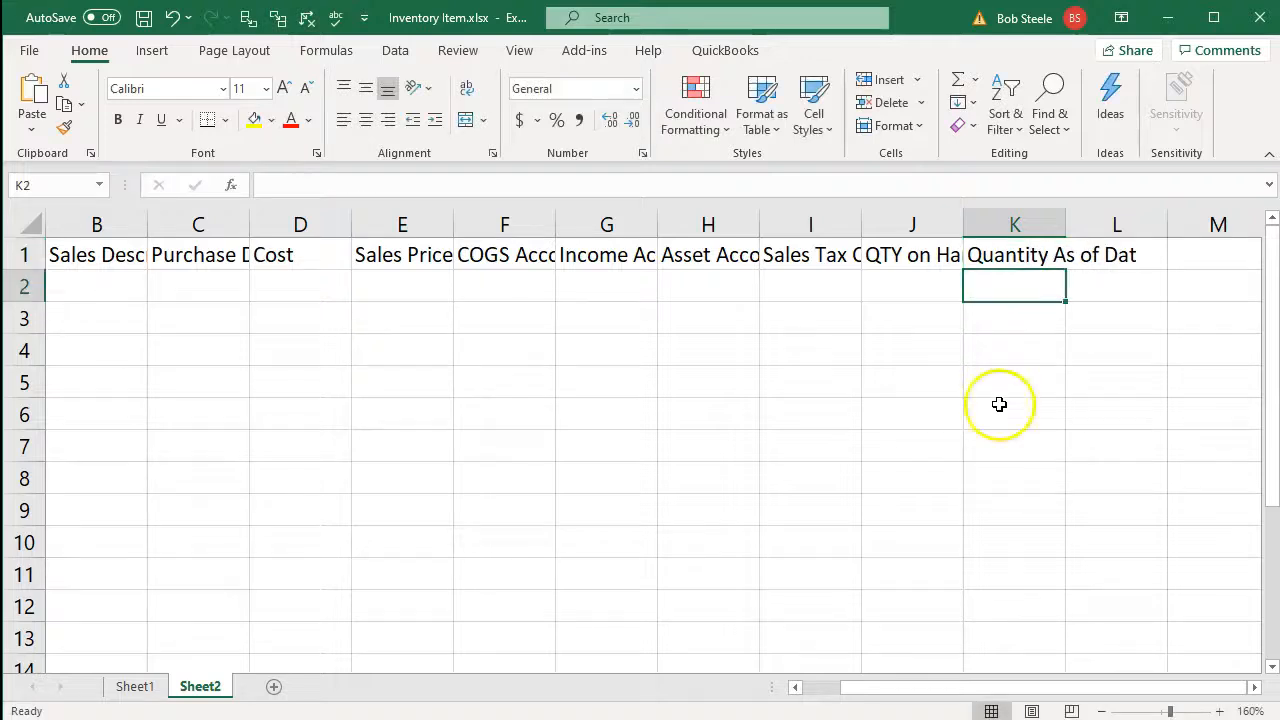
Complete the last word of the heading in cell K1 so it reads Quantity As of Date.
click(1031, 254)
double_click(1035, 254)
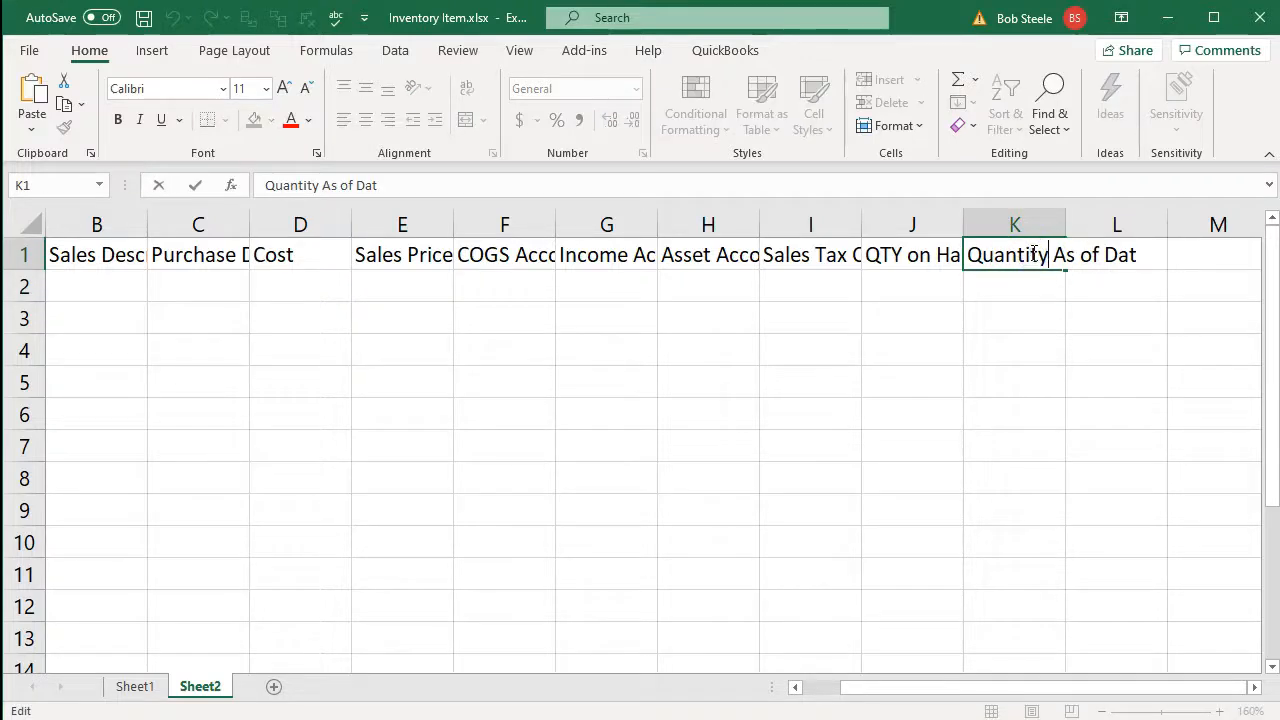
text(e)
key(Return)
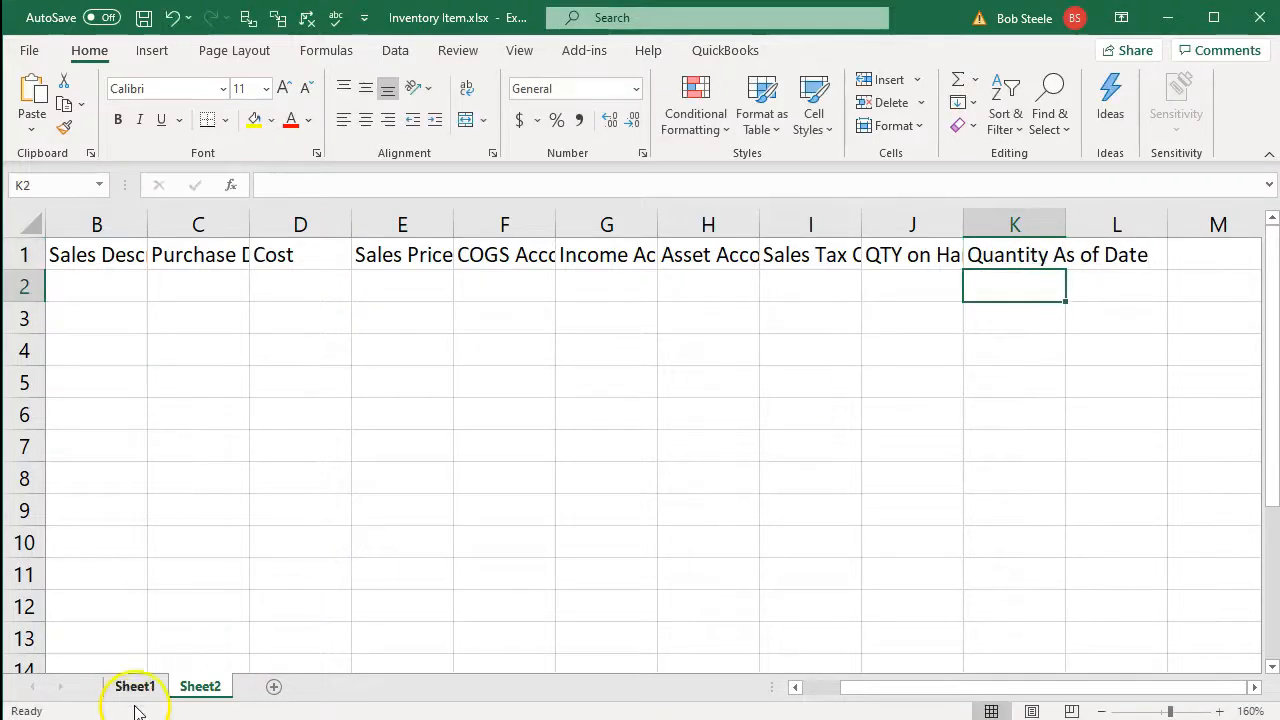
Enter the heading Type in cell L1, beside the quantity date heading.
key(Up)
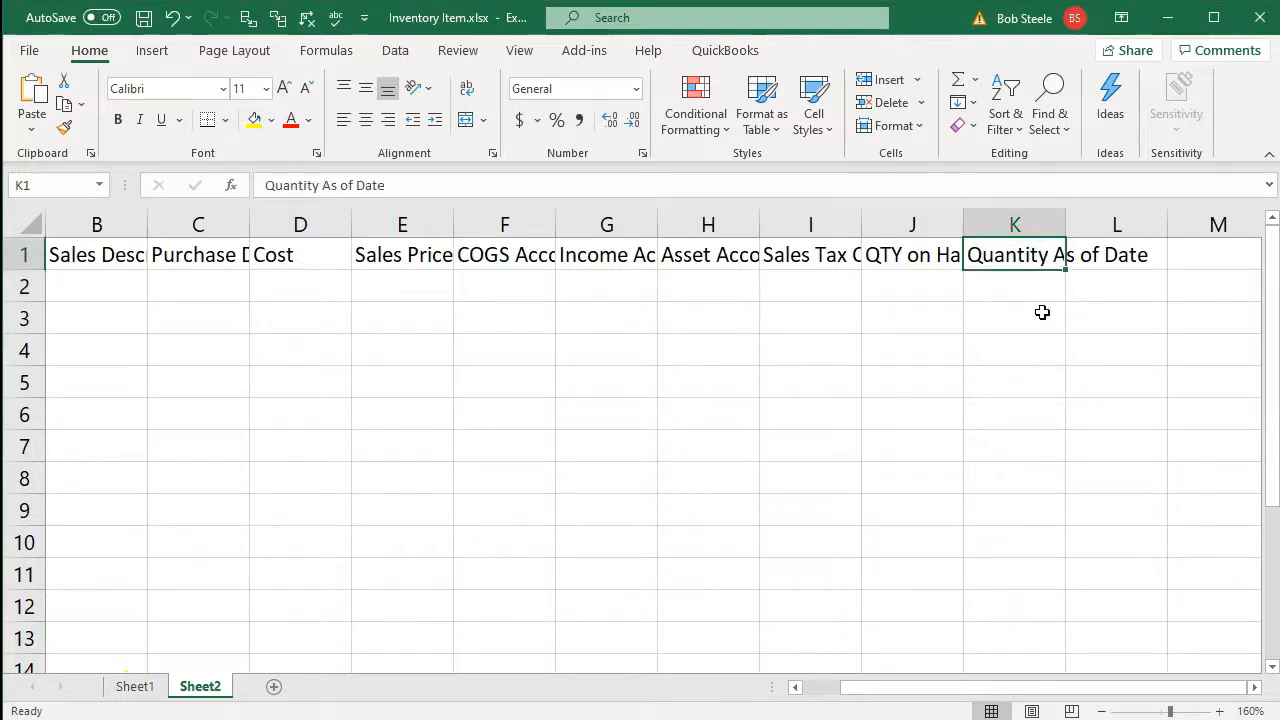
key(Right)
text(Type)
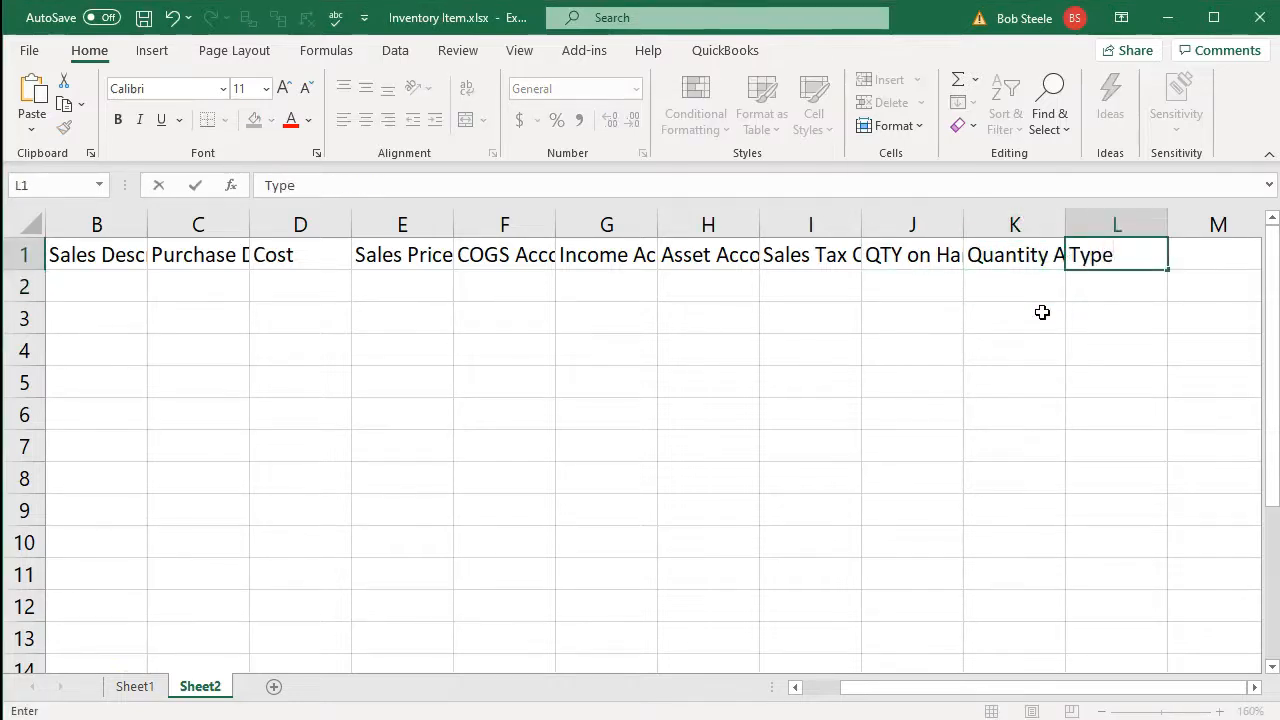
key(Return)
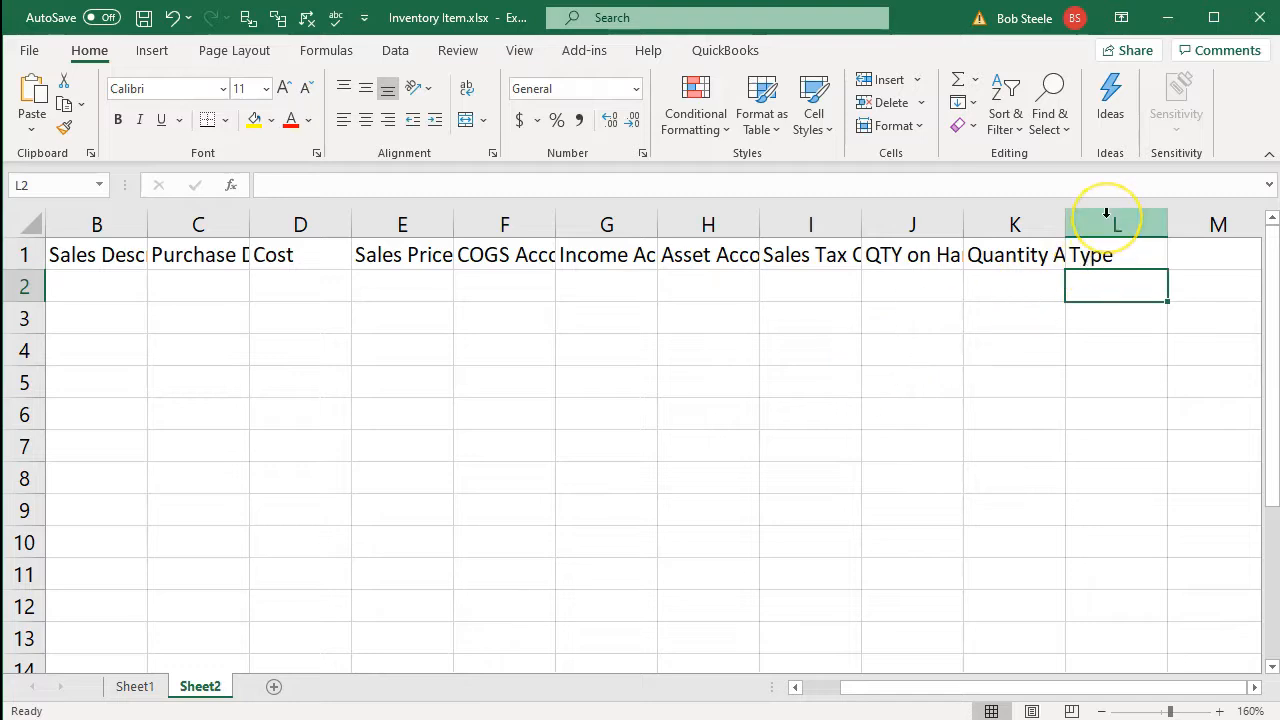
Autofit the widths of columns A through L to their headings and return to cell A1.
drag(1100, 214, 130, 233)
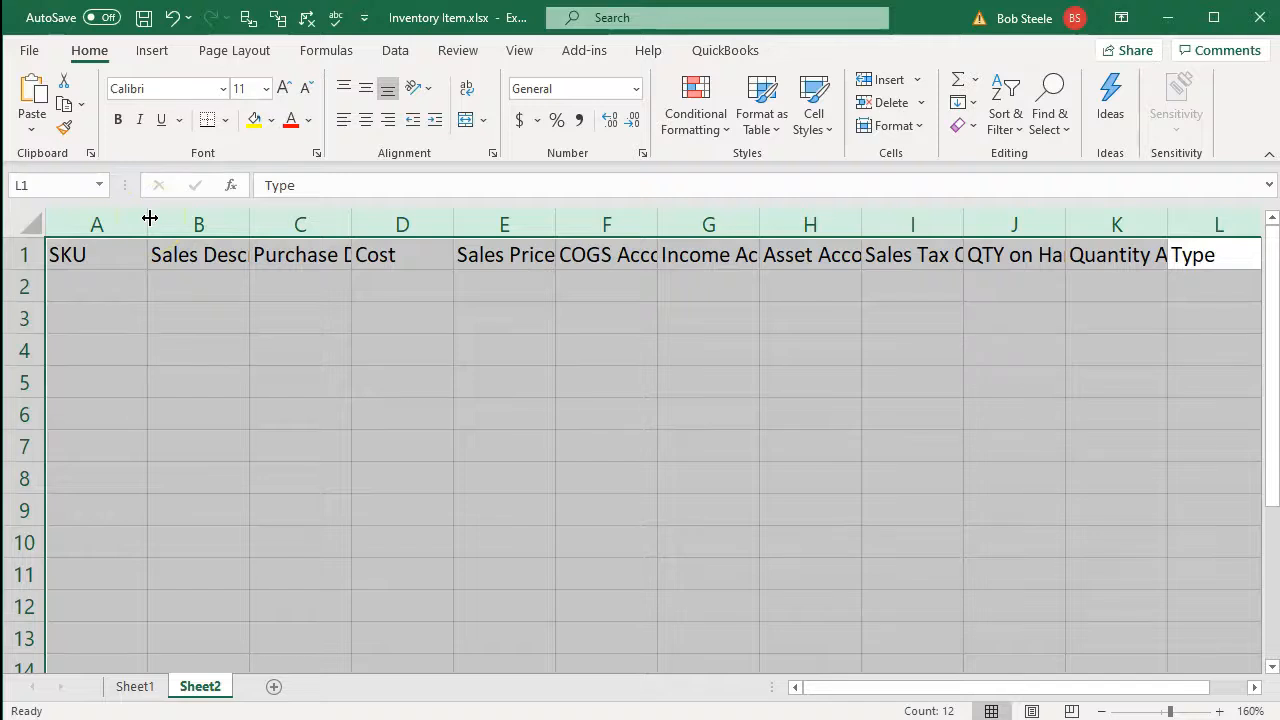
double_click(150, 218)
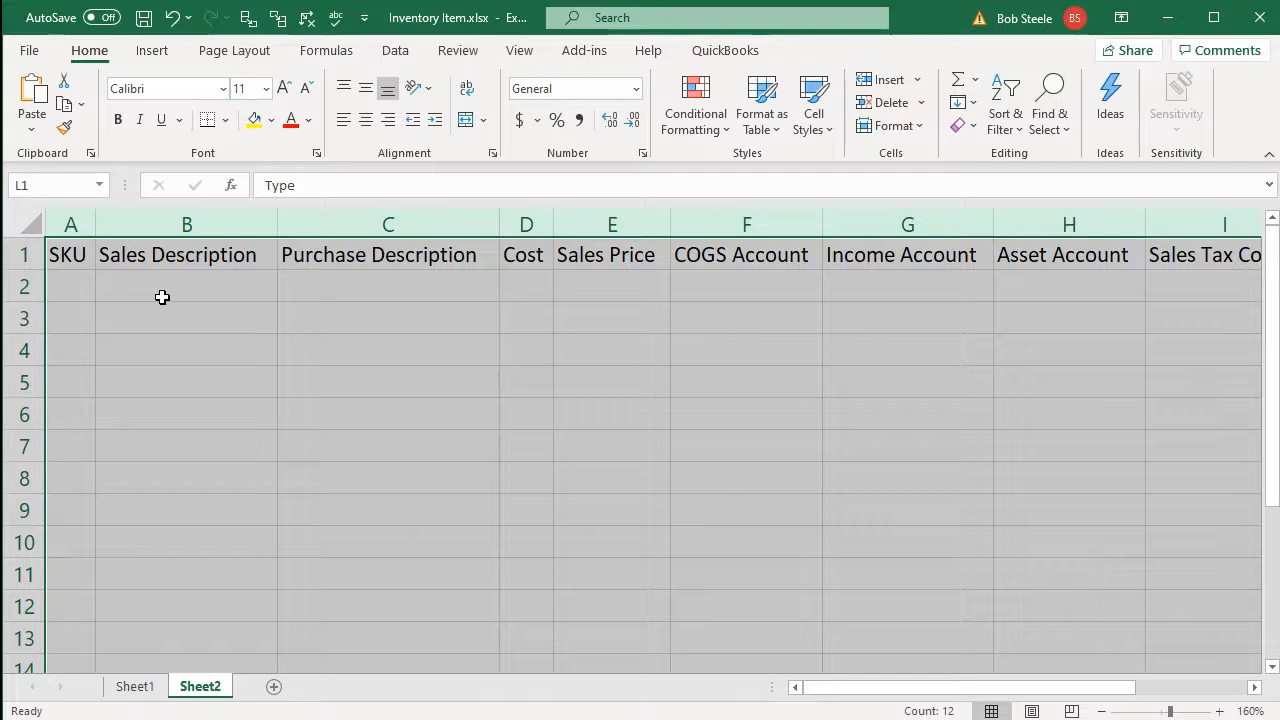
click(178, 280)
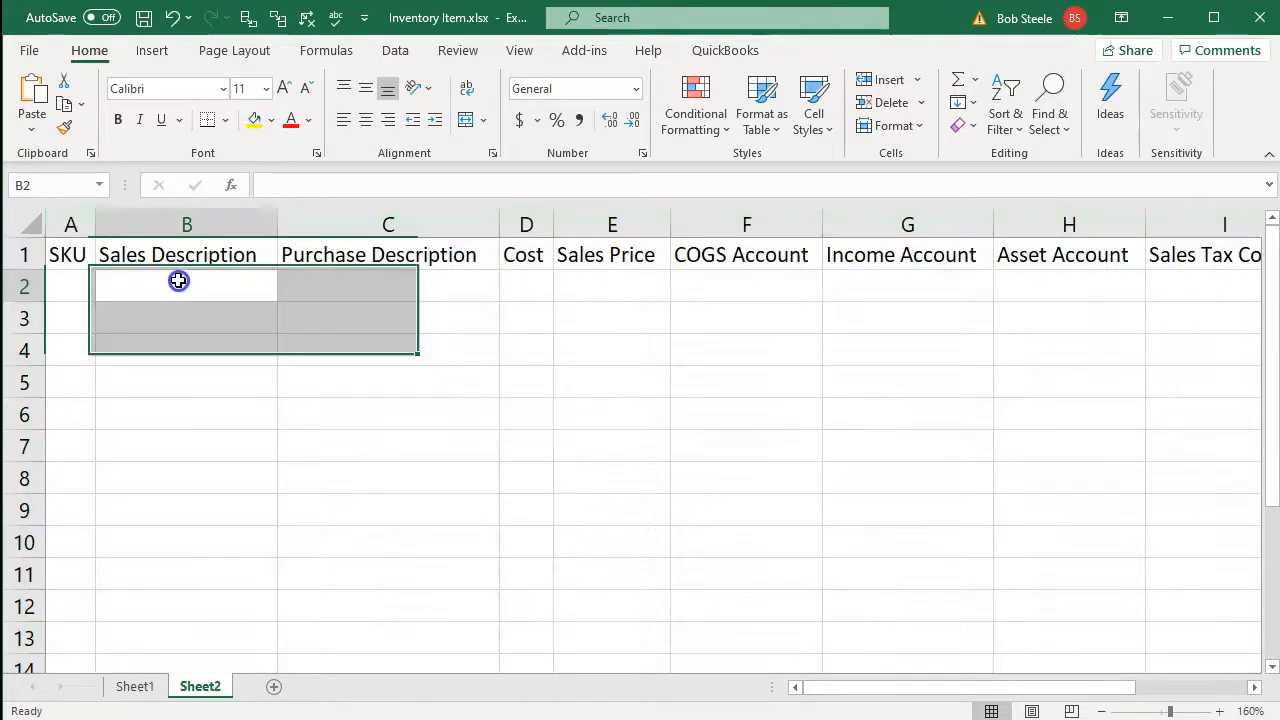
key(ctrl+Home)
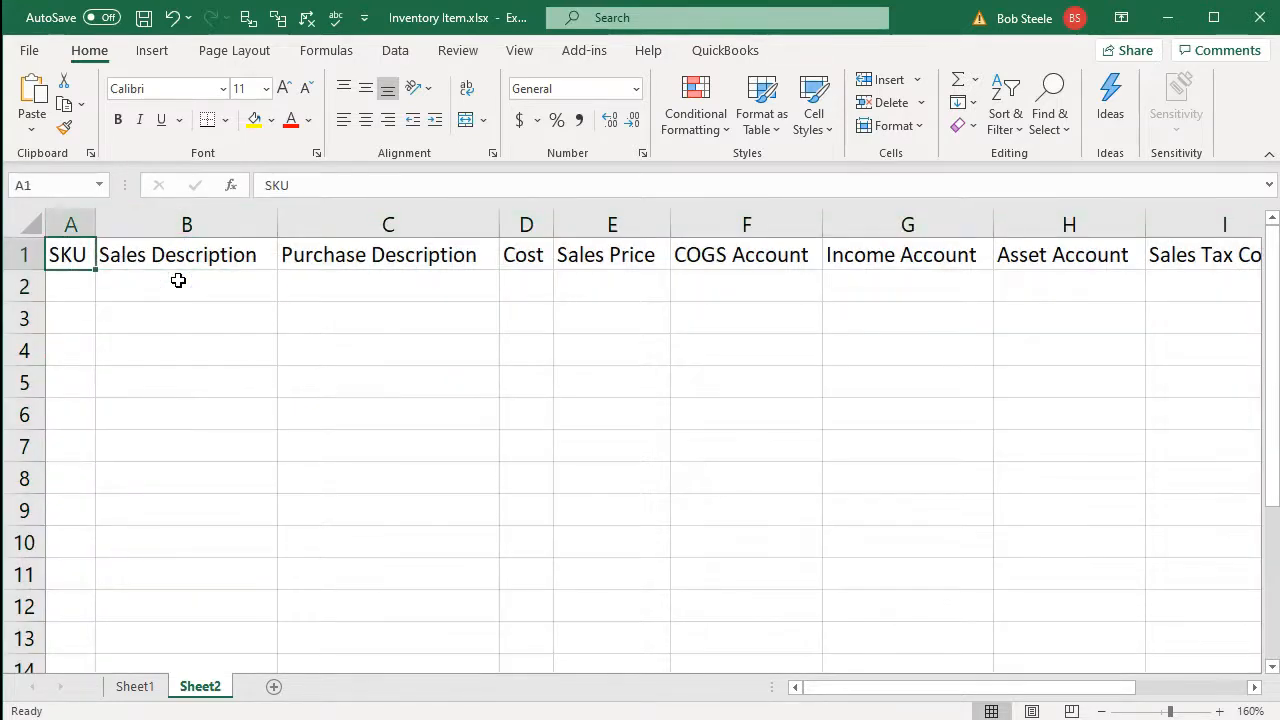
Change the heading in cell H1 to Inventory Asset Account and autofit column H to its width.
key(Right)
key(Right)
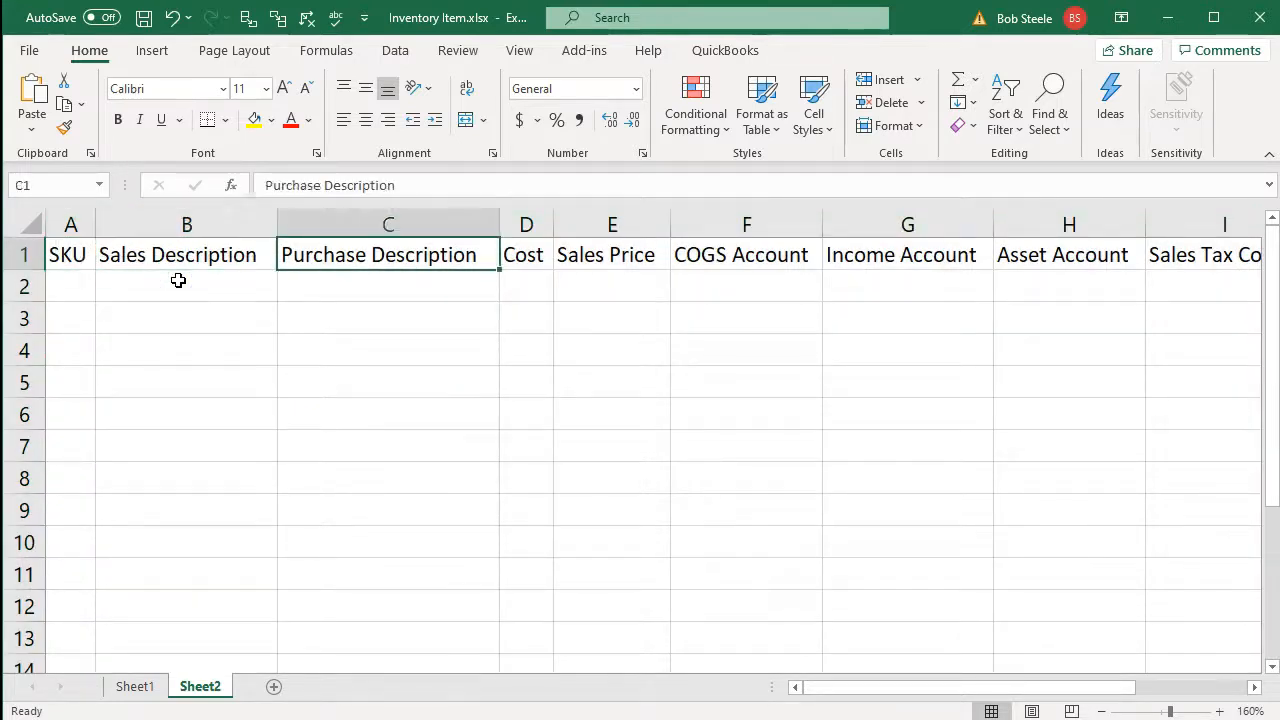
key(Right)
key(Right)
key(Right)
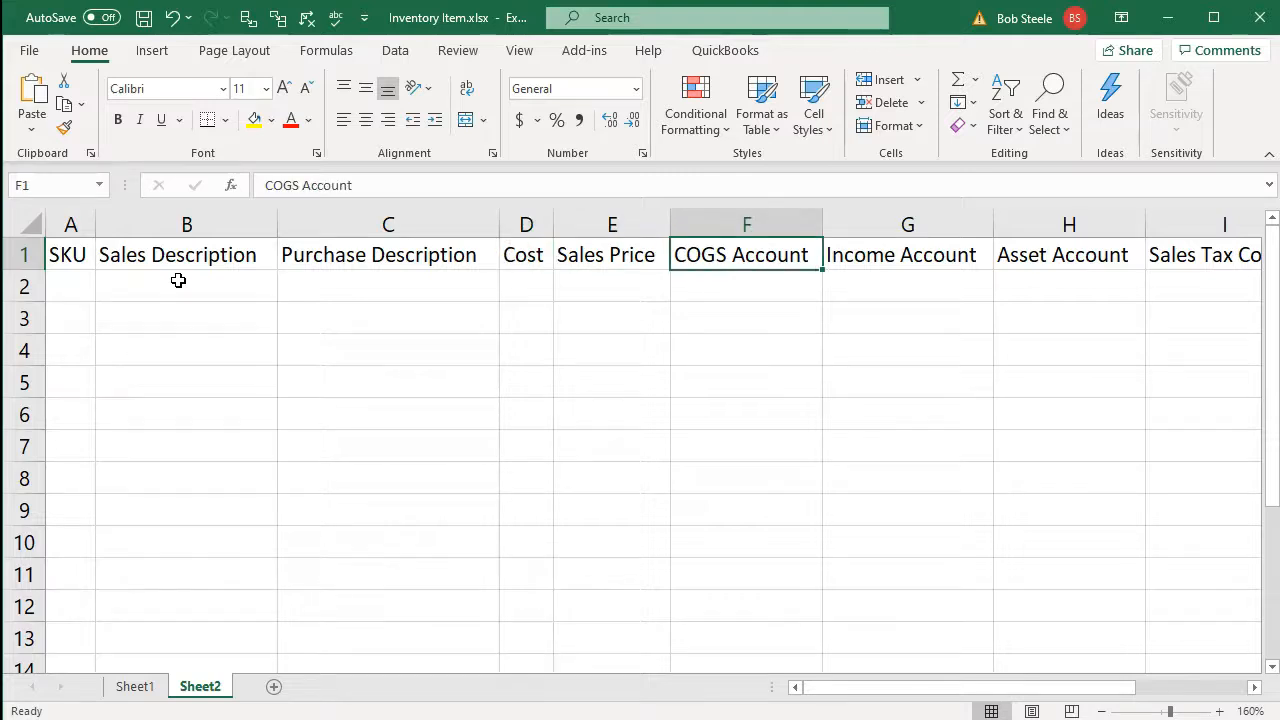
key(Right)
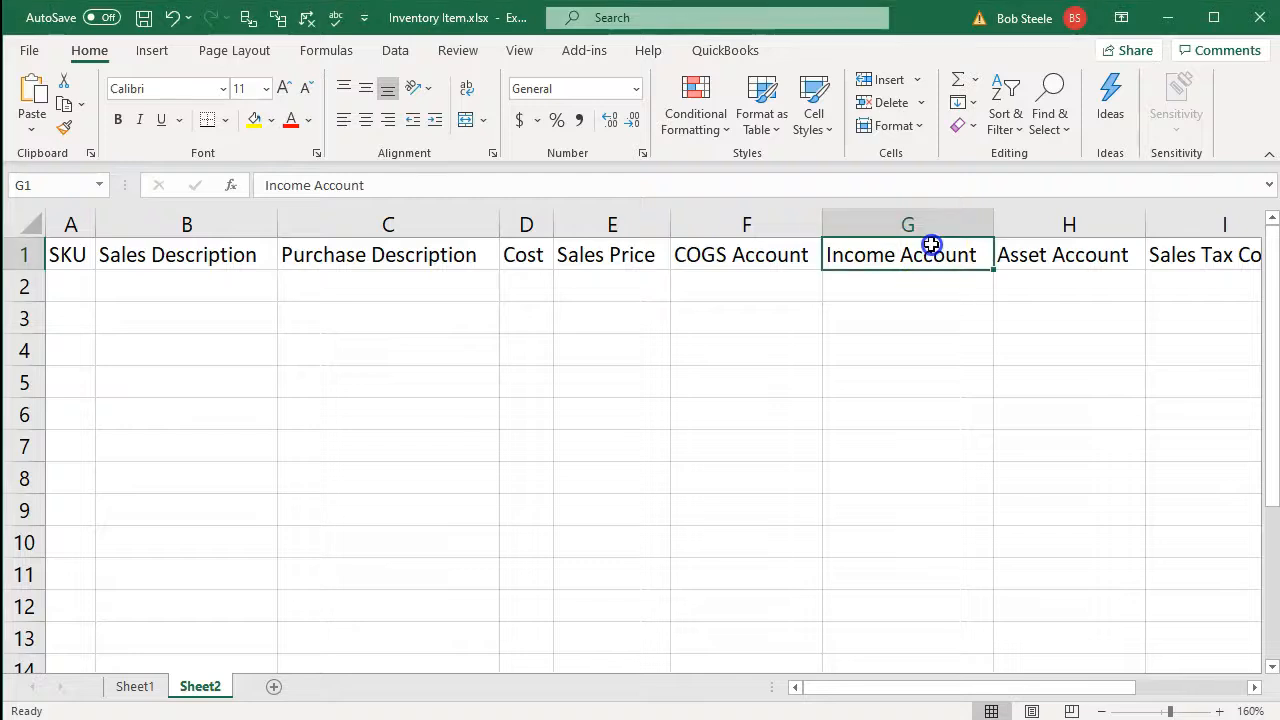
key(Right)
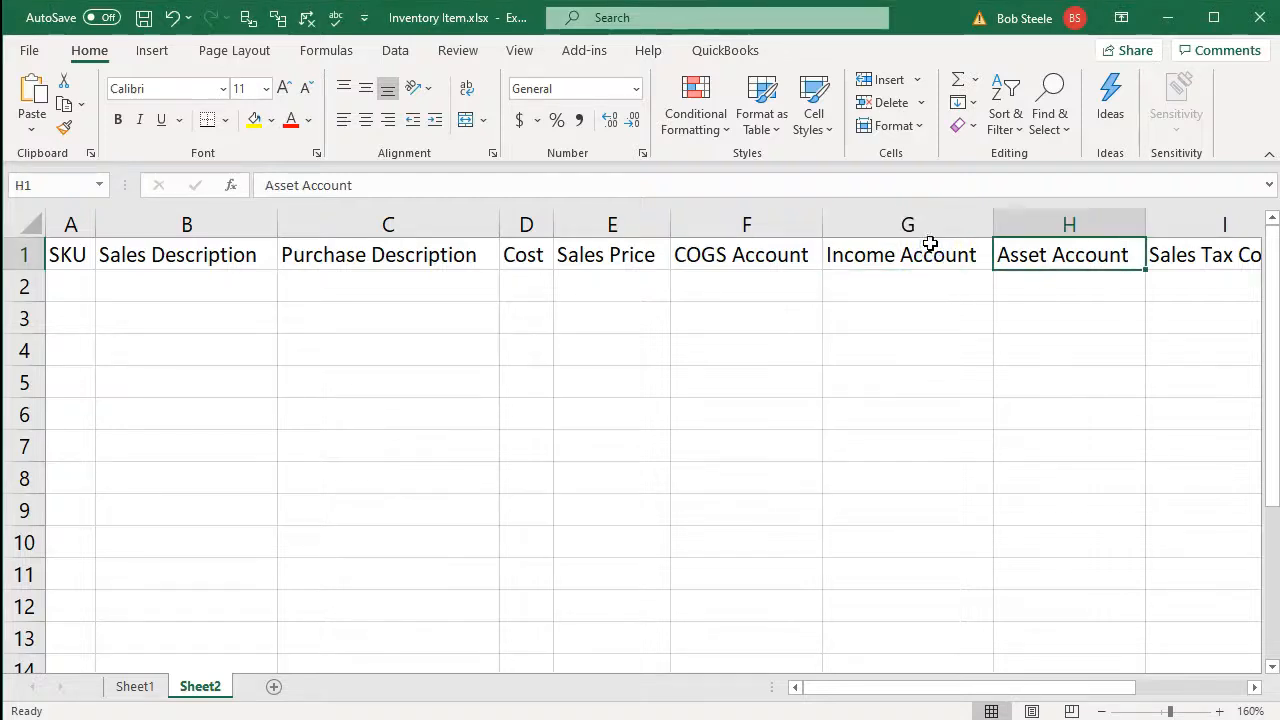
double_click(1043, 260)
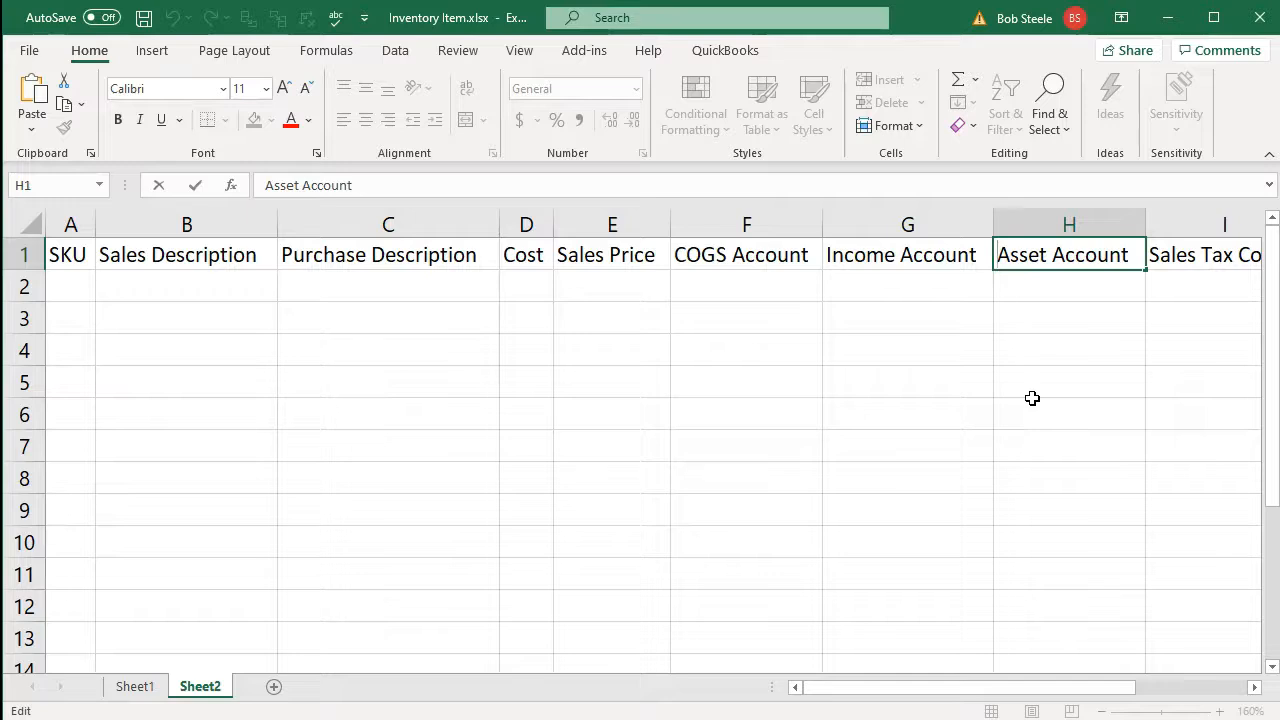
text(Inventory)
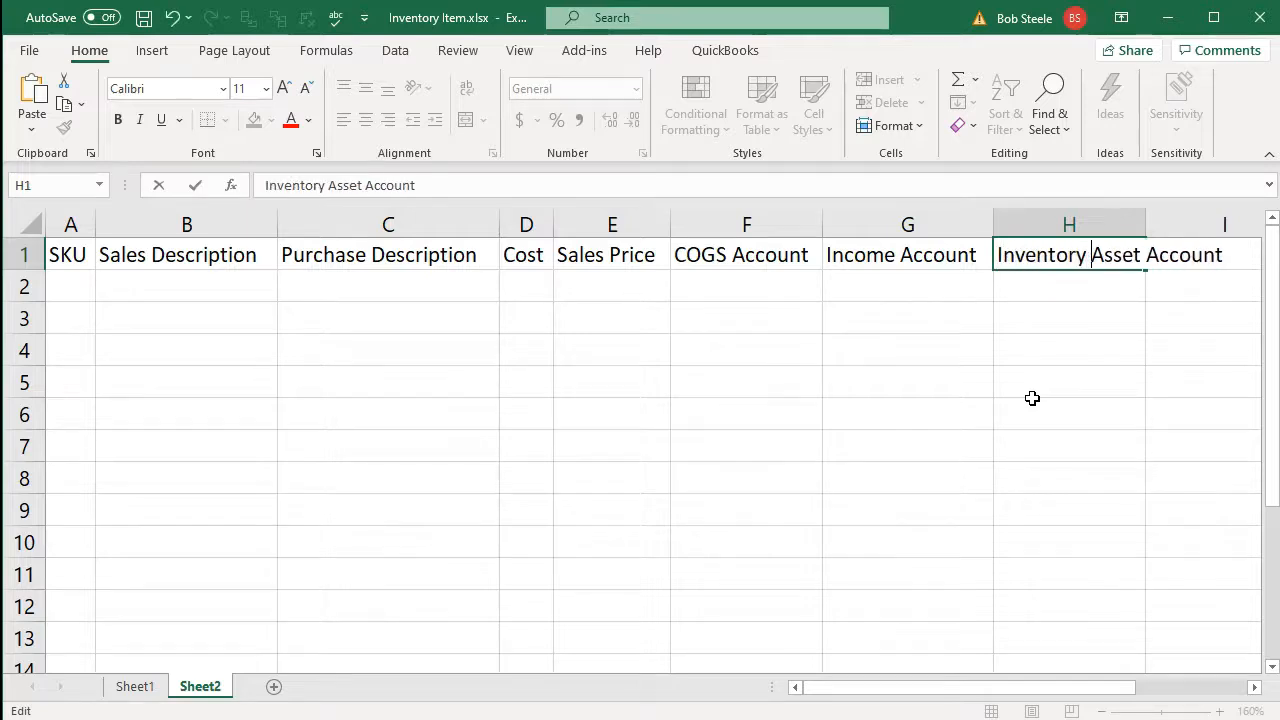
key(Return)
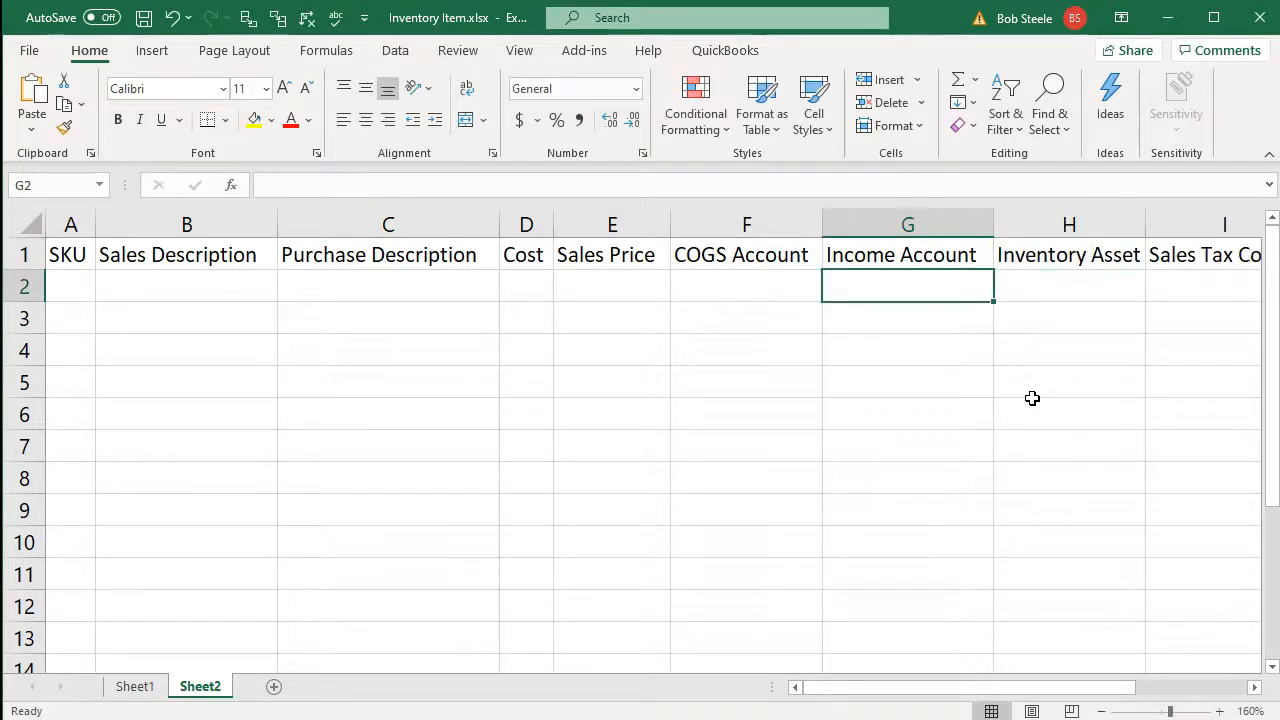
double_click(1146, 222)
click(1138, 254)
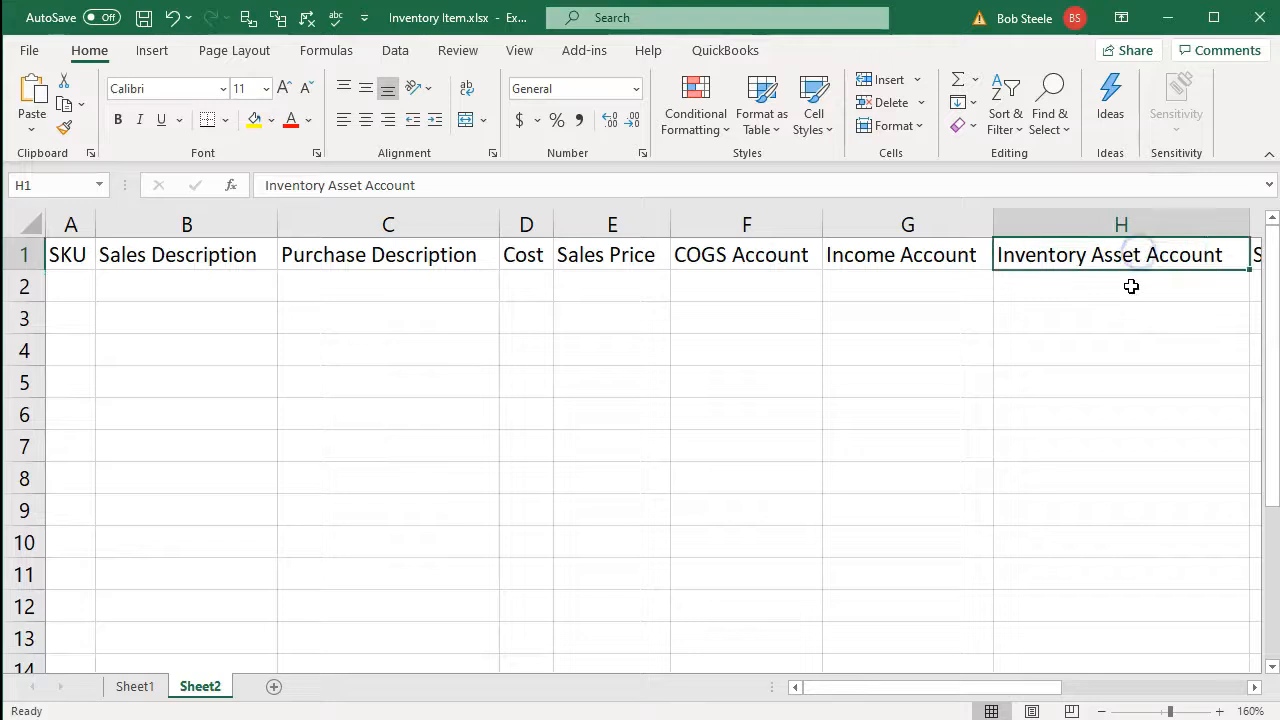
Make all the headings in cells A1 through L1 bold.
key(Right)
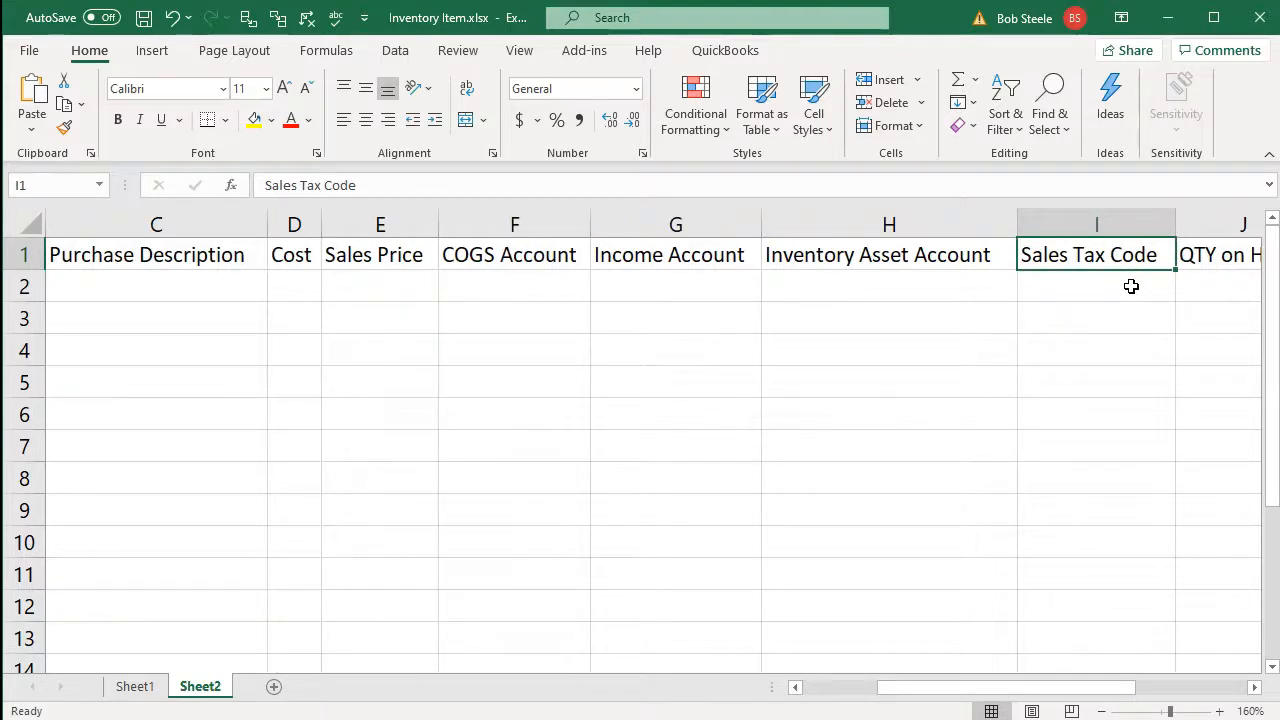
key(Right)
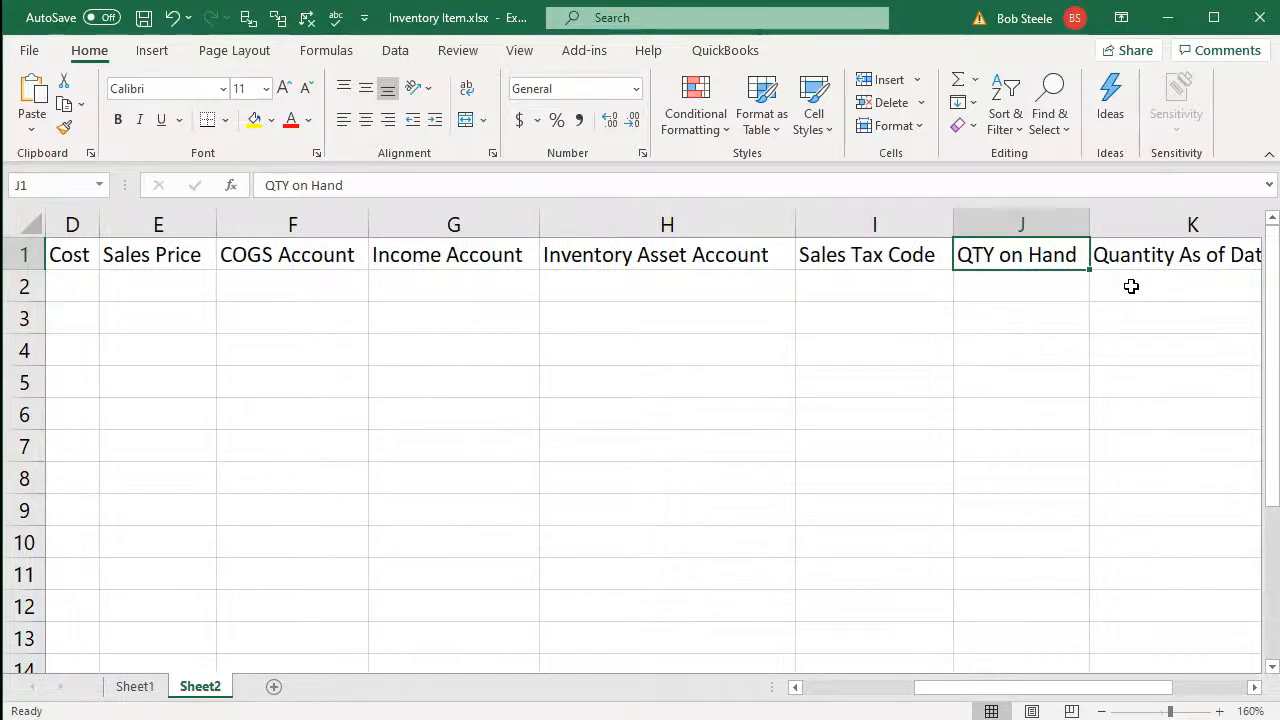
key(Right)
key(Right)
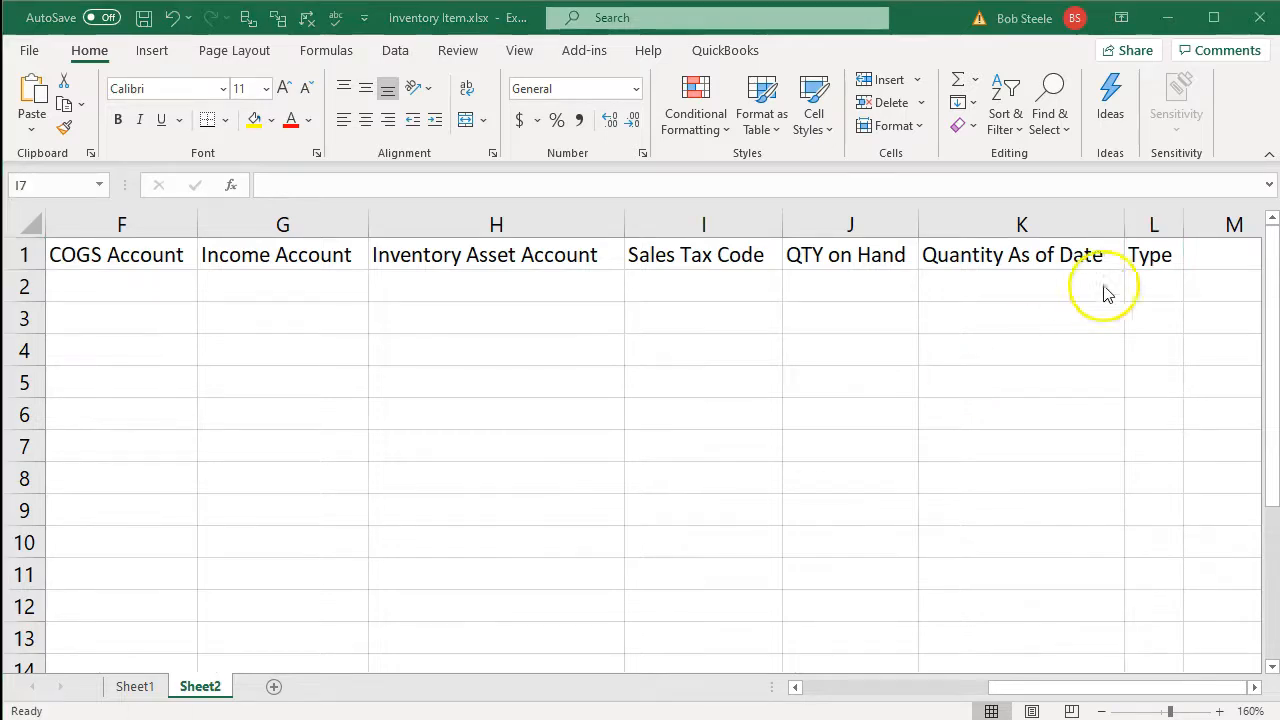
click(1139, 254)
drag(1139, 254, 76, 260)
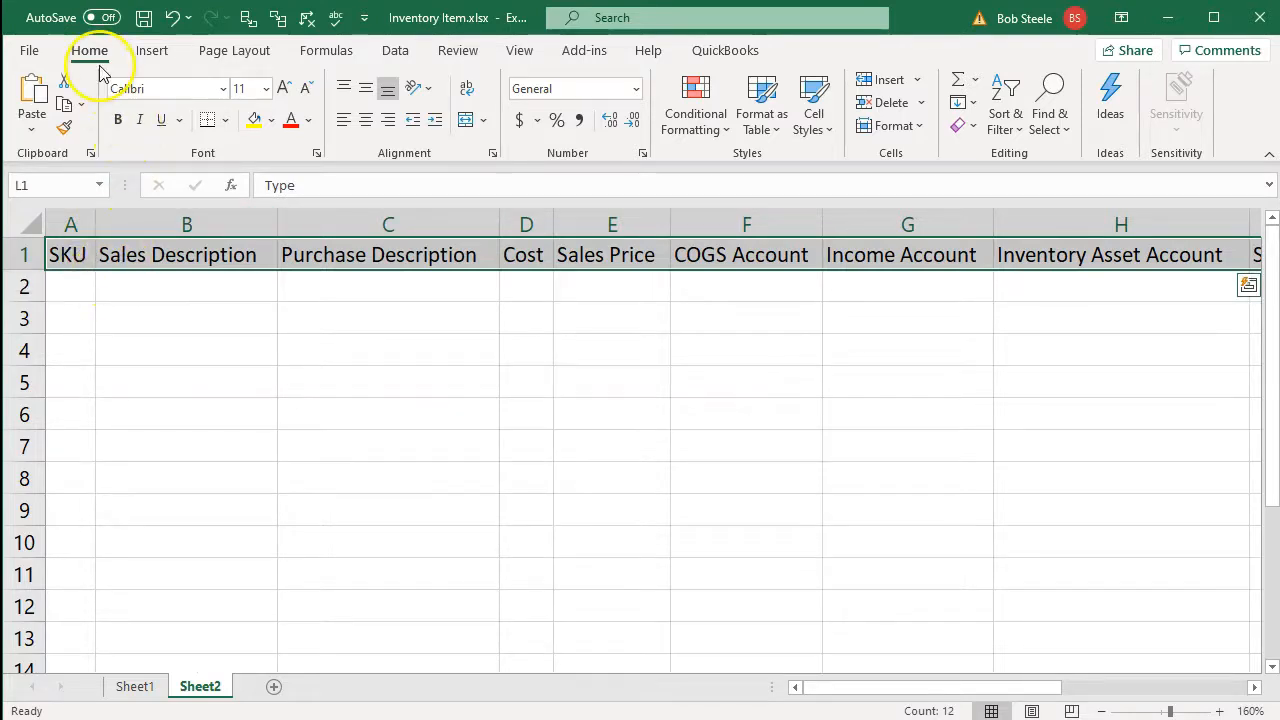
click(118, 121)
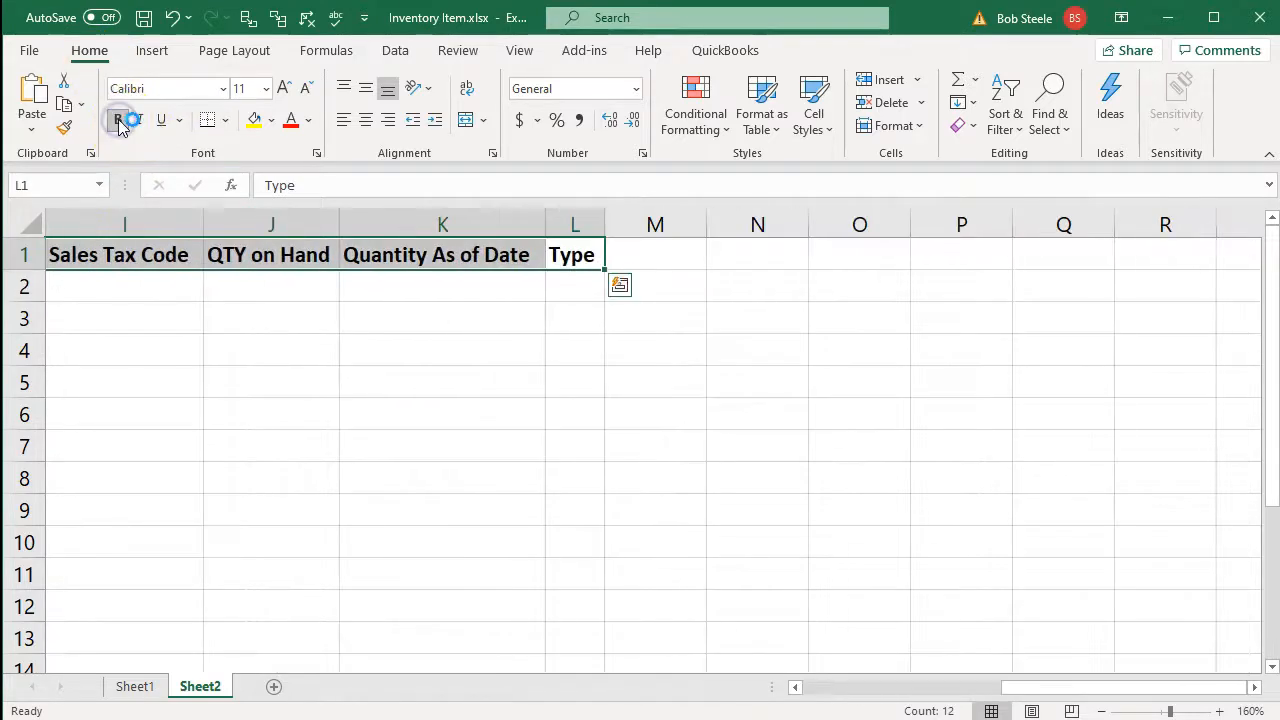
Center the bold headings of row 1 horizontally in their cells and deselect them.
drag(1043, 688, 737, 686)
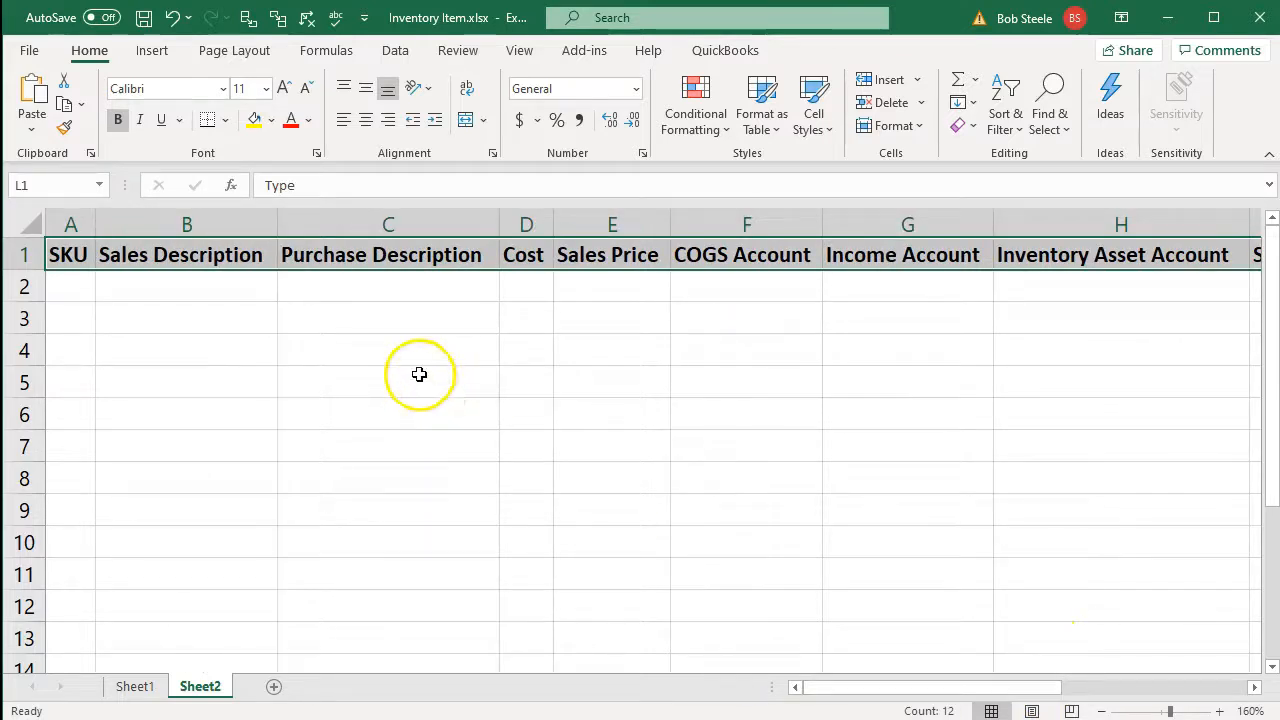
click(365, 120)
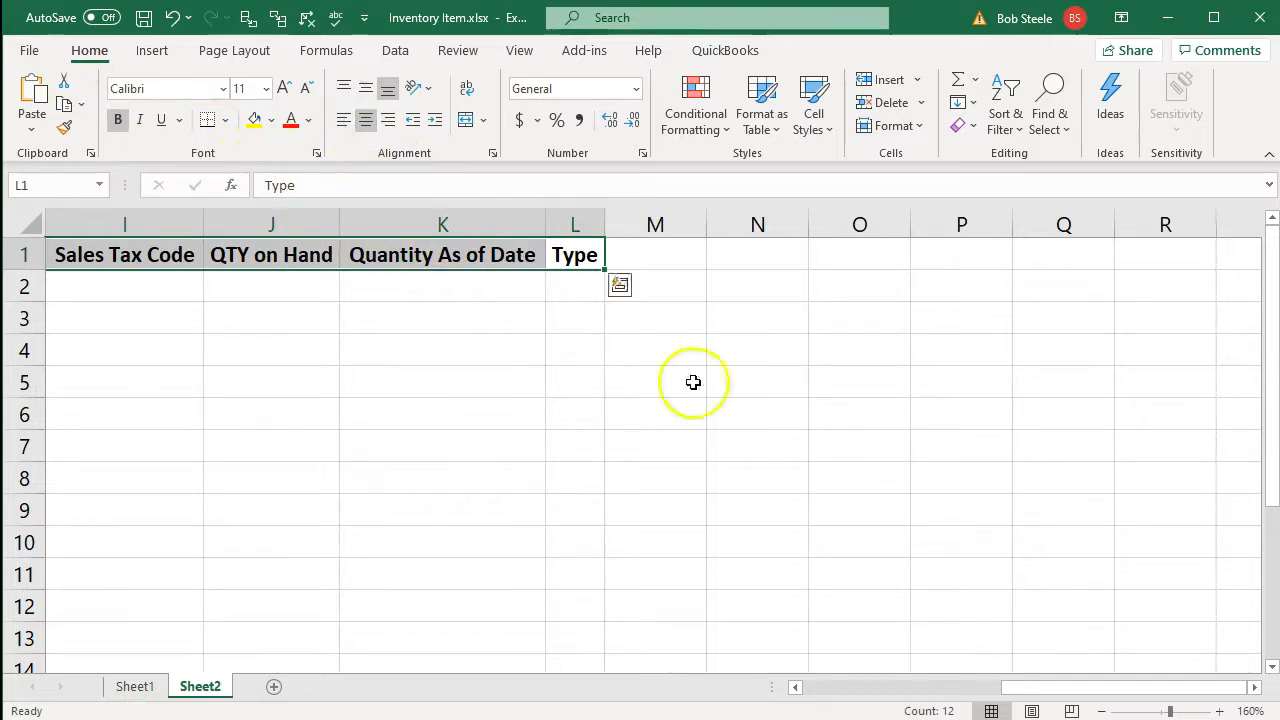
drag(1069, 688, 746, 634)
click(331, 359)
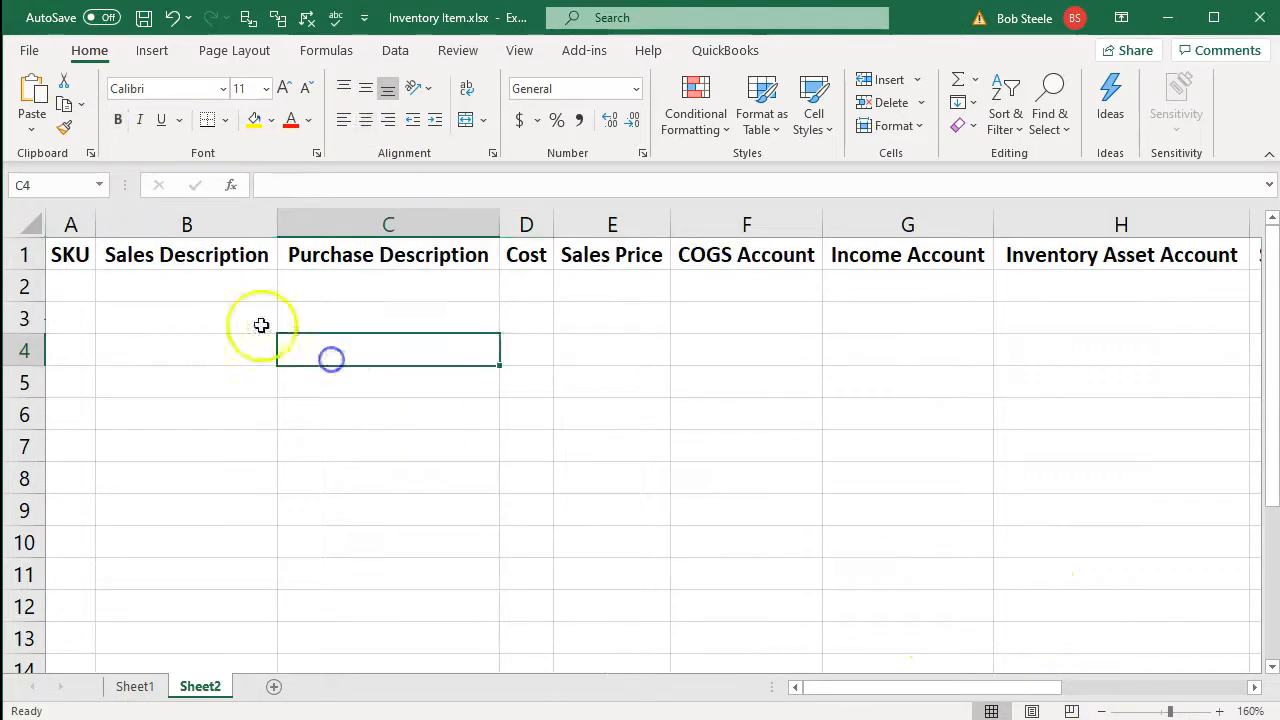
Copy the SKU ELP from cell A2 of Sheet1 into cell A2 of Sheet2.
click(88, 287)
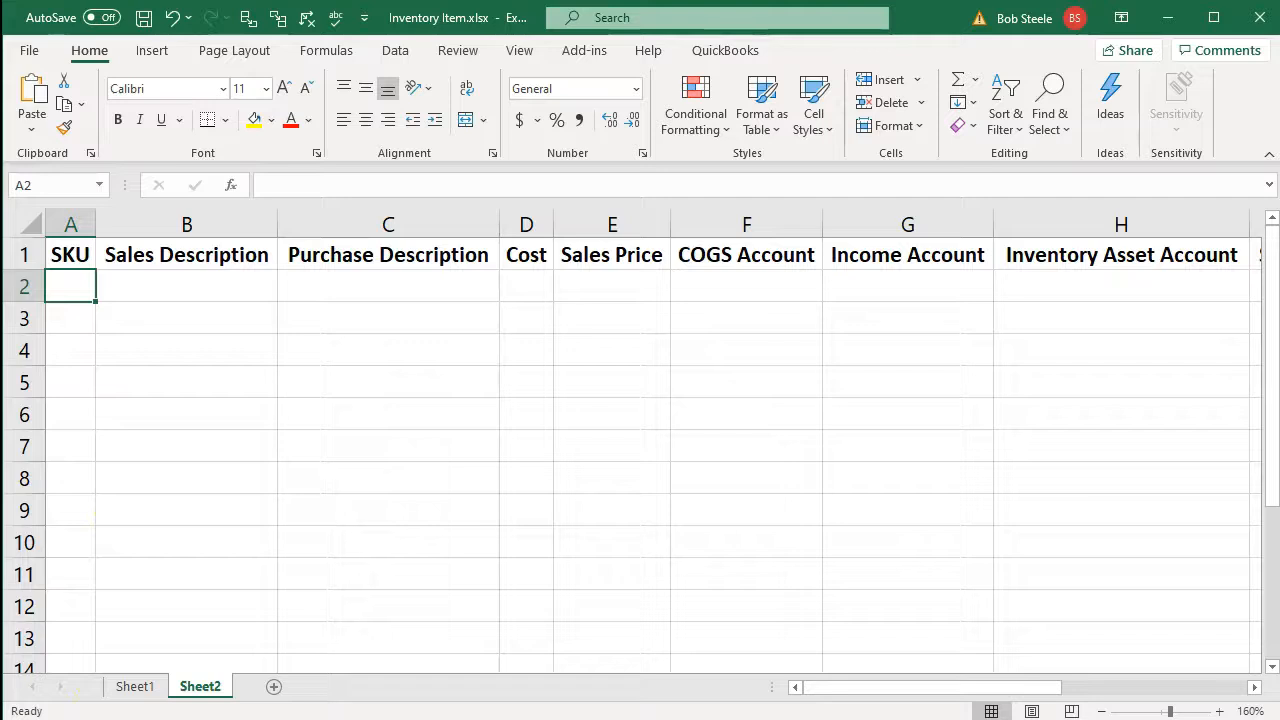
click(58, 718)
click(117, 306)
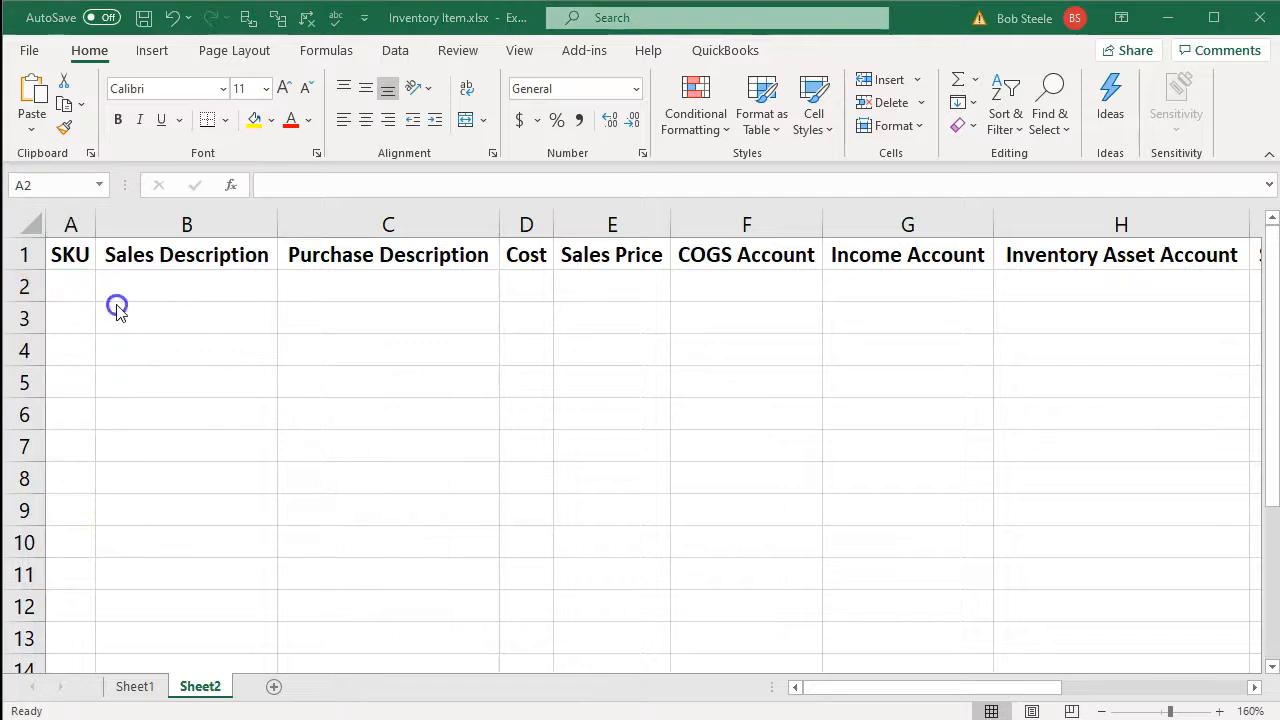
click(135, 686)
click(140, 508)
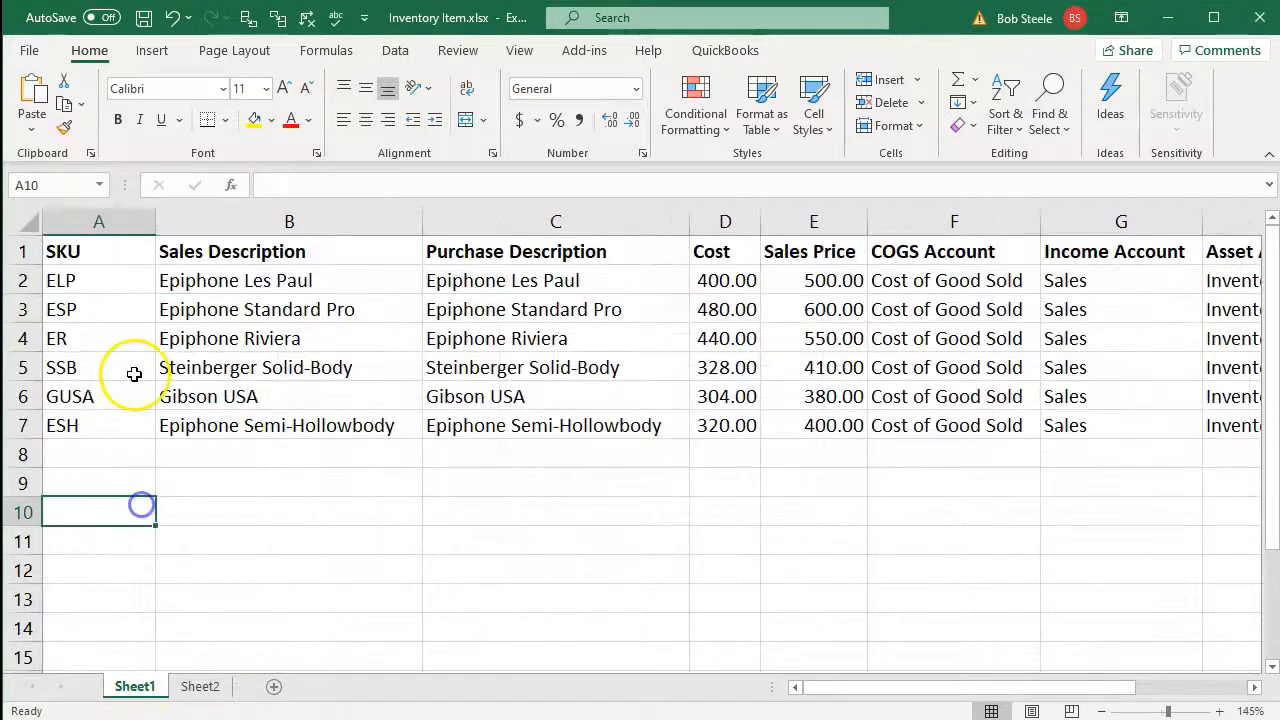
click(111, 279)
key(ctrl+c)
click(205, 686)
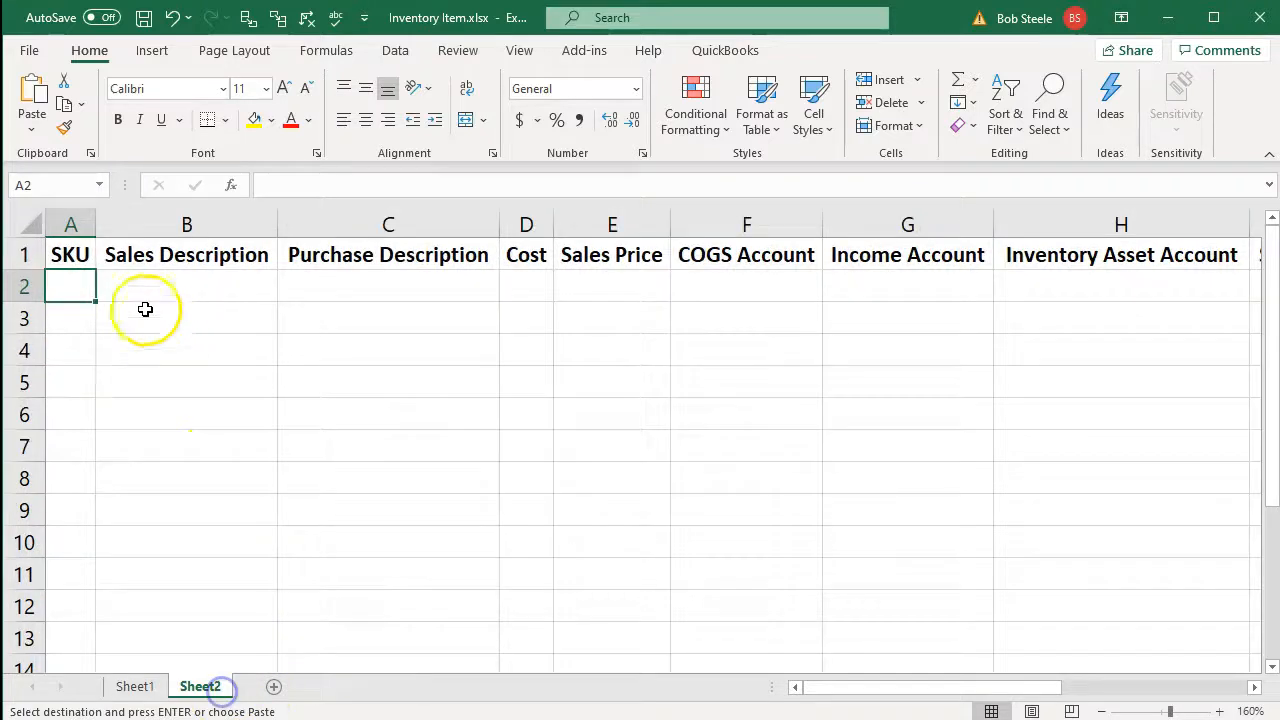
click(100, 285)
Copy the sales description Epiphone Les Paul from Sheet1 into cells B2 and C2 of Sheet2.
click(135, 686)
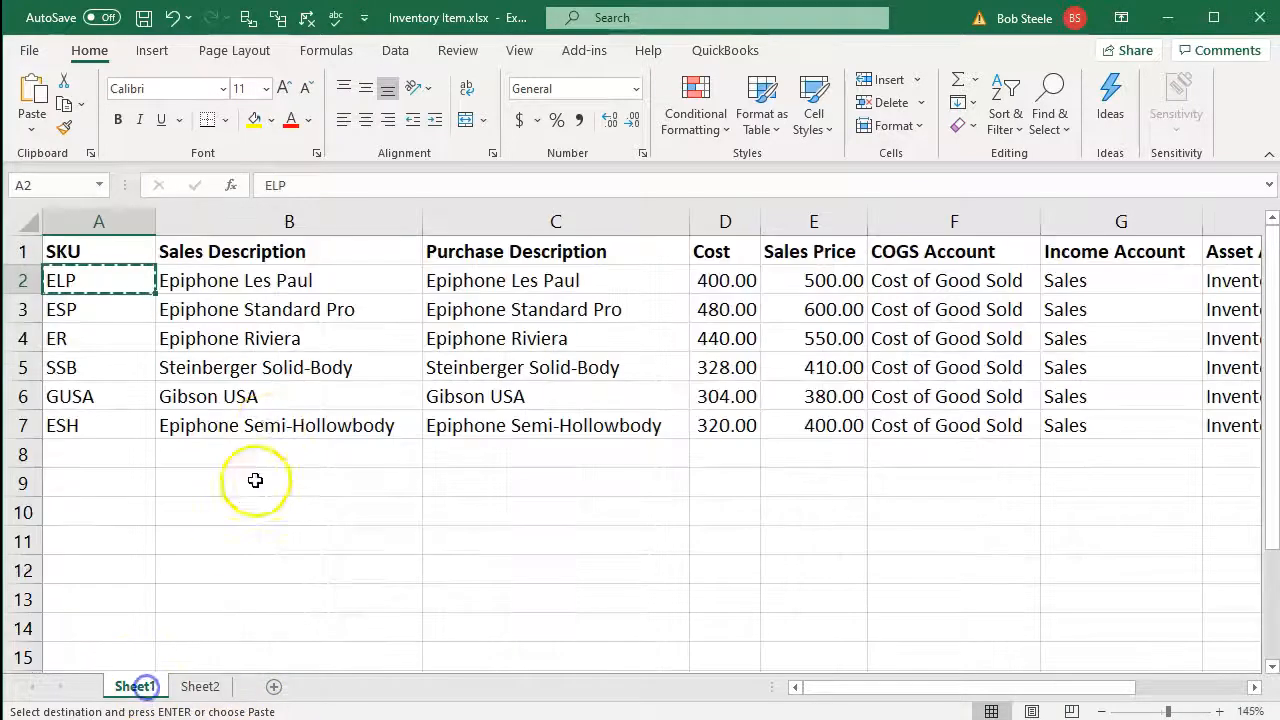
click(284, 283)
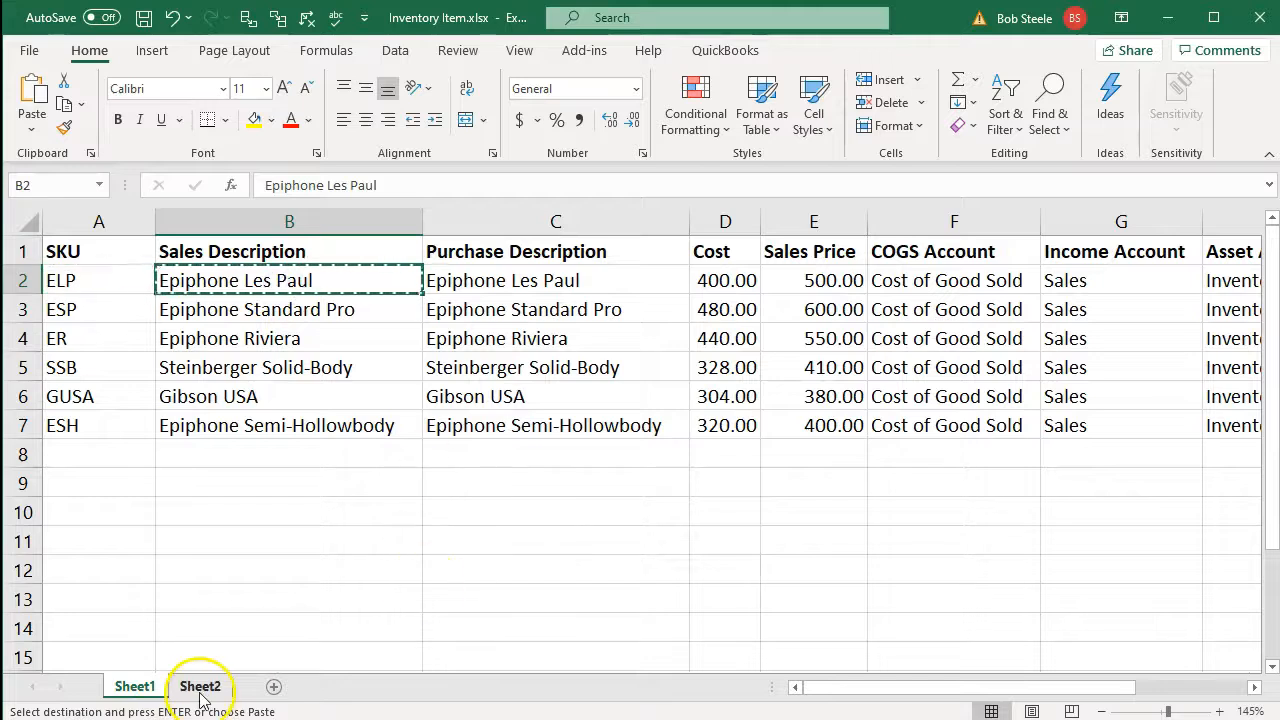
click(200, 686)
key(ctrl+v)
key(Tab)
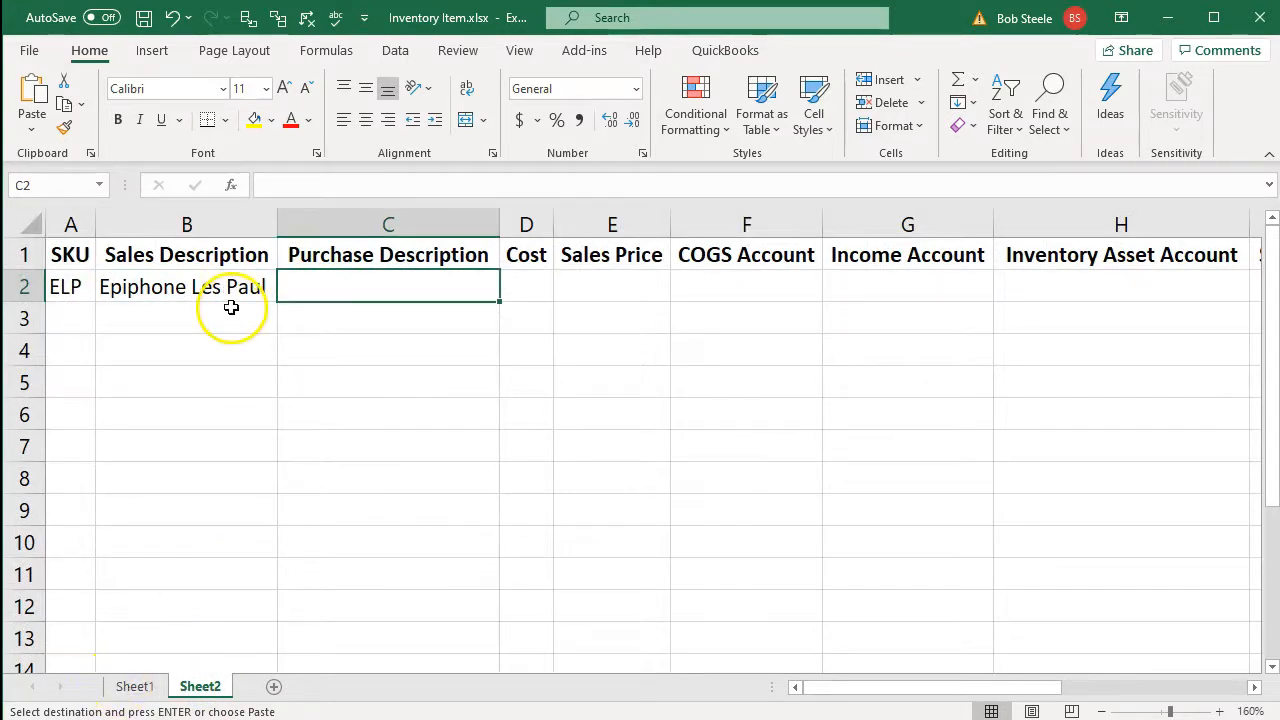
key(ctrl+v)
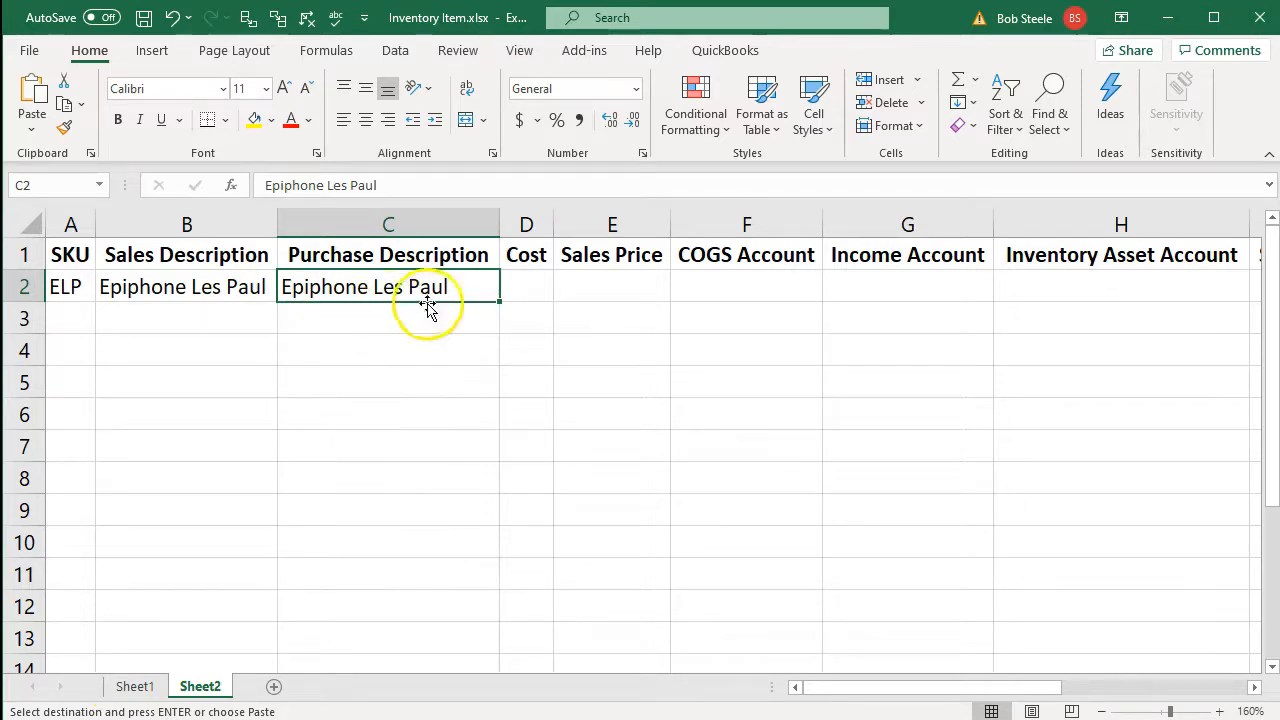
Widen the Cost column on Sheet2 and copy the ELP item's cost of 400.00 from Sheet1 into cell D2.
drag(555, 227, 614, 233)
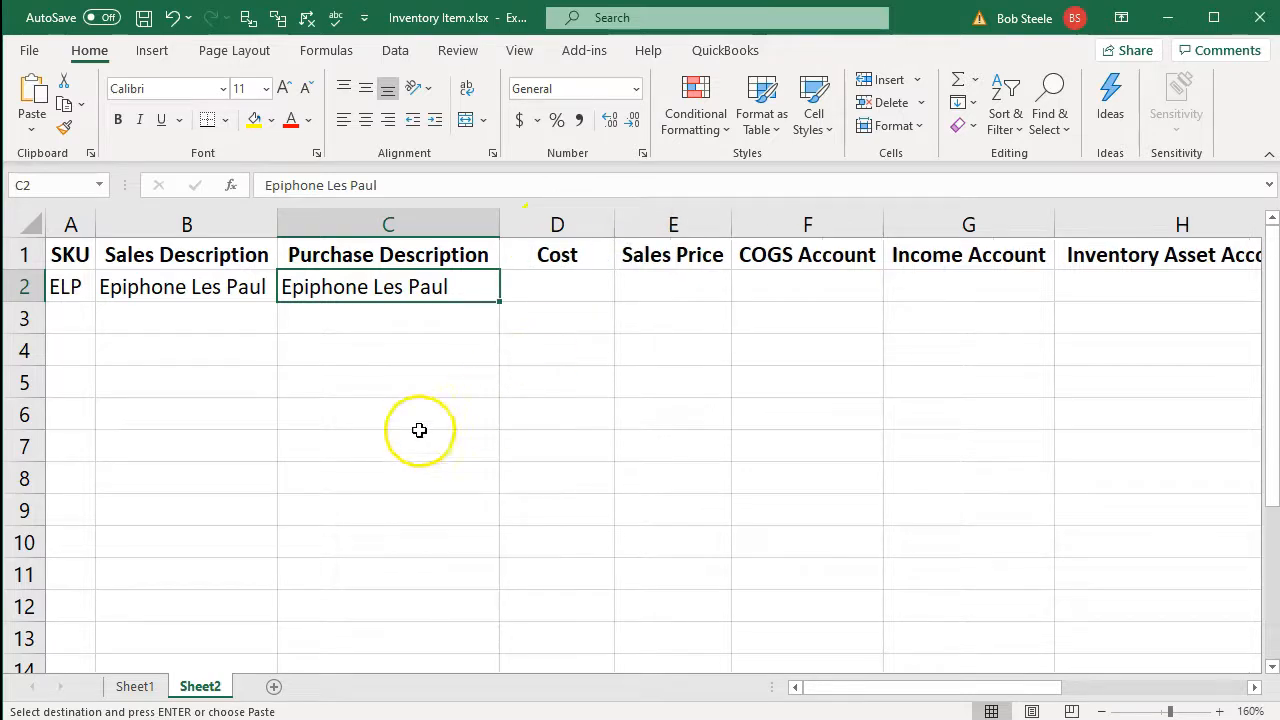
click(140, 686)
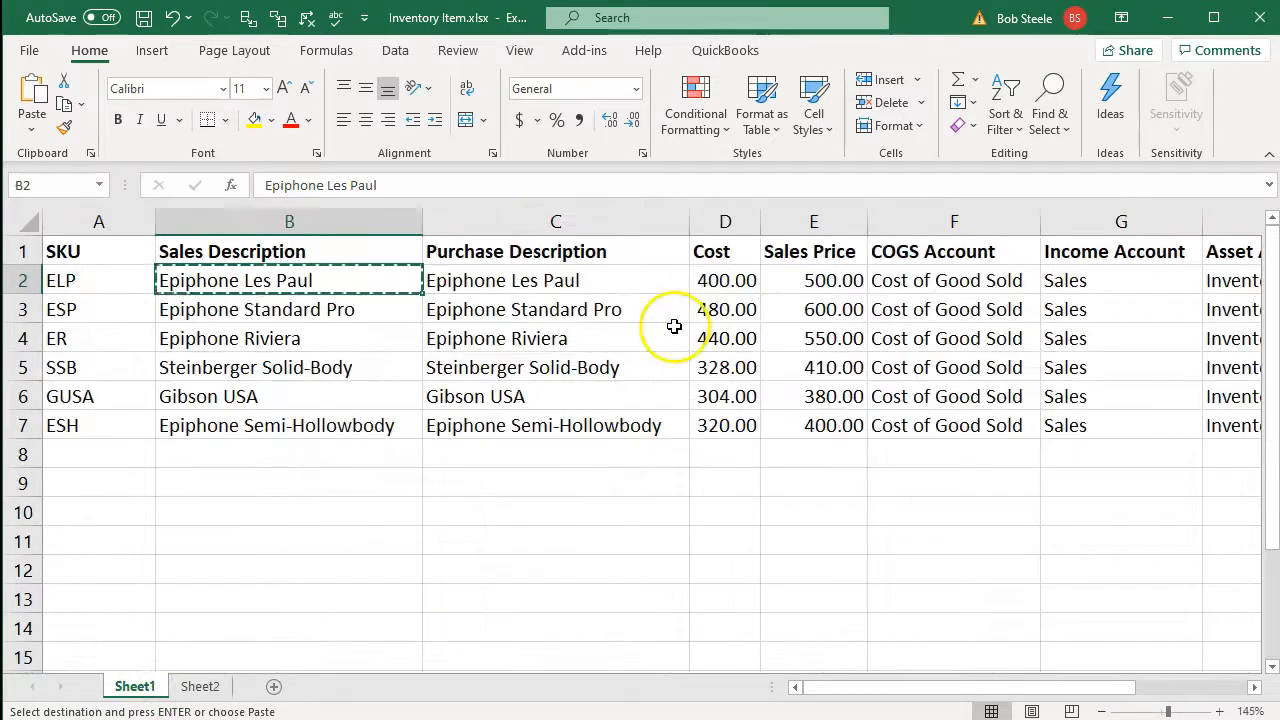
click(719, 279)
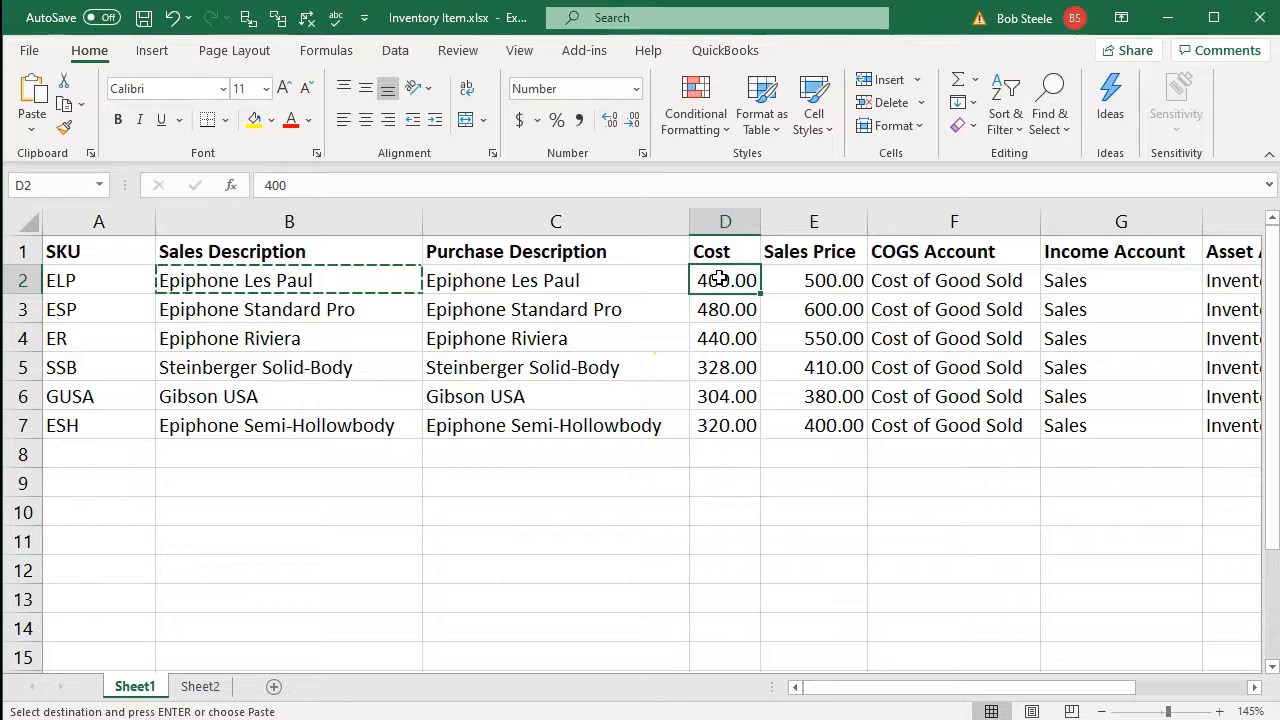
click(200, 686)
click(561, 279)
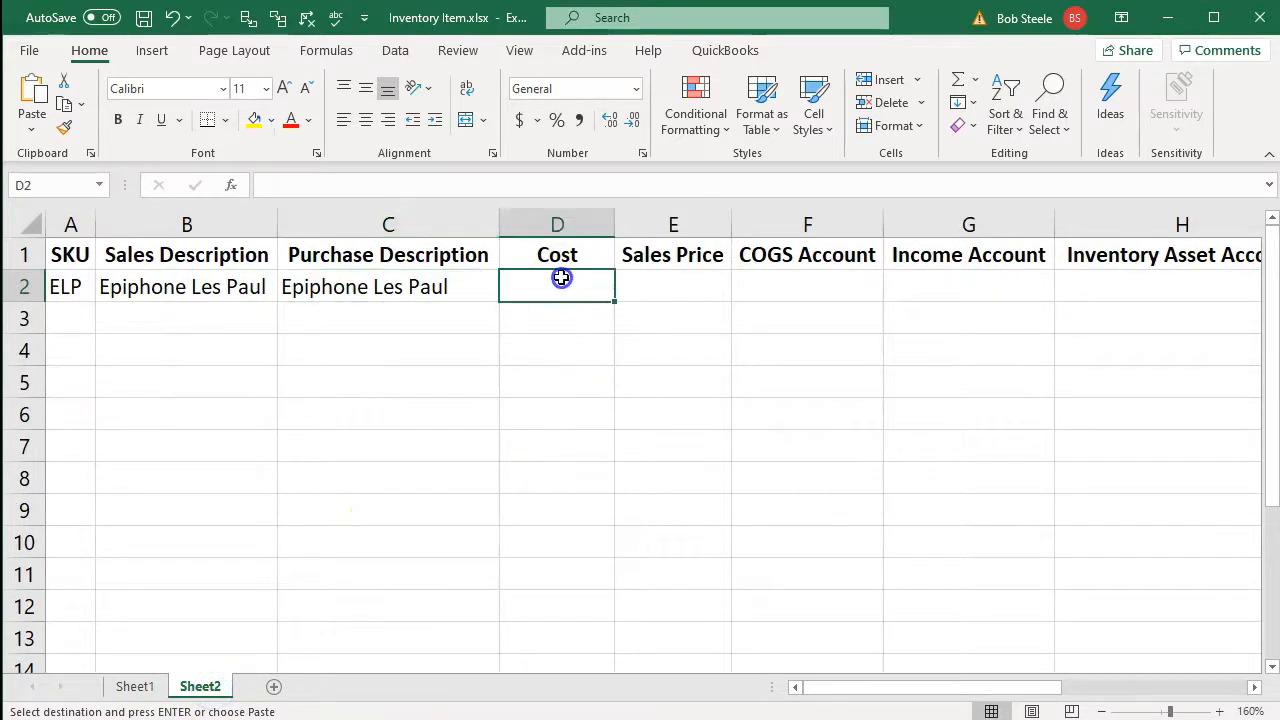
key(ctrl+v)
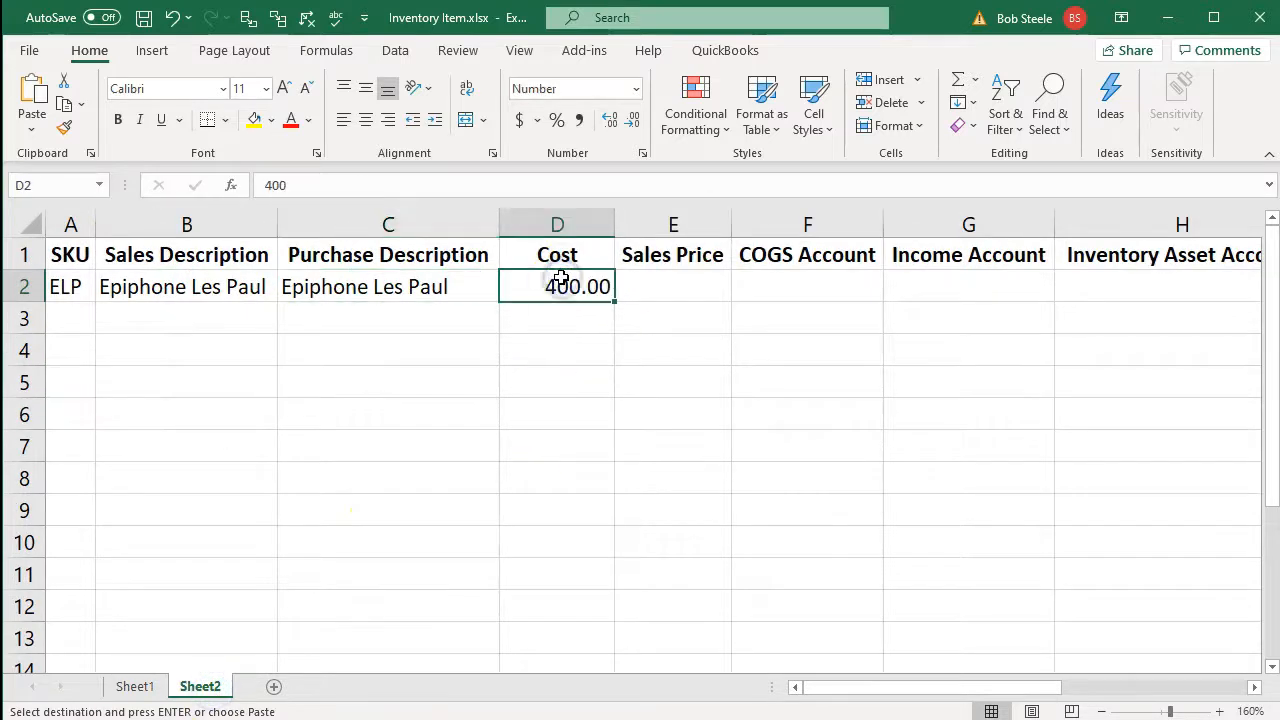
Copy the ELP item's sales price of 500.00 from Sheet1 into cell E2 of Sheet2.
click(140, 686)
click(826, 281)
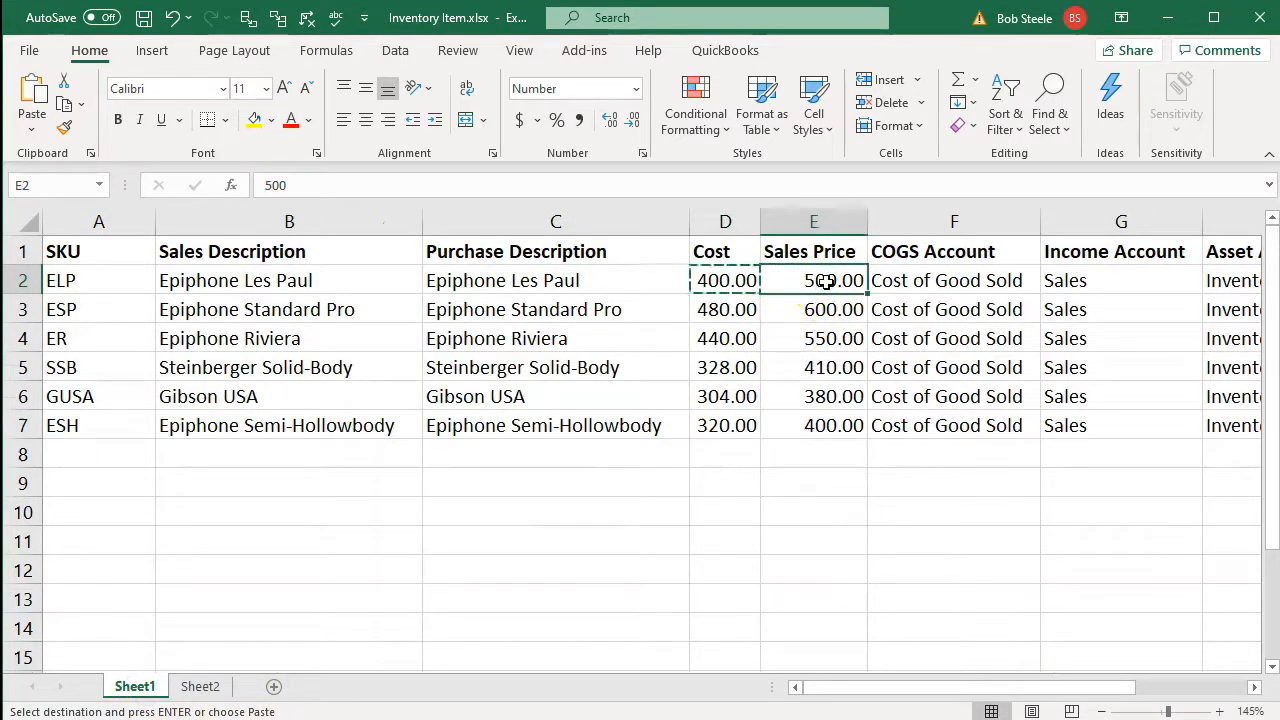
click(200, 686)
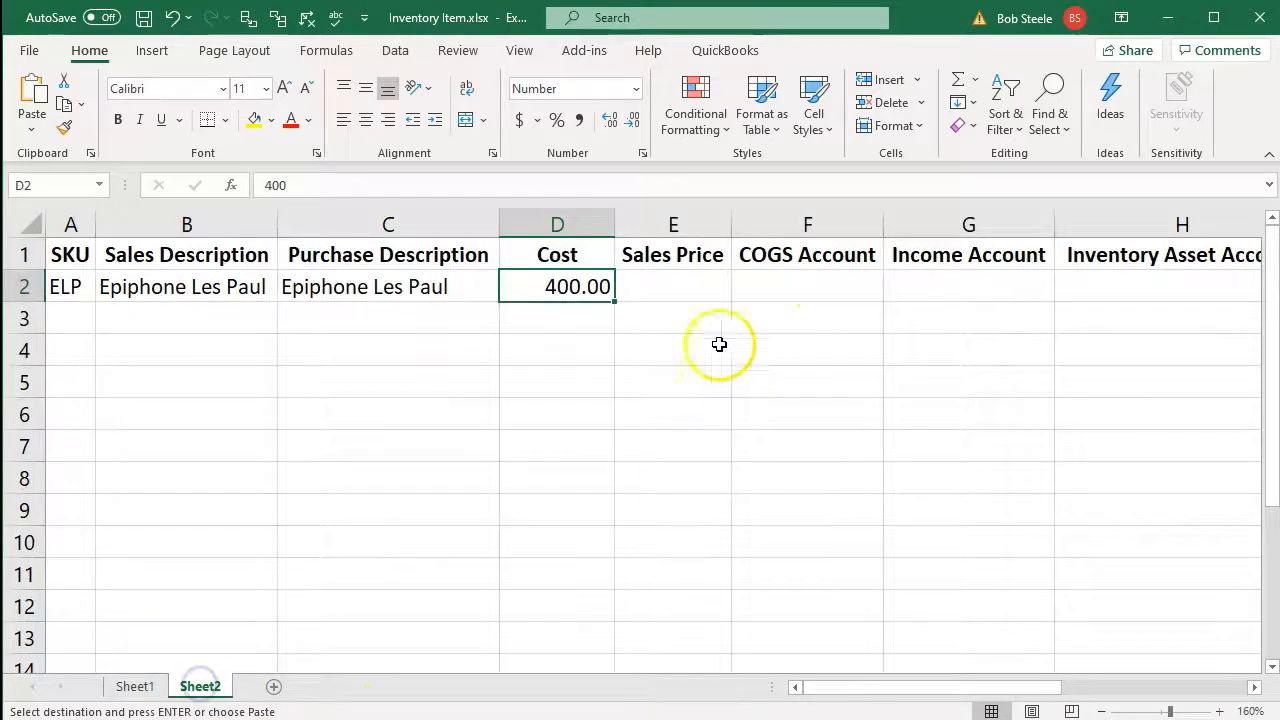
click(678, 291)
key(ctrl+v)
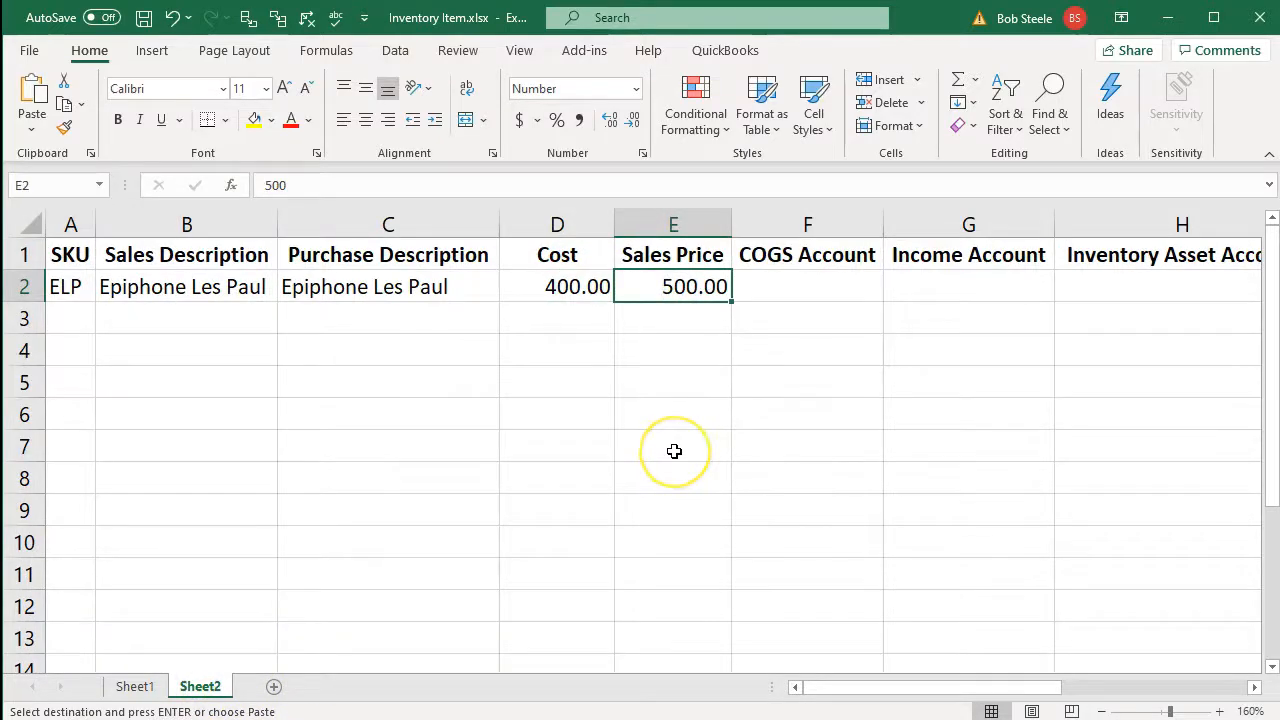
Fill cell F2 of Sheet2 with the COGS account Cost of Good Sold, as listed for ELP on Sheet1.
click(770, 286)
click(136, 687)
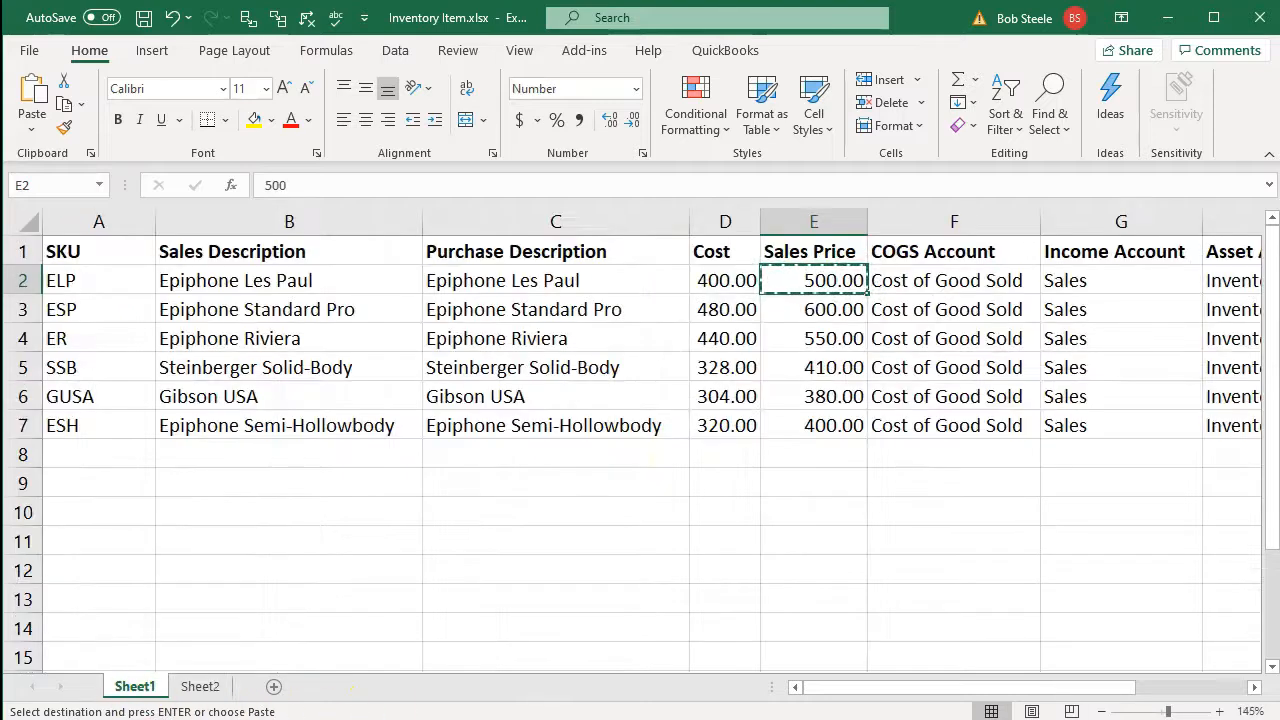
click(913, 284)
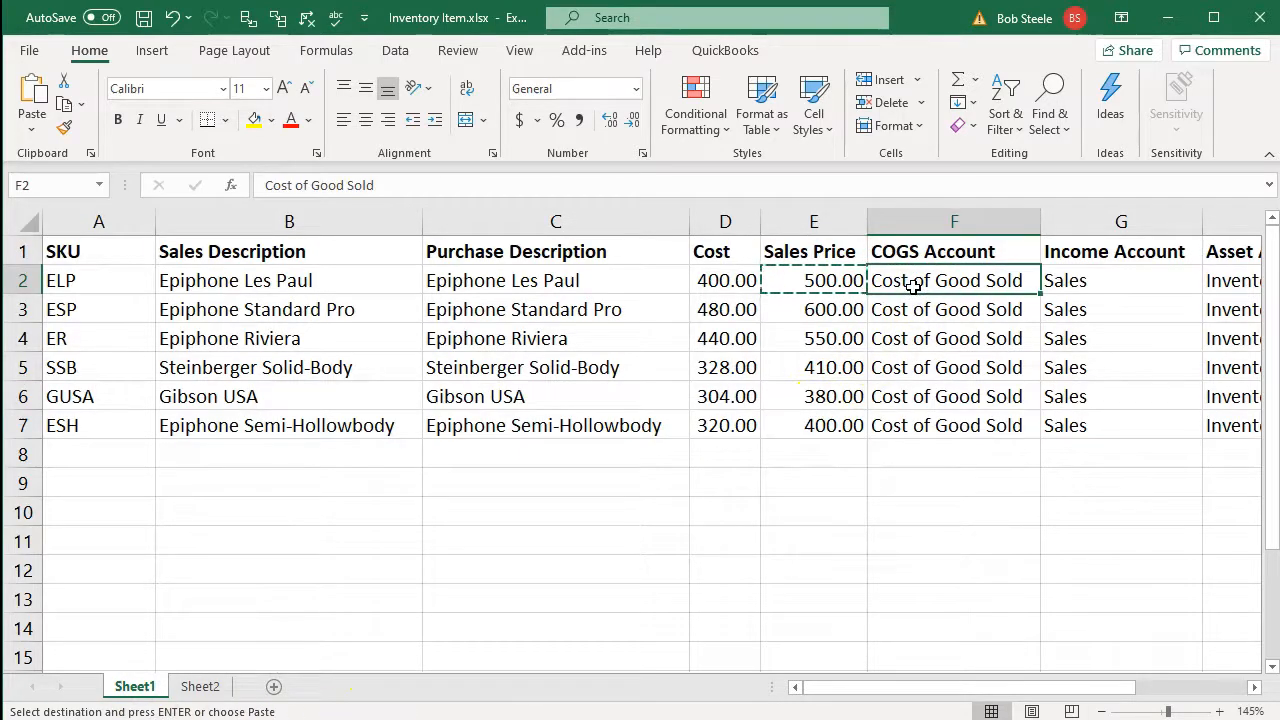
click(200, 686)
click(830, 291)
text(Cost of Good Sold)
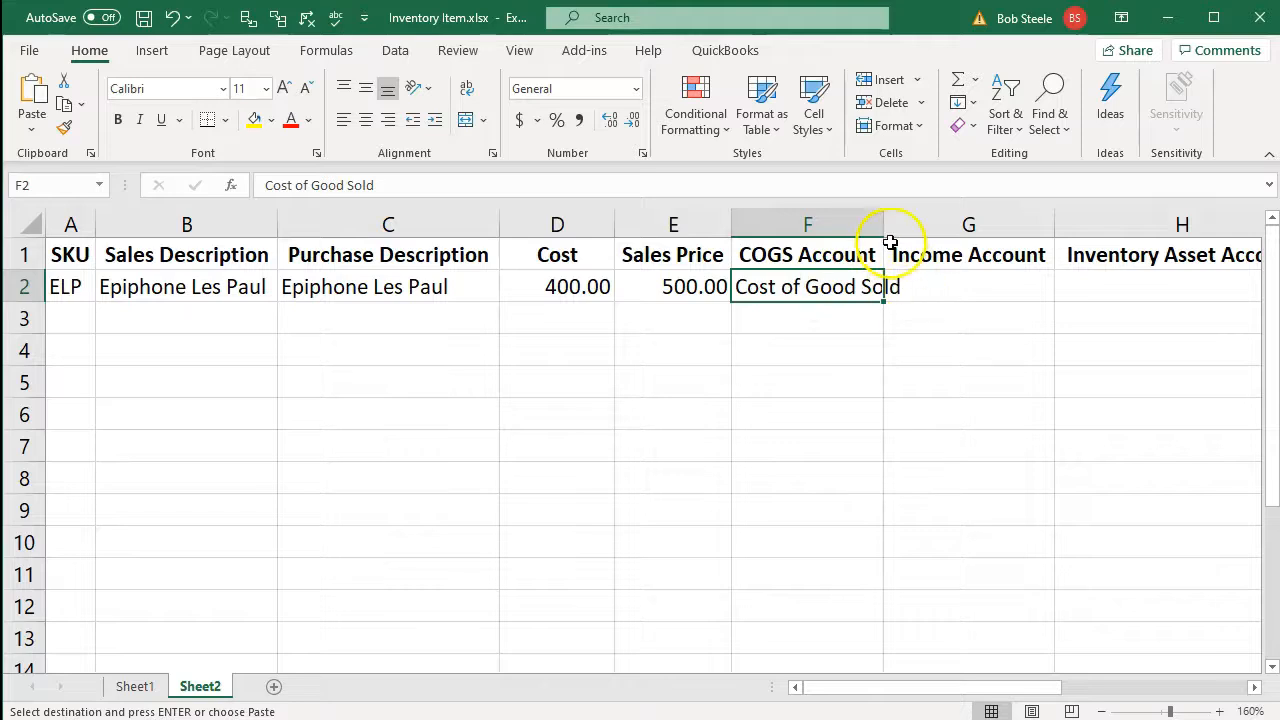
Widen the COGS Account column on Sheet2 and copy the ELP item's income account Sales from Sheet1 into cell G2.
drag(886, 220, 913, 215)
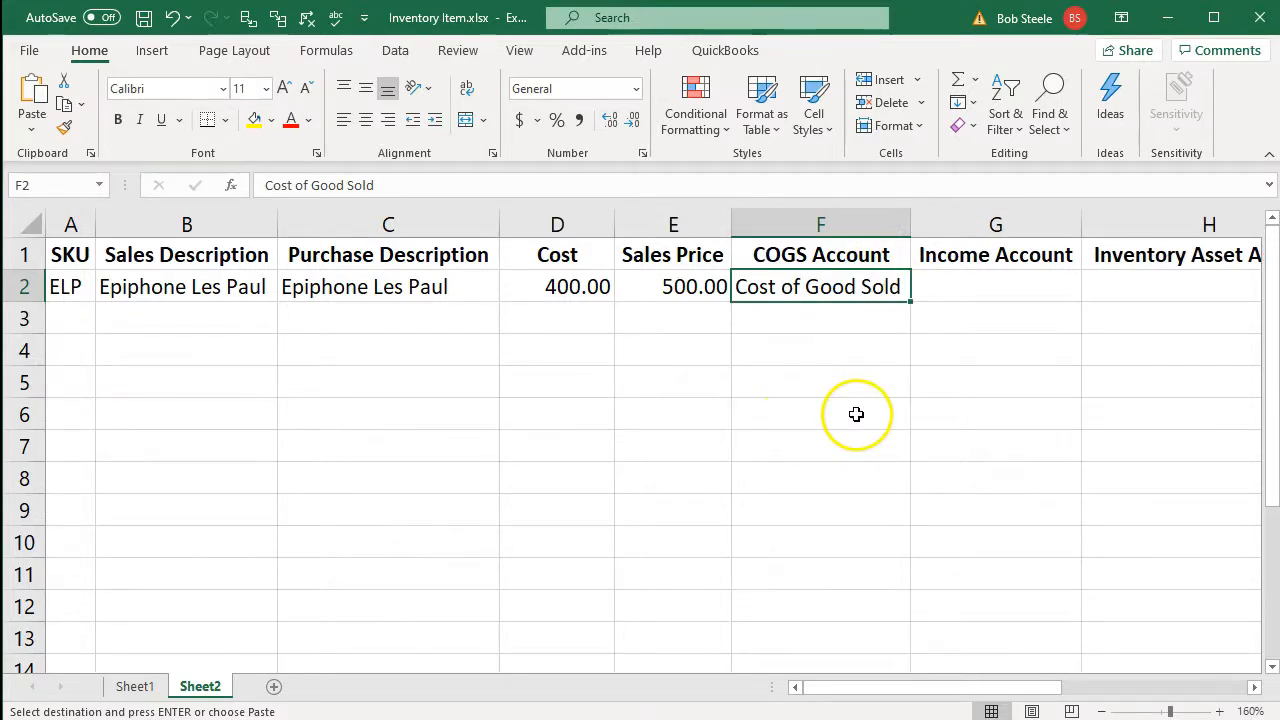
click(134, 686)
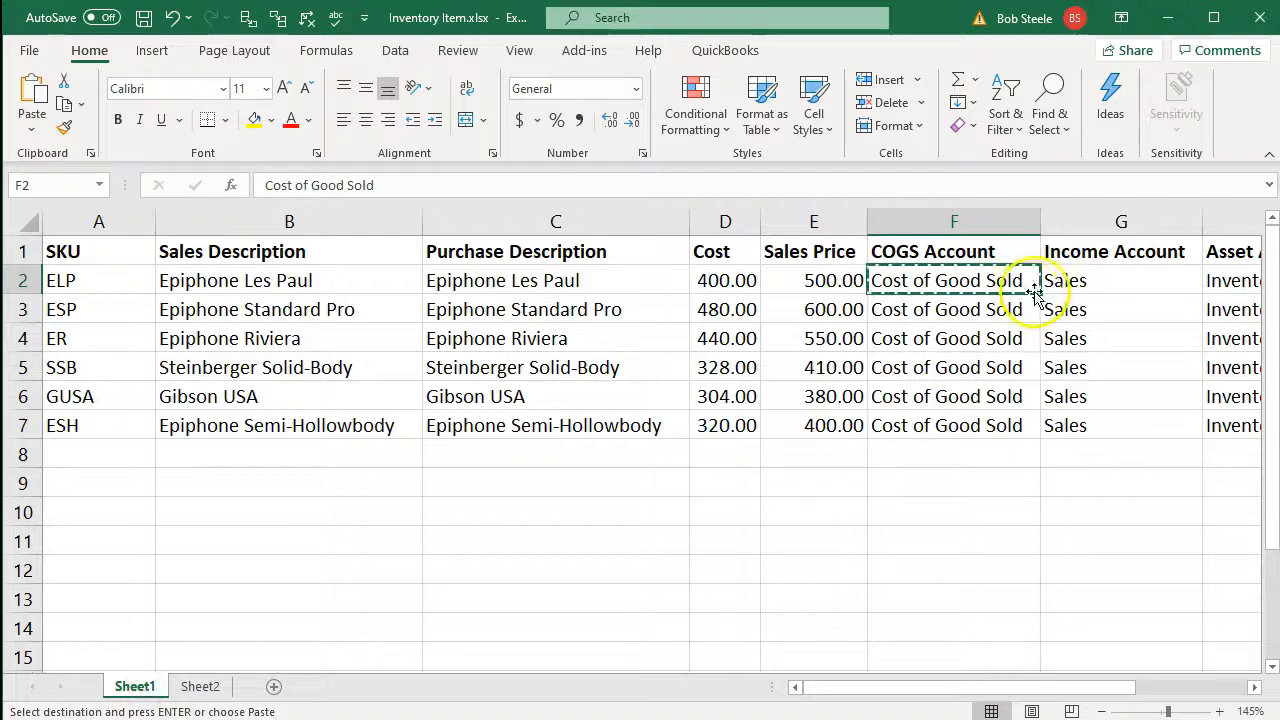
click(1066, 284)
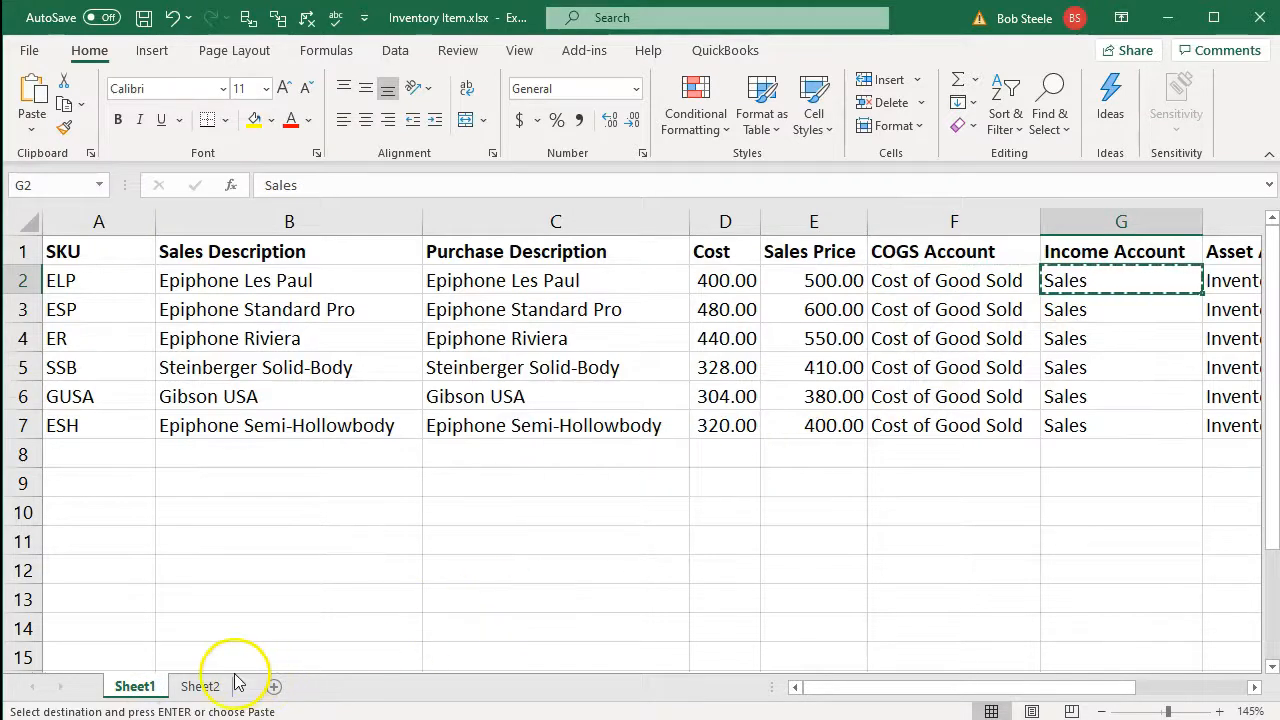
click(200, 686)
click(983, 290)
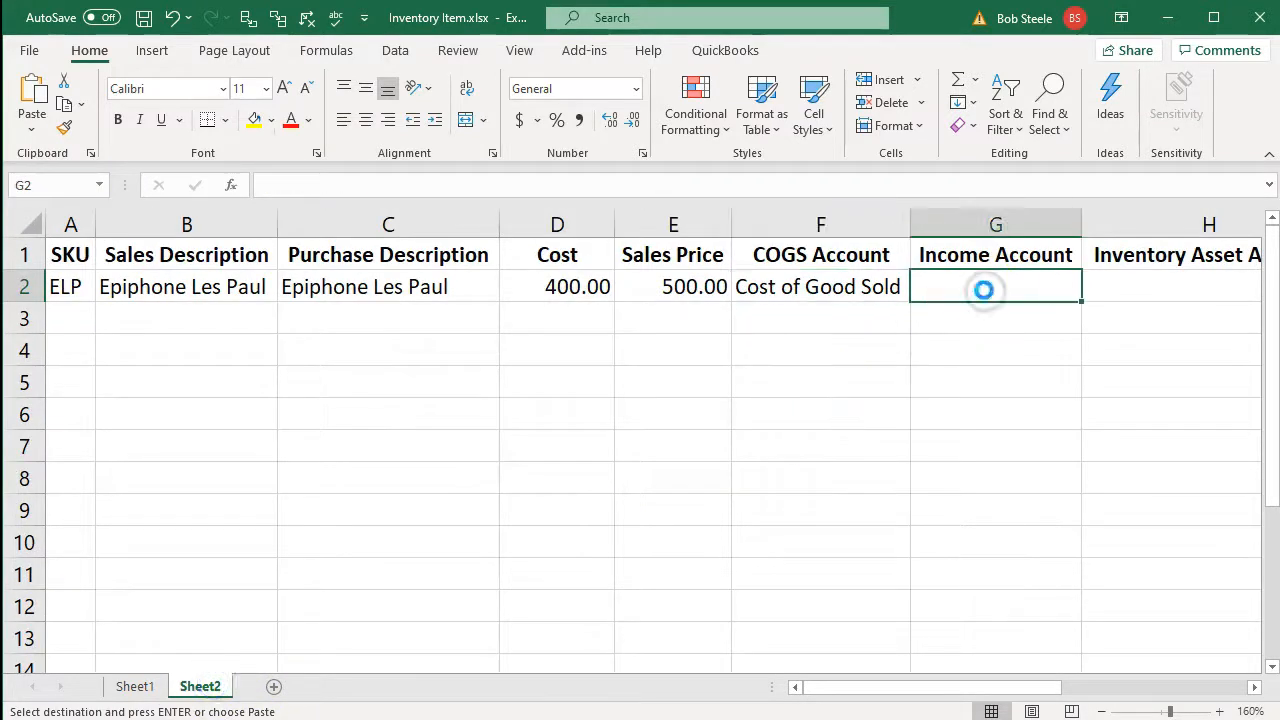
text(Sales)
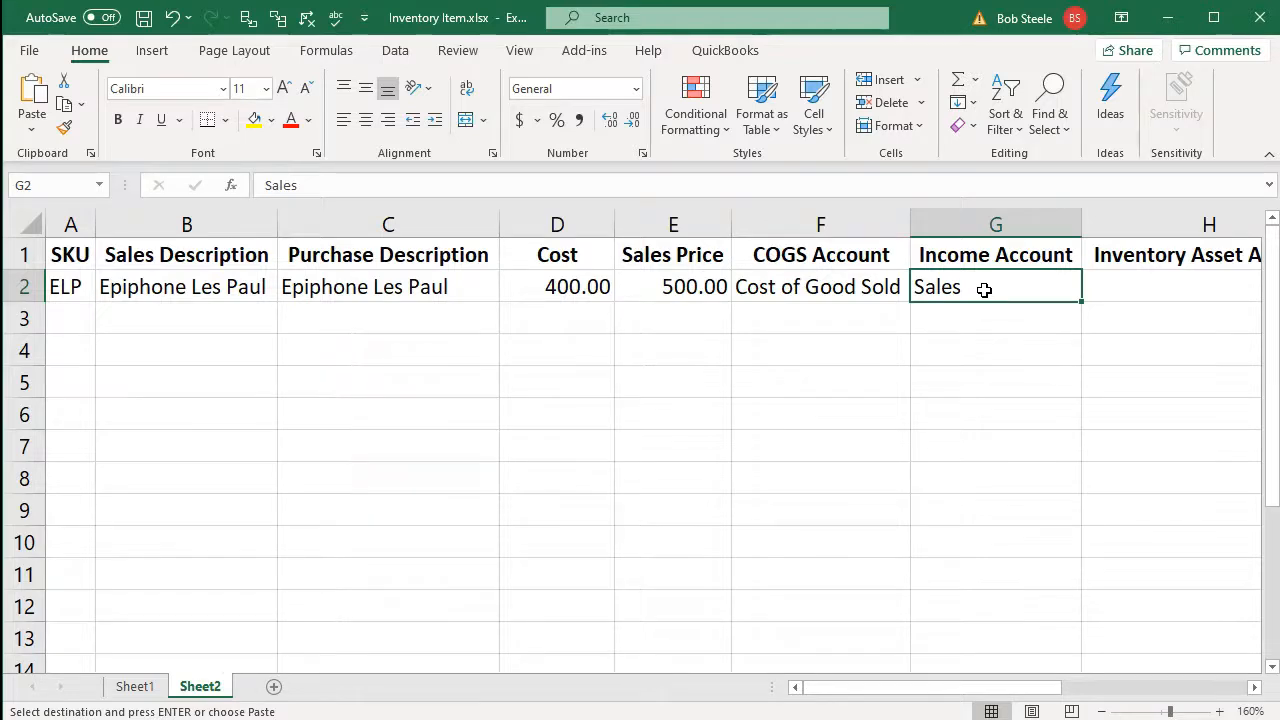
Copy the ELP item's asset account Inventory Asset from Sheet1 into cell H2 of Sheet2.
key(Right)
key(Right)
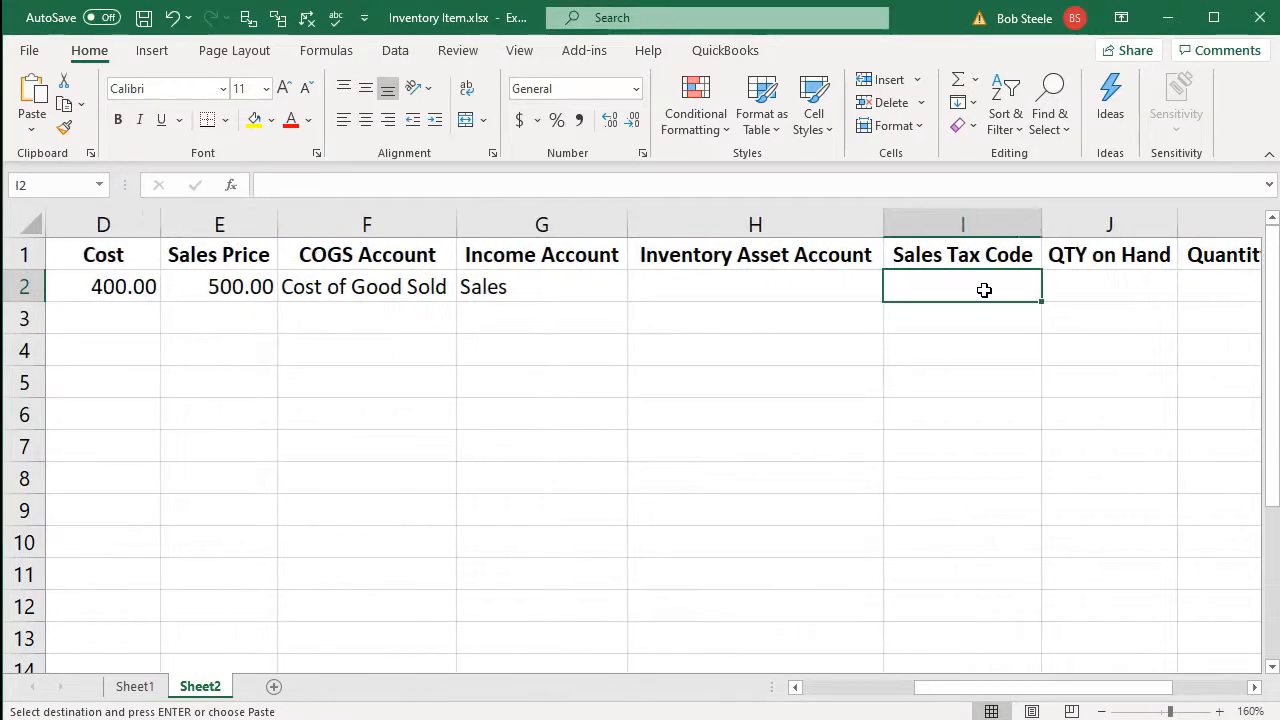
click(135, 686)
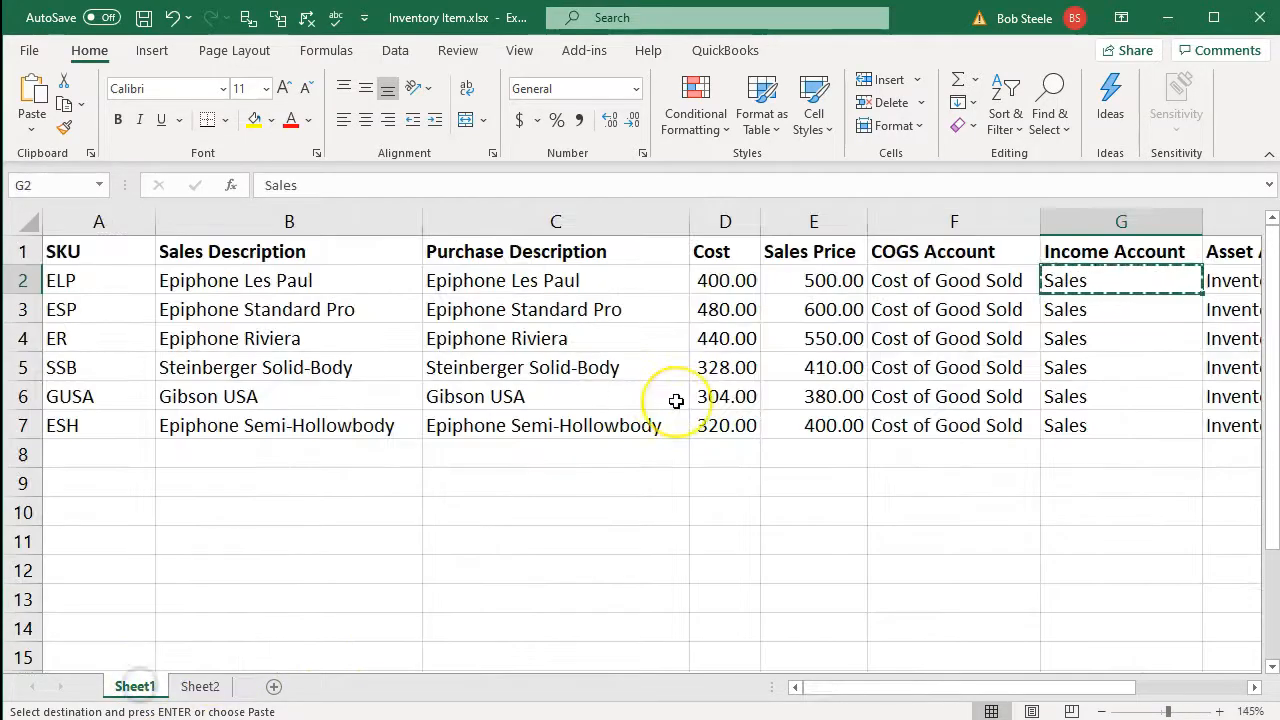
key(Right)
key(Right)
key(Right)
key(Right)
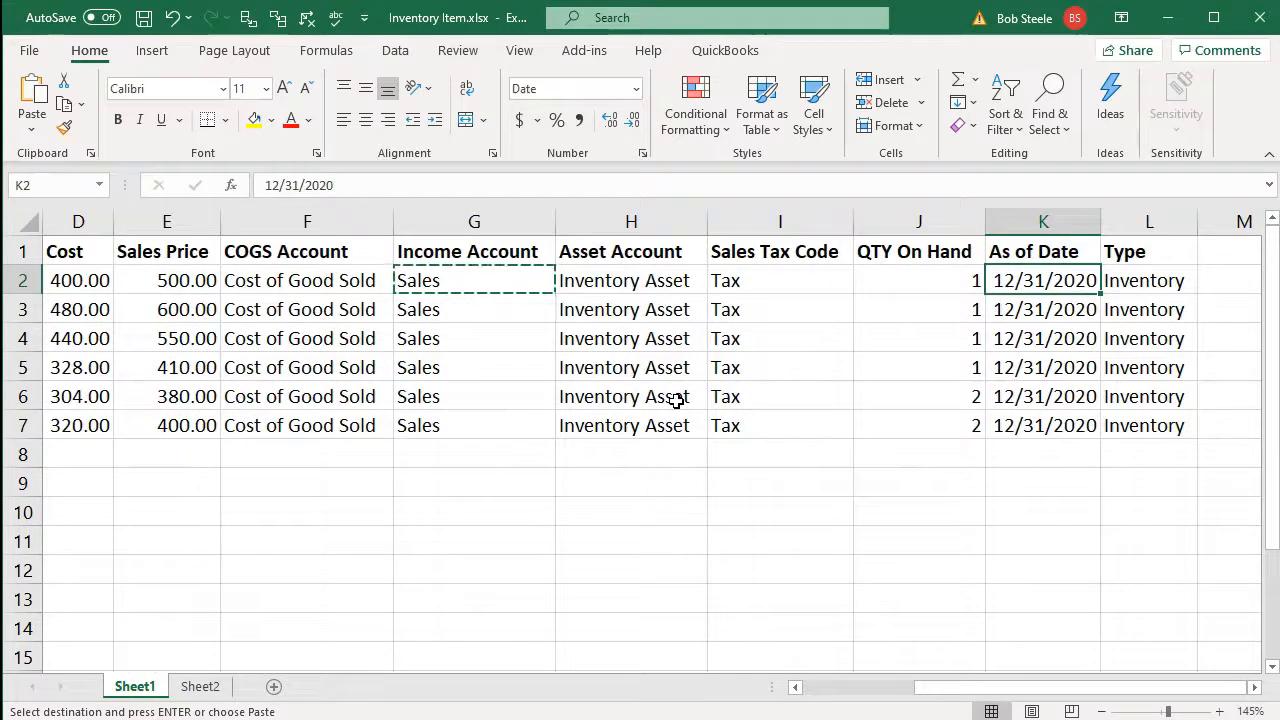
click(652, 283)
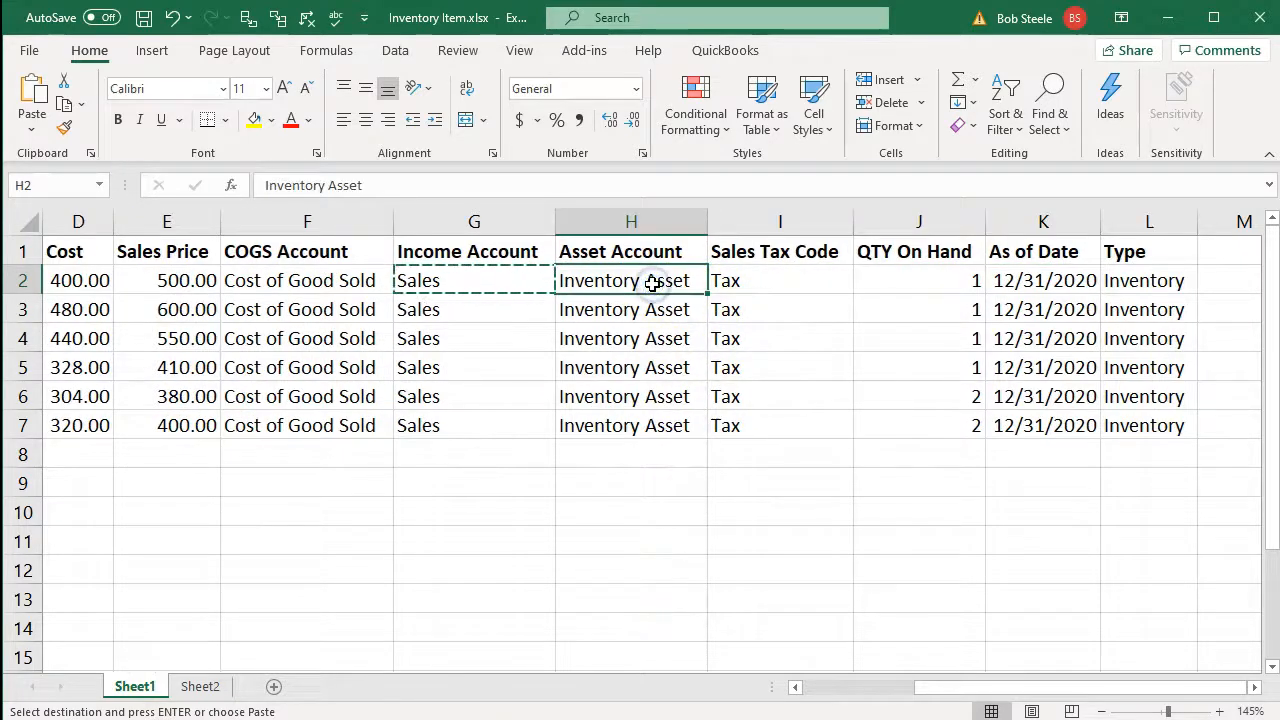
click(197, 684)
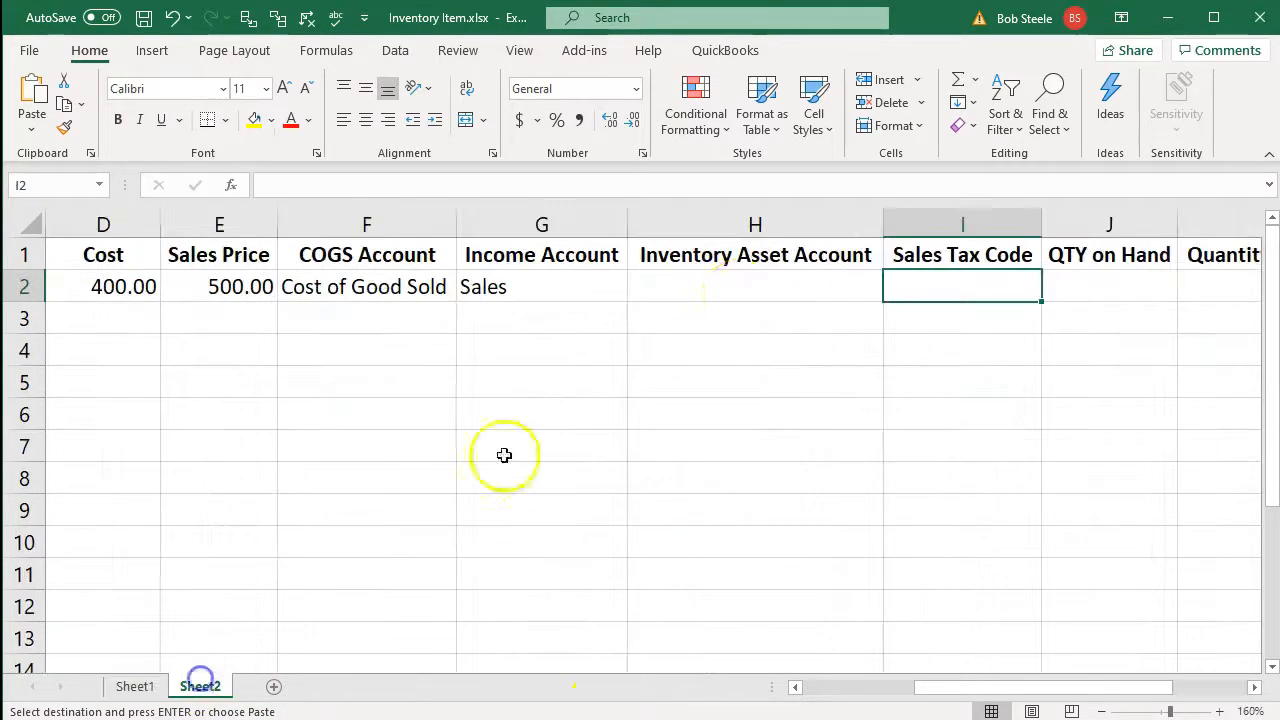
click(666, 291)
text(Inventory Asset)
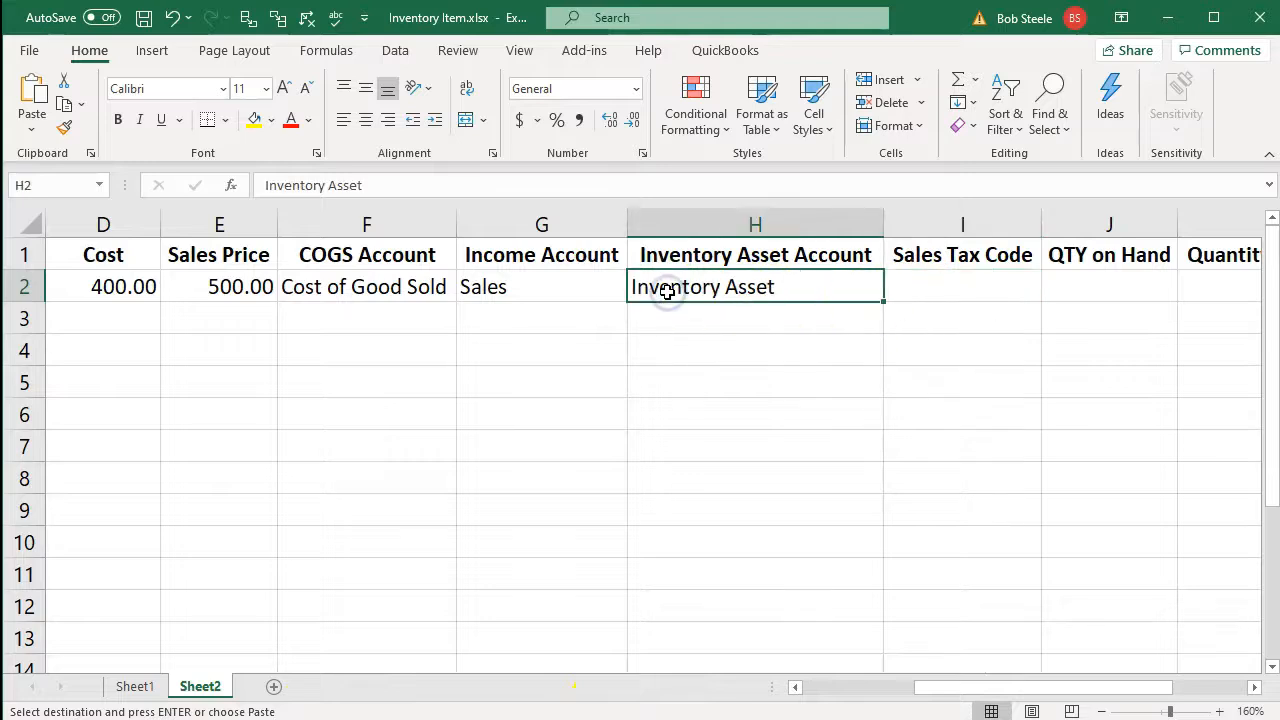
Copy the ELP item's sales tax code Tax from Sheet1 into cell I2 of Sheet2.
click(140, 688)
click(782, 280)
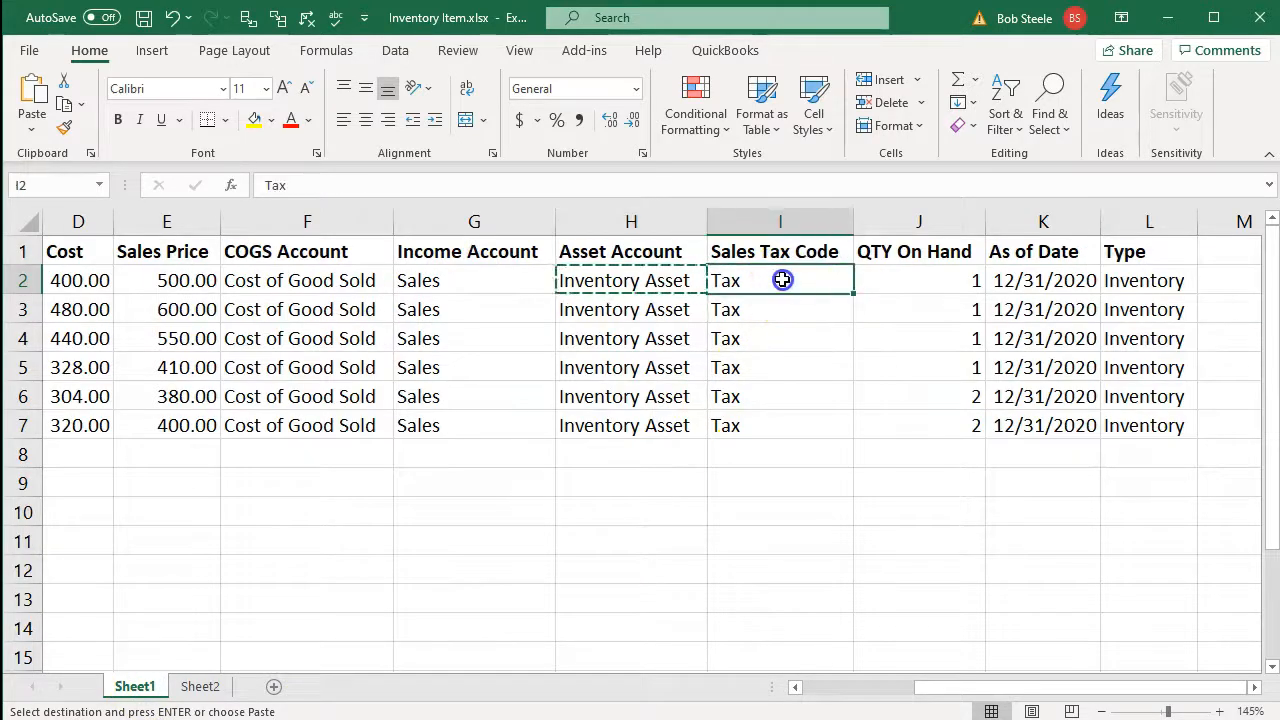
key(ctrl+c)
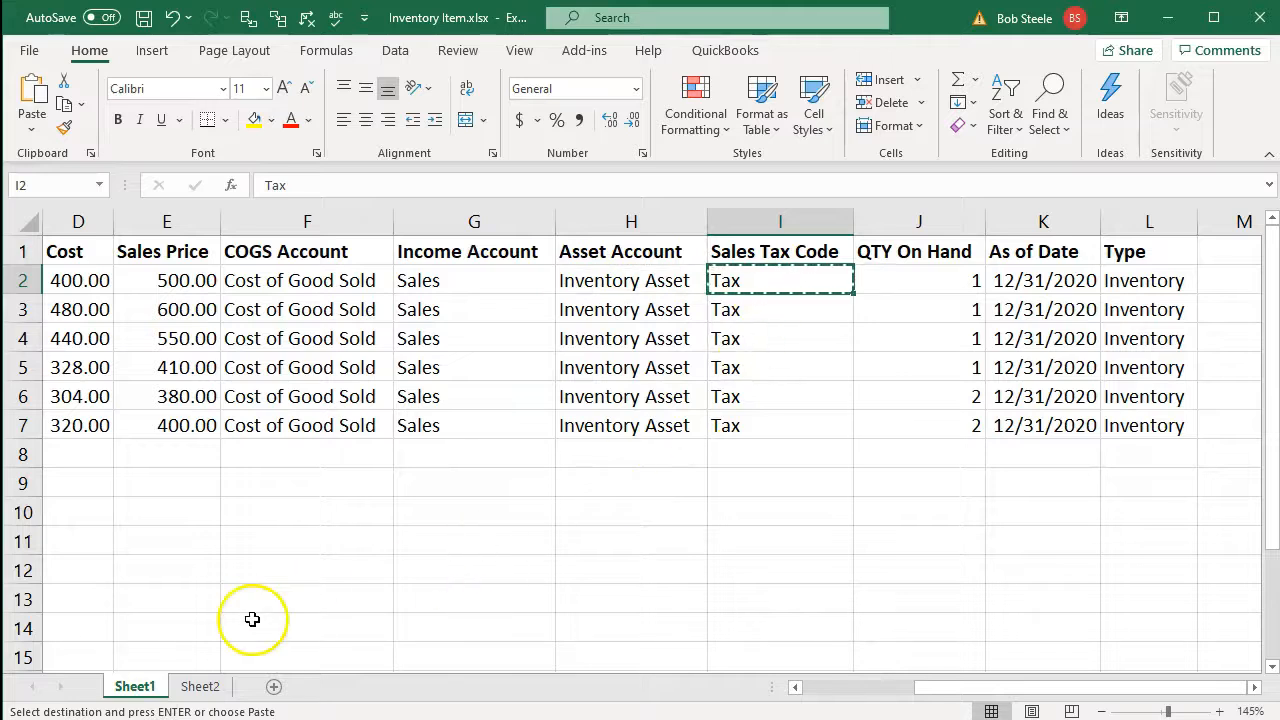
click(200, 687)
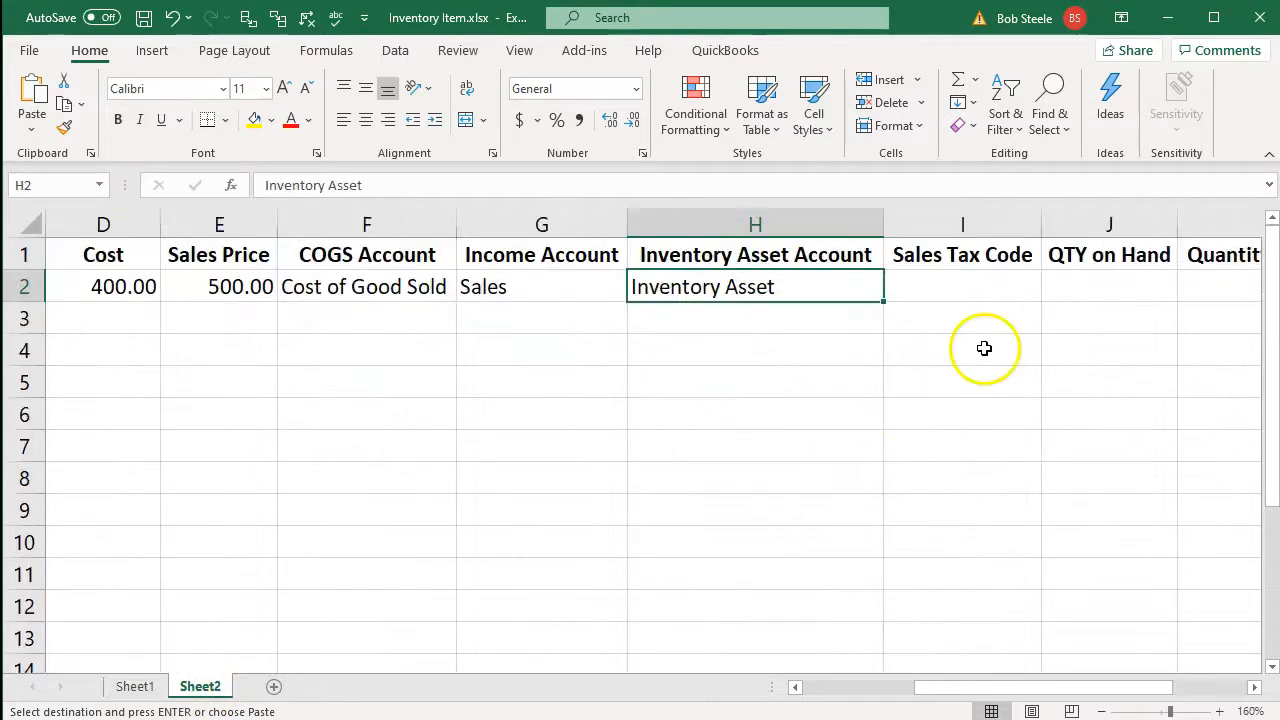
click(980, 286)
key(Return)
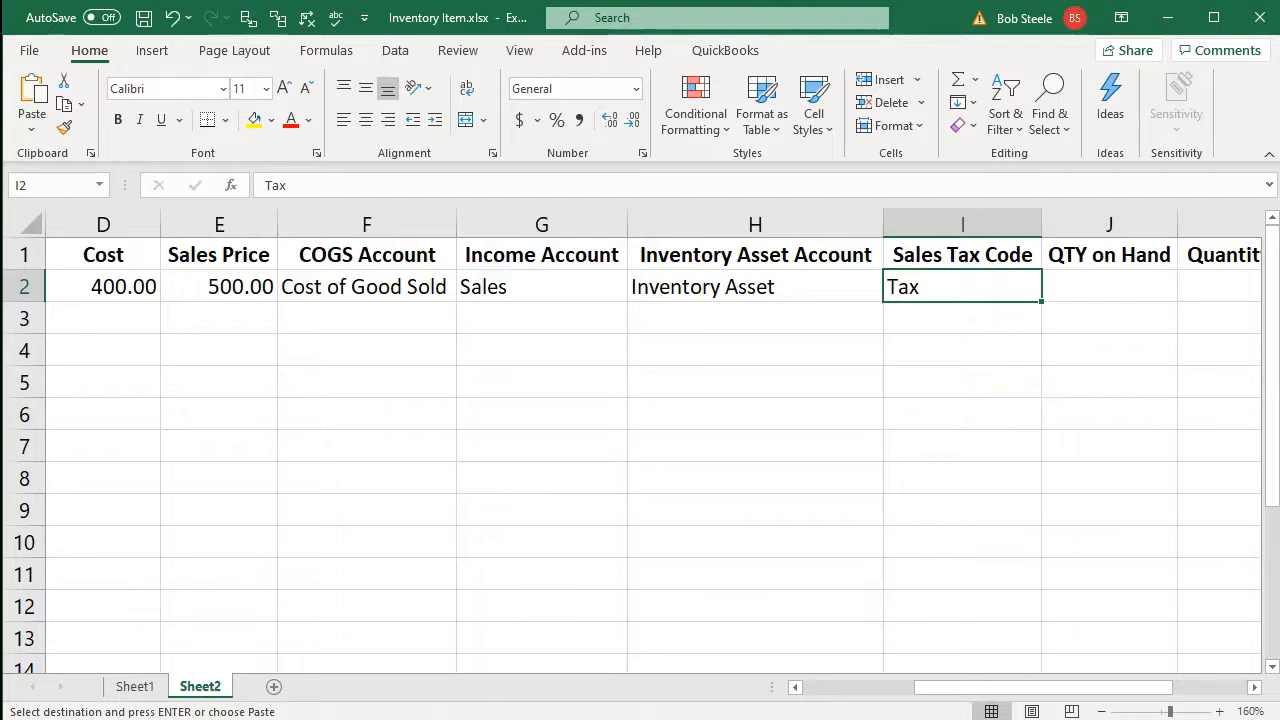
Copy the ELP item's quantity on hand of 1 from Sheet1 into cell J2 of Sheet2.
click(137, 686)
click(890, 280)
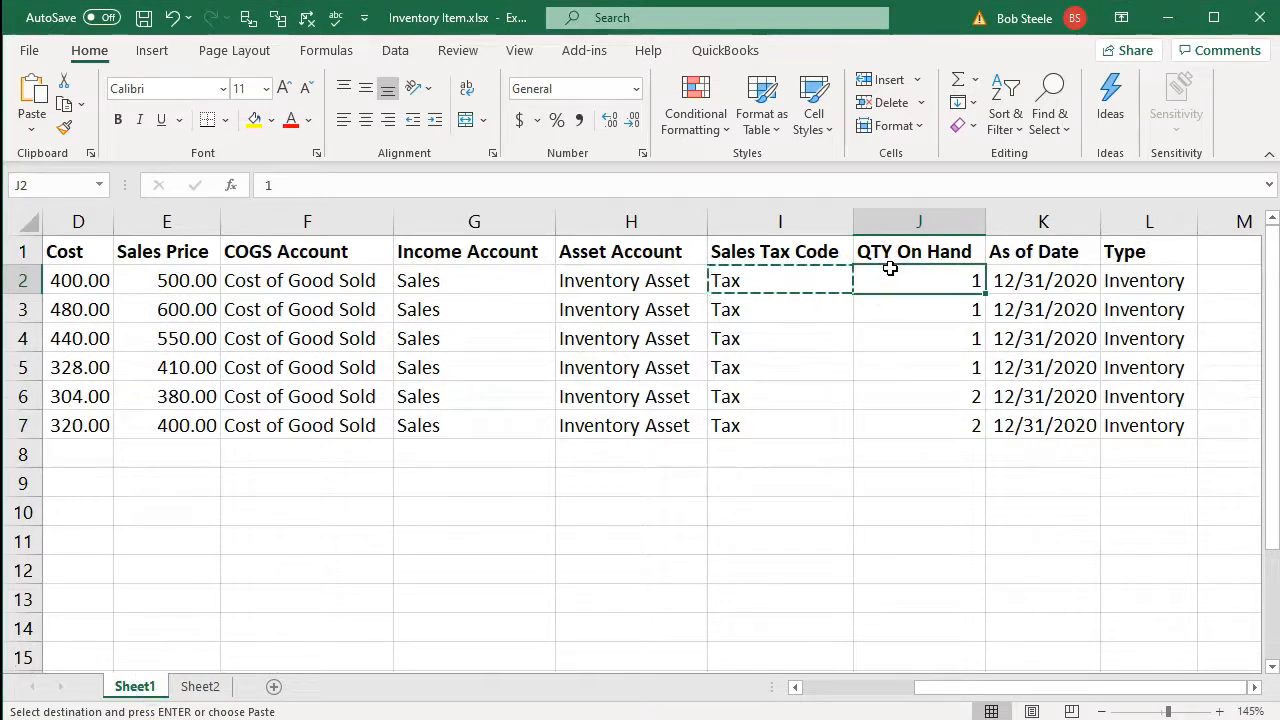
click(203, 686)
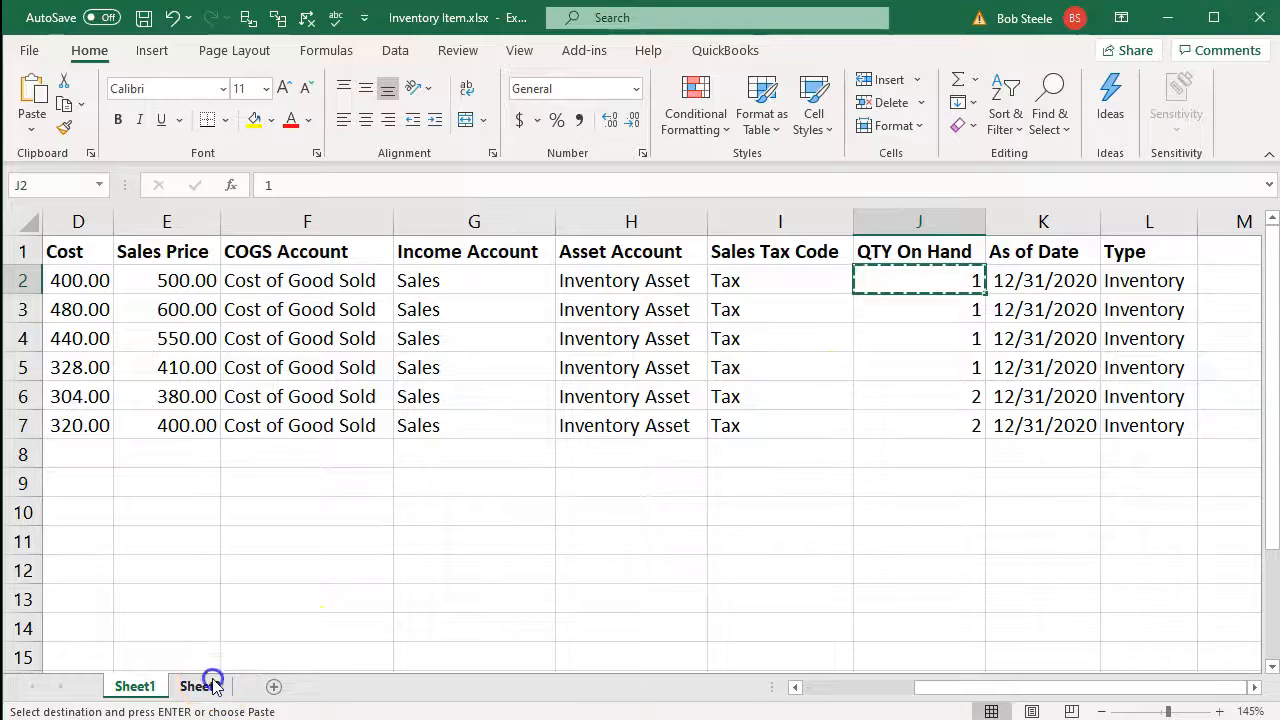
click(1089, 280)
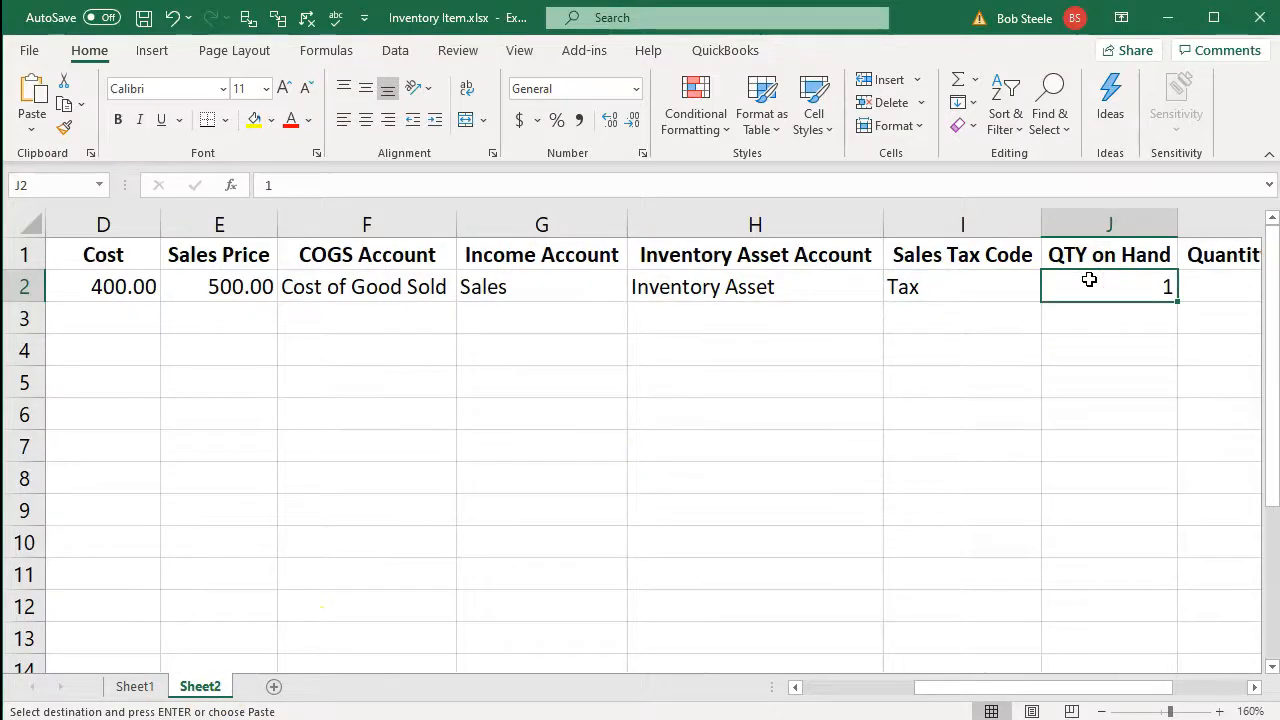
Enter the date 12/31/2019 in cell K2 of Sheet2 under Quantity As of Date.
key(Right)
key(Right)
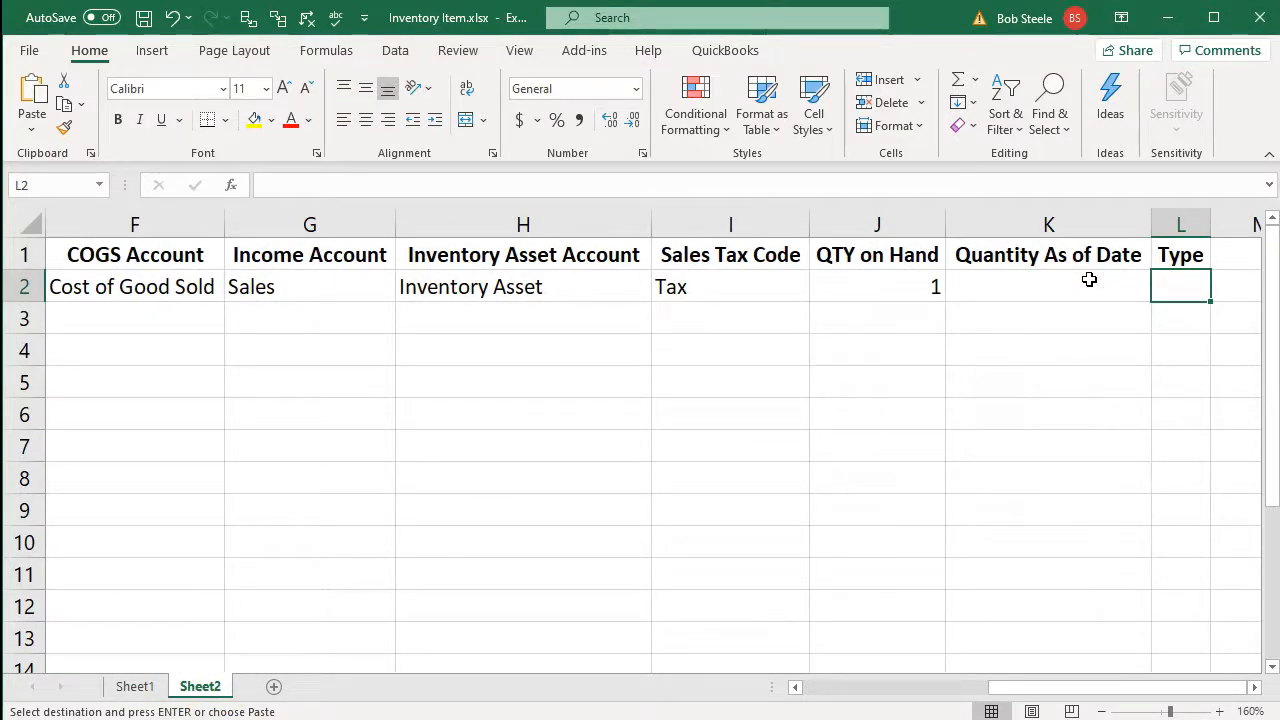
key(alt+Tab)
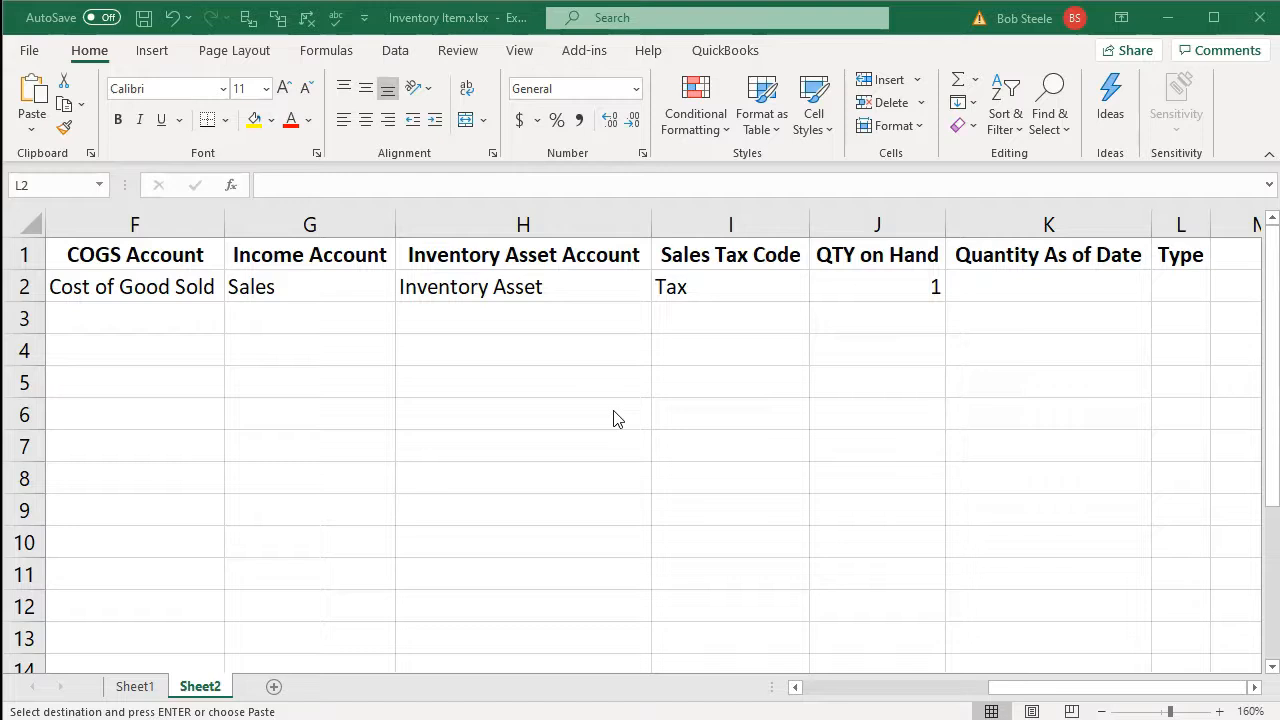
click(1063, 279)
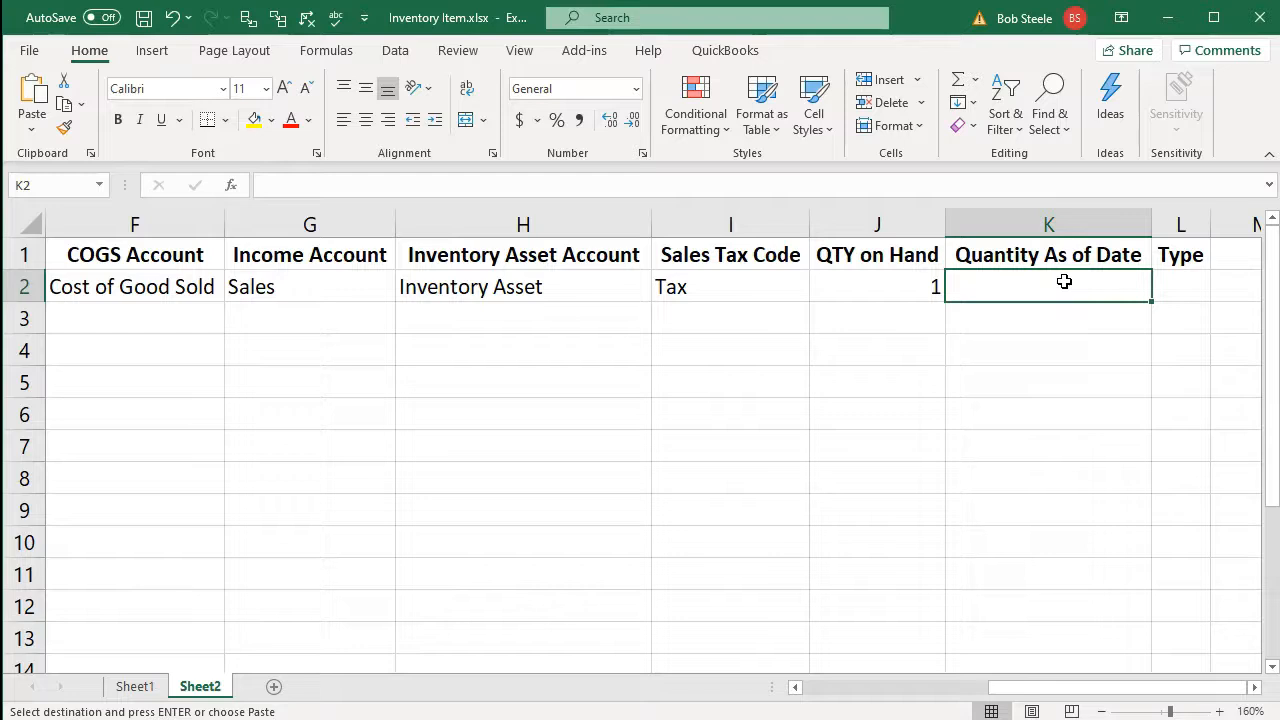
text(123)
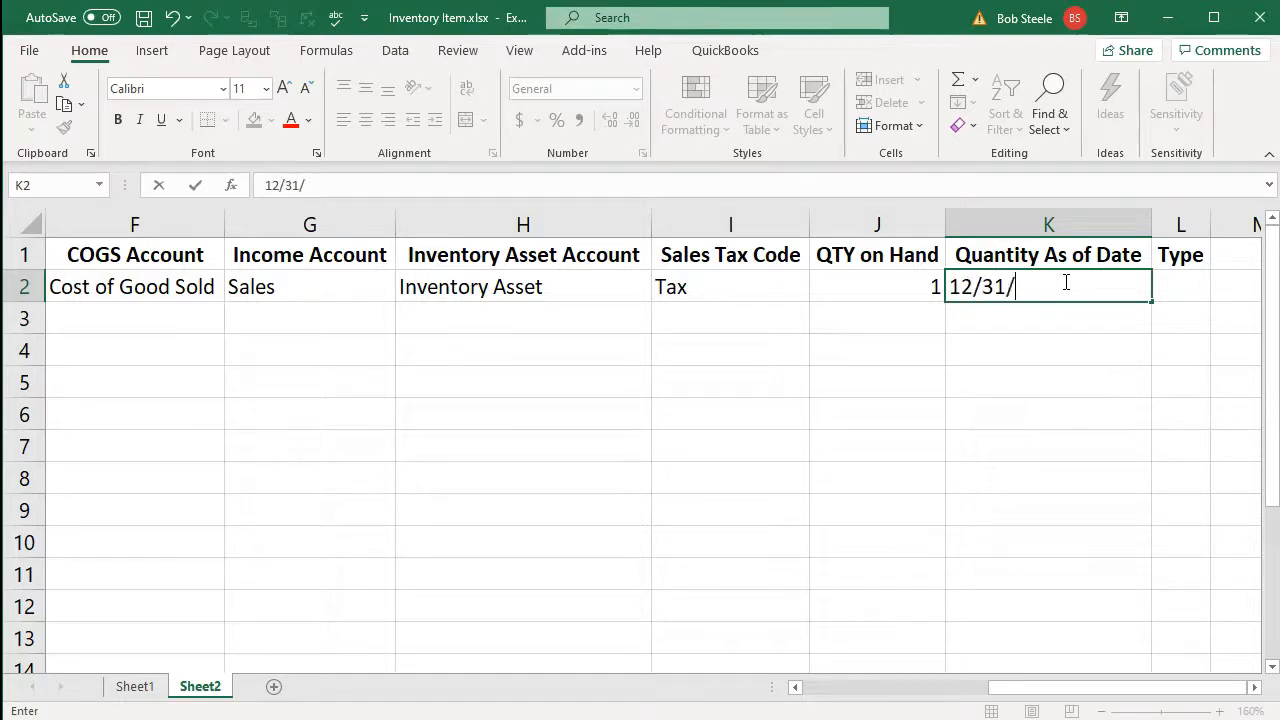
key(Return)
click(1060, 282)
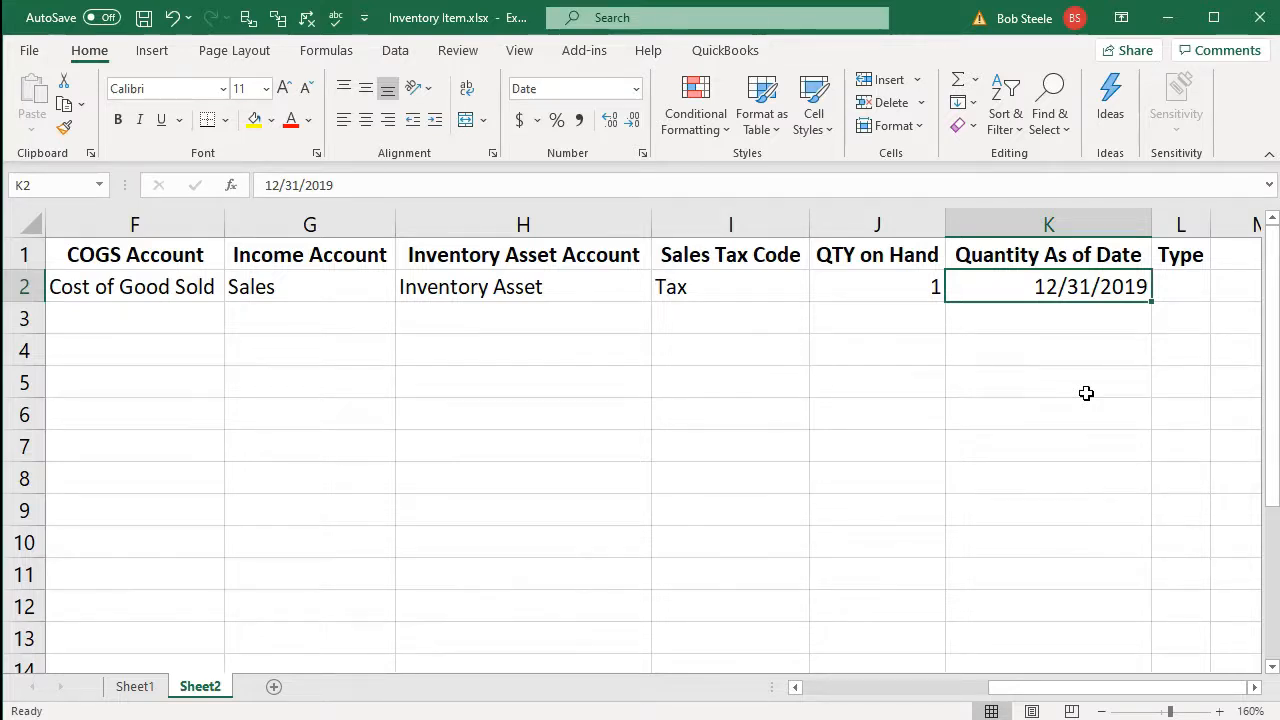
Copy the ELP item's type Inventory from Sheet1 into cell L2 of Sheet2 and fit the Type column's width to it.
key(Right)
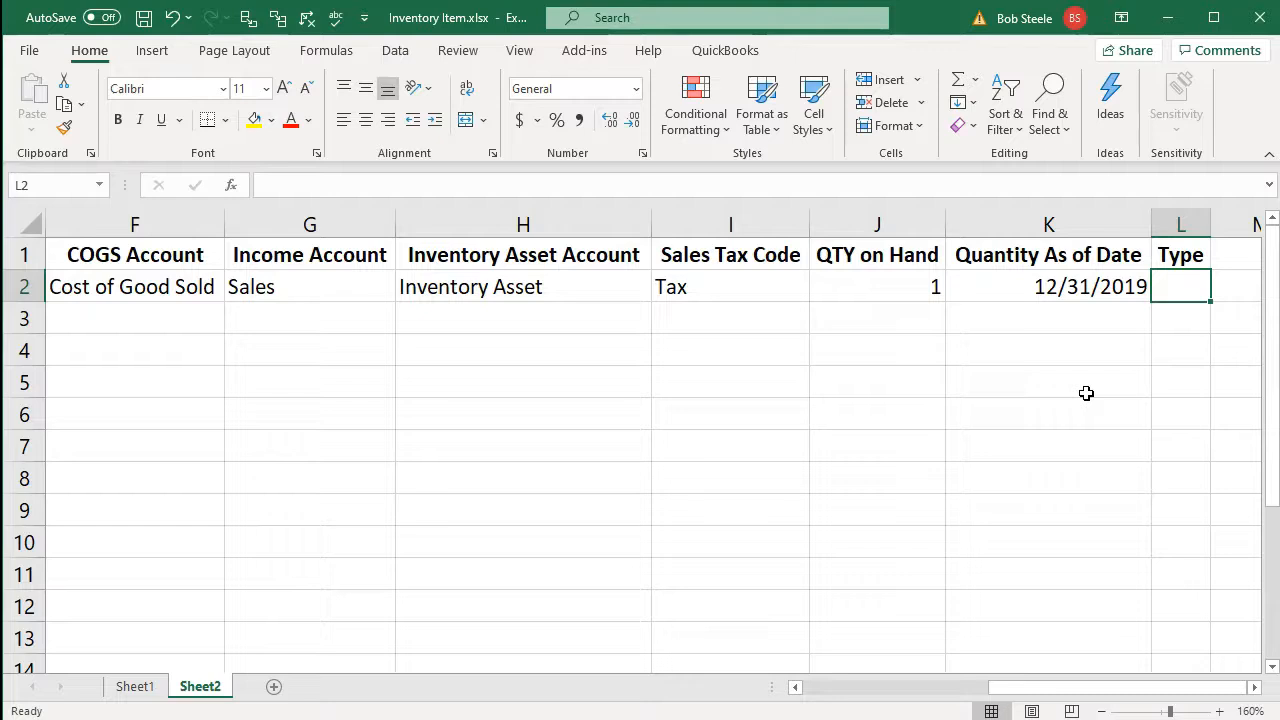
click(130, 688)
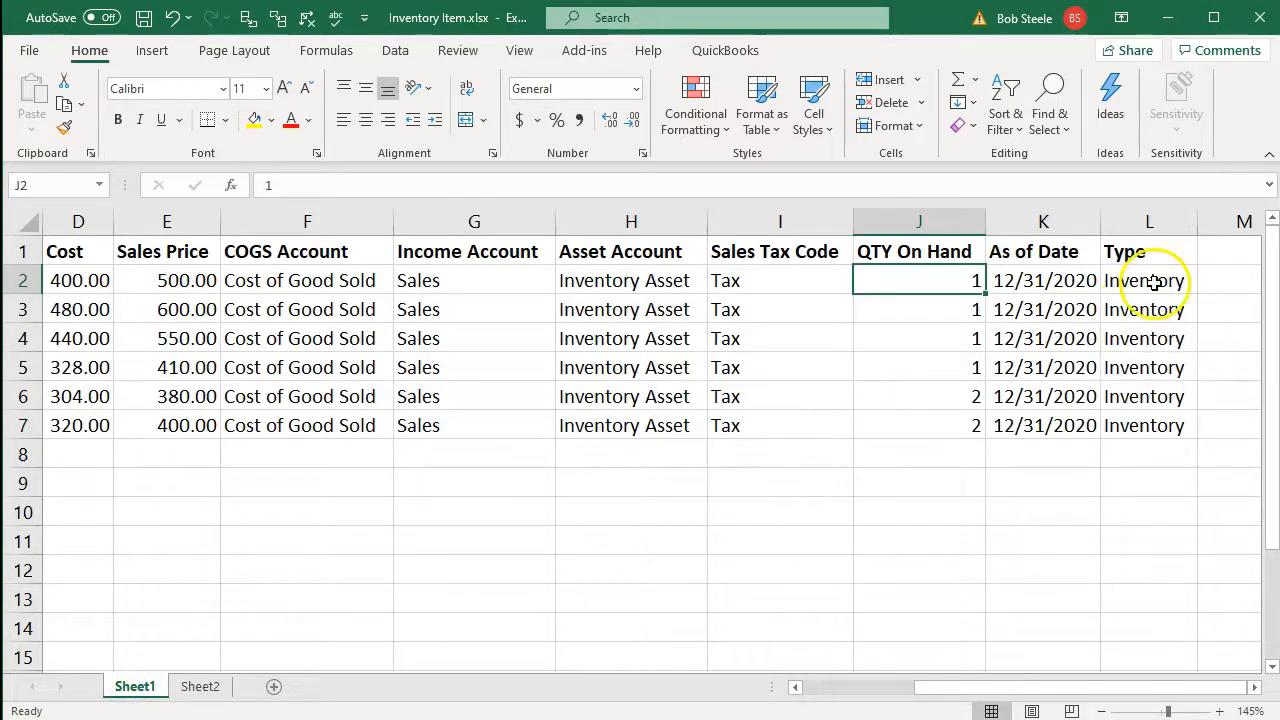
click(1152, 282)
key(ctrl+c)
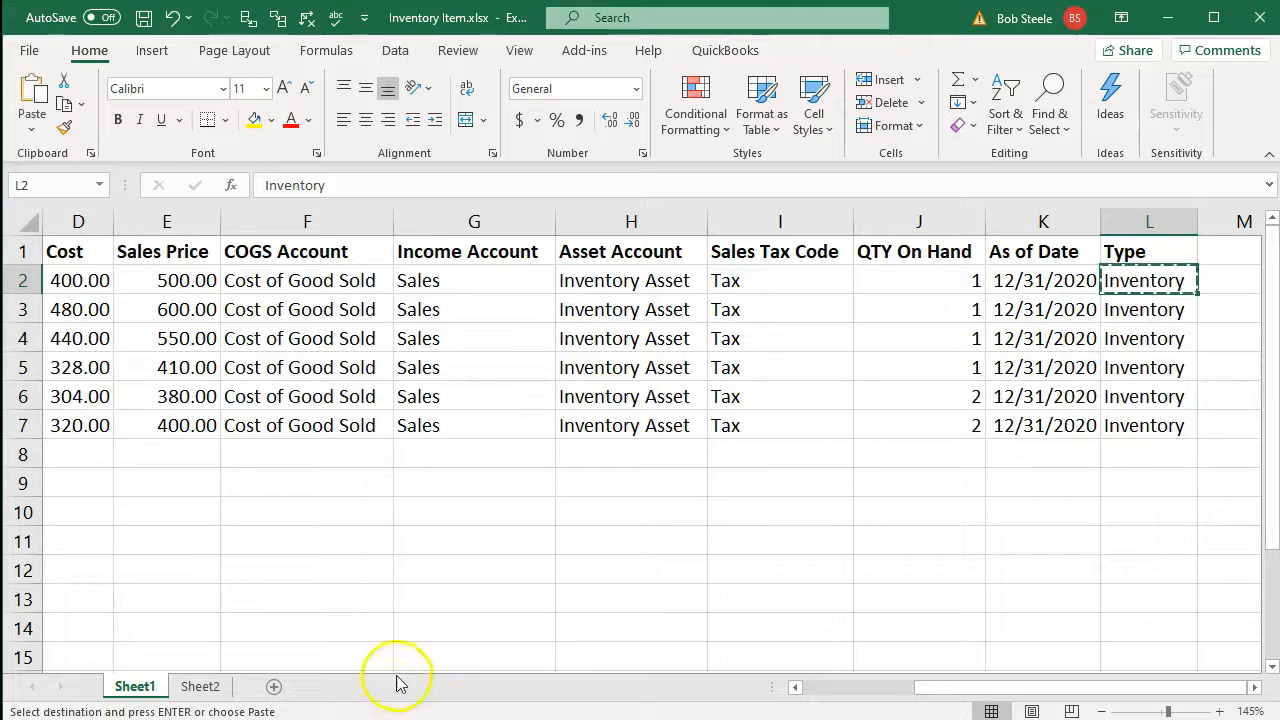
click(205, 688)
key(ctrl+v)
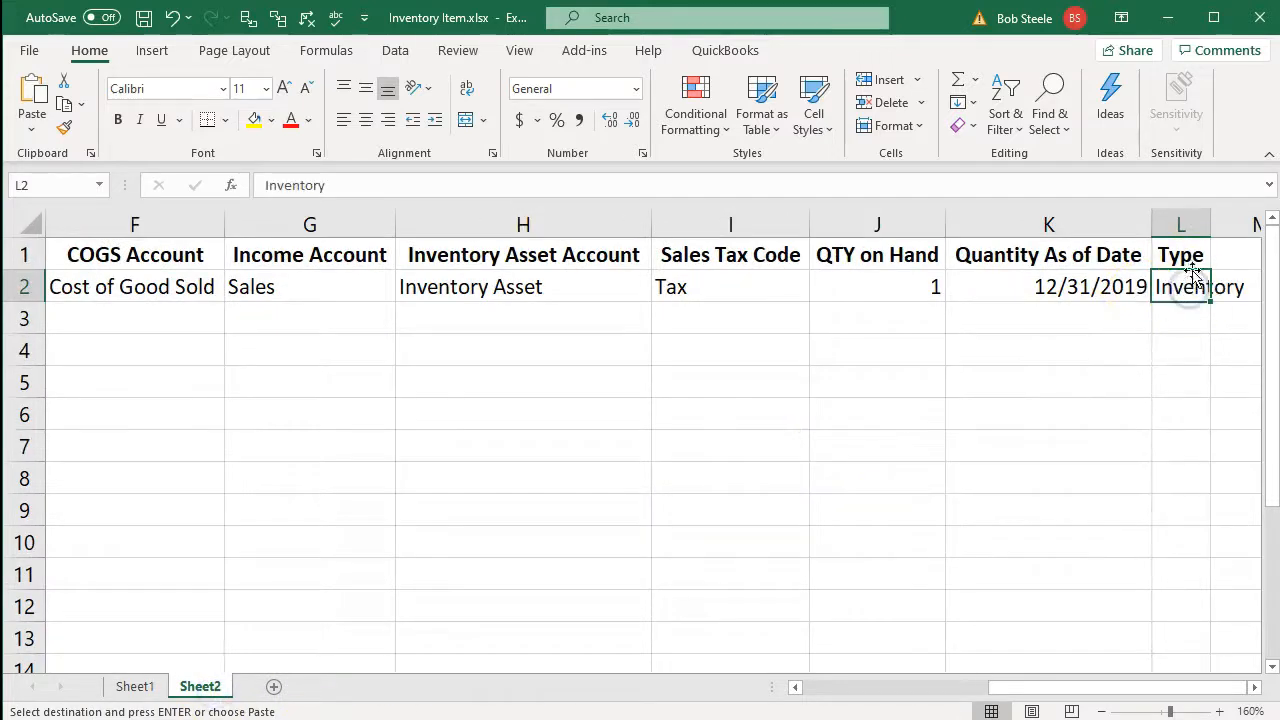
double_click(1208, 222)
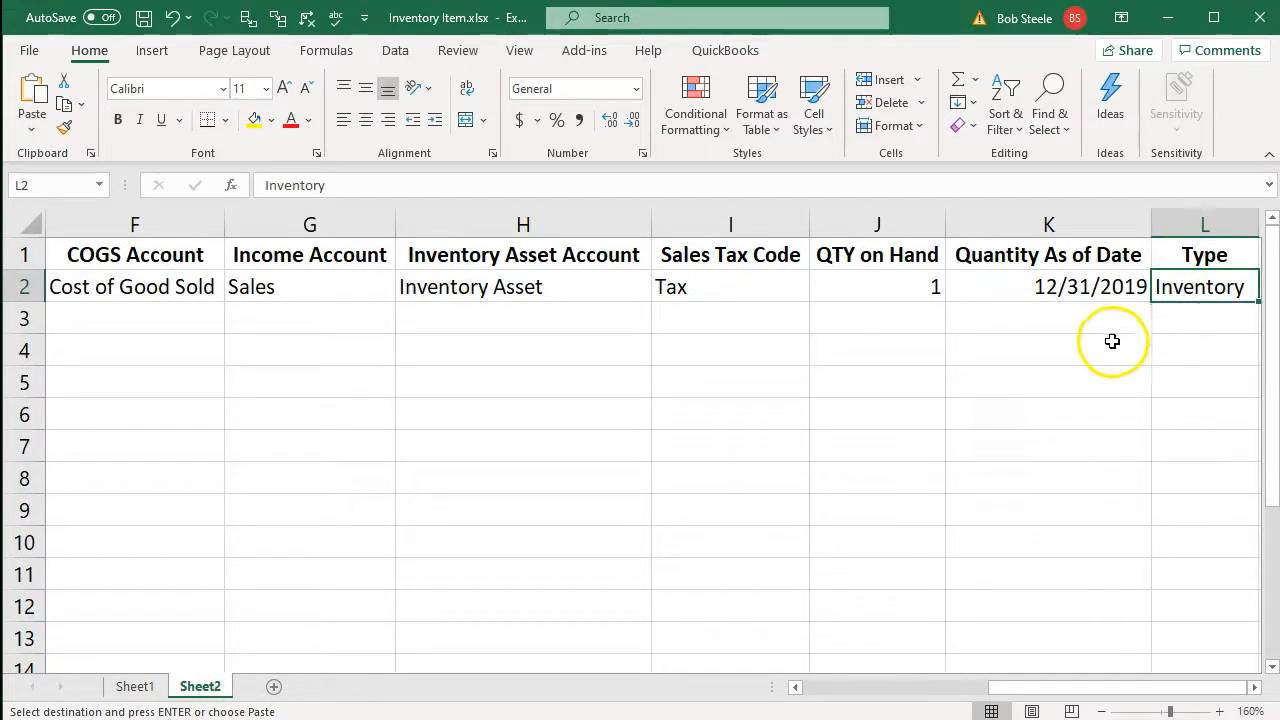
Highlight the ELP item's entire row 2 on Sheet1 with a yellow fill.
click(1112, 342)
key(Left)
key(Home)
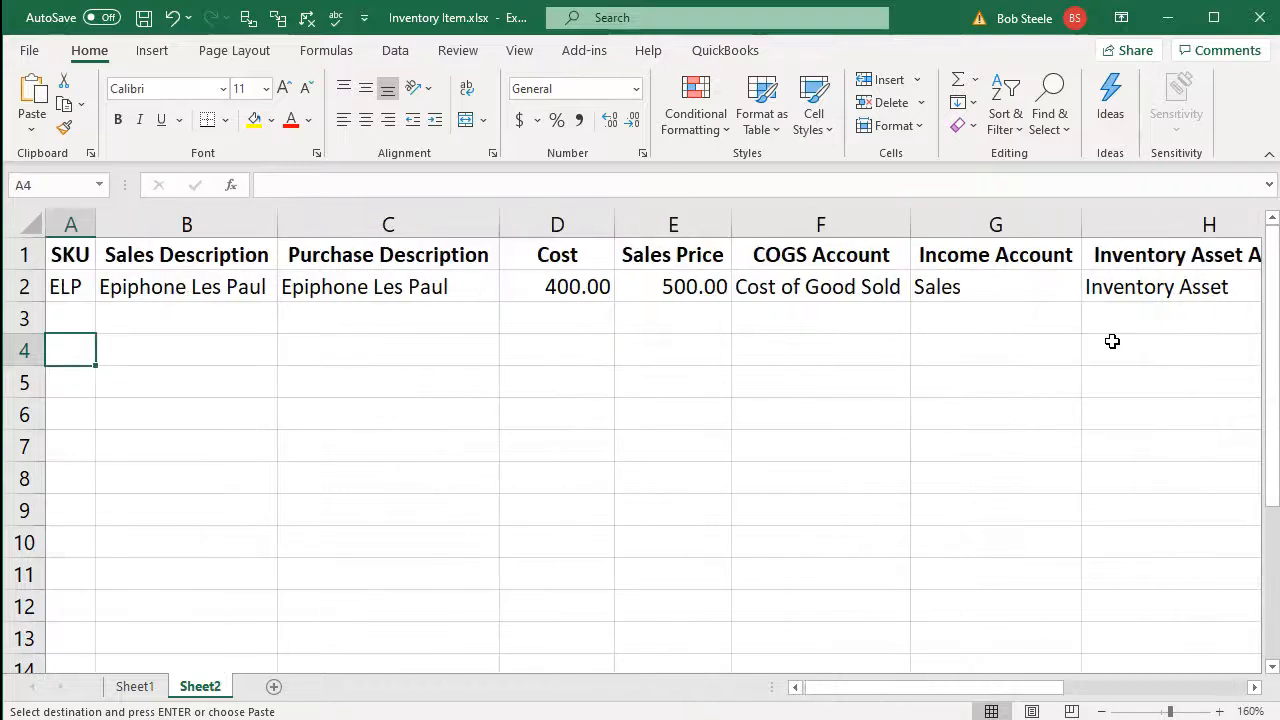
key(Up)
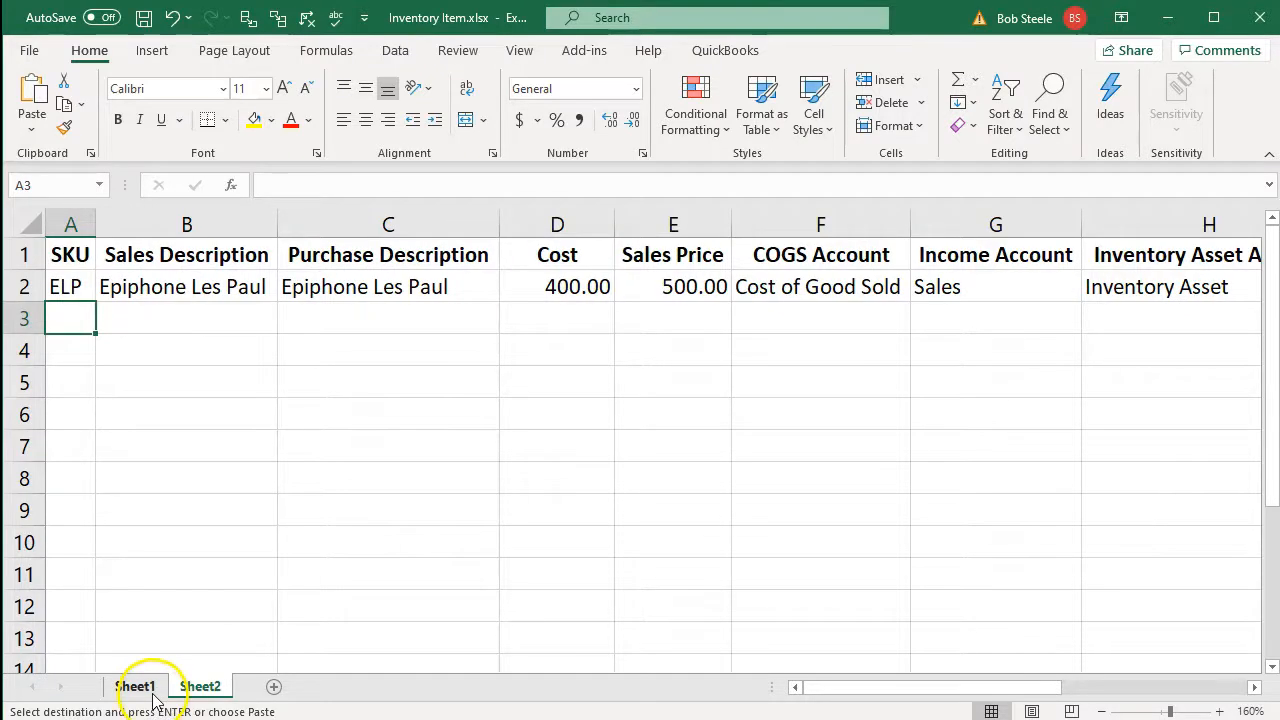
click(133, 686)
drag(74, 281, 1040, 282)
click(26, 280)
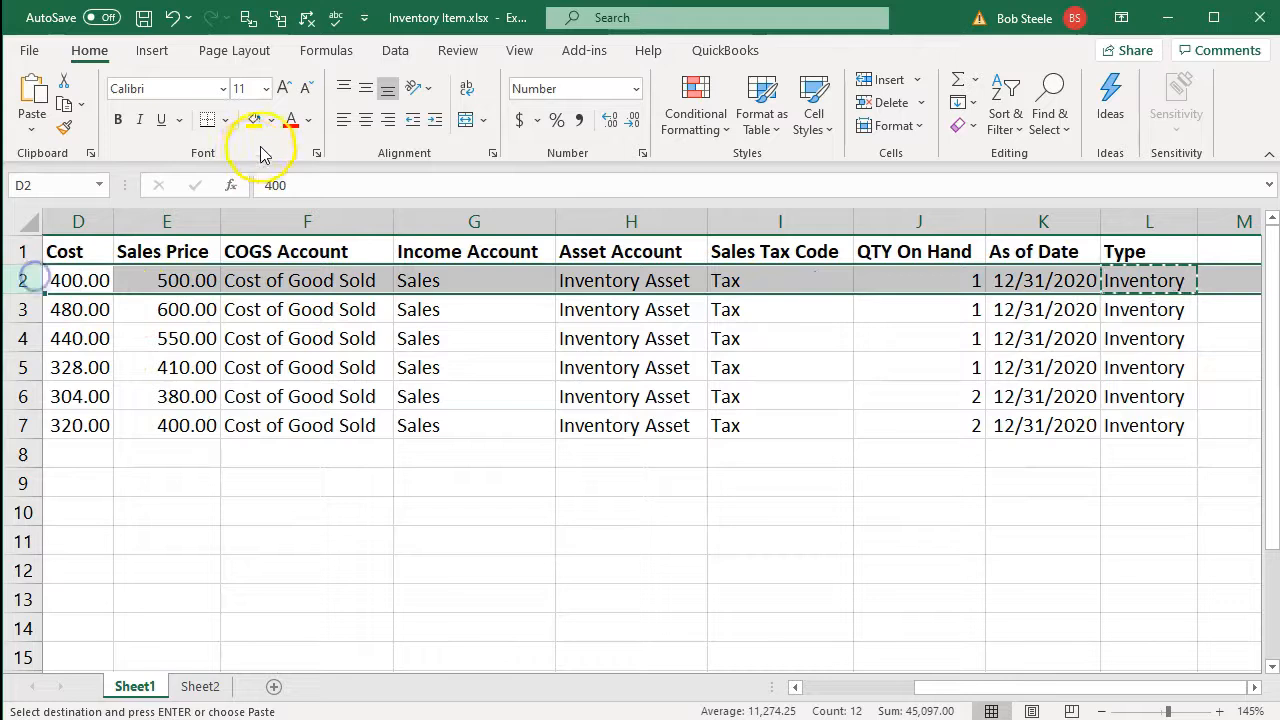
click(254, 120)
click(80, 282)
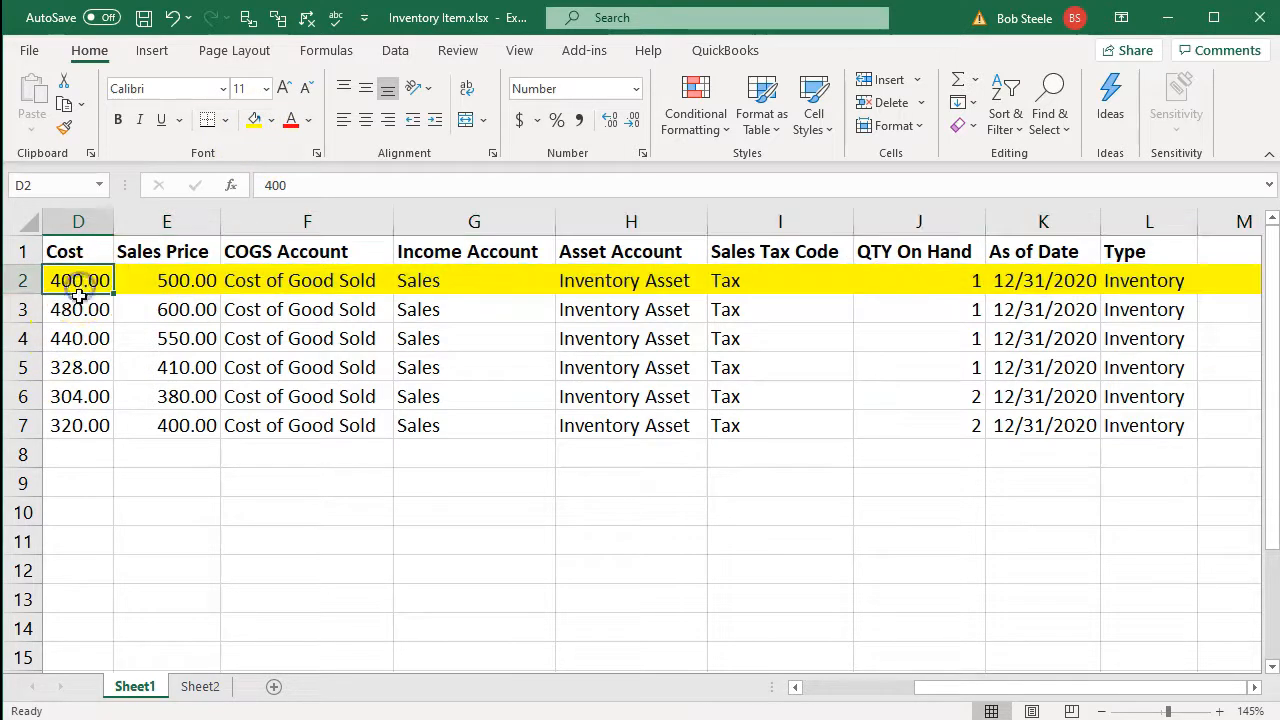
Copy the SKU ESP from Sheet1 into cell A3 of Sheet2.
click(82, 310)
drag(888, 687, 830, 687)
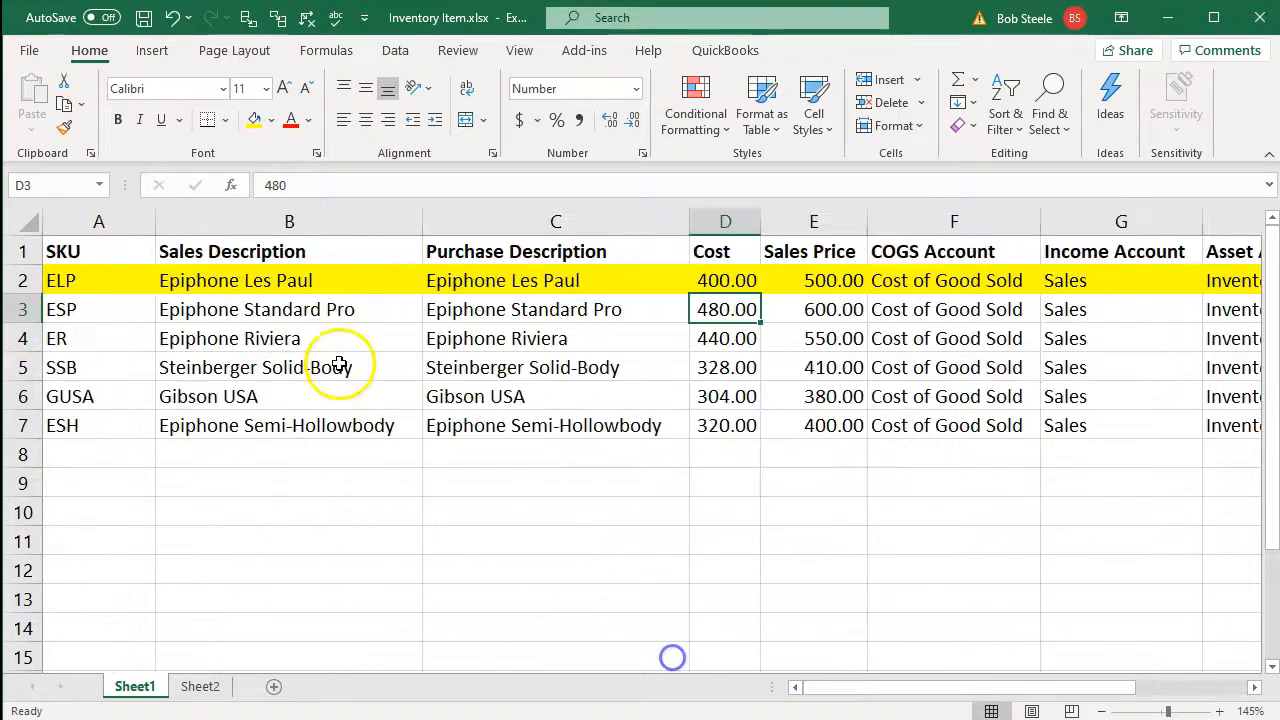
click(112, 309)
key(ctrl+c)
click(201, 686)
click(64, 318)
key(ctrl+v)
Copy the description Epiphone Standard Pro from Sheet1 into cells B3 and C3 of Sheet2 and fit both description columns' widths.
click(120, 685)
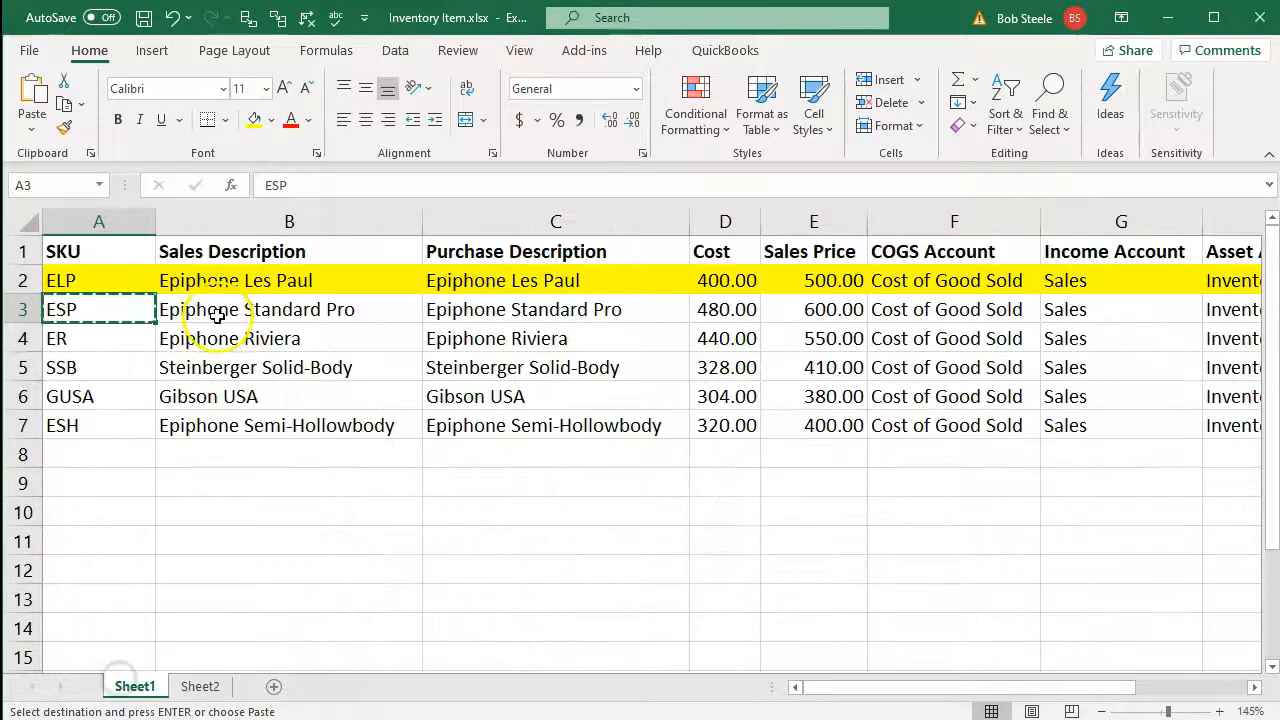
click(217, 313)
key(ctrl+c)
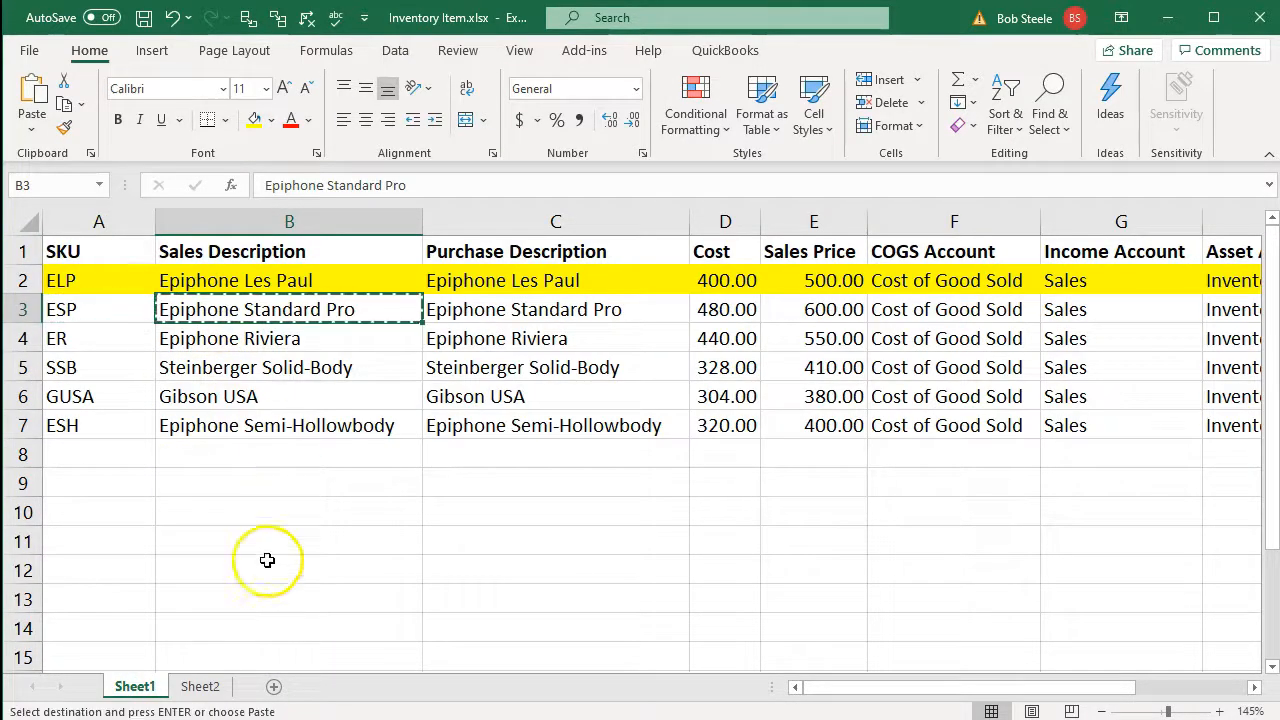
click(200, 686)
click(229, 316)
key(ctrl+v)
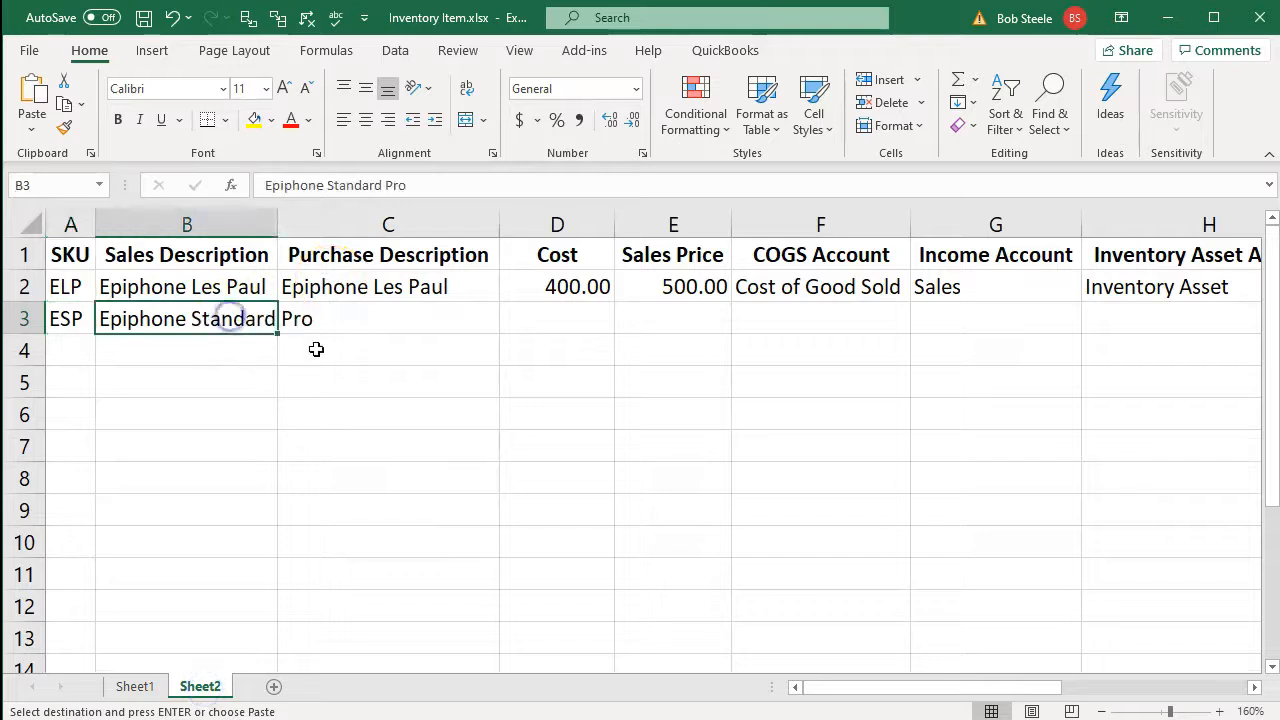
click(392, 318)
key(ctrl+v)
drag(276, 218, 320, 220)
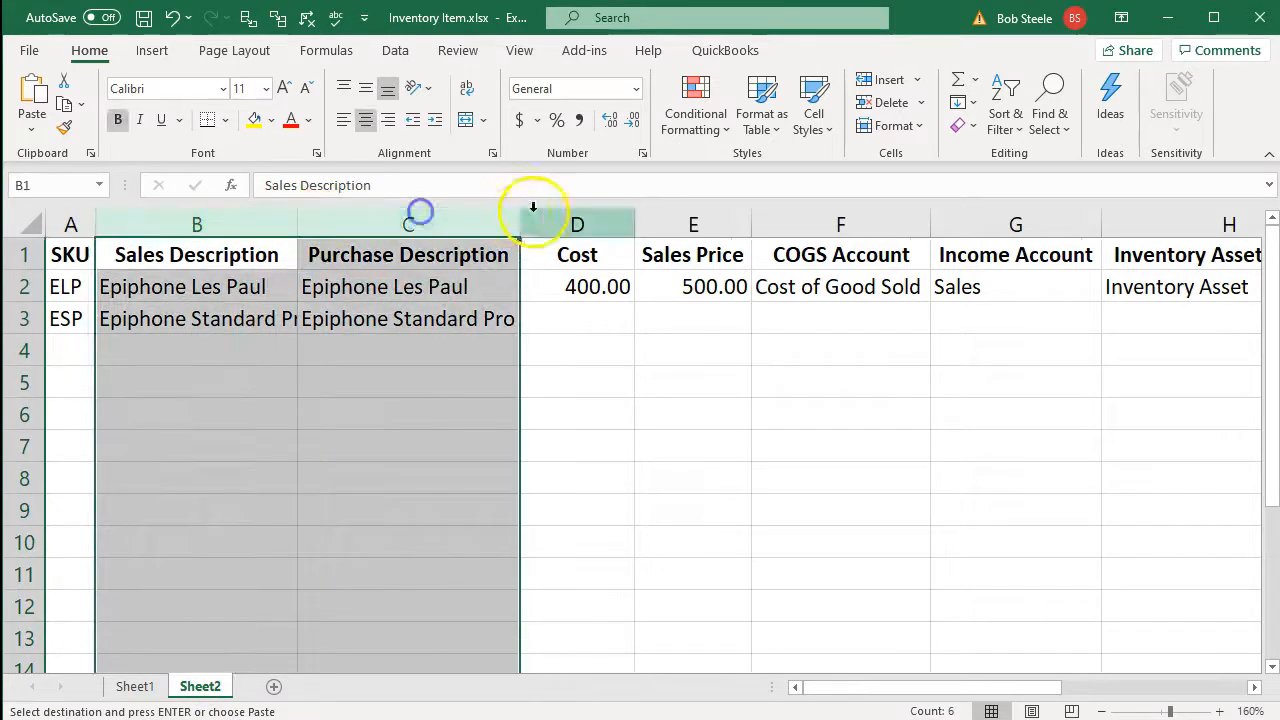
double_click(519, 218)
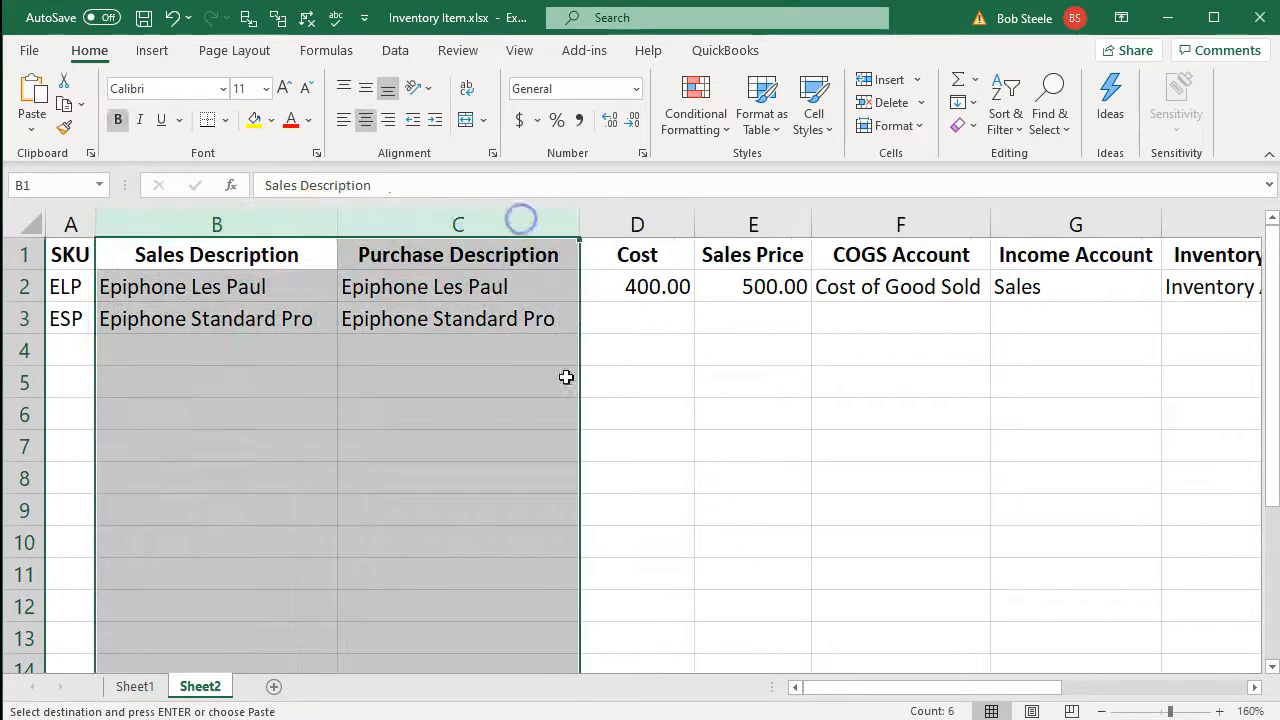
Copy the ESP item's cost of 480.00 from Sheet1 into cell D3 of Sheet2.
click(134, 686)
click(725, 309)
key(ctrl+c)
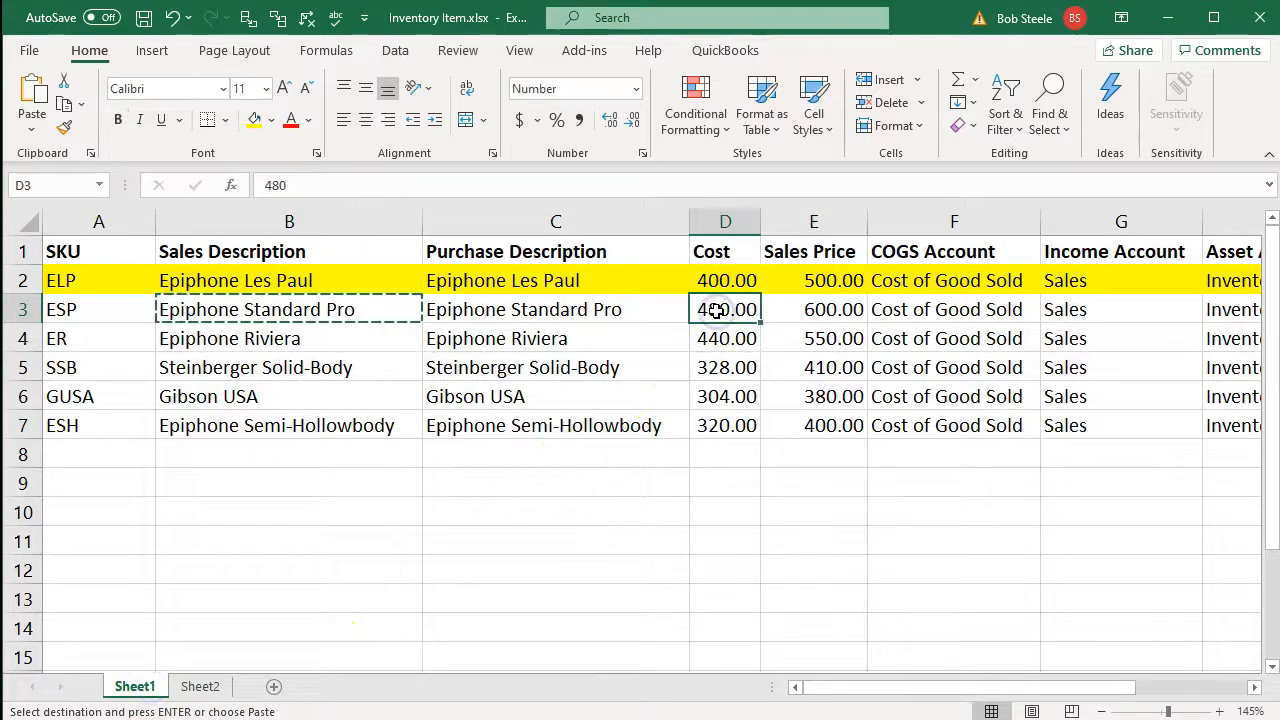
click(228, 688)
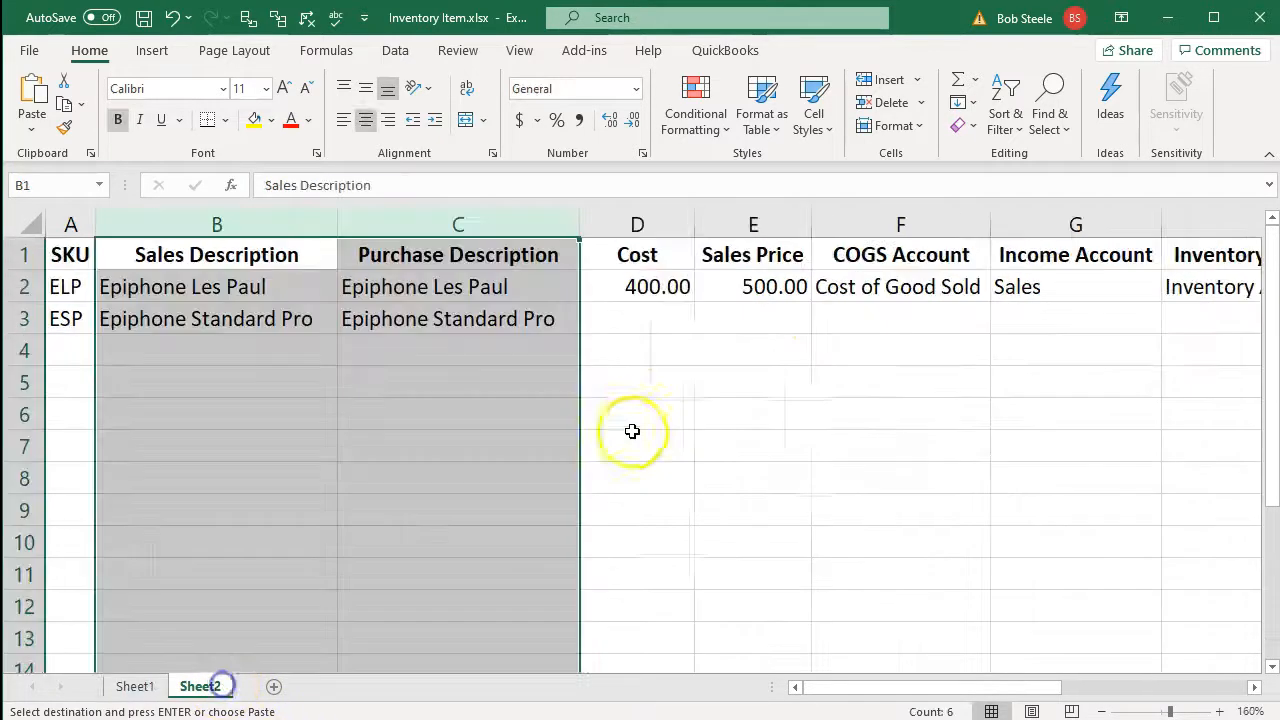
click(637, 318)
key(ctrl+v)
Copy the ESP item's sales price of 600.00 from Sheet1 into cell E3 of Sheet2.
click(144, 692)
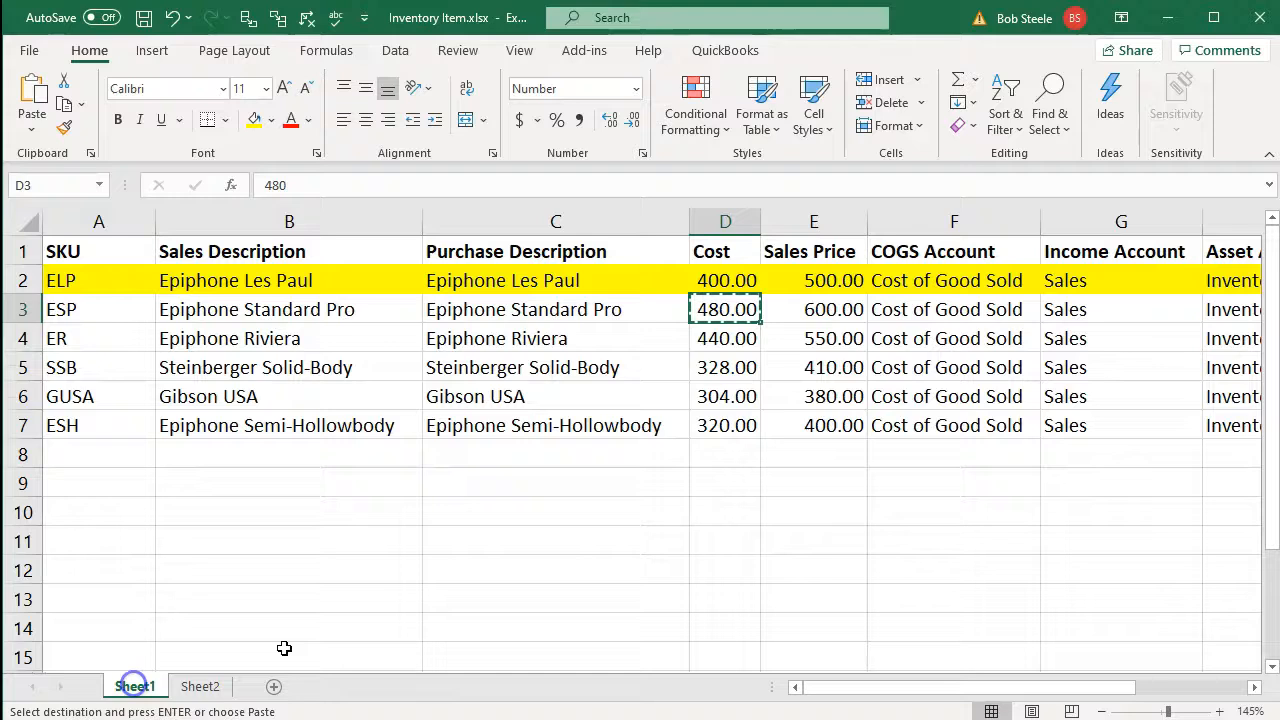
click(836, 316)
key(ctrl+c)
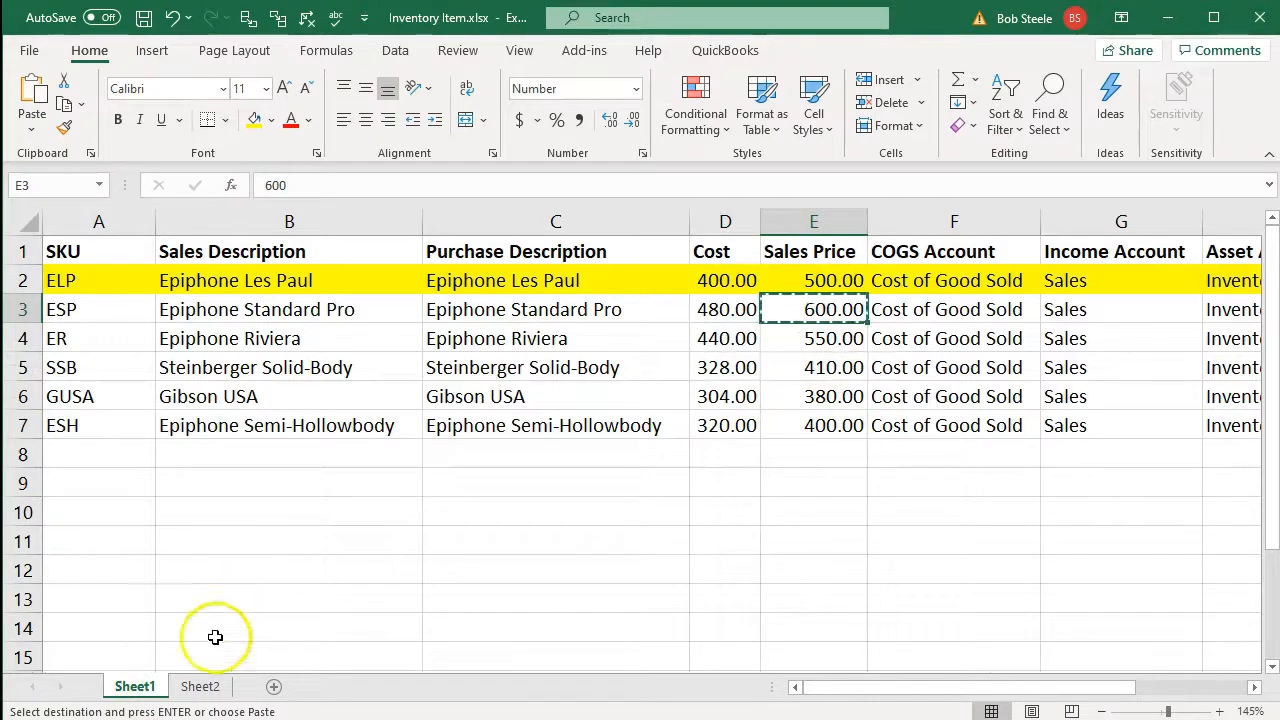
click(200, 686)
click(794, 330)
key(ctrl+v)
Copy the accounts Cost of Good Sold and Sales from row 2 of Sheet2 into cells F3 and G3.
click(843, 323)
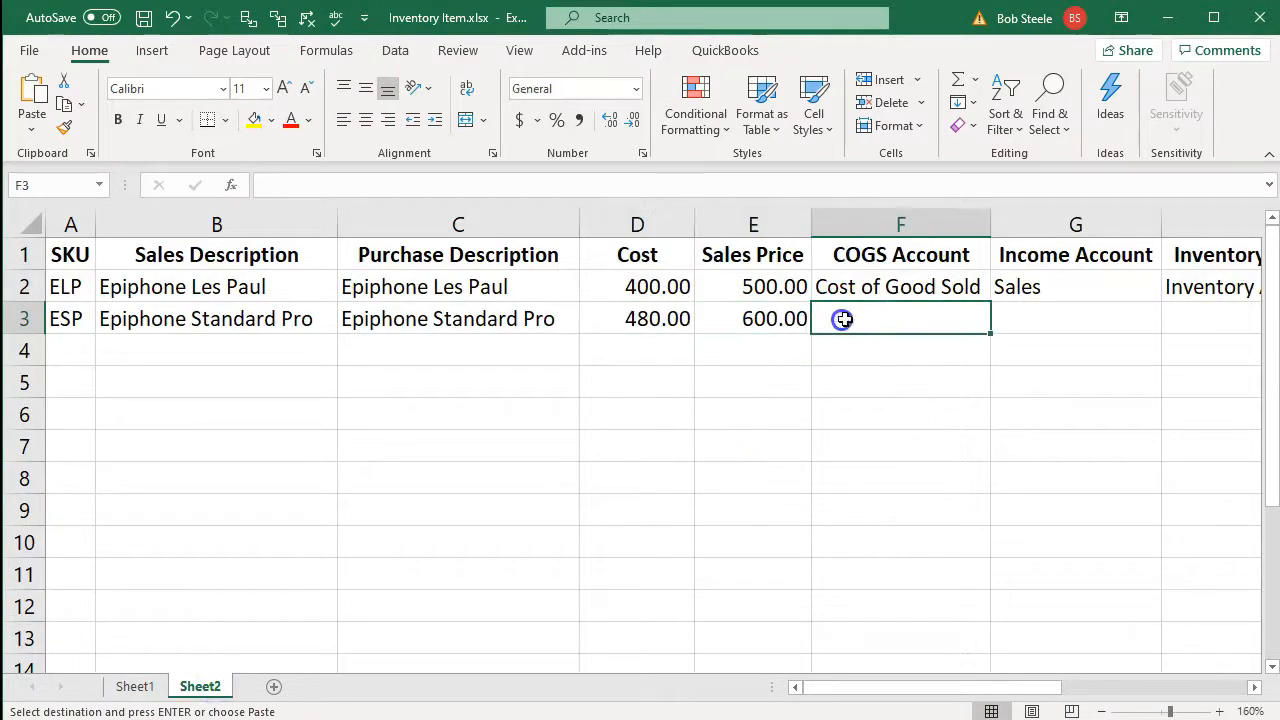
click(854, 287)
key(ctrl+c)
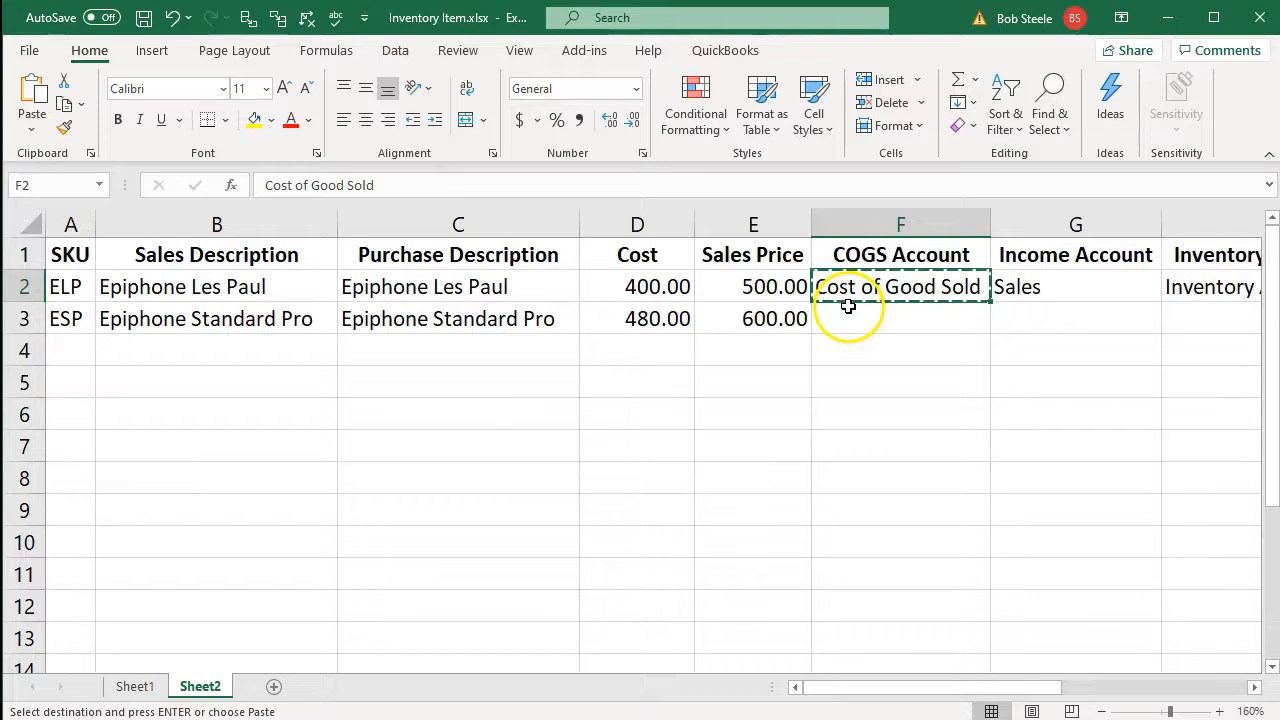
click(850, 317)
key(ctrl+v)
click(1026, 287)
key(ctrl+c)
click(1020, 319)
key(ctrl+v)
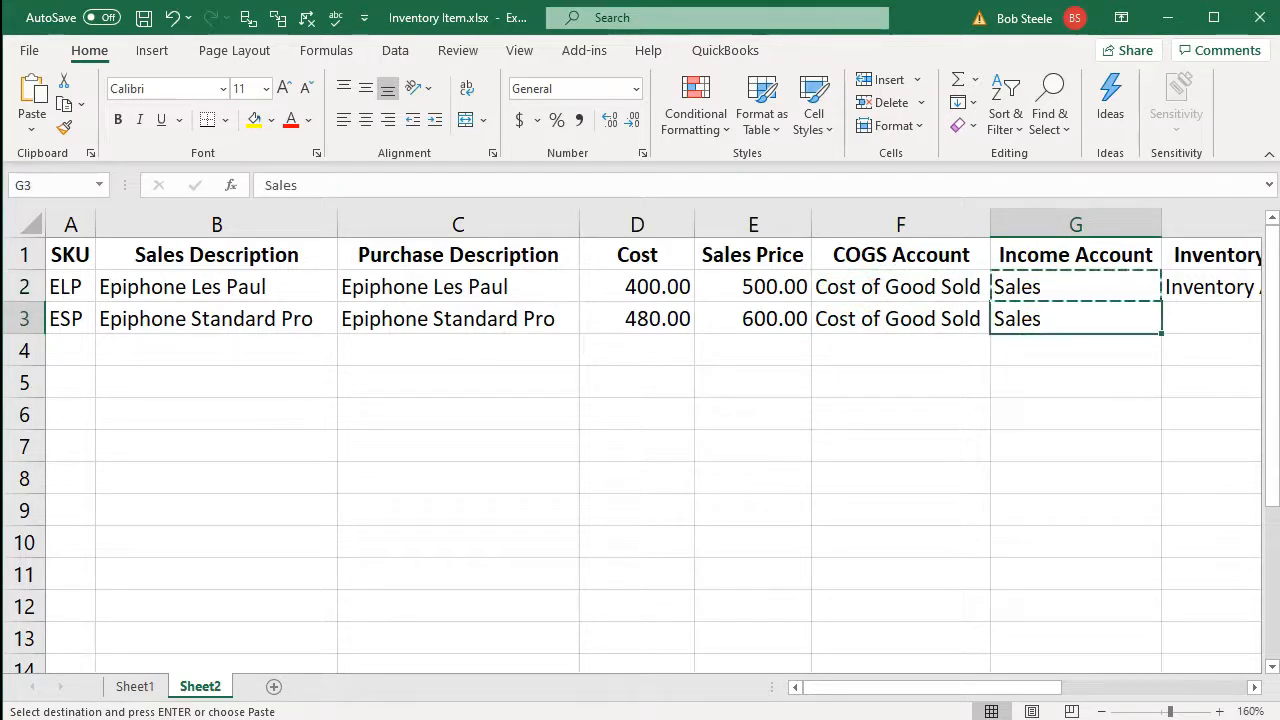
Copy Inventory Asset and the sales tax code Tax from row 2 of Sheet2 into cells H3 and I3.
click(1254, 687)
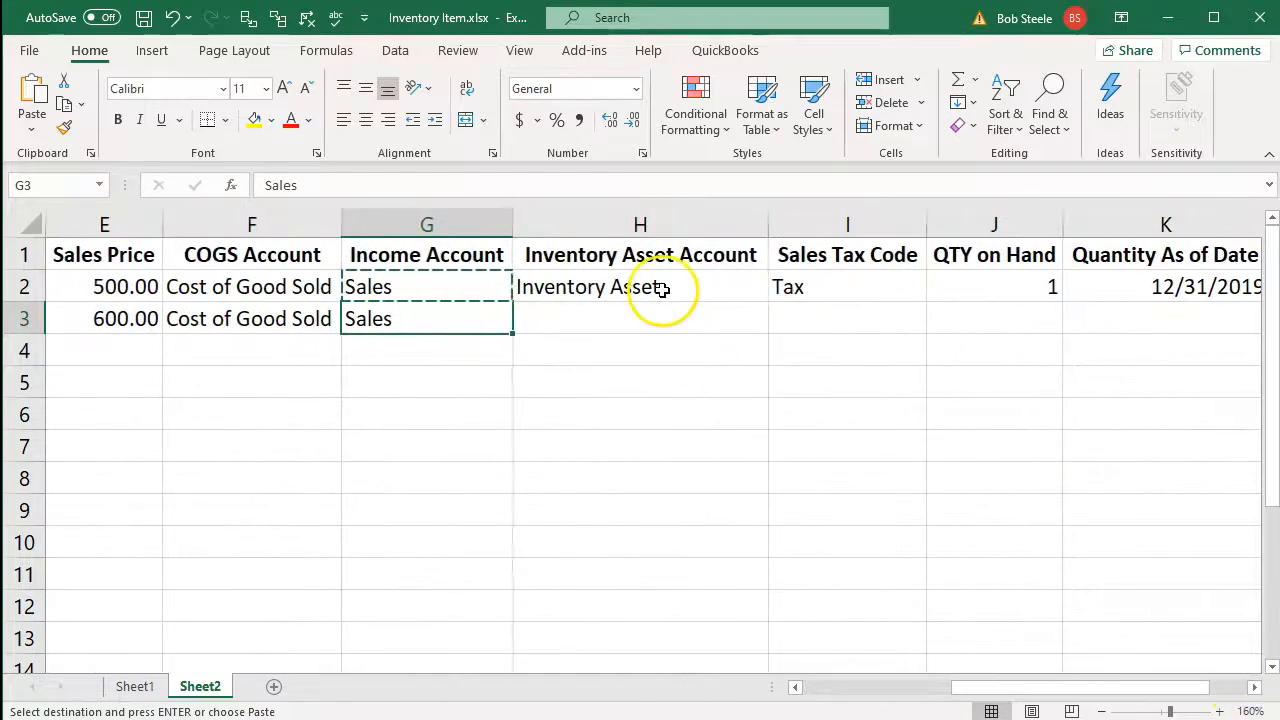
click(661, 288)
key(ctrl+c)
click(670, 320)
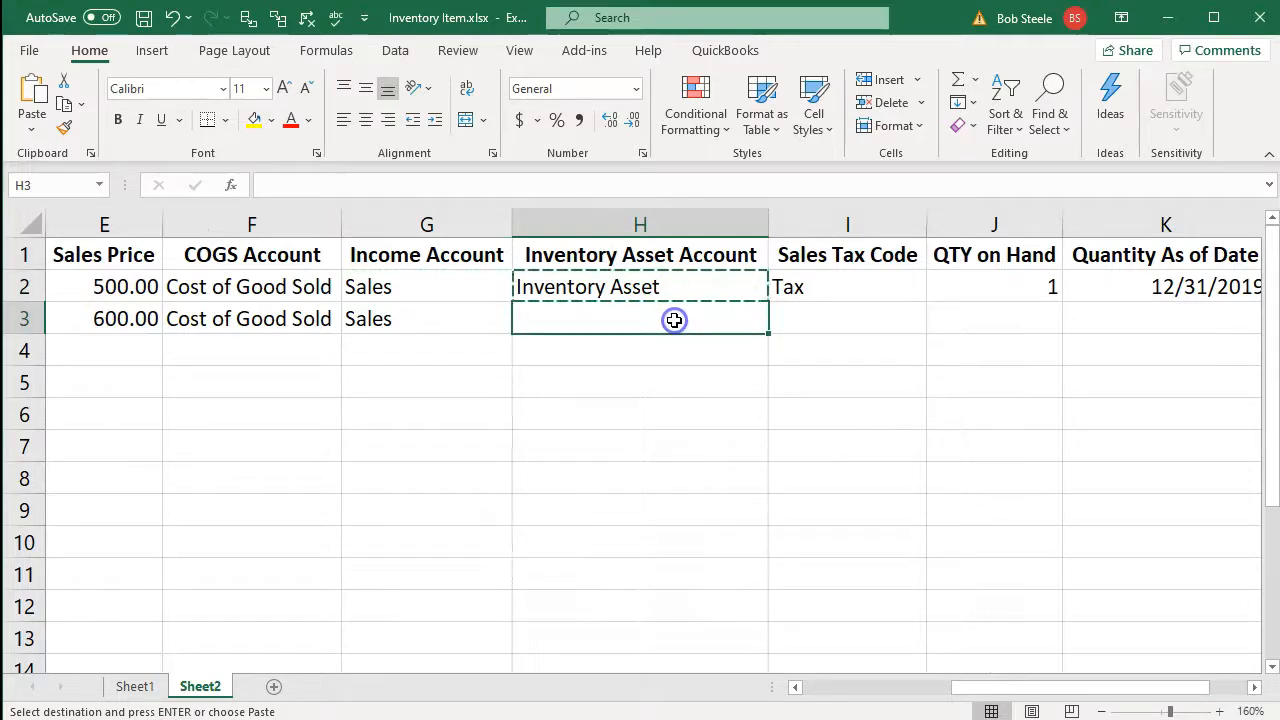
key(ctrl+v)
click(829, 288)
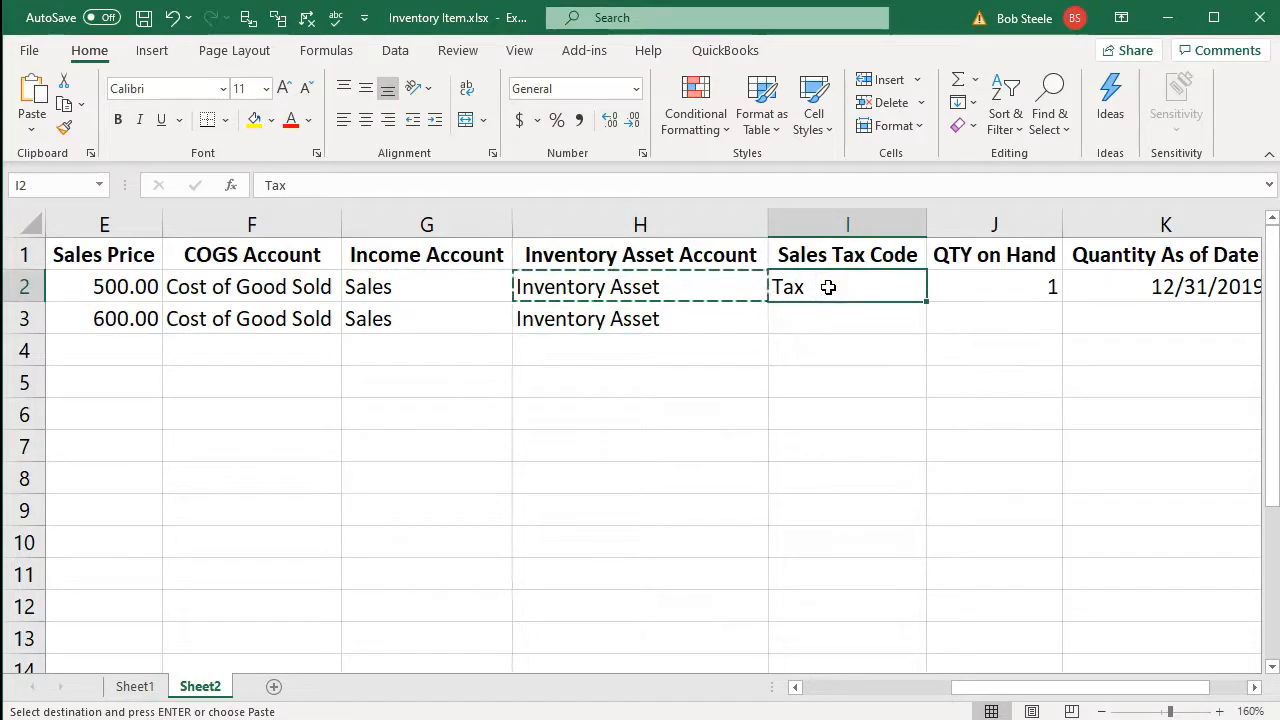
key(ctrl+c)
click(817, 318)
key(ctrl+v)
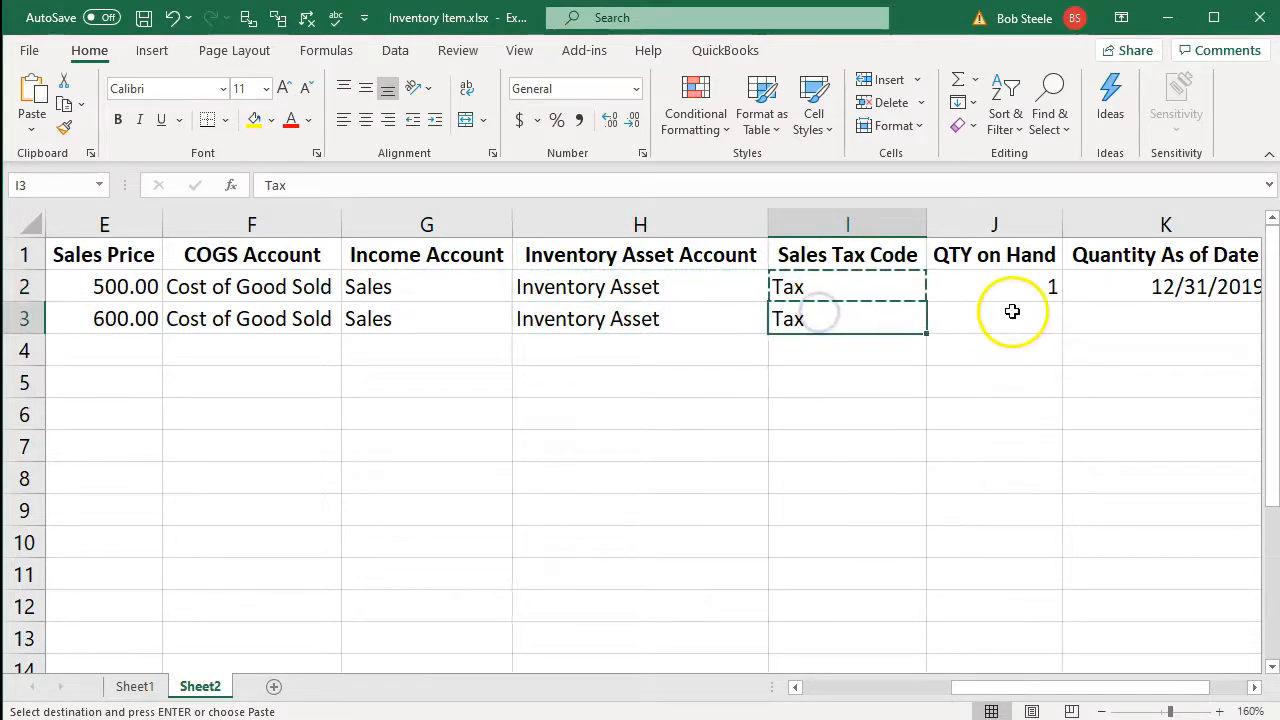
Look up the ESP item's quantity on Sheet1 and enter 1 in cell J3 of Sheet2 under QTY on Hand.
click(1015, 319)
click(135, 686)
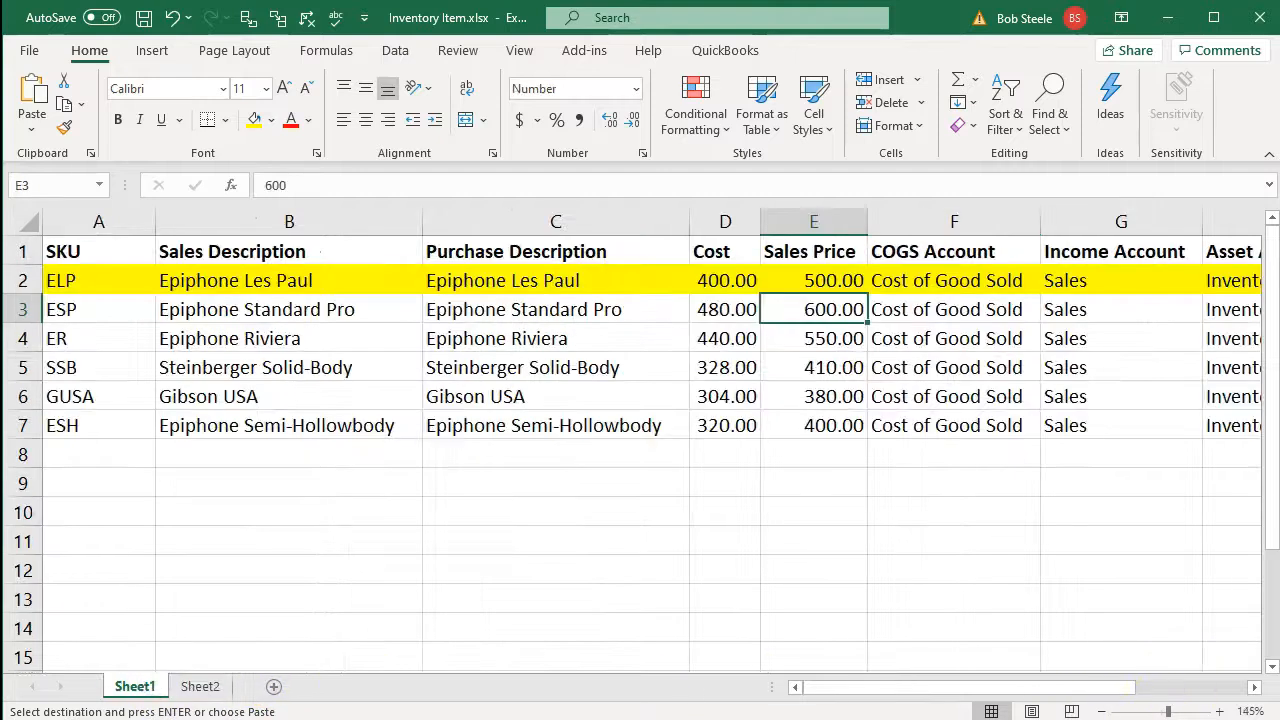
click(1256, 690)
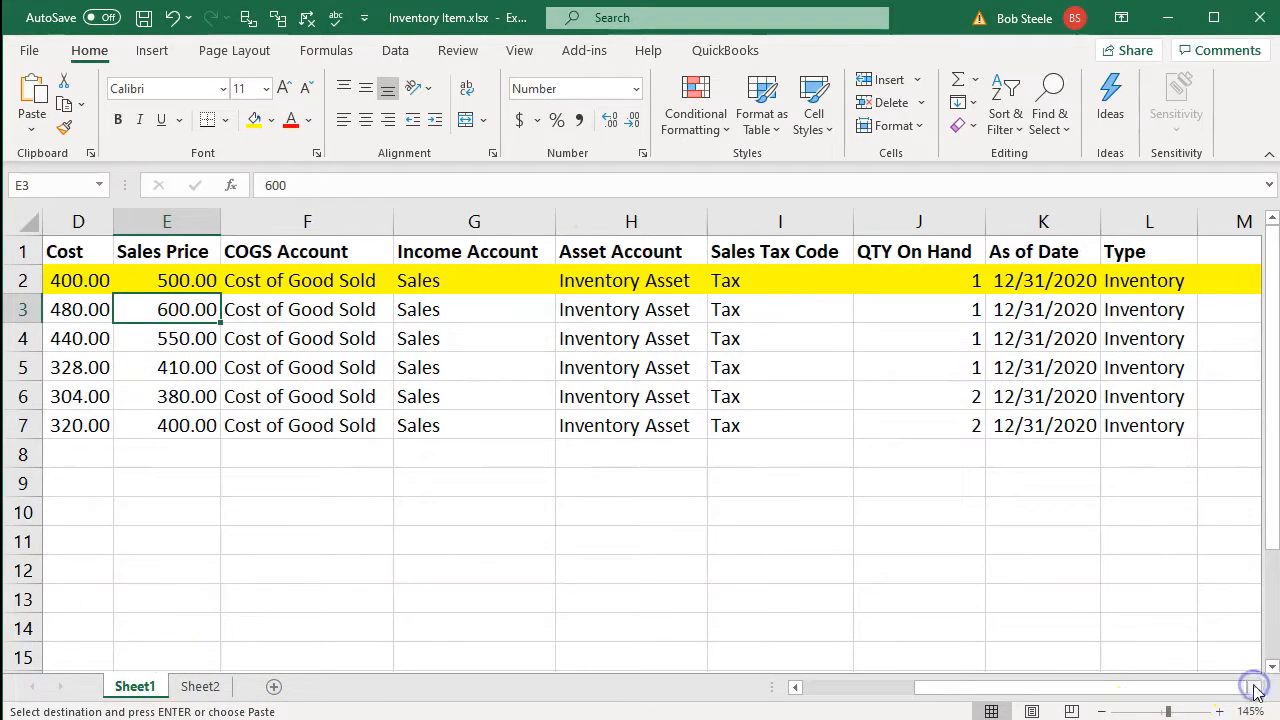
click(200, 688)
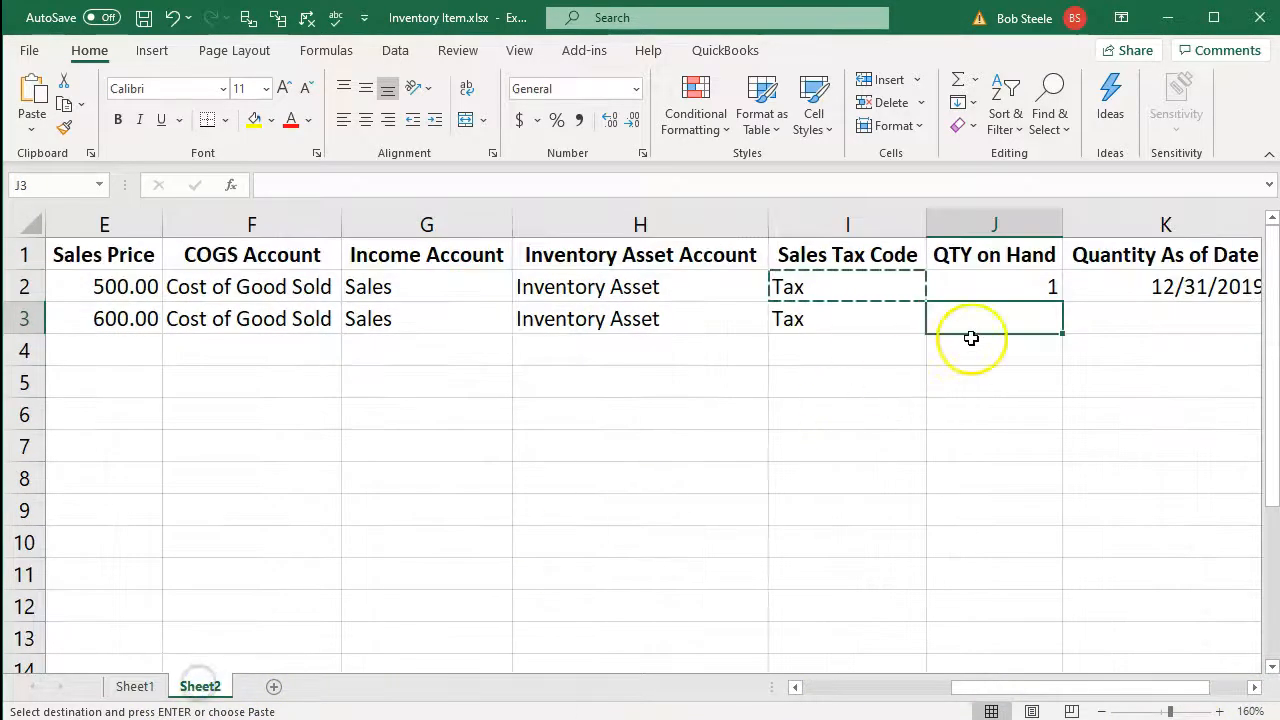
text(1)
key(Tab)
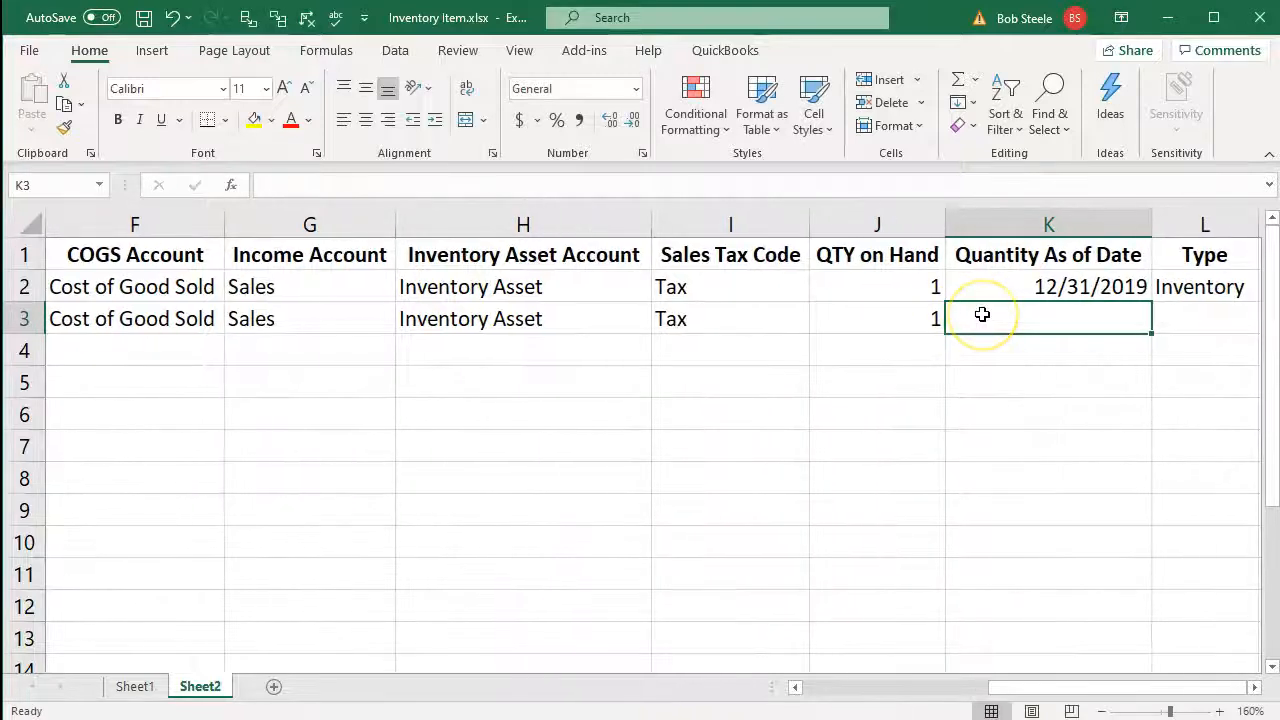
Copy the date 12/31/2019 and type Inventory from K2:L2 of Sheet2 into K3:L3.
drag(1052, 283, 1184, 289)
key(ctrl+c)
click(1057, 318)
key(ctrl+v)
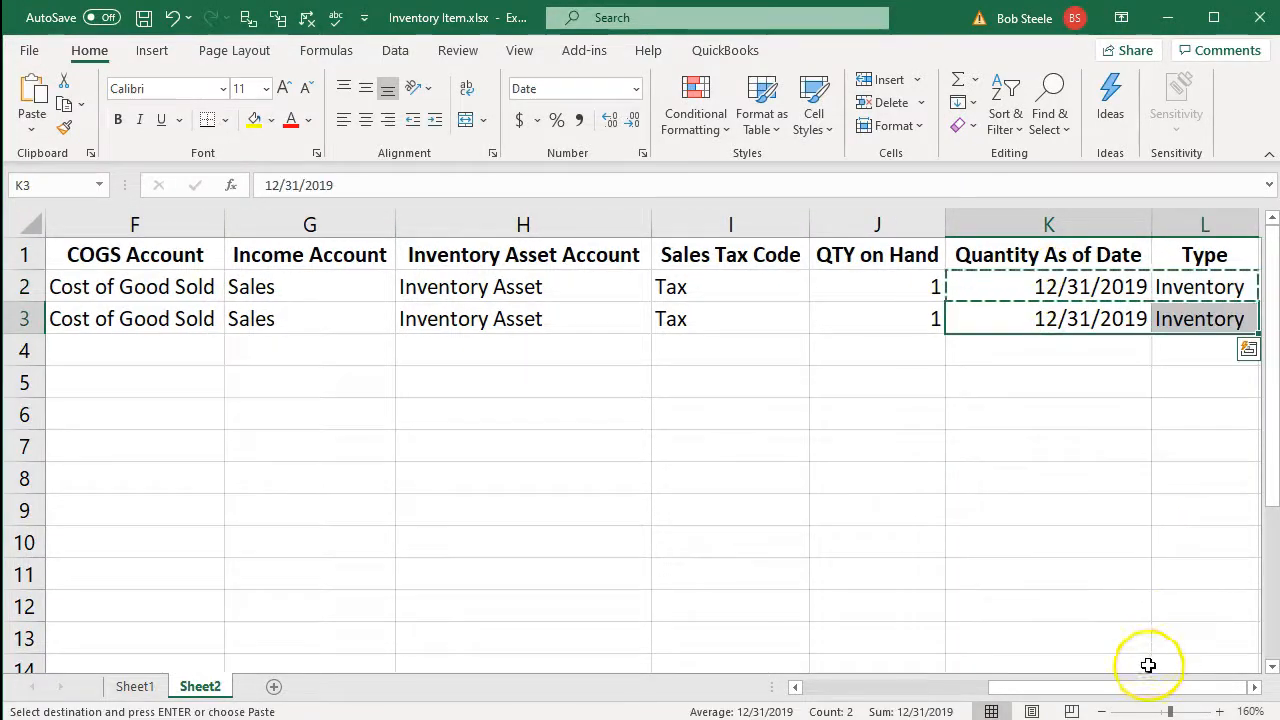
Highlight the ESP item's entire row 3 on Sheet1 with a yellow fill.
drag(1140, 687, 767, 688)
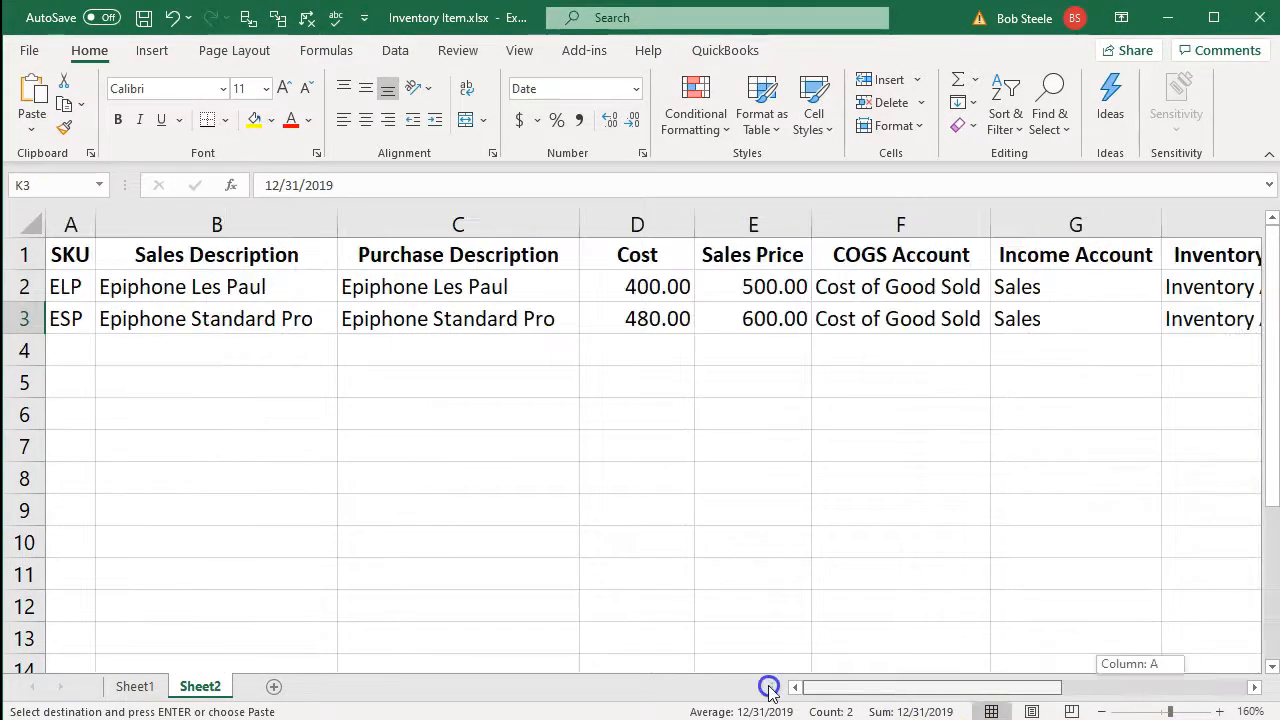
click(132, 686)
click(26, 309)
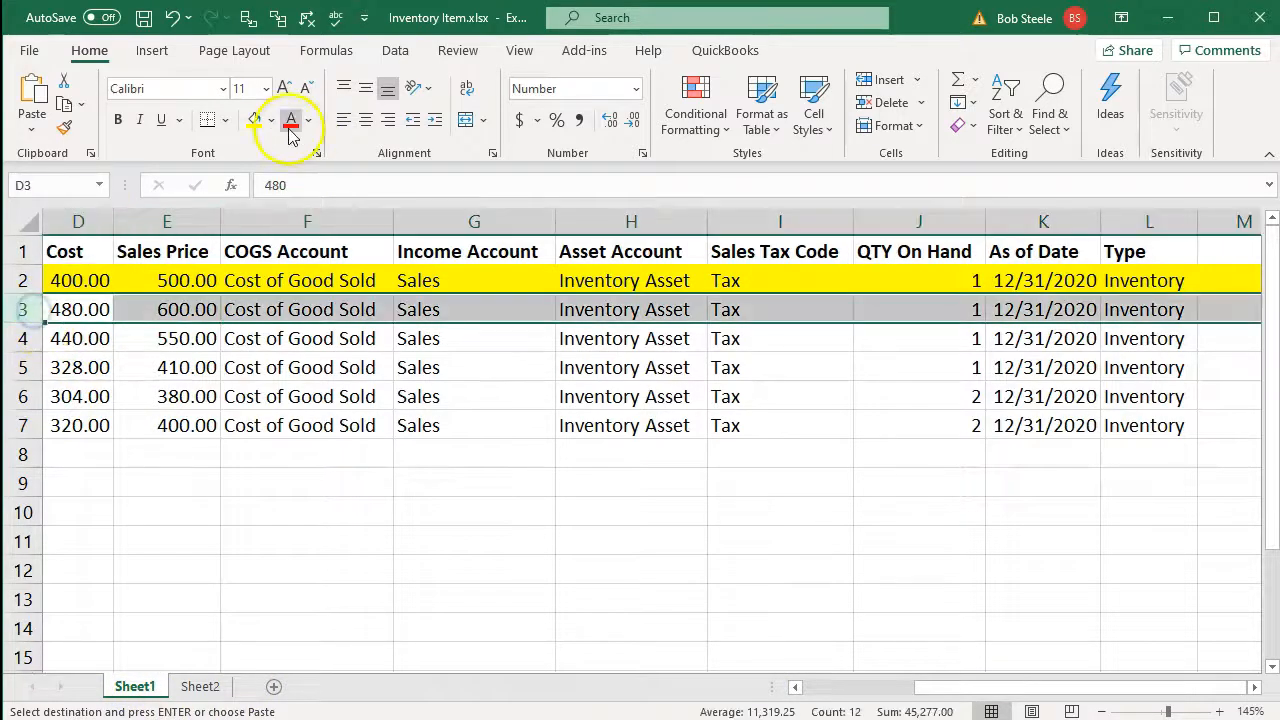
click(259, 118)
Copy the SKU ER and both Epiphone Riviera descriptions from Sheet1 into A4:C4 of Sheet2.
drag(971, 689, 629, 687)
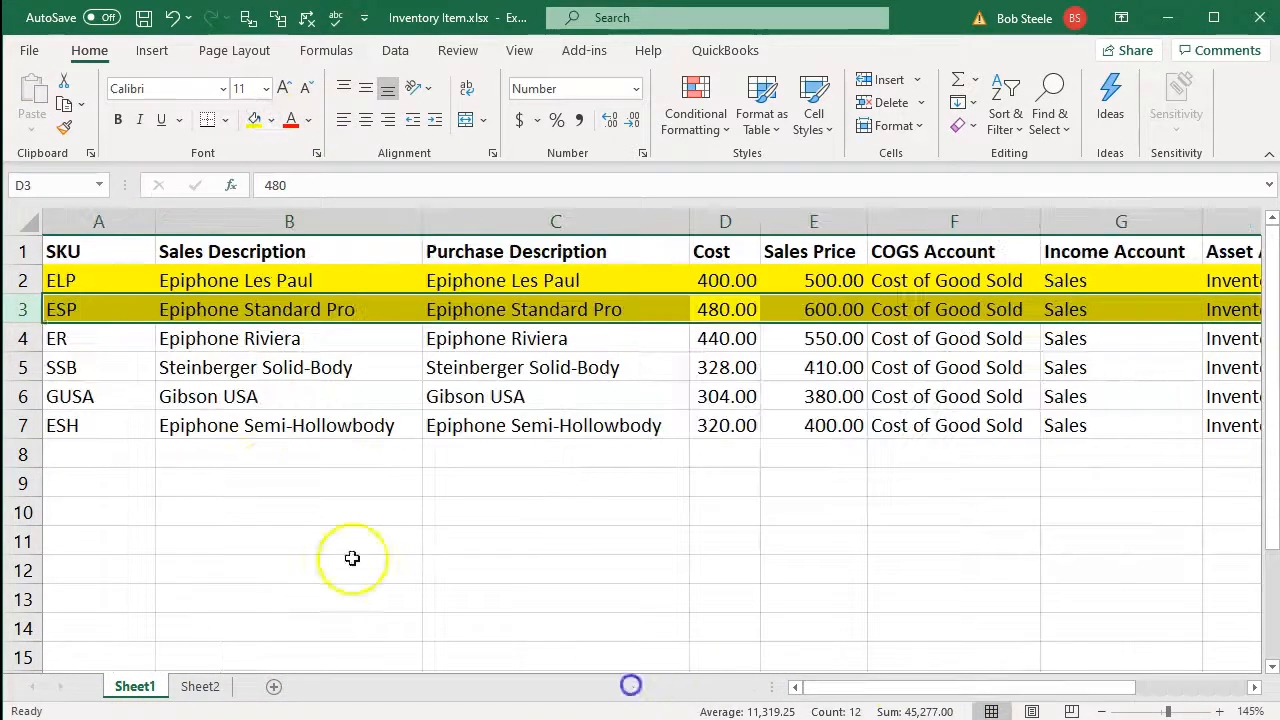
click(123, 345)
key(ctrl+c)
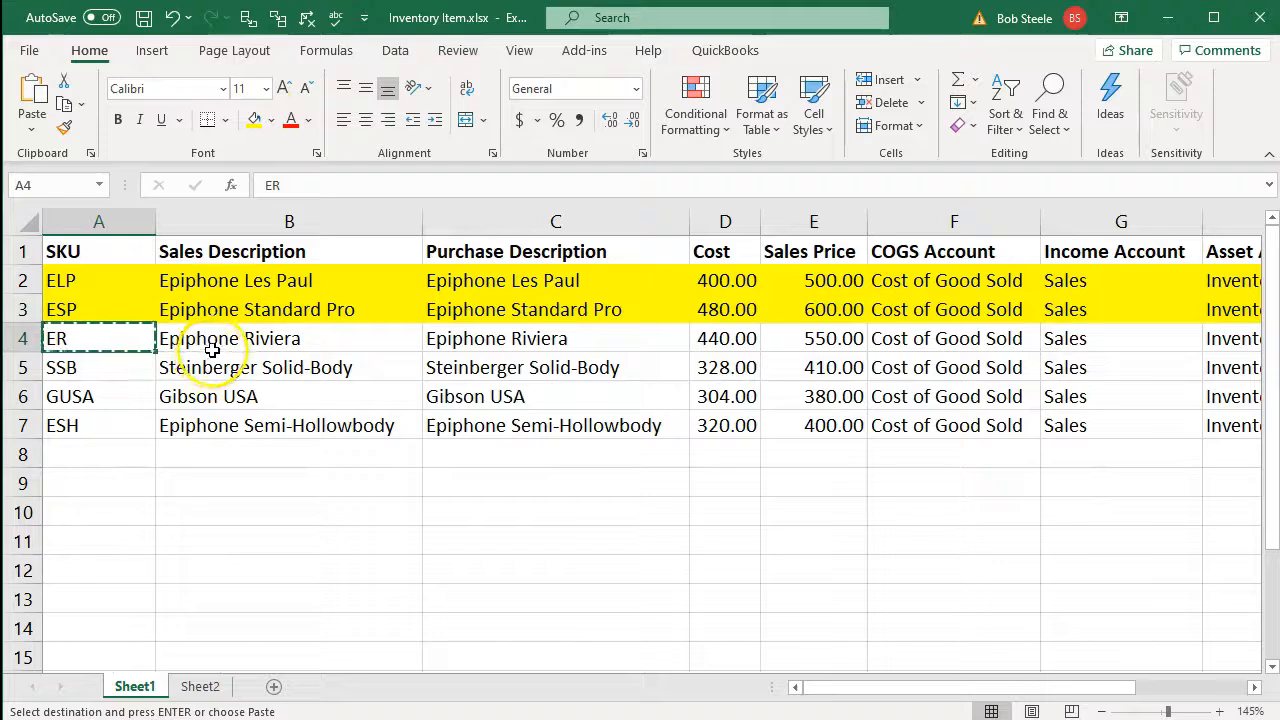
click(206, 365)
drag(100, 336, 474, 335)
key(ctrl+v)
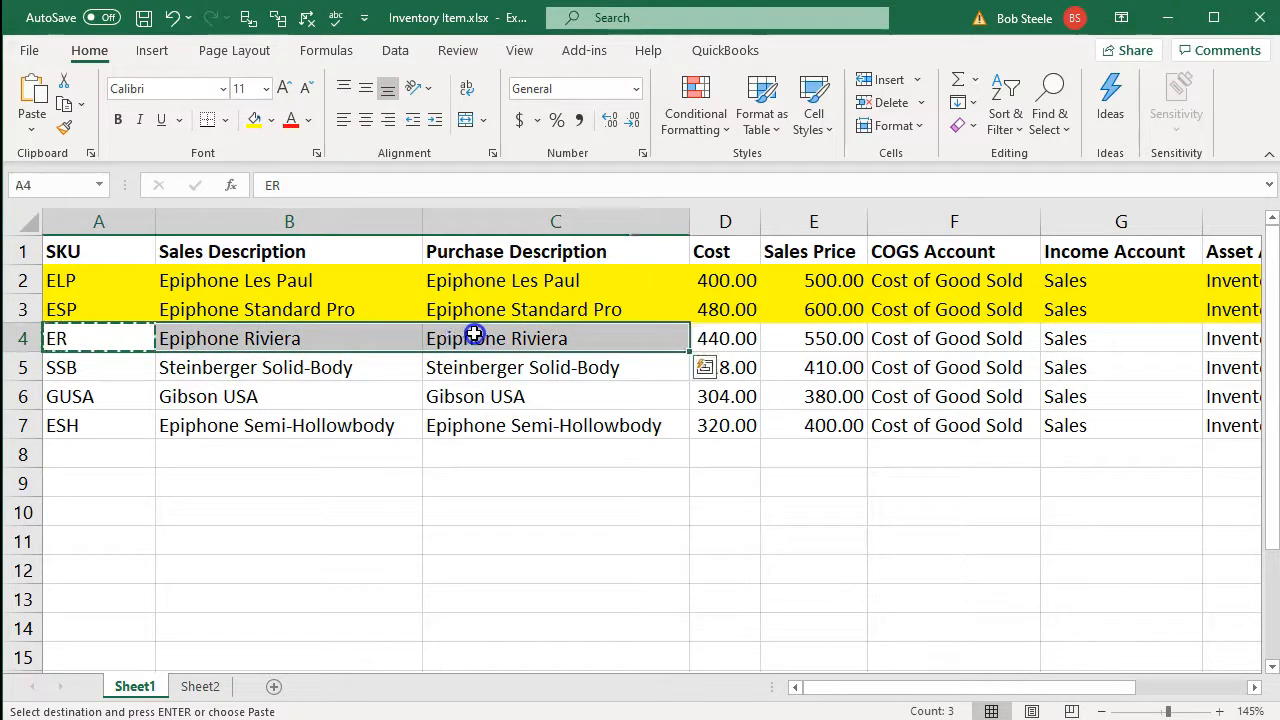
click(200, 686)
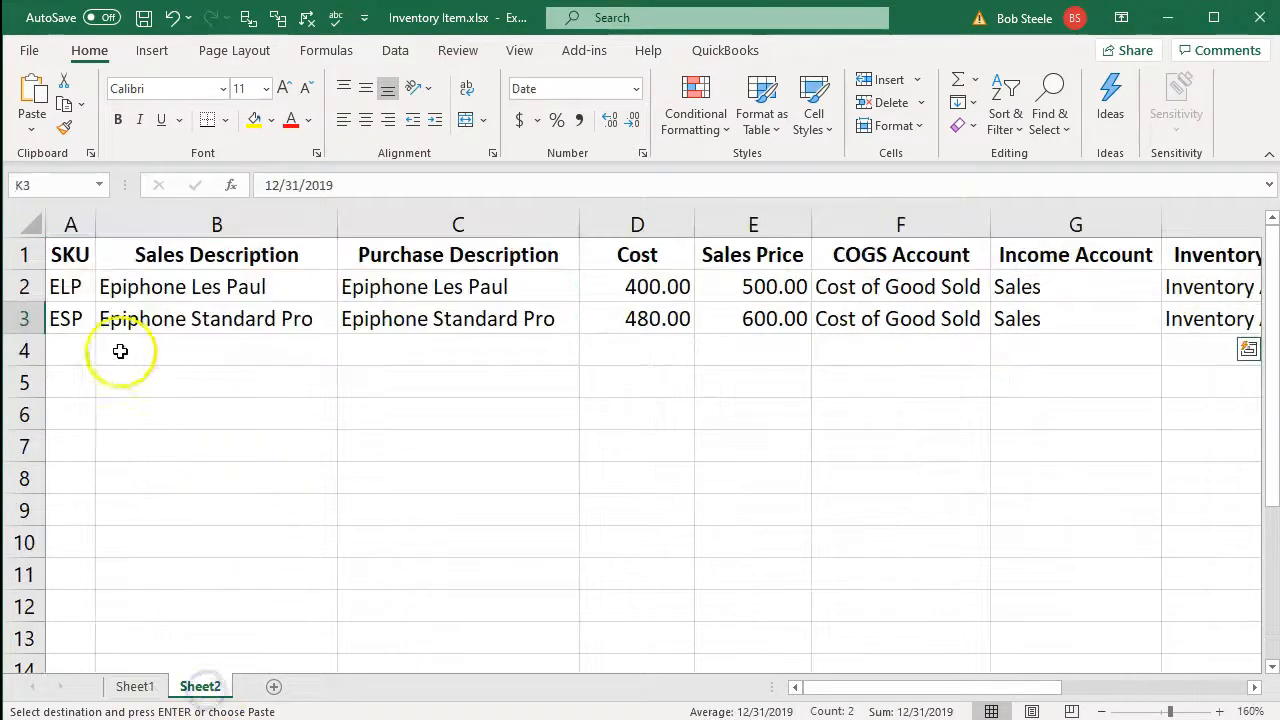
click(73, 348)
key(ctrl+v)
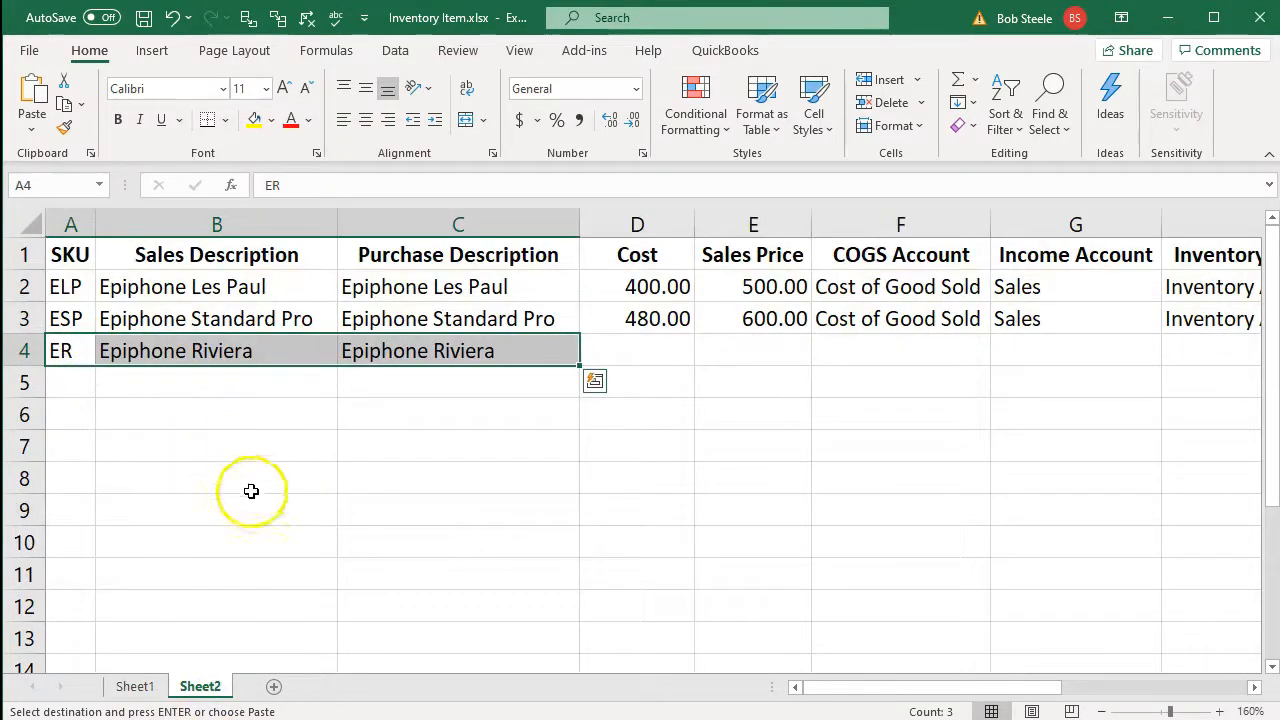
Copy the ER item's cost of 440.00 and sales price of 550.00 from Sheet1 into D4:E4 of Sheet2.
click(134, 686)
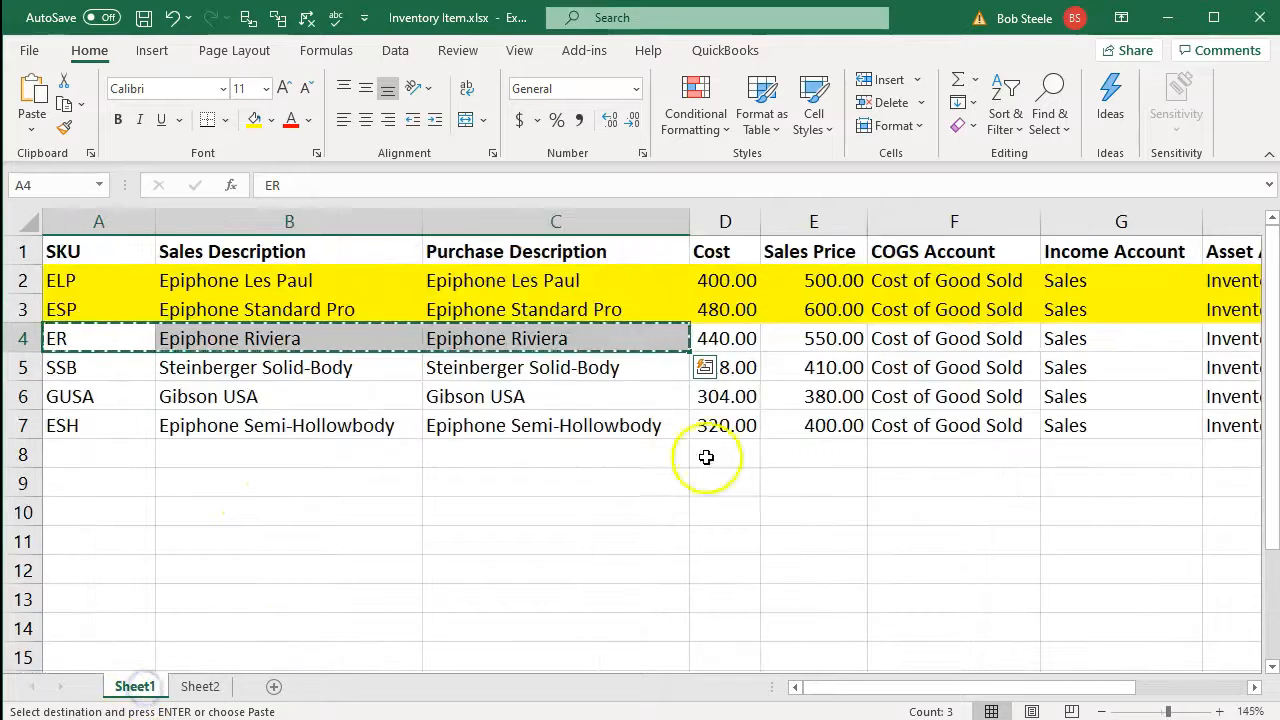
click(722, 338)
key(ctrl+c)
click(803, 372)
drag(750, 340, 783, 340)
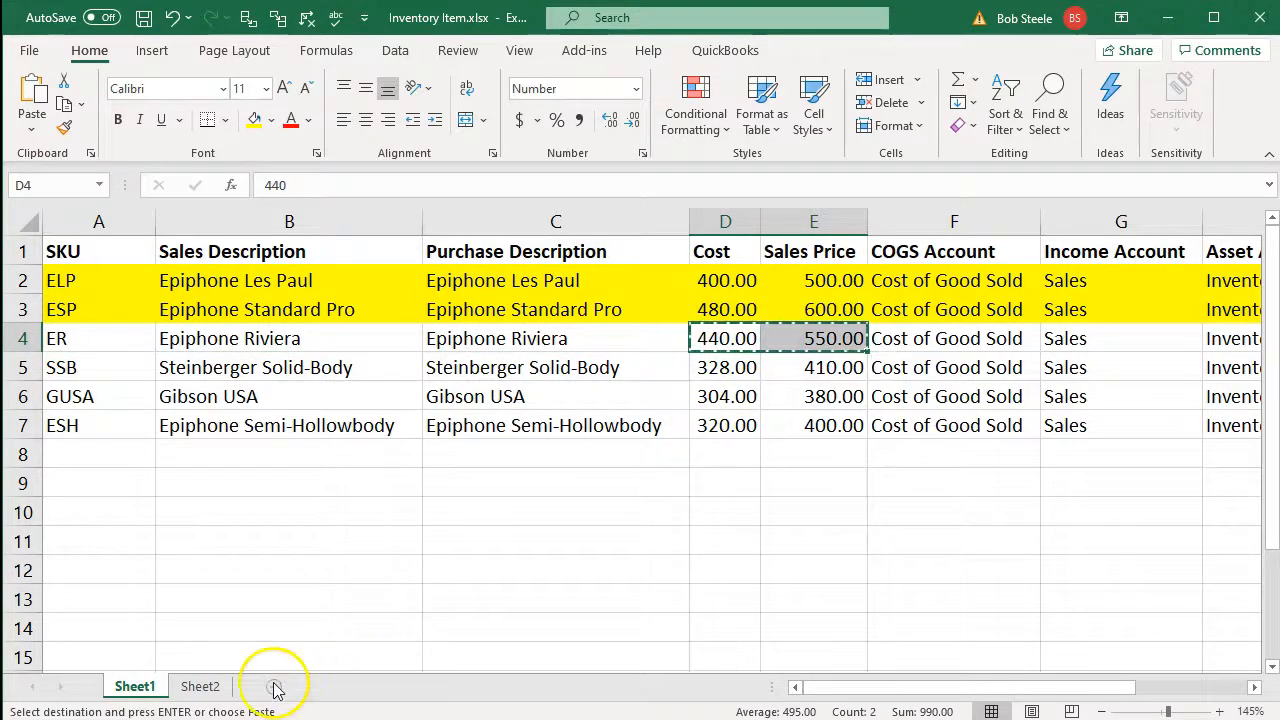
click(216, 686)
click(660, 345)
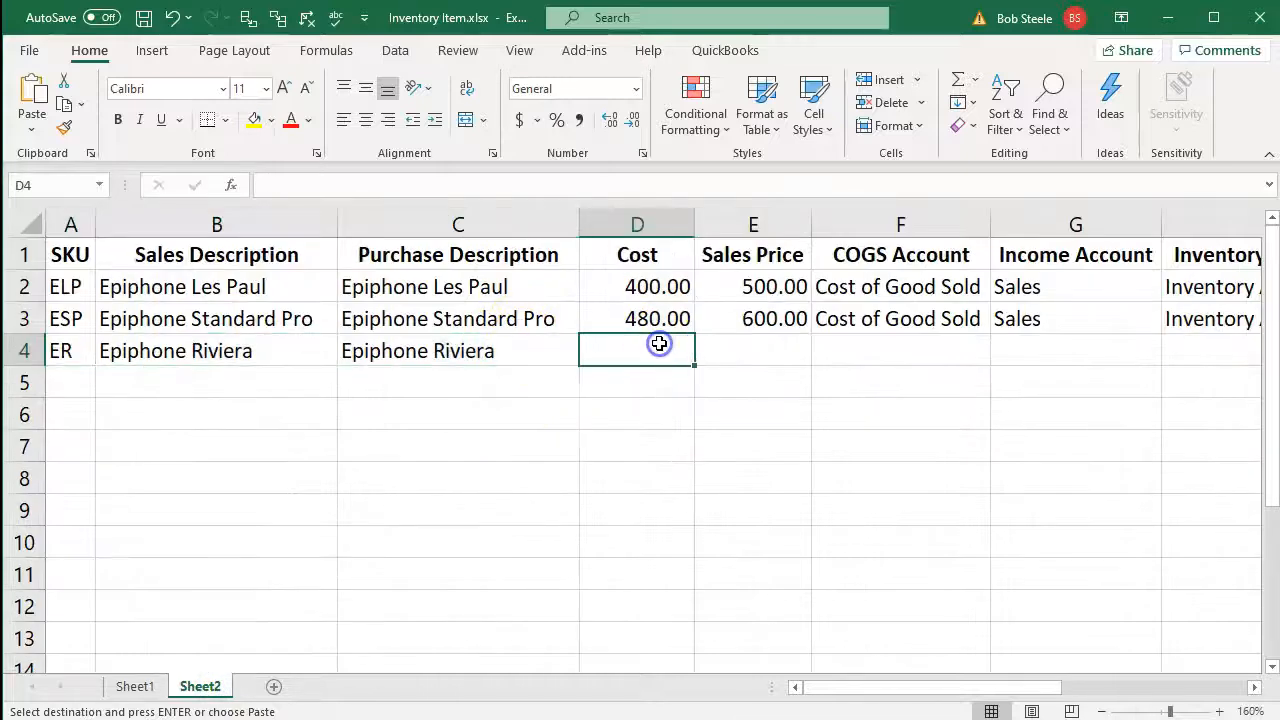
key(ctrl+v)
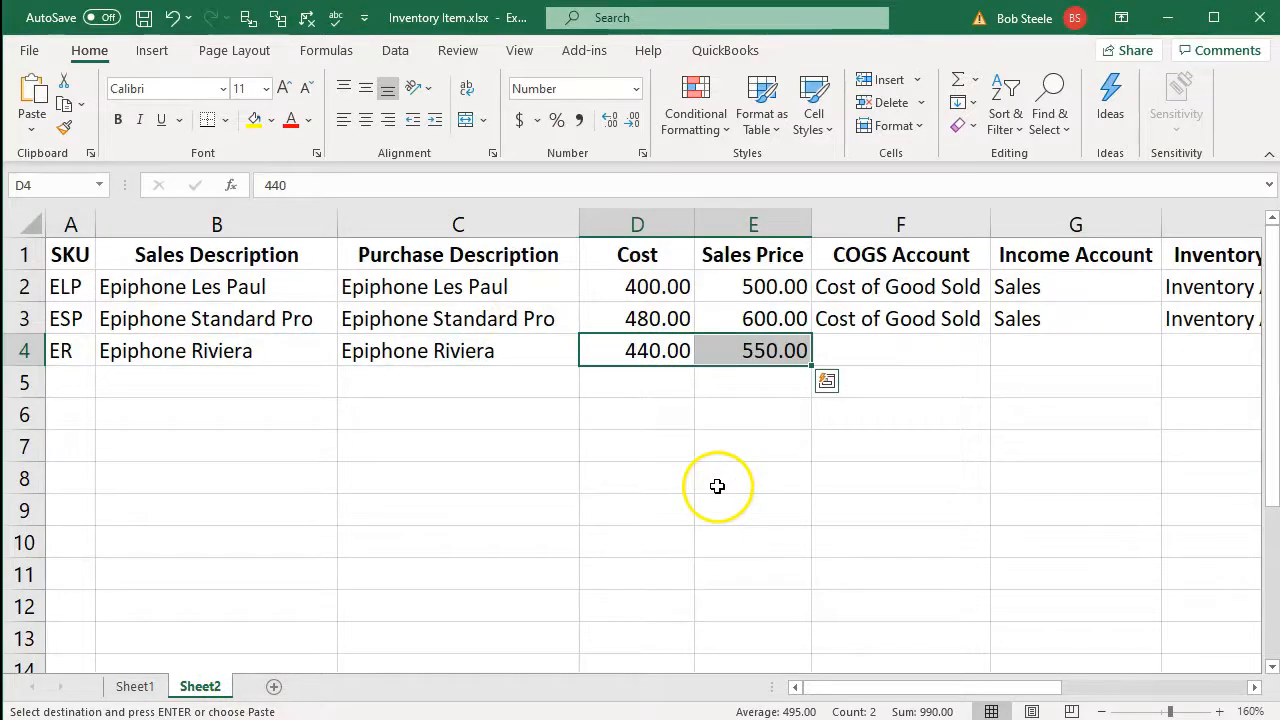
Copy the ER item's Cost of Good Sold, Sales and Inventory Asset accounts from Sheet1 into F4:H4 of Sheet2.
click(133, 687)
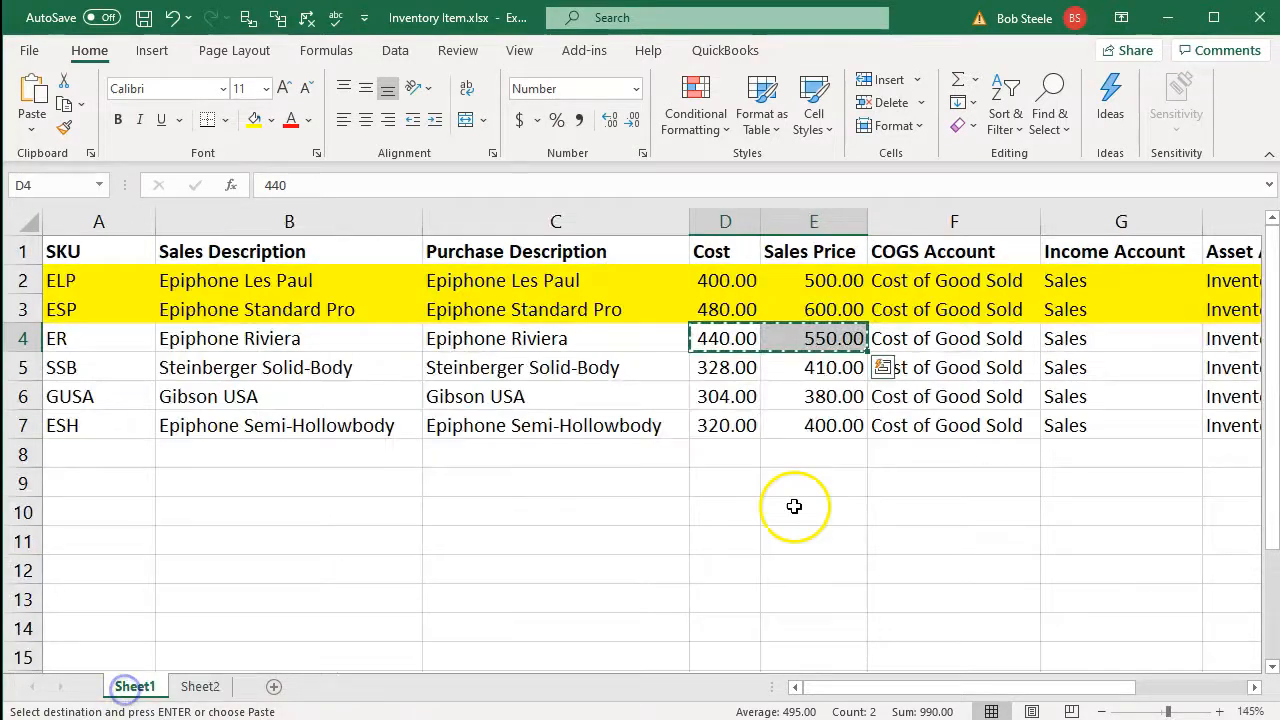
click(966, 338)
drag(1043, 338, 1219, 341)
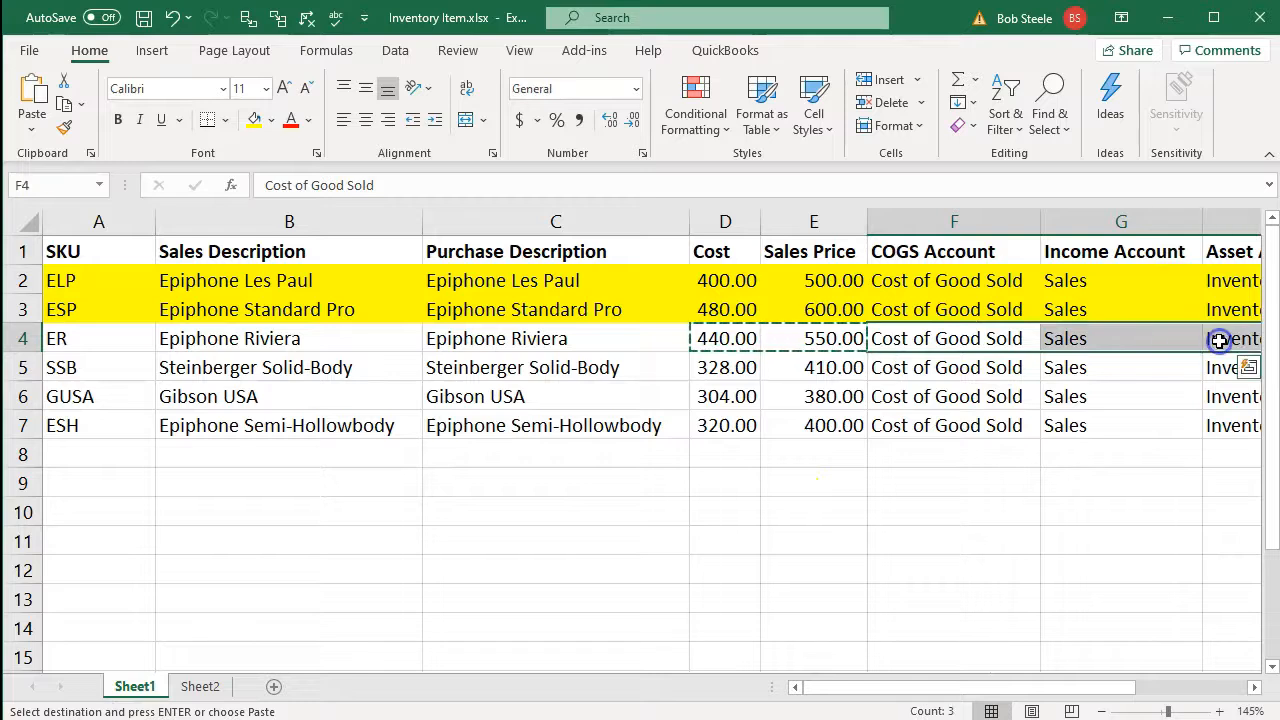
click(200, 686)
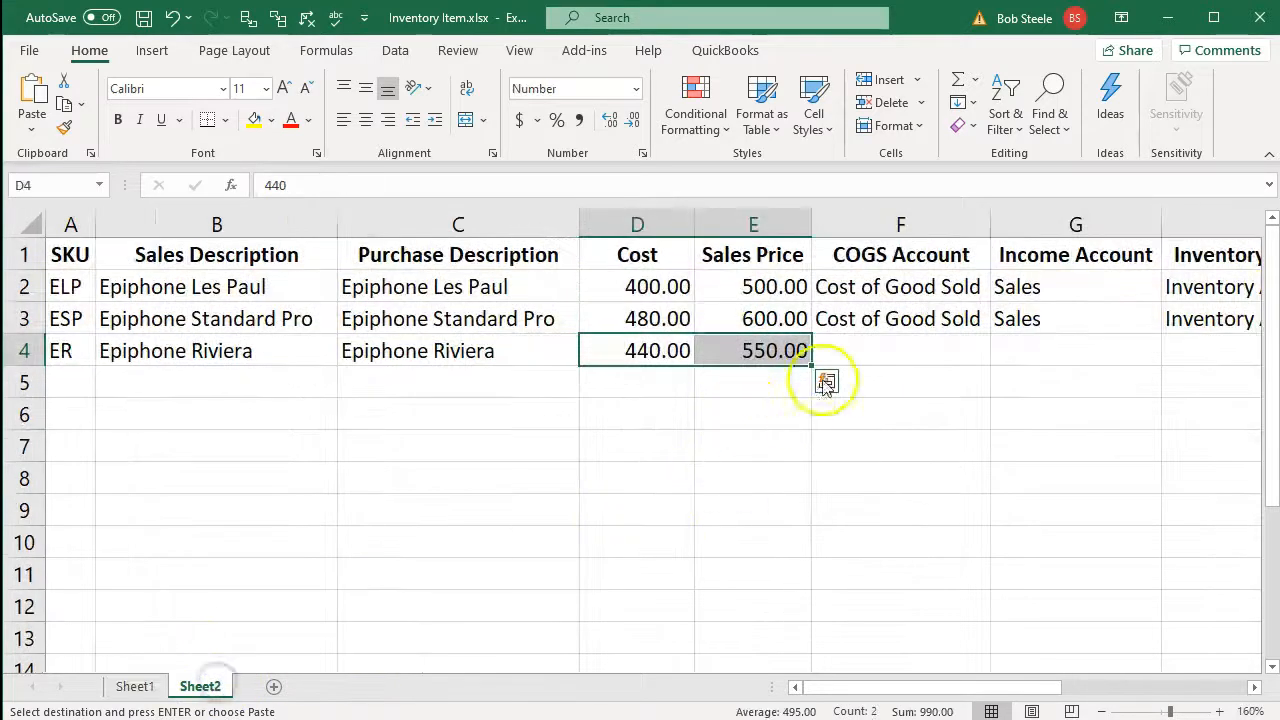
click(882, 360)
key(ctrl+v)
Copy the sales tax code Tax from I3 into I4 of Sheet2.
click(1254, 687)
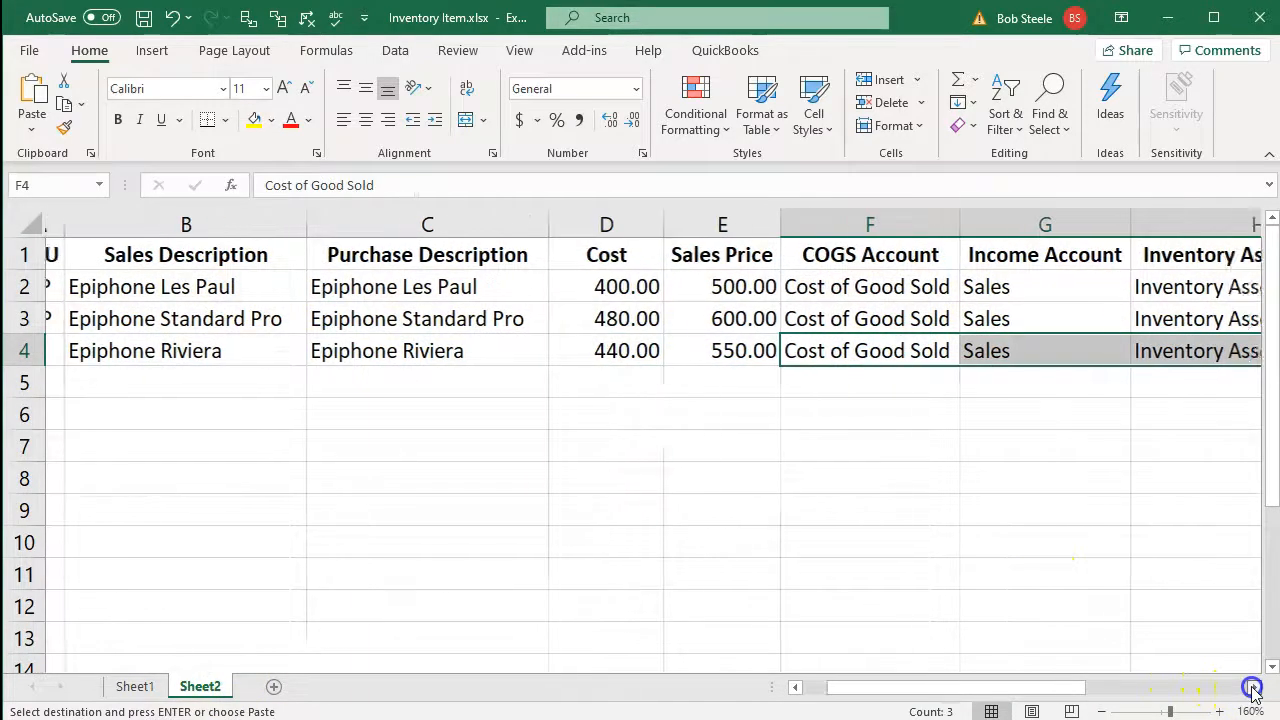
click(763, 320)
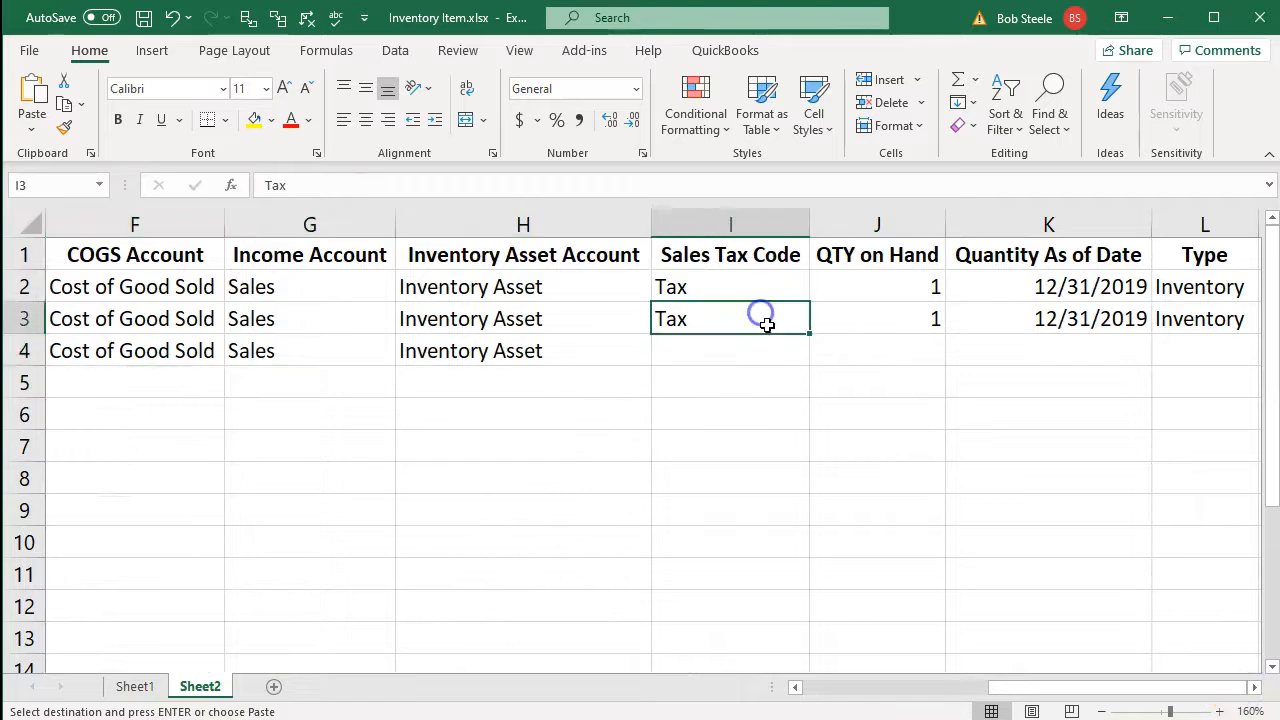
click(771, 356)
key(ctrl+v)
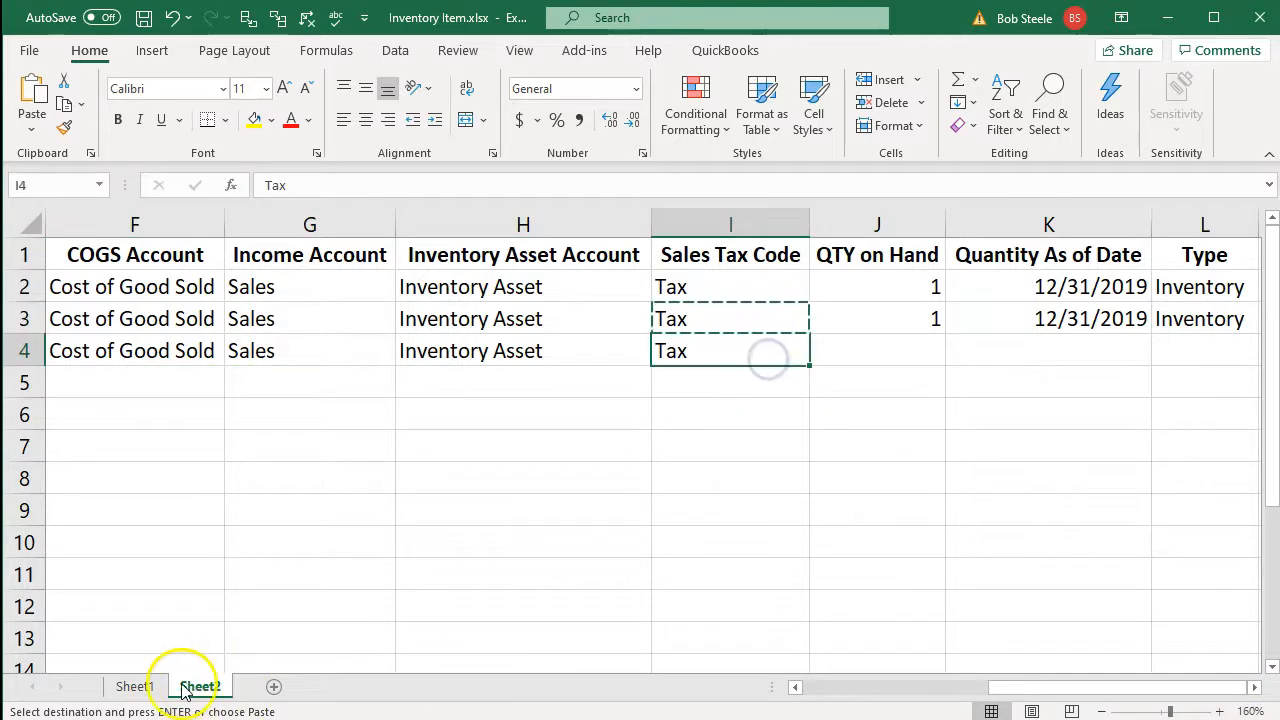
Check the ER item's quantity on Sheet1 and enter 1 as its QTY on Hand in J4 of Sheet2.
click(134, 686)
drag(1085, 687, 1190, 672)
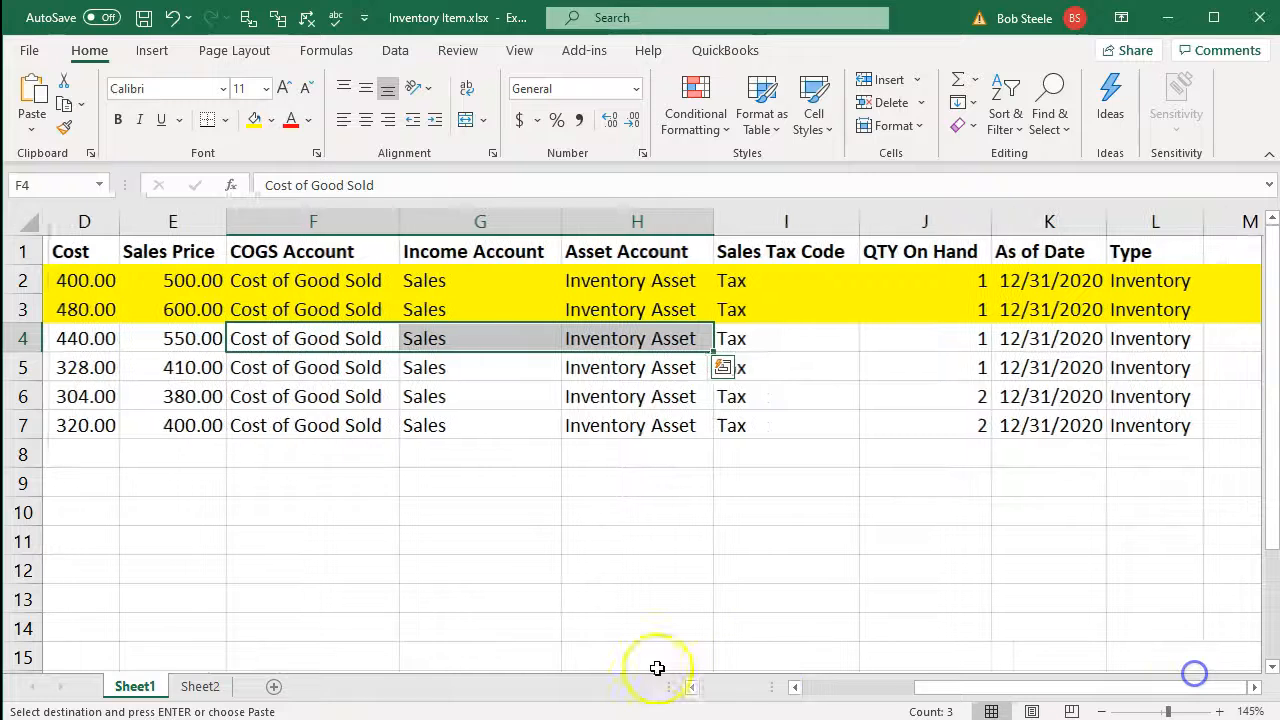
click(205, 686)
click(906, 350)
text(1)
Copy the date 12/31/2019 and type Inventory from K3:L3 into K4:L4 of Sheet2, and go to cell A5.
key(Tab)
key(Up)
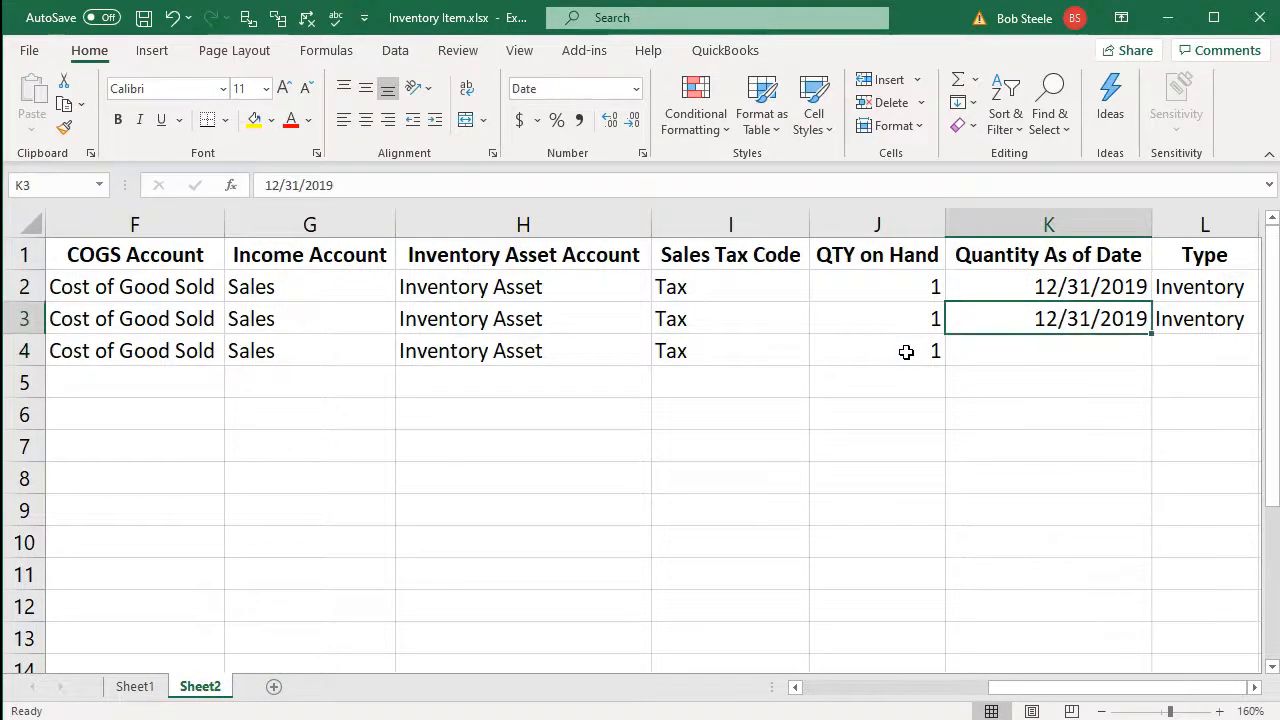
key(Down)
key(ctrl+v)
key(Tab)
key(Up)
key(Escape)
key(ctrl+c)
key(Down)
key(ctrl+v)
key(Left)
key(Left)
key(Left)
key(Left)
key(Left)
key(Left)
key(Left)
key(Left)
key(Left)
key(Left)
key(Left)
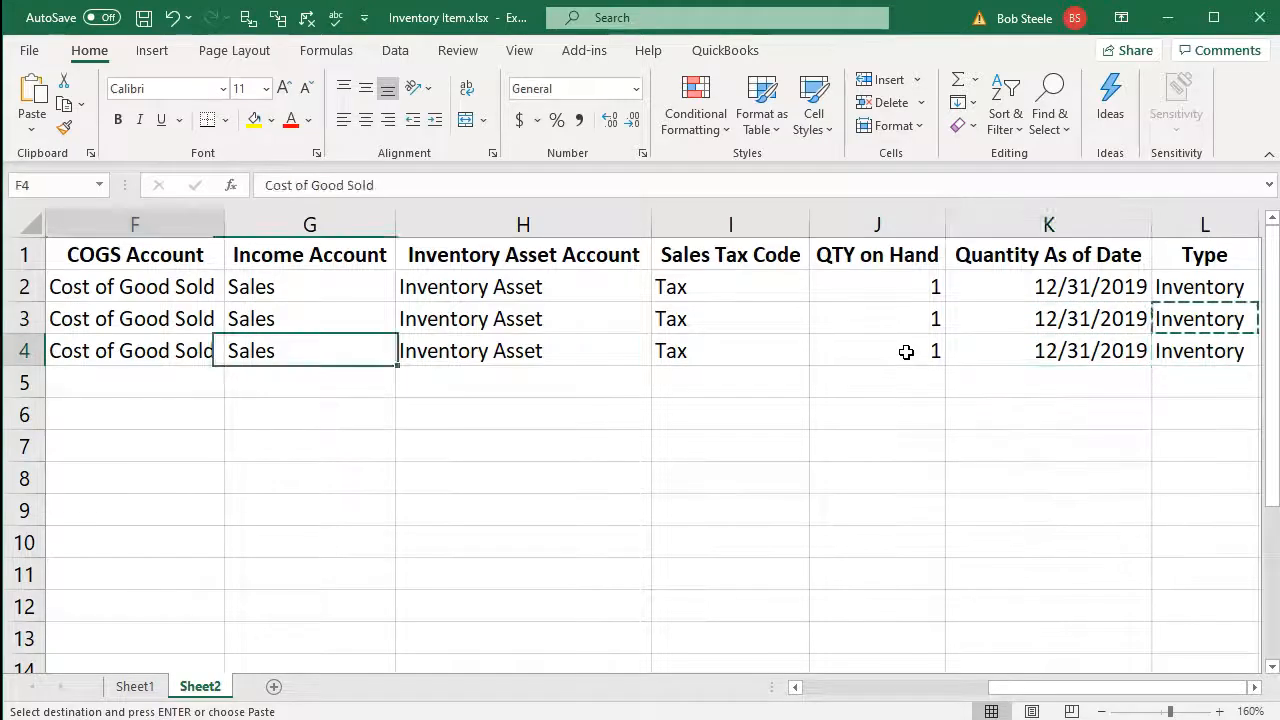
key(Down)
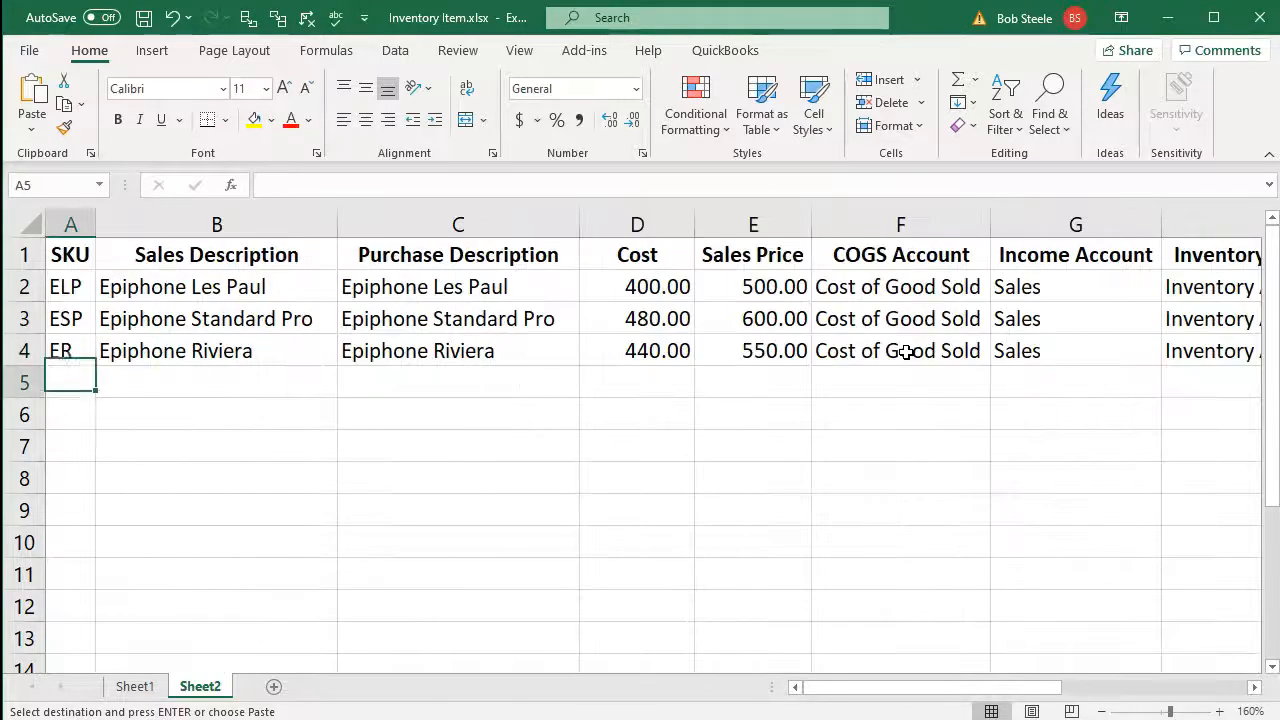
Highlight the ER item's entire row 4 on Sheet1 with a yellow fill.
click(127, 690)
click(971, 686)
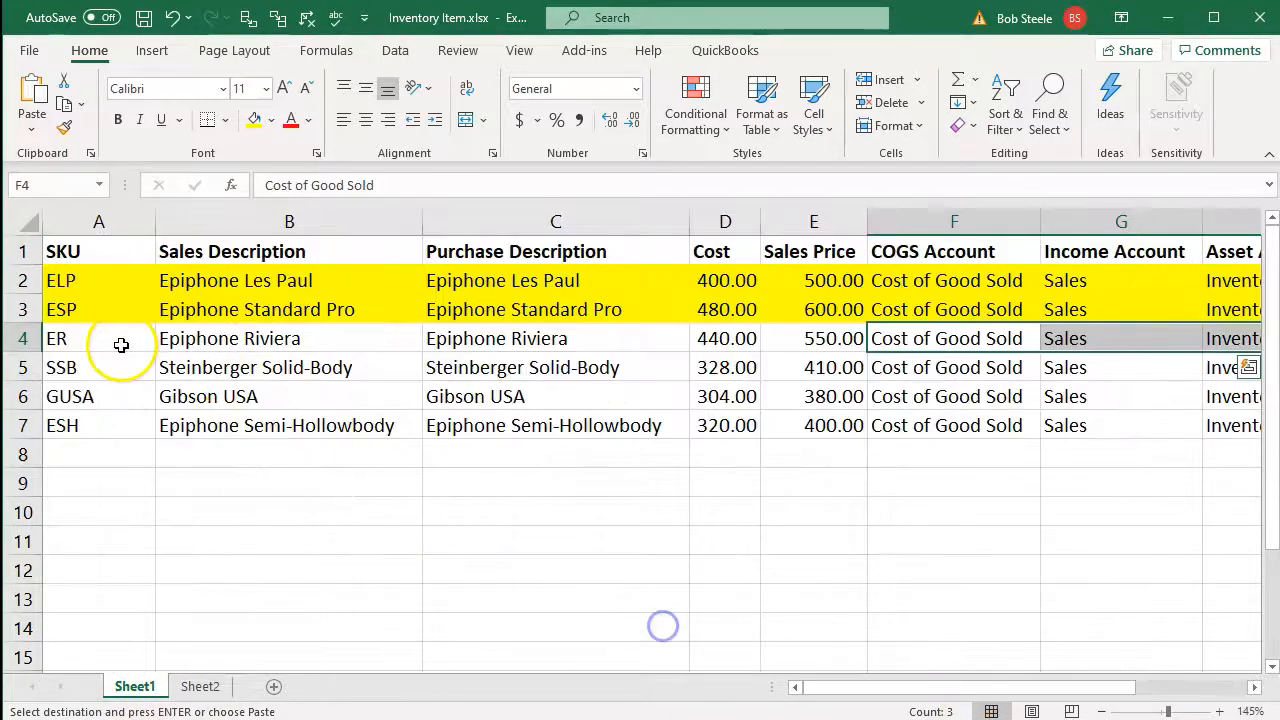
click(32, 340)
click(256, 119)
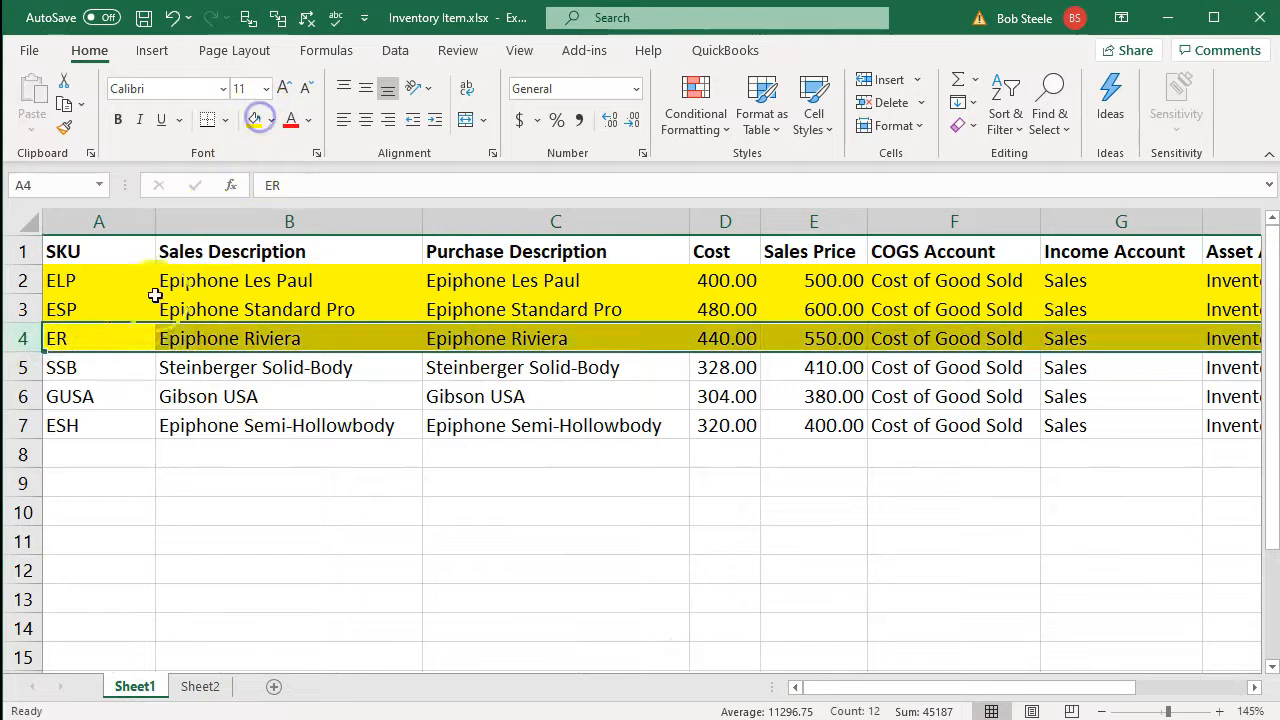
Copy the SKU SSB and both Steinberger Solid-Body descriptions from Sheet1 into A5:C5 of Sheet2.
drag(107, 370, 456, 358)
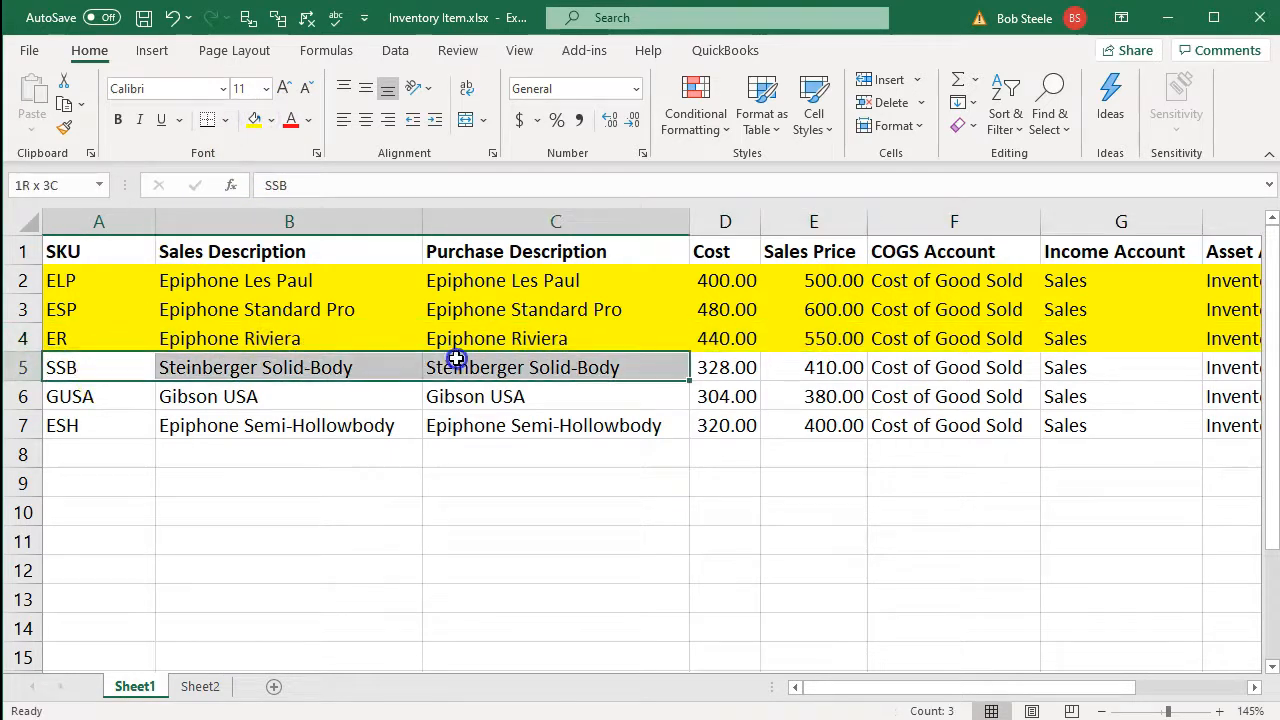
key(ctrl+c)
click(195, 686)
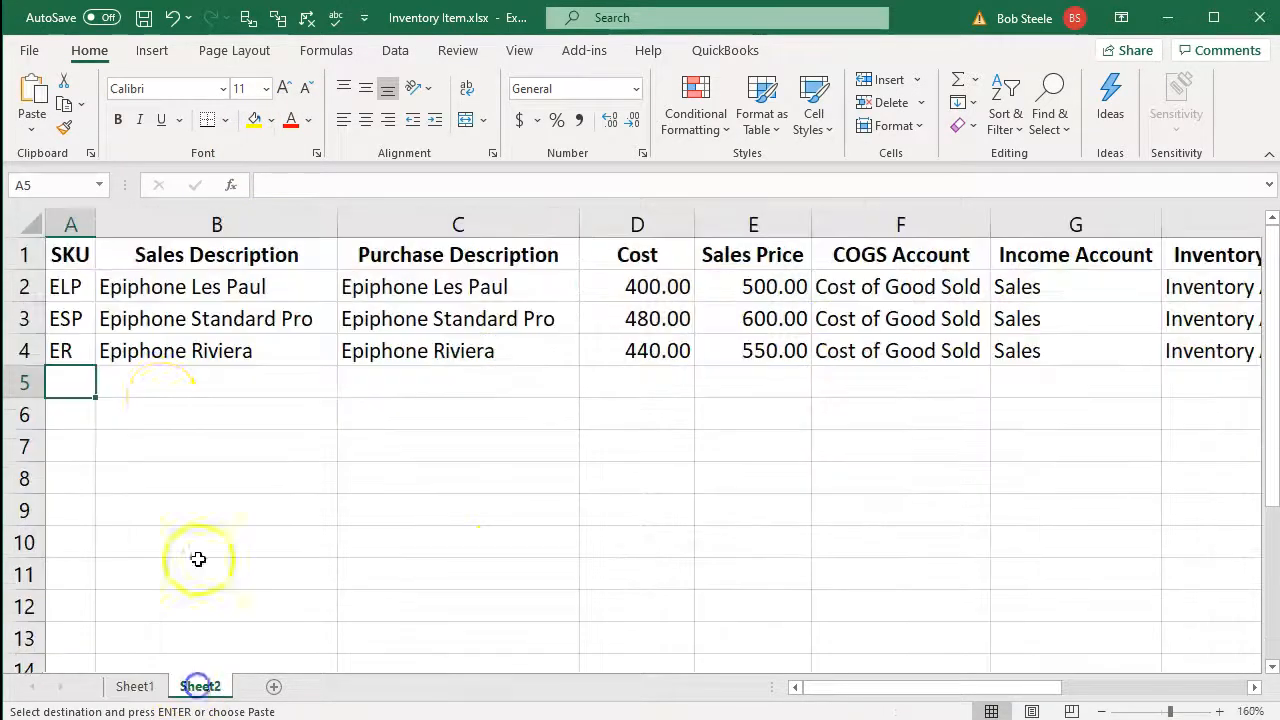
key(ctrl+v)
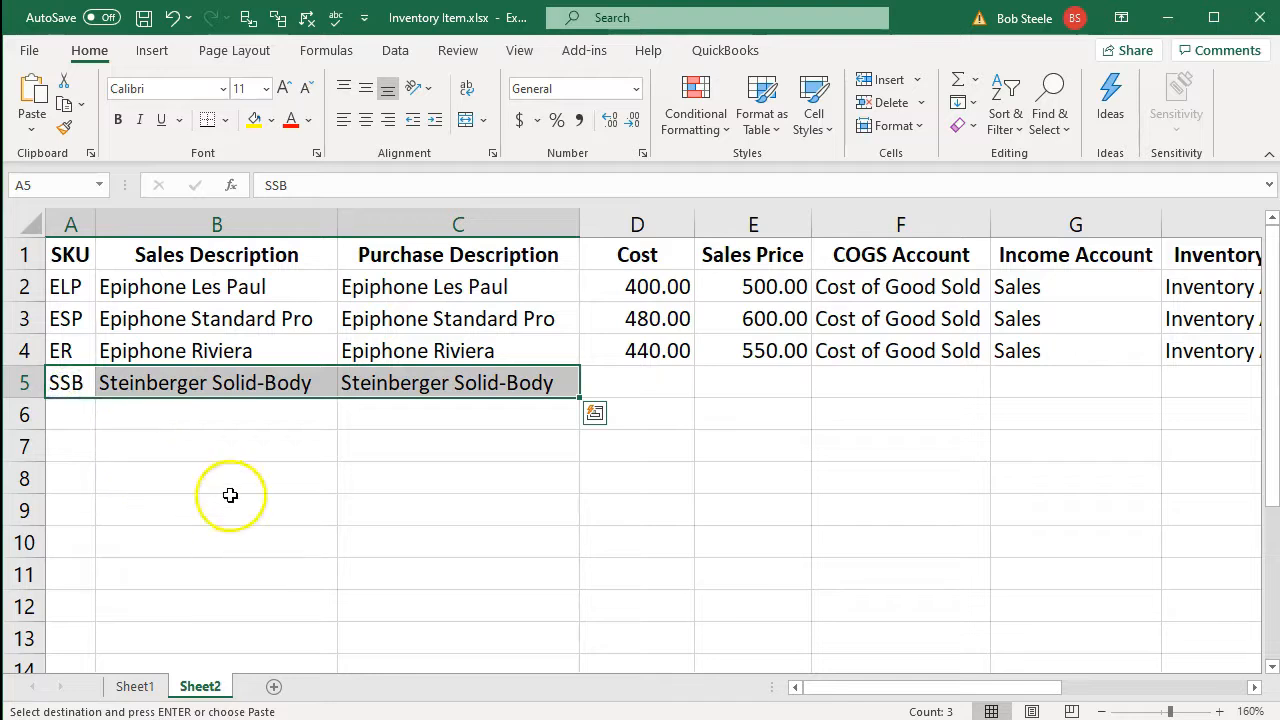
click(283, 474)
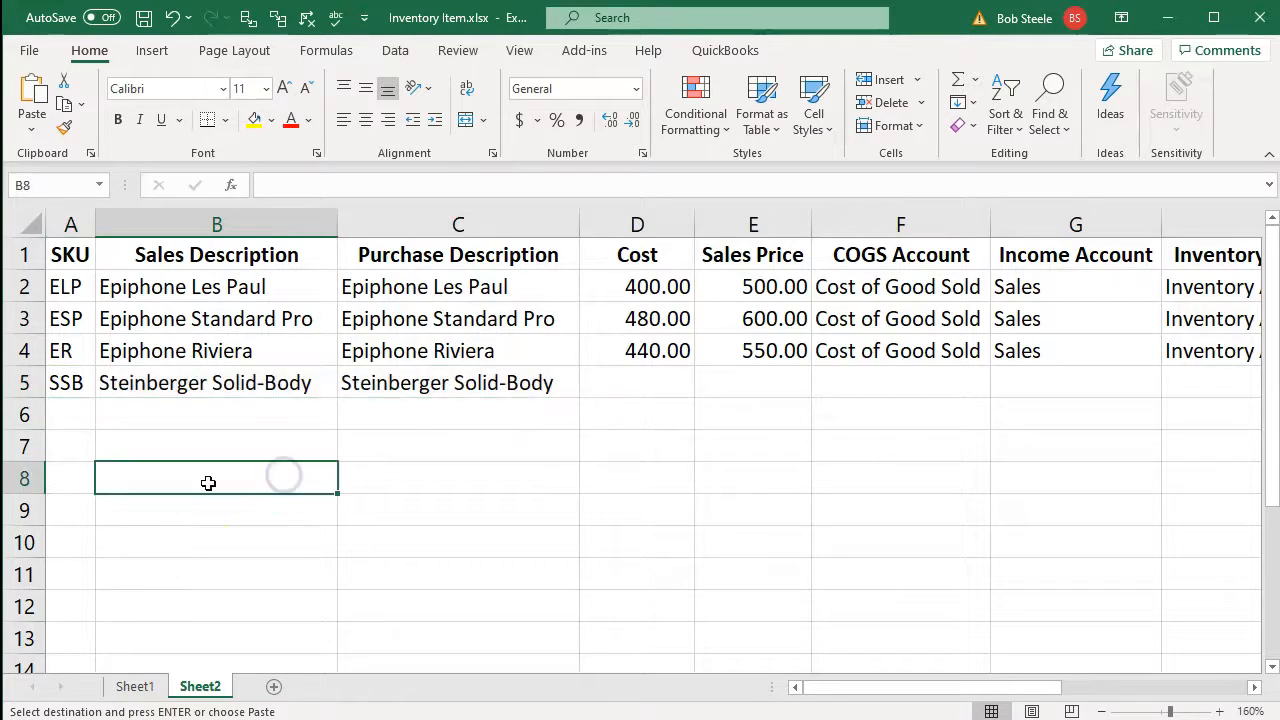
Copy the SSB item's cost of 328.00 and sales price of 410.00 from Sheet1 into D5:E5 of Sheet2.
click(605, 379)
click(140, 686)
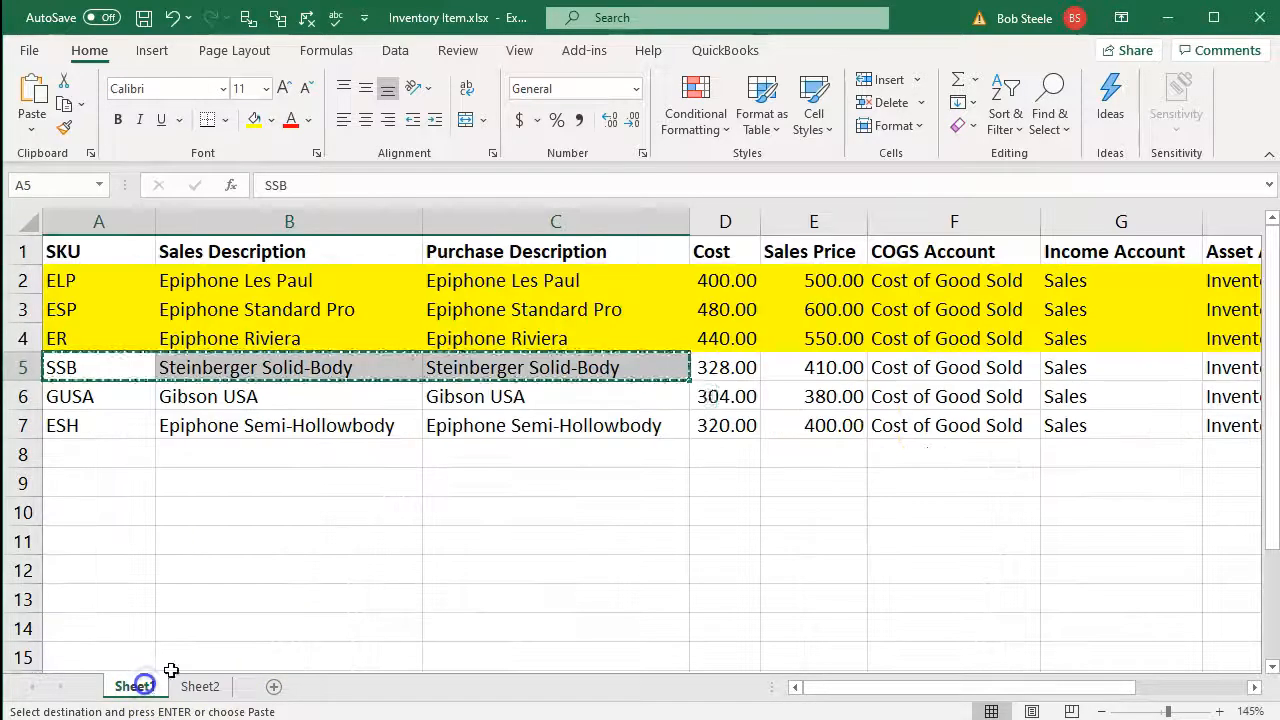
drag(740, 369, 780, 369)
key(ctrl+c)
click(200, 686)
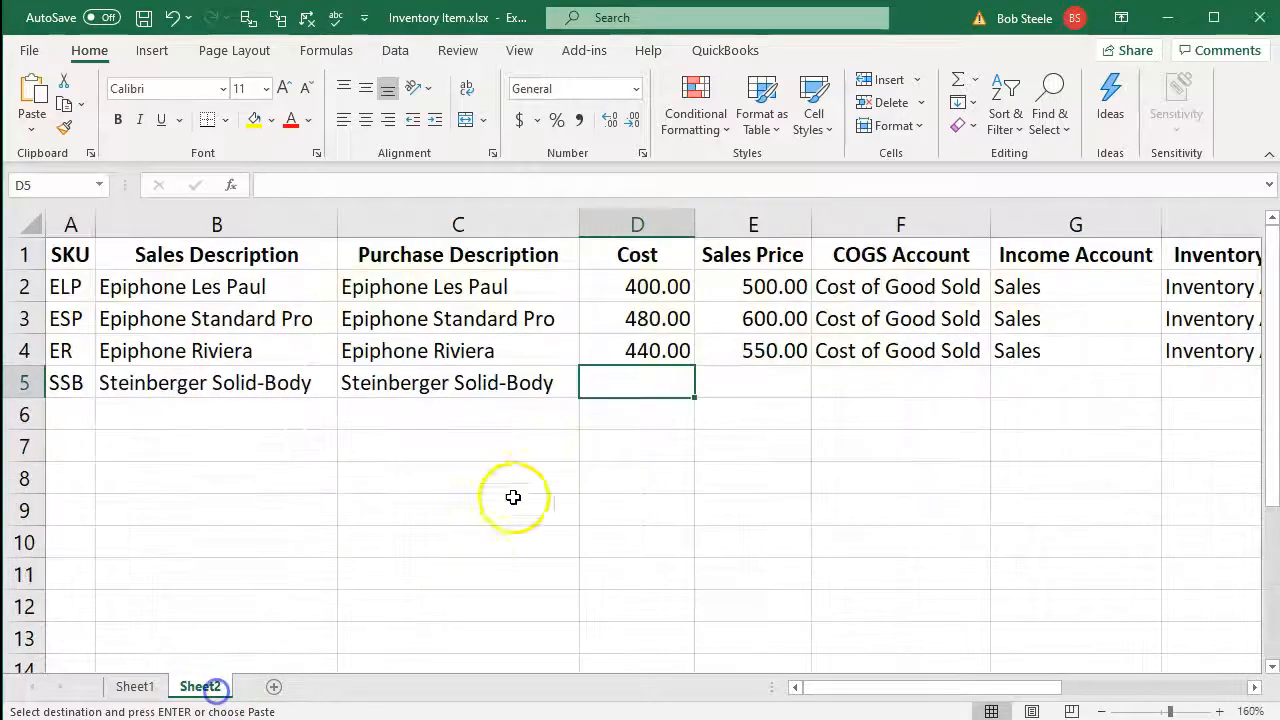
click(632, 385)
key(ctrl+v)
Copy the Cost of Good Sold, Sales and Inventory Asset accounts from F4:H4 into F5:H5 of Sheet2.
drag(929, 362, 1227, 356)
key(ctrl+c)
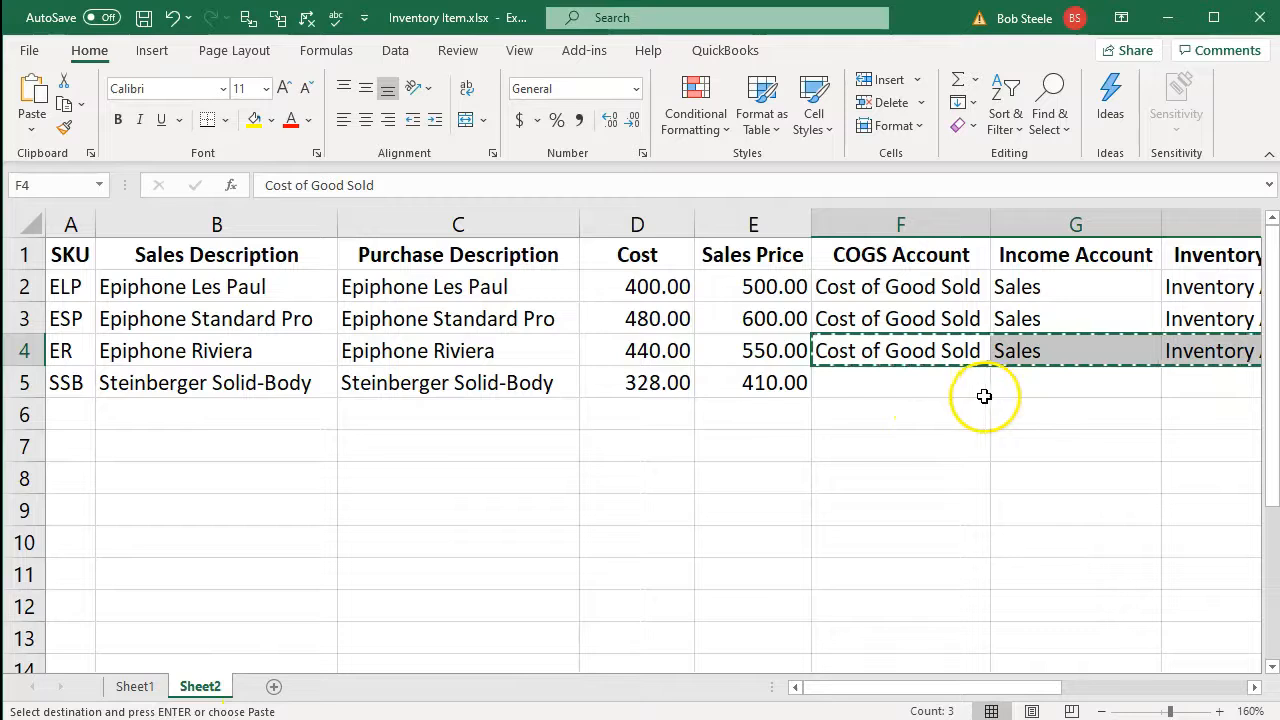
click(968, 383)
key(ctrl+v)
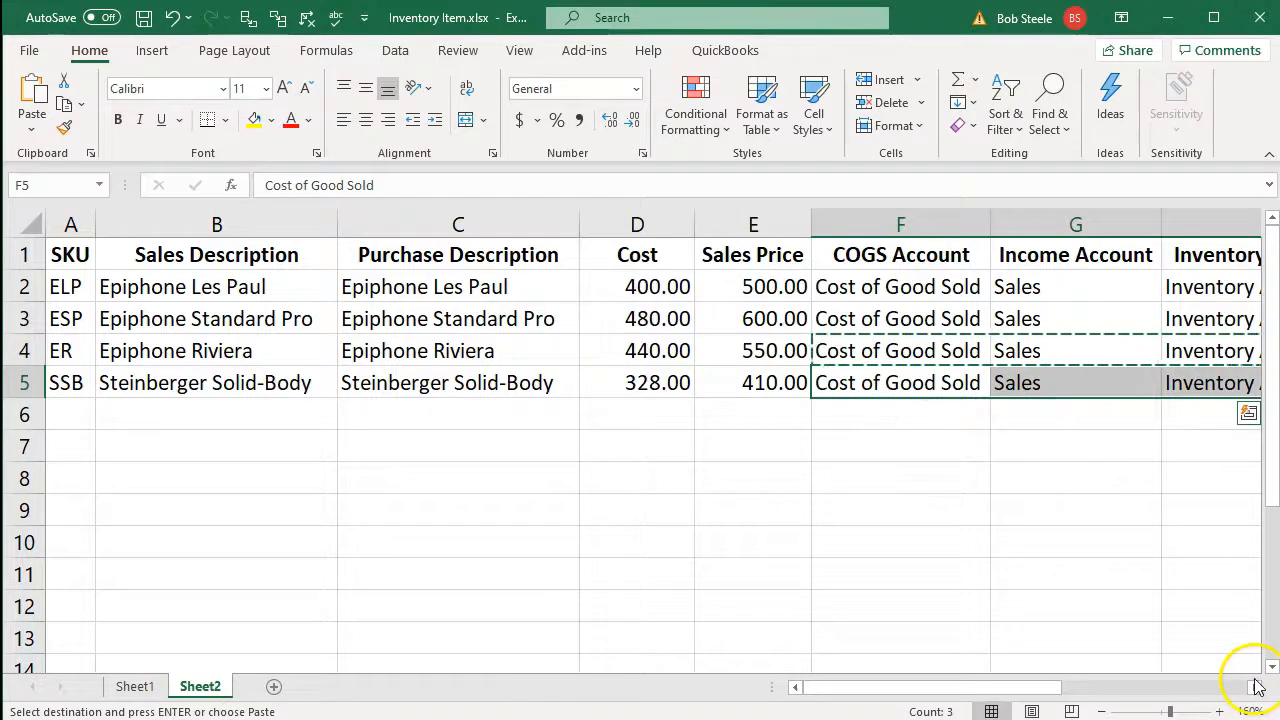
Copy the sales tax code Tax from I4 into I5 of Sheet2.
click(1257, 686)
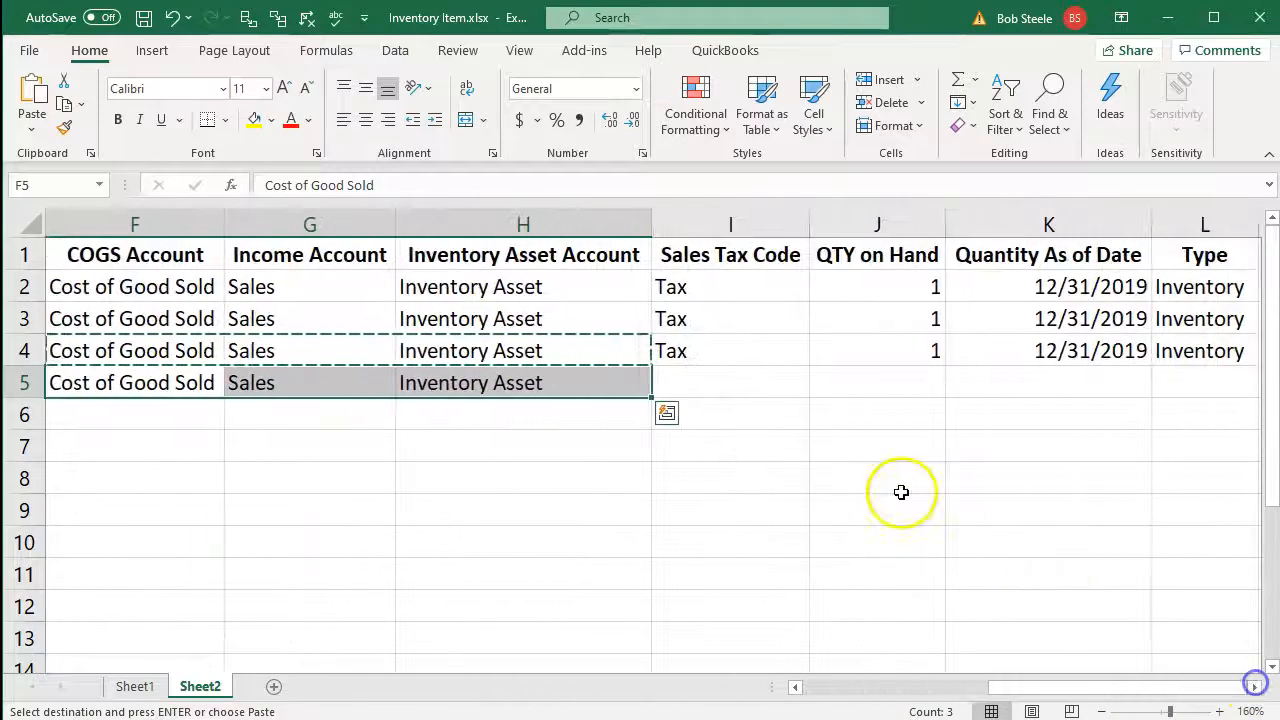
click(718, 355)
key(ctrl+c)
click(743, 380)
key(ctrl+v)
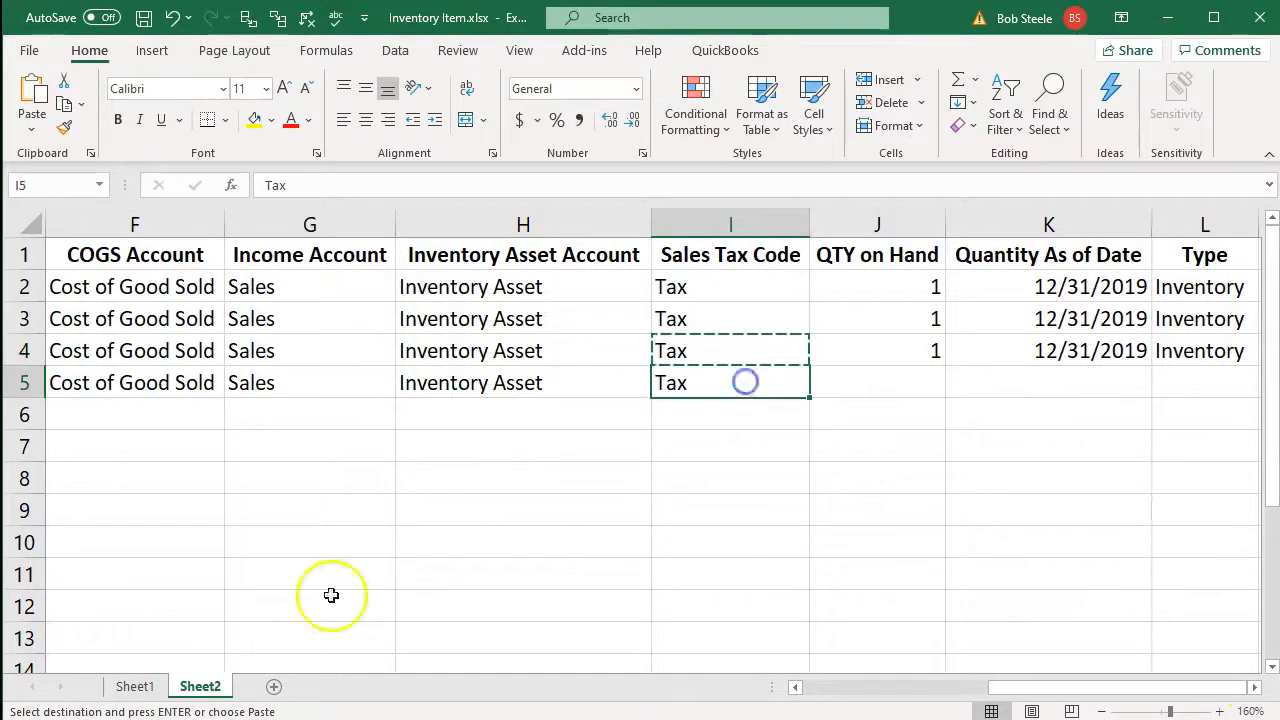
Check the SSB item's quantity on Sheet1 and enter 1 as its QTY on Hand in J5 of Sheet2.
click(158, 688)
drag(886, 690, 970, 688)
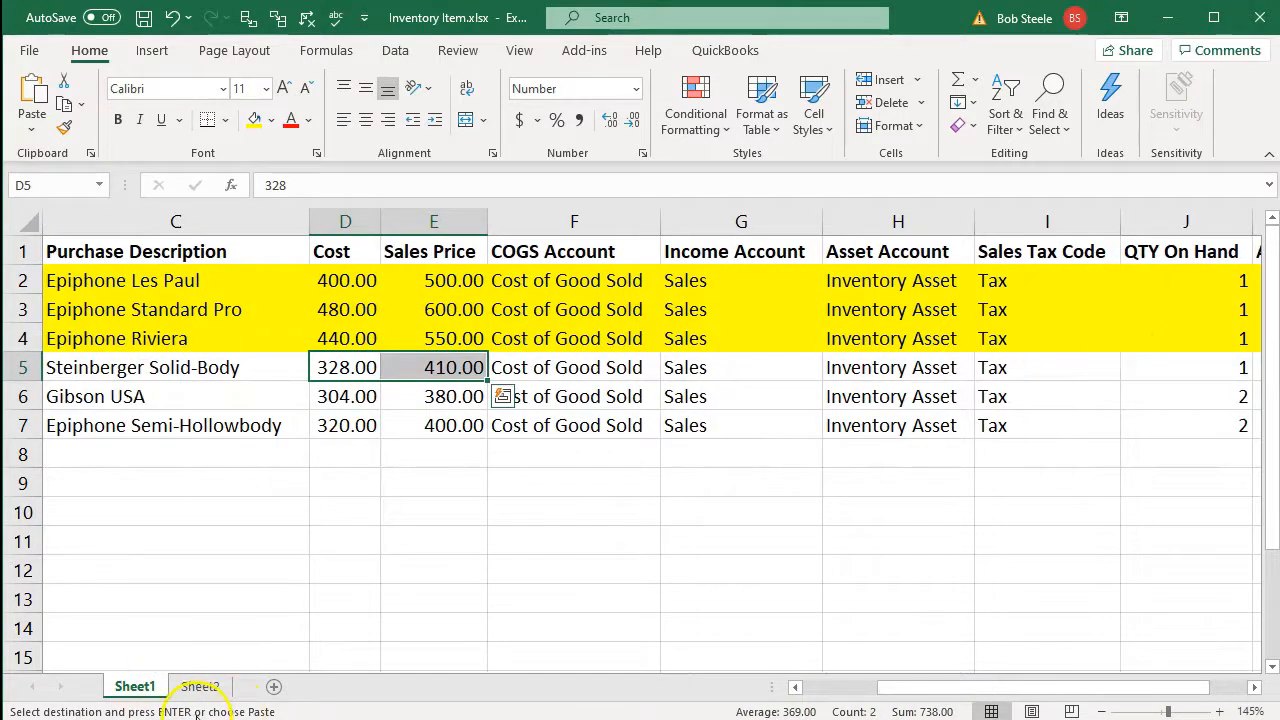
click(200, 686)
click(890, 372)
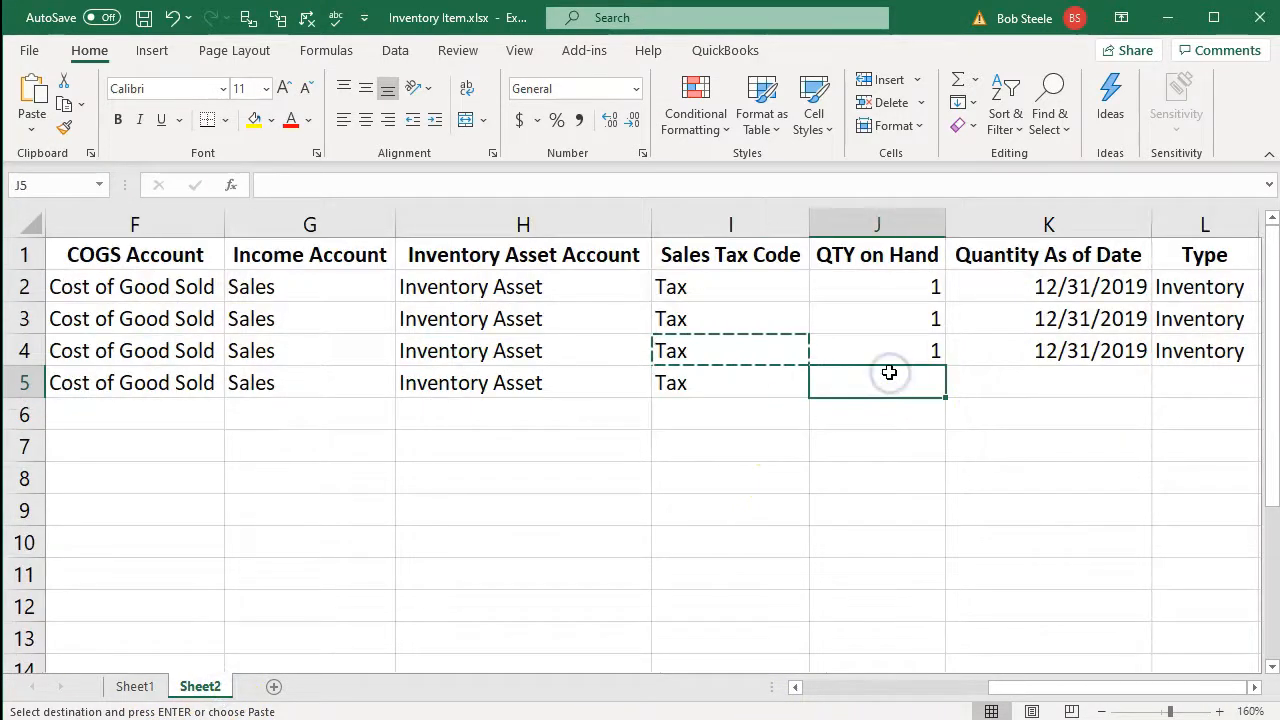
text(1)
key(Return)
Copy the date 12/31/2019 and type Inventory from K4:L4 into K5:L5 of Sheet2.
key(Right)
key(Right)
key(Right)
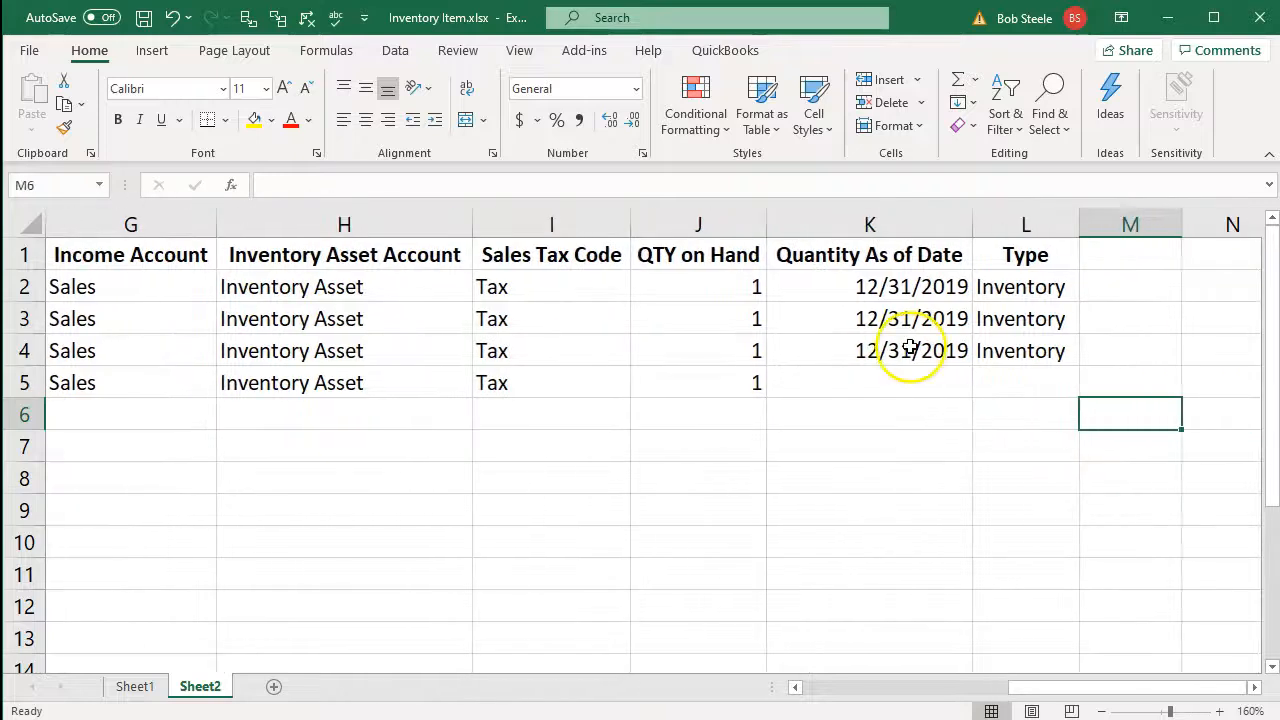
drag(910, 347, 1003, 358)
key(ctrl+c)
click(962, 378)
key(ctrl+v)
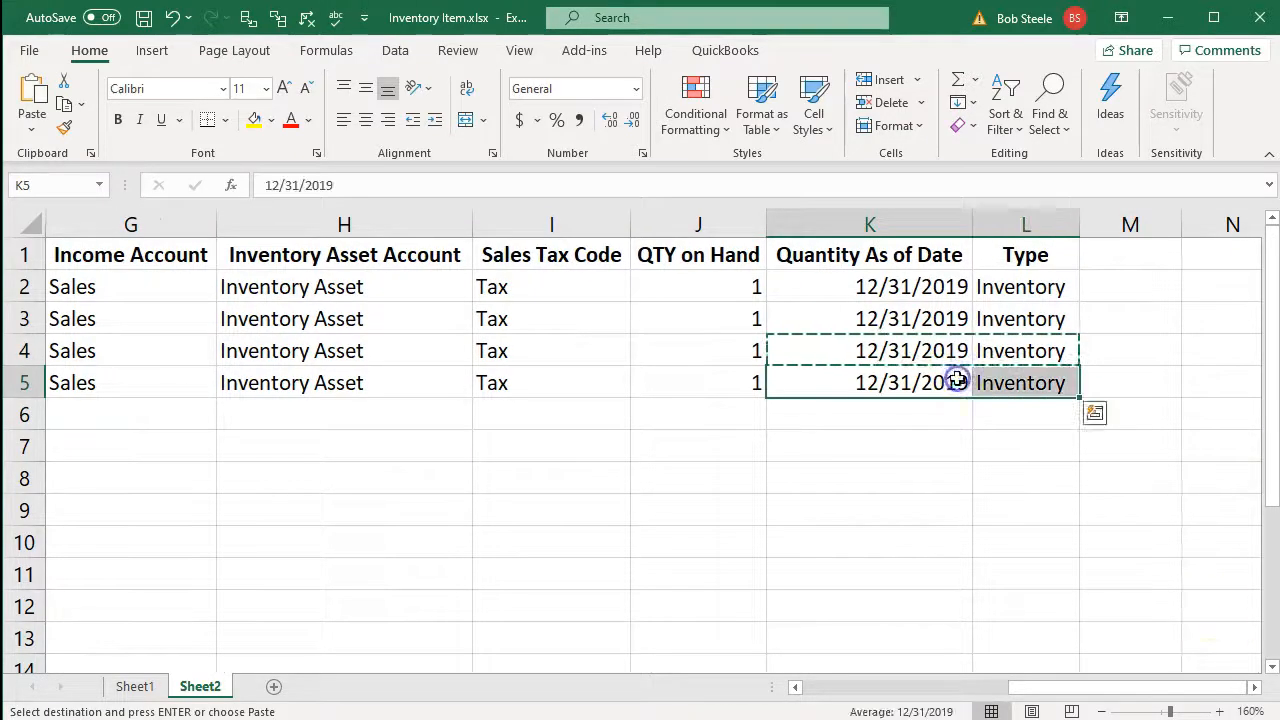
Highlight the SSB item's entire row 5 on Sheet1 with a yellow fill.
drag(1033, 688, 709, 686)
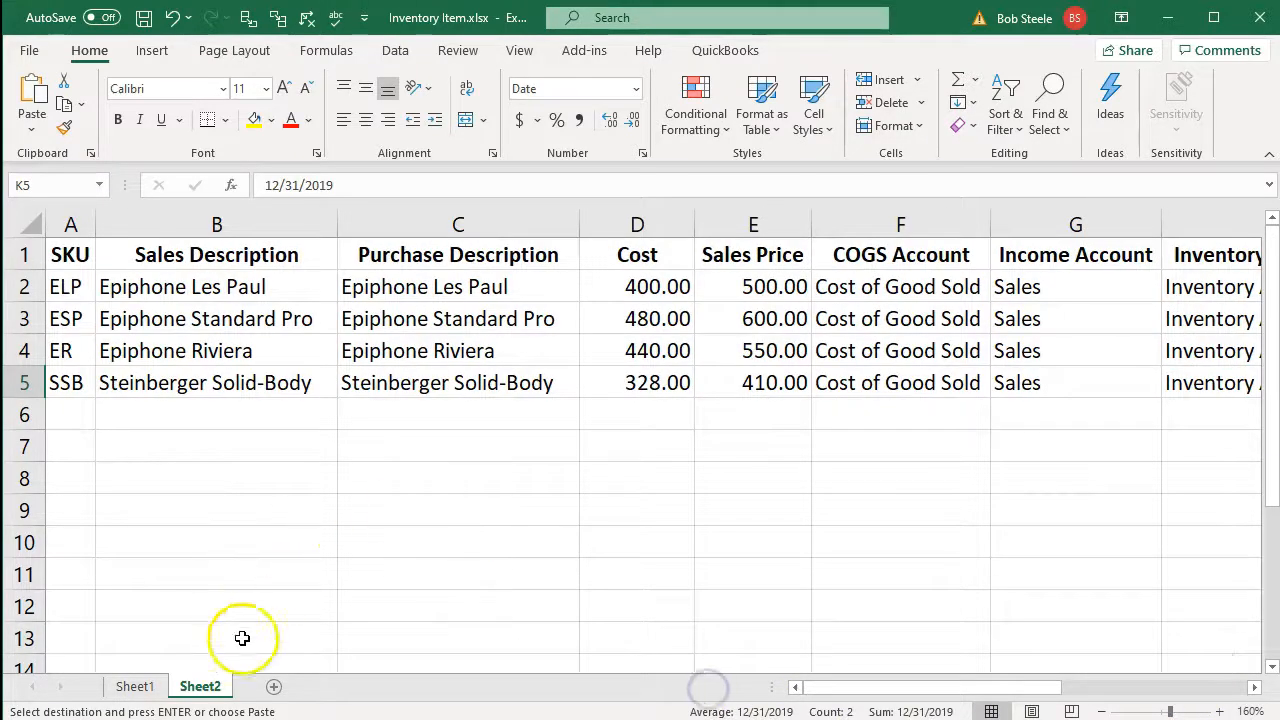
click(135, 686)
click(20, 367)
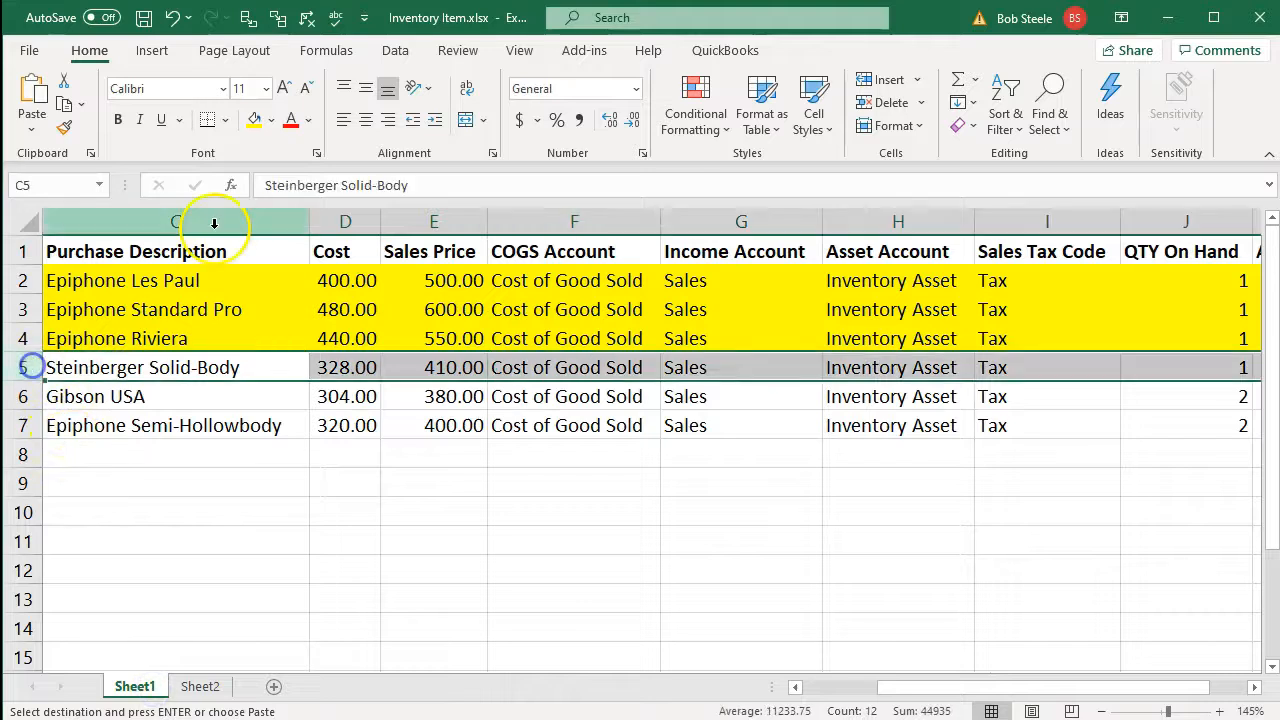
click(255, 121)
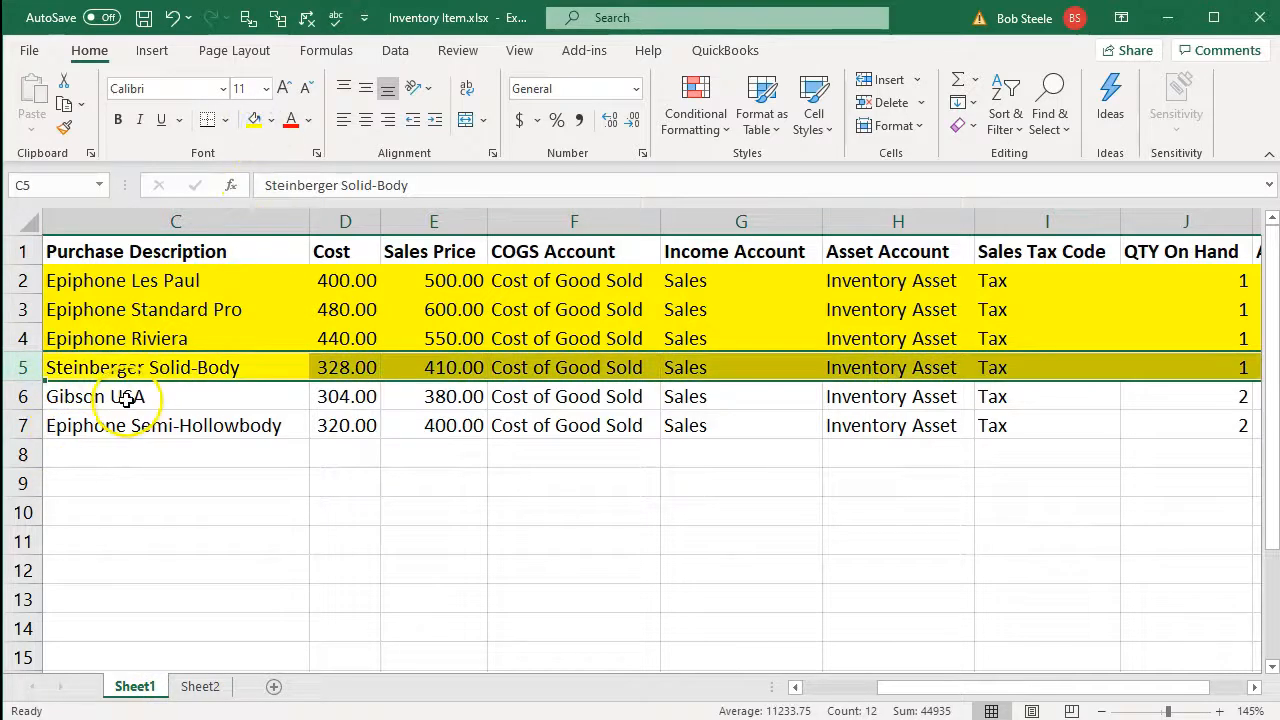
click(126, 399)
click(356, 513)
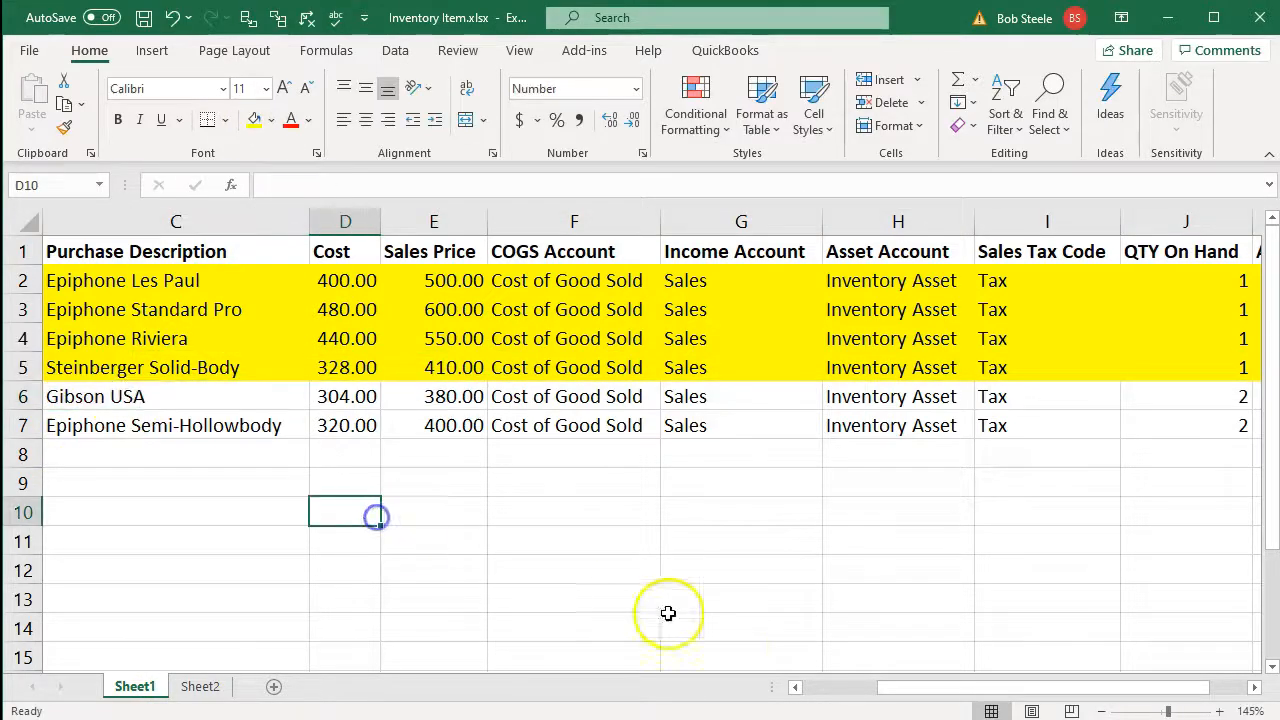
Copy the SKU GUSA and both Gibson USA descriptions from Sheet1 into A6:C6 of Sheet2.
click(800, 687)
click(185, 537)
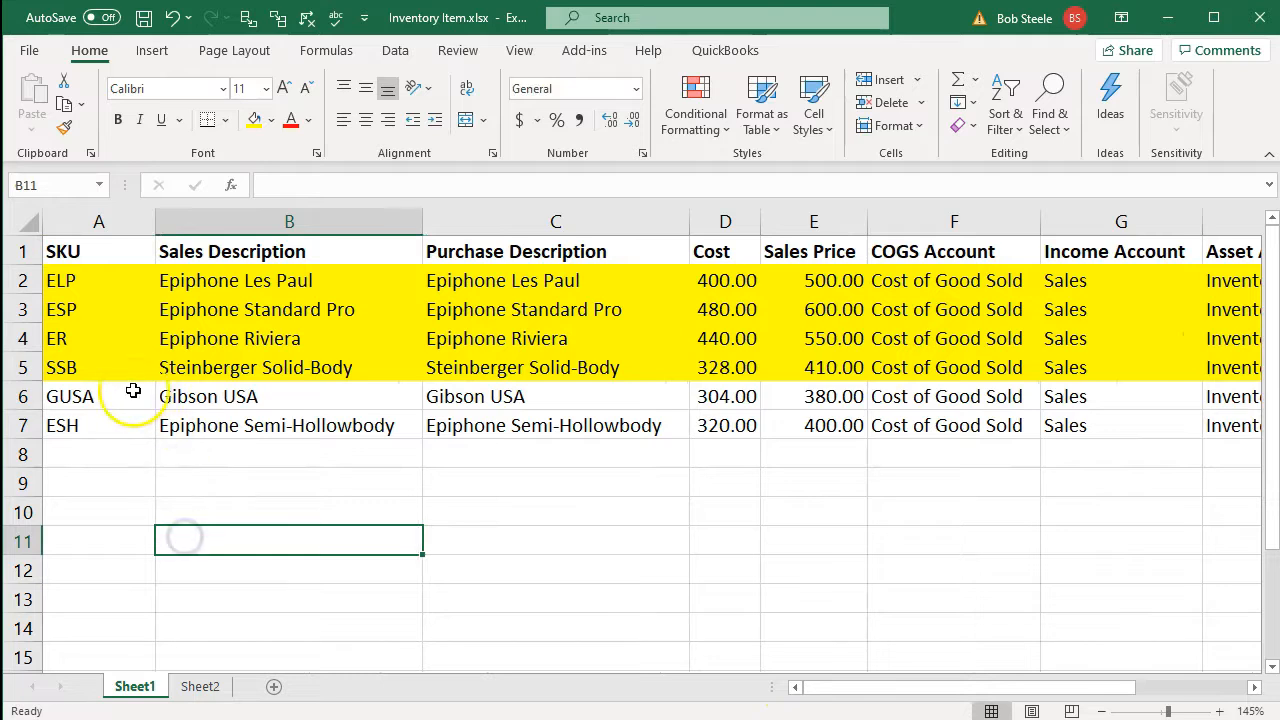
drag(133, 390, 241, 398)
drag(128, 396, 466, 383)
key(ctrl+c)
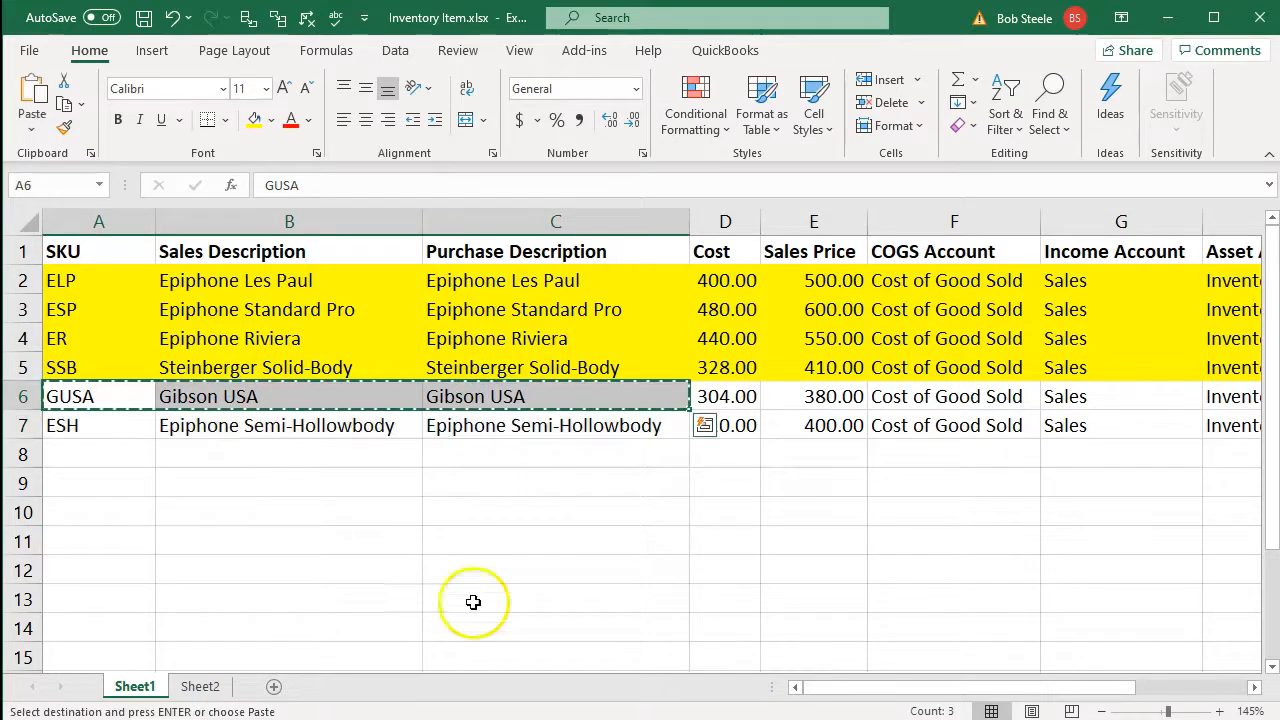
click(212, 686)
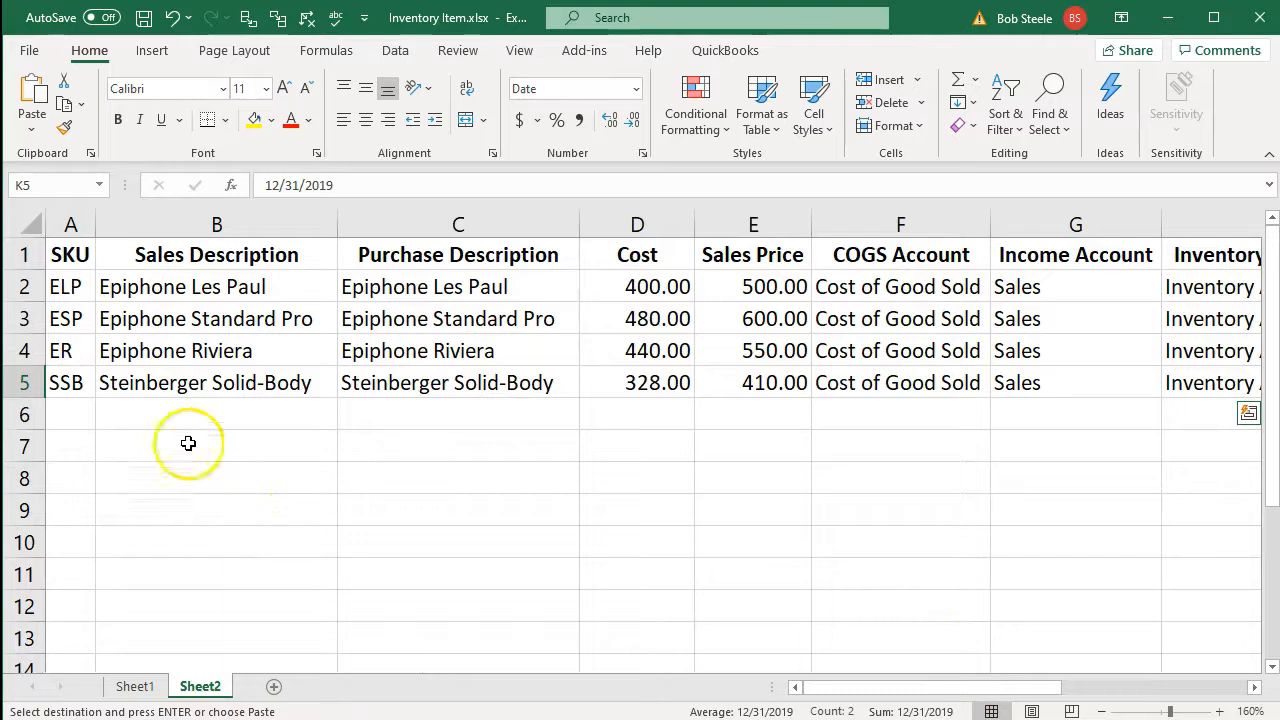
click(71, 405)
key(ctrl+v)
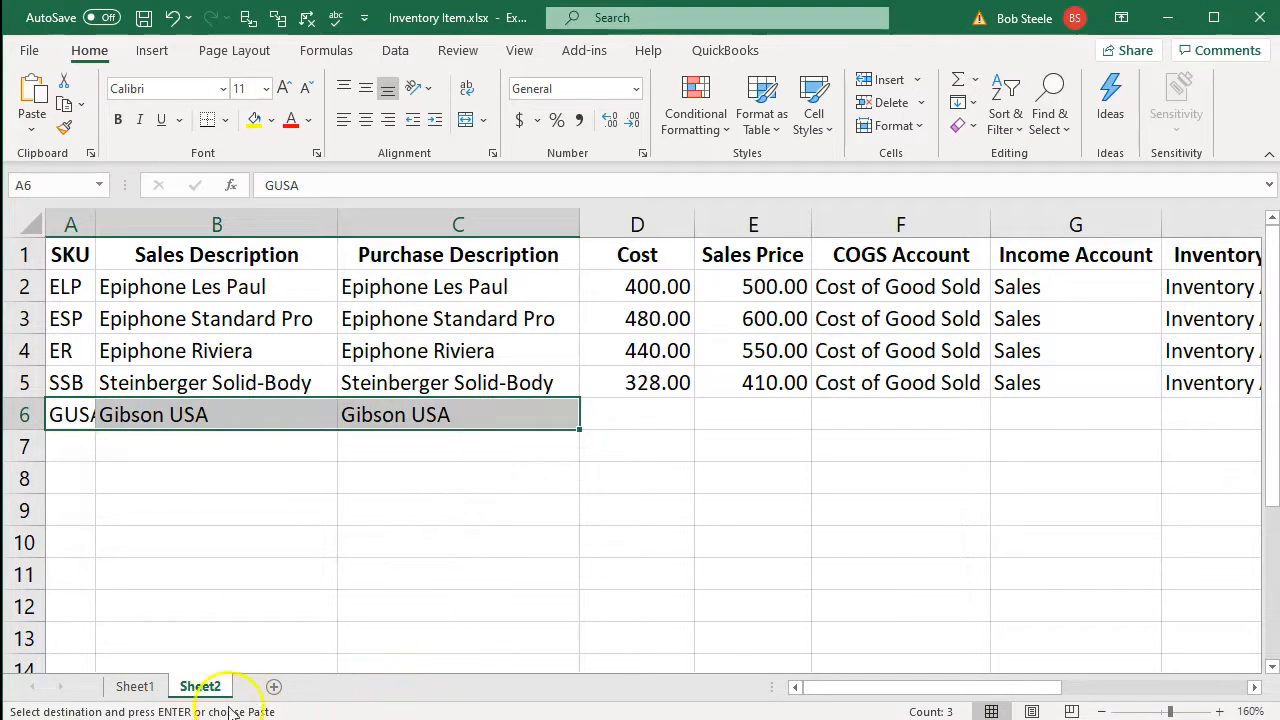
Copy the GUSA item's cost 304.00 and sales price 380.00 from Sheet1 into D6:E6 of Sheet2.
click(158, 686)
drag(745, 396, 779, 395)
key(ctrl+c)
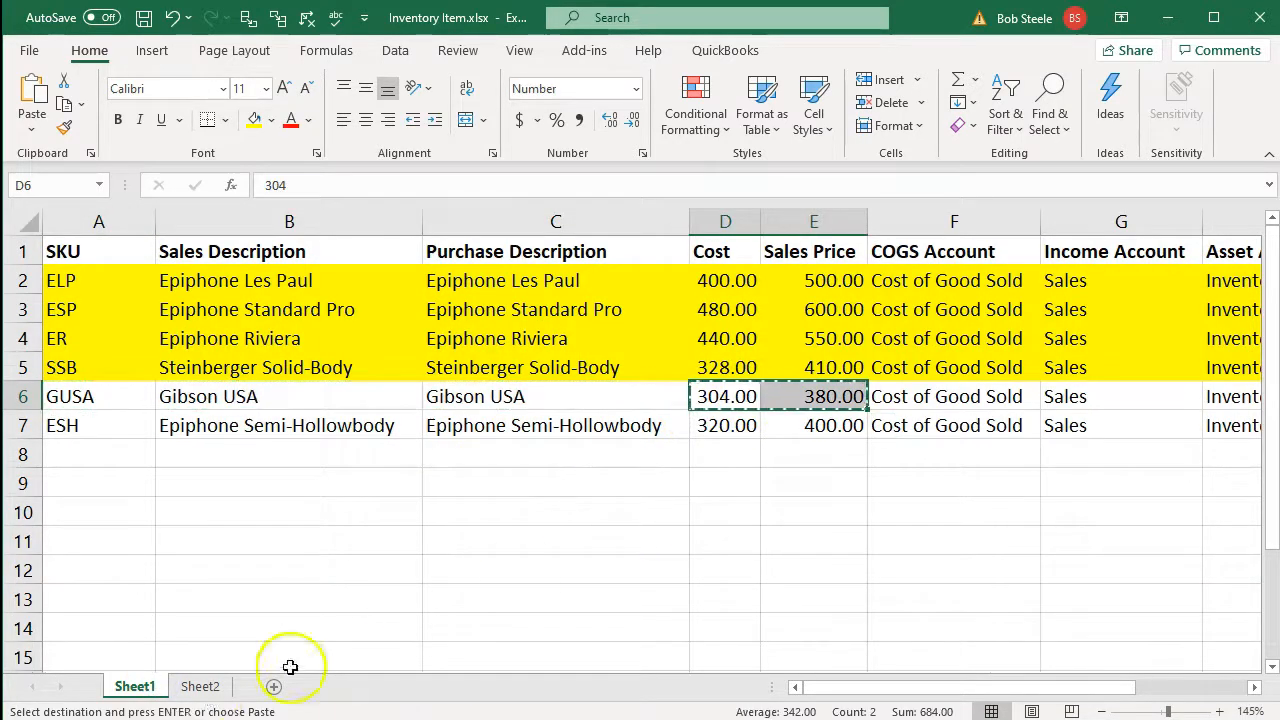
click(200, 686)
click(651, 417)
key(ctrl+v)
Copy the accounts Cost of Good Sold, Sales and Inventory Asset from F5:H5 into F6:H6 of Sheet2.
drag(927, 383, 1218, 376)
key(ctrl+c)
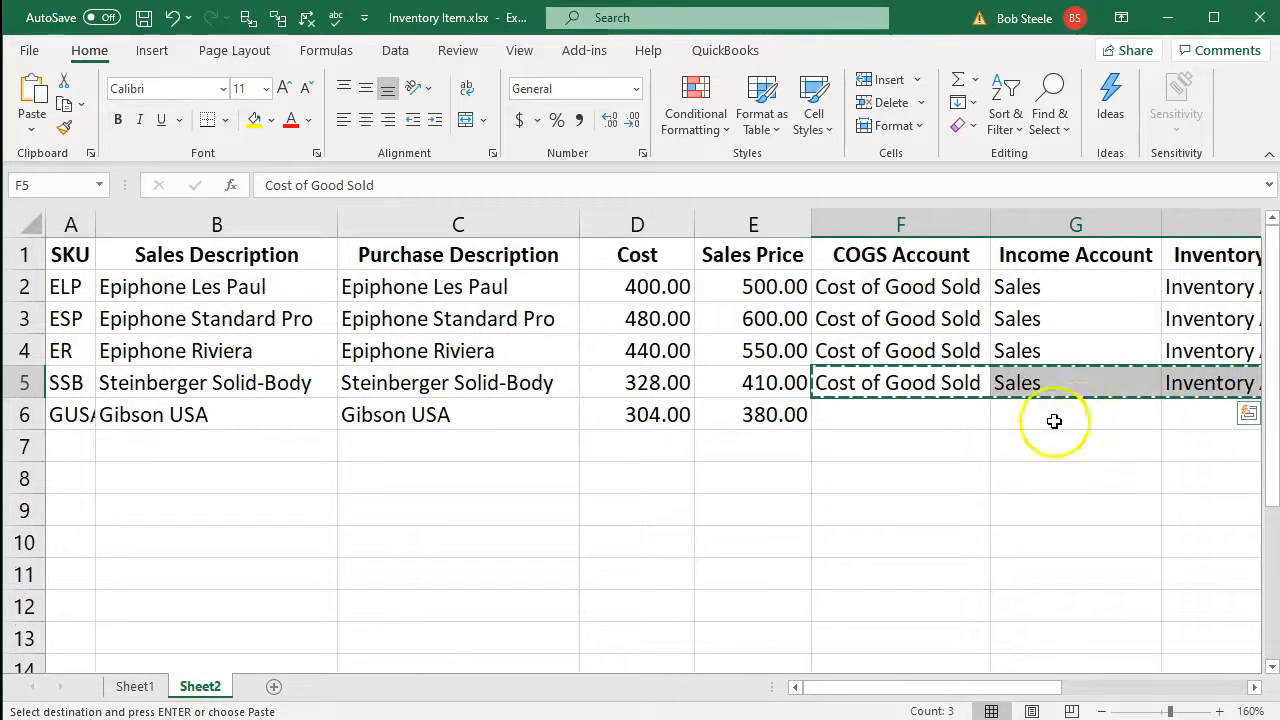
click(957, 420)
key(ctrl+v)
Copy the sales tax code Tax from I5 into I6 of Sheet2.
click(1254, 687)
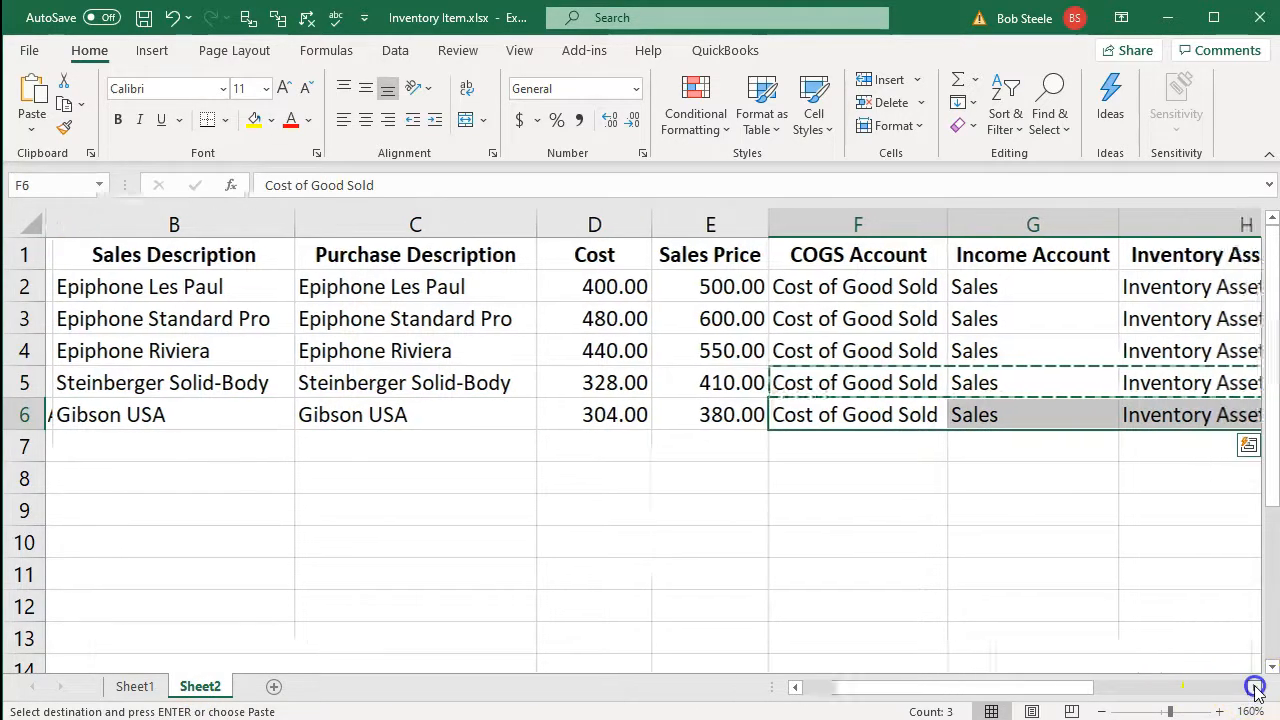
click(1254, 687)
click(1254, 687)
click(1254, 687)
click(1254, 687)
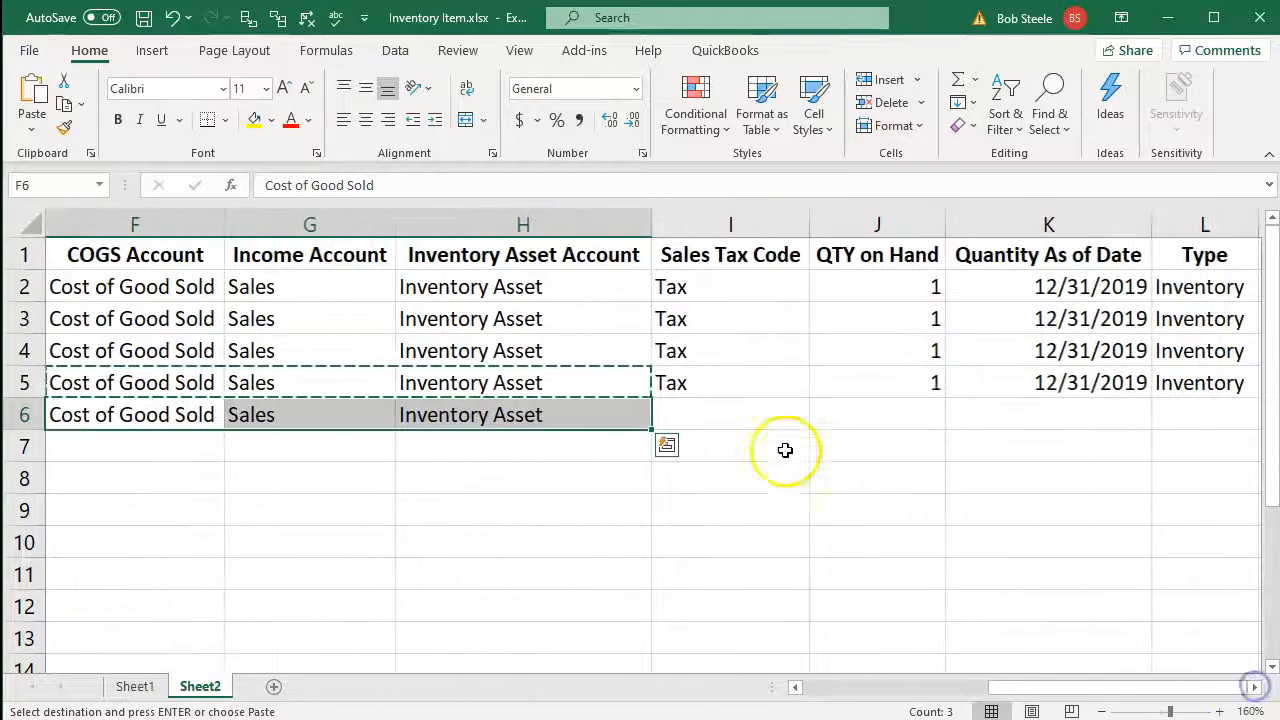
click(753, 386)
key(ctrl+c)
click(723, 415)
key(ctrl+v)
Check the GUSA item's quantity on Sheet1 and enter 2 as its QTY on Hand in J6 of Sheet2.
click(140, 686)
drag(870, 693, 980, 687)
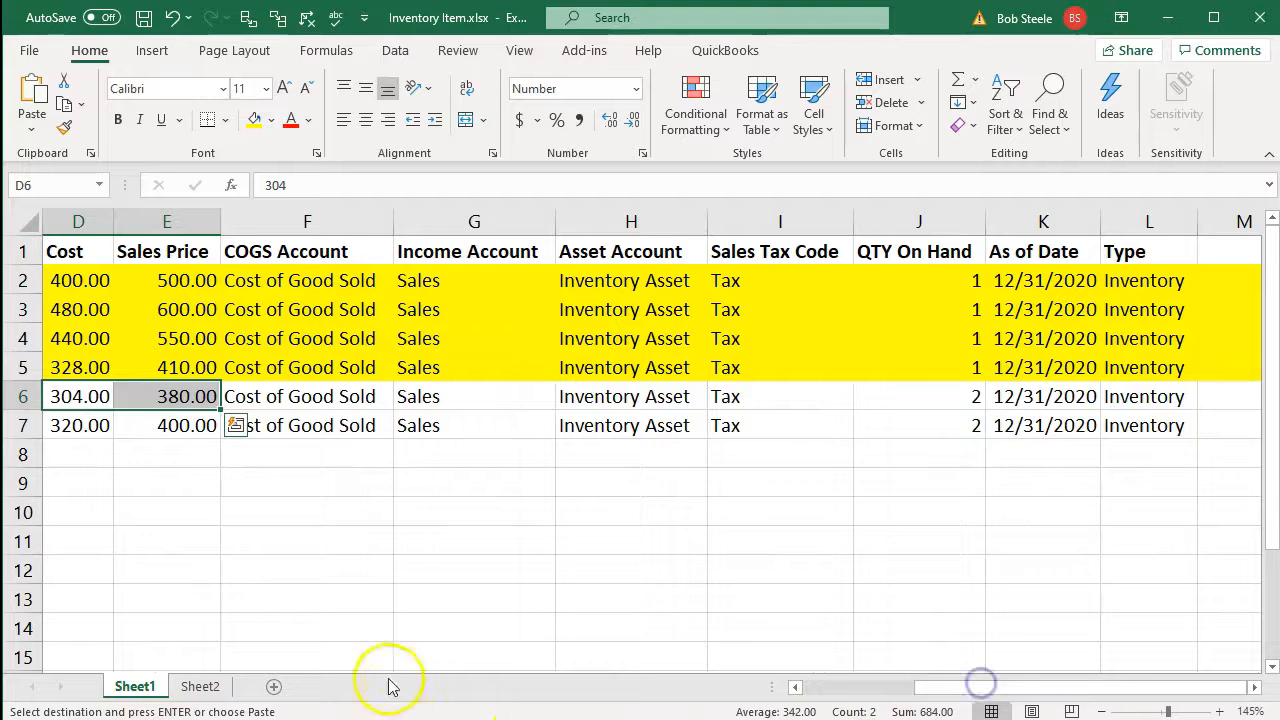
click(218, 687)
click(884, 413)
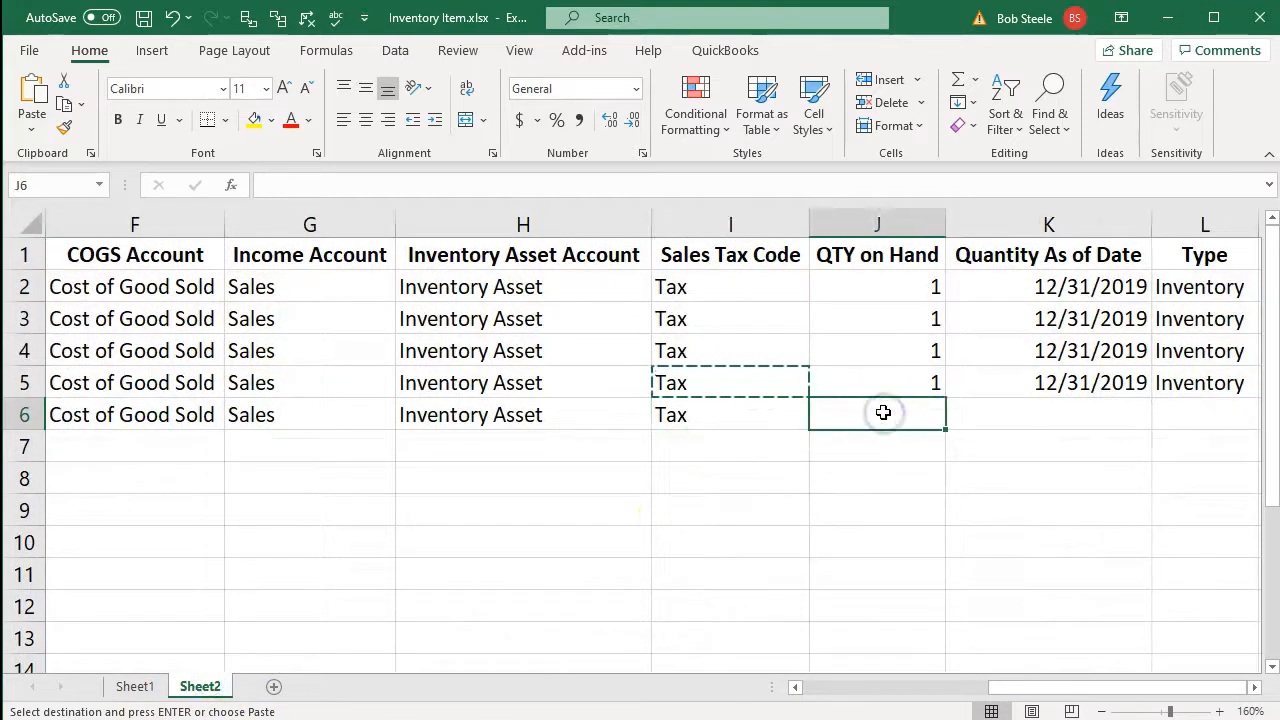
text(2)
key(Return)
Copy the date 12/31/2019 and type Inventory from K5:L5 into K6:L6 of Sheet2.
drag(1100, 378, 1192, 378)
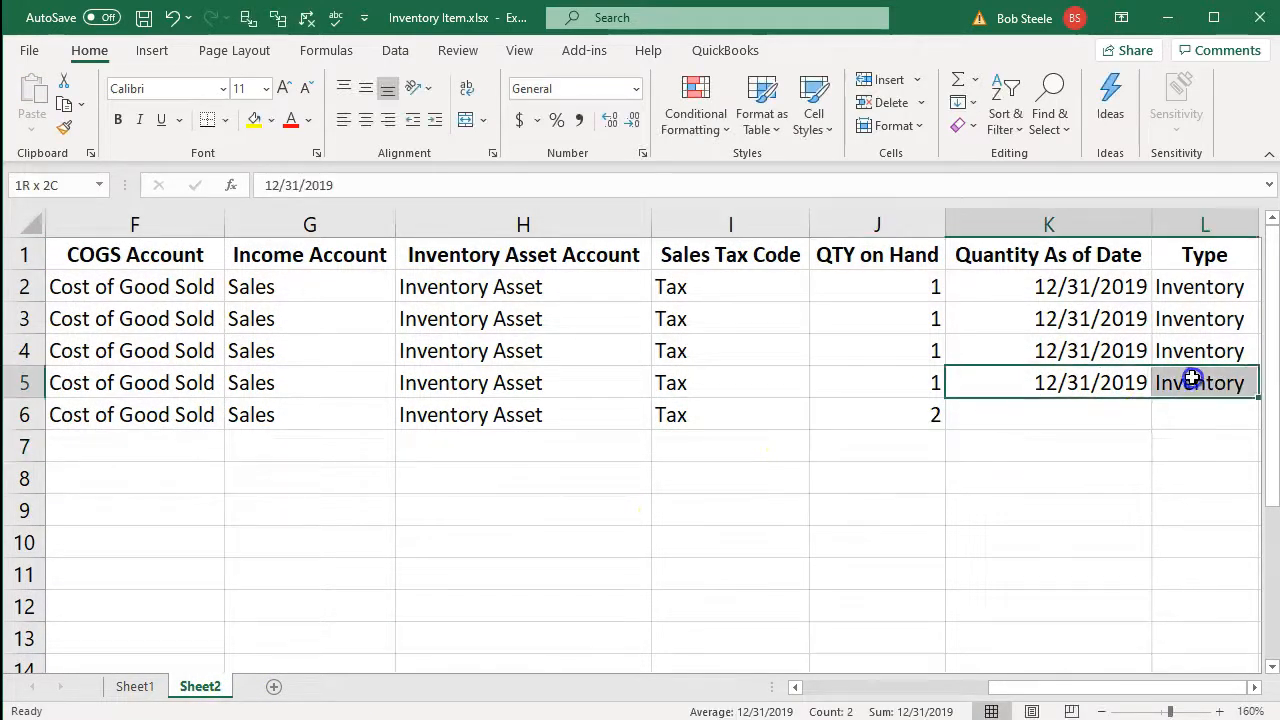
key(ctrl+c)
click(1055, 418)
key(ctrl+v)
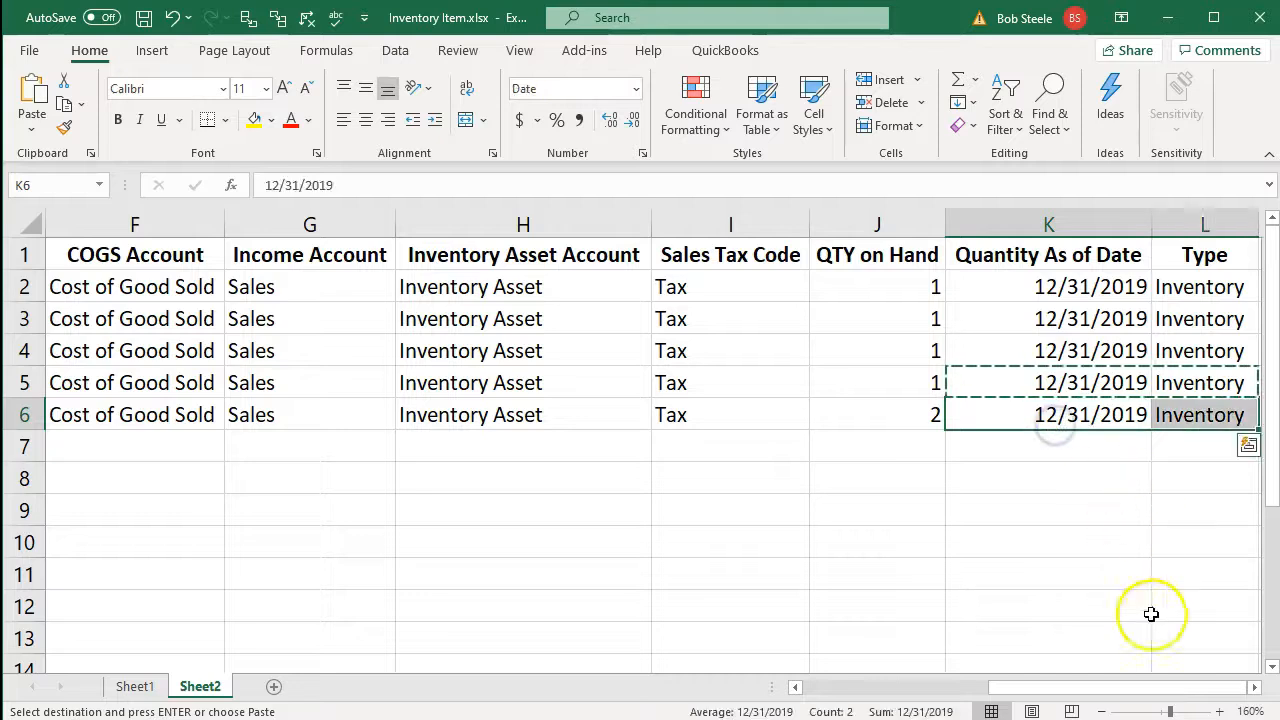
Highlight the GUSA item's entire row 6 on Sheet1 with a yellow fill.
drag(1118, 690, 810, 688)
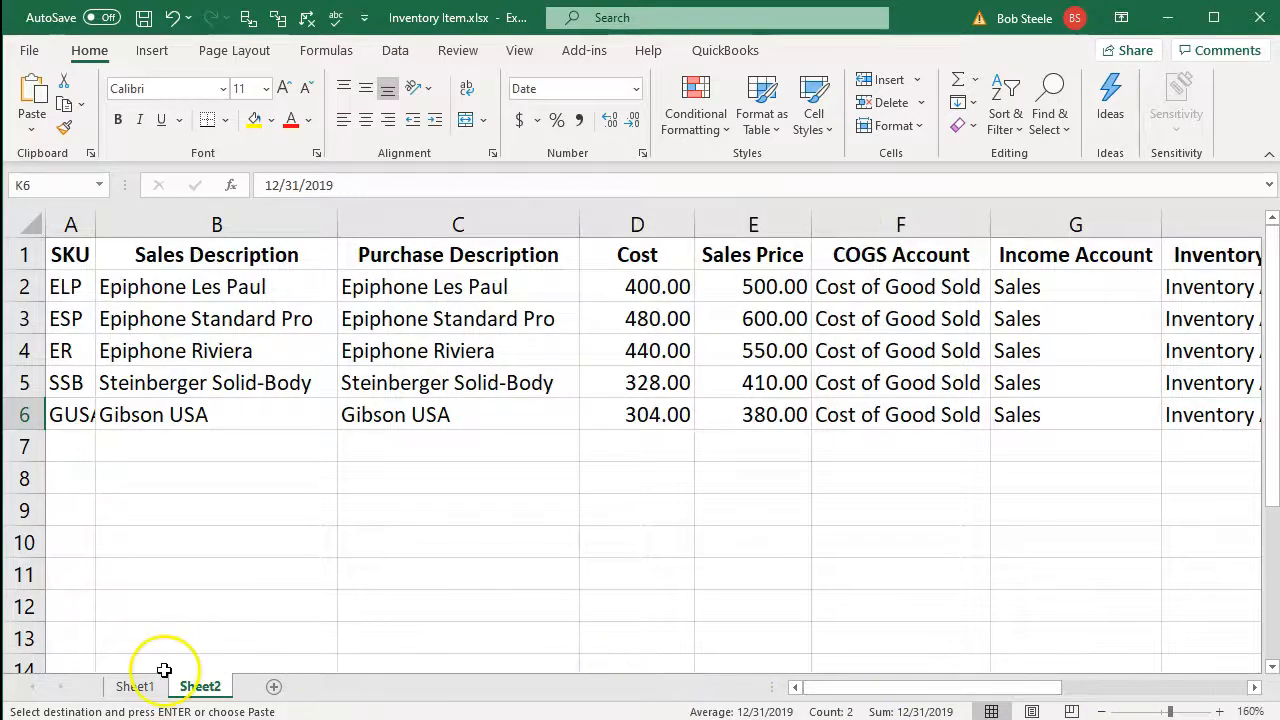
click(135, 686)
click(229, 537)
click(35, 396)
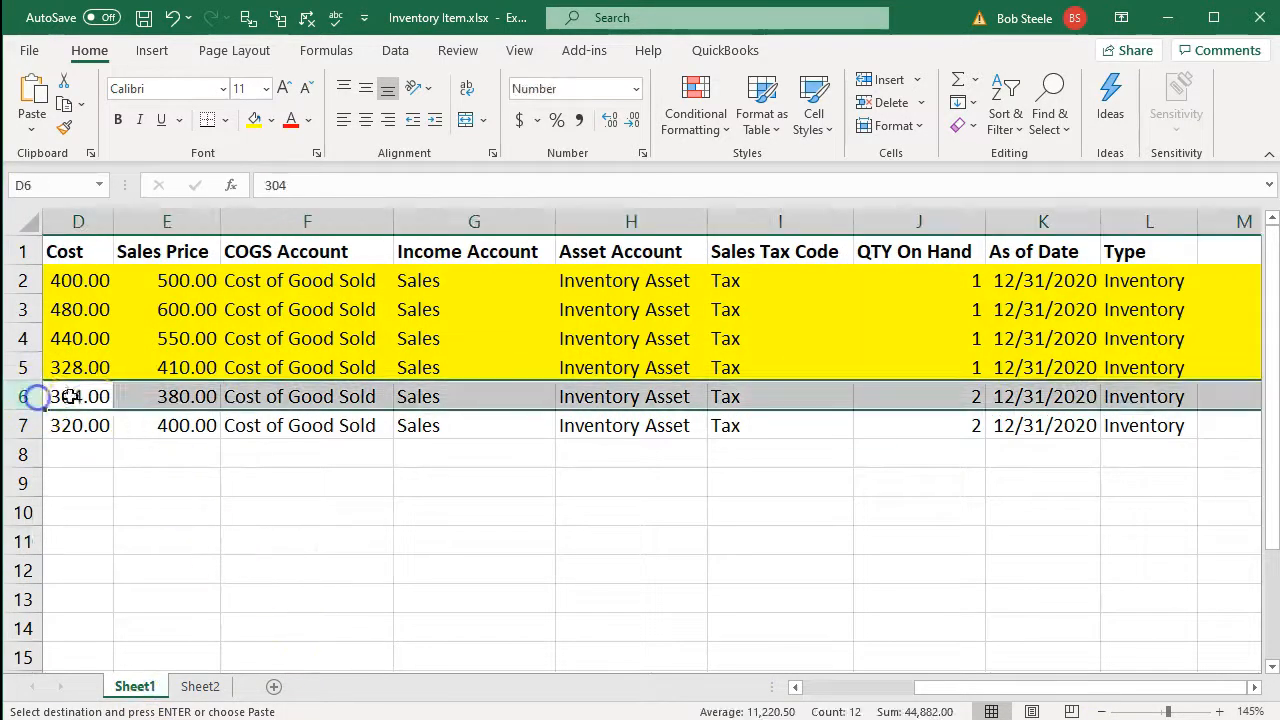
right_click(82, 400)
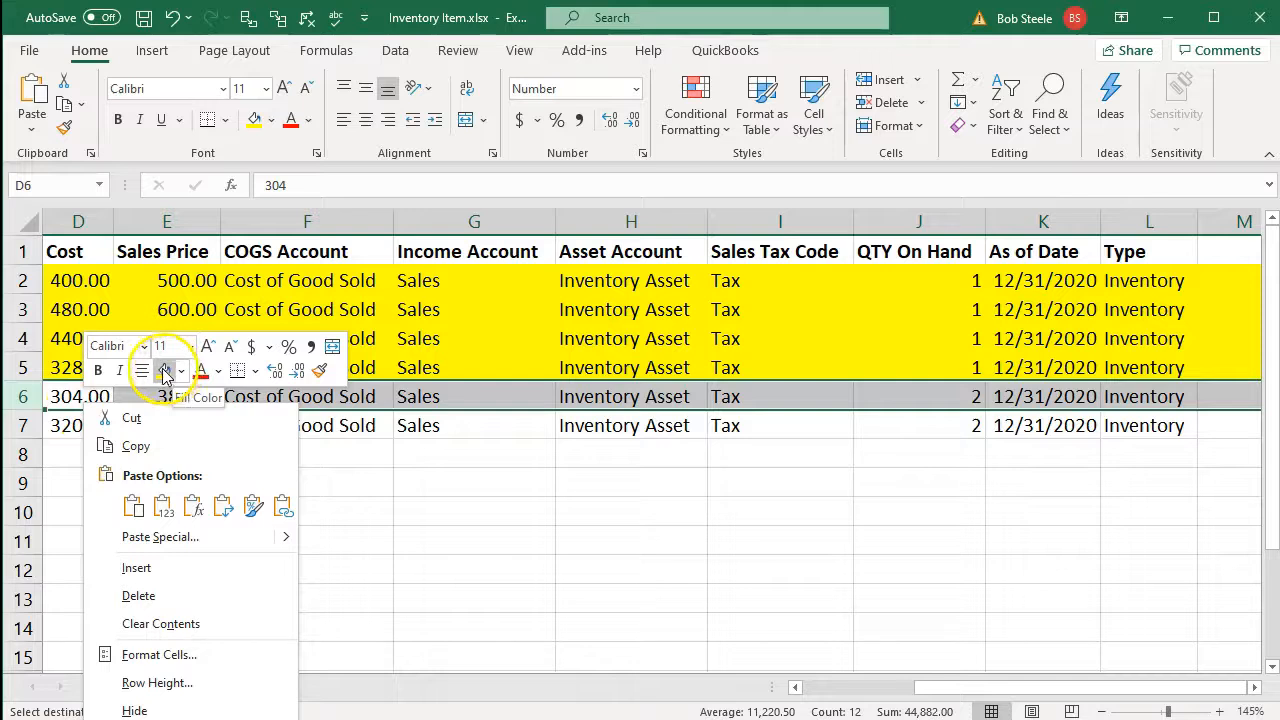
click(163, 372)
Copy the SKU ESH and both Epiphone Semi-Hollowbody descriptions from Sheet1 into A7:C7 of Sheet2.
drag(1006, 686, 625, 663)
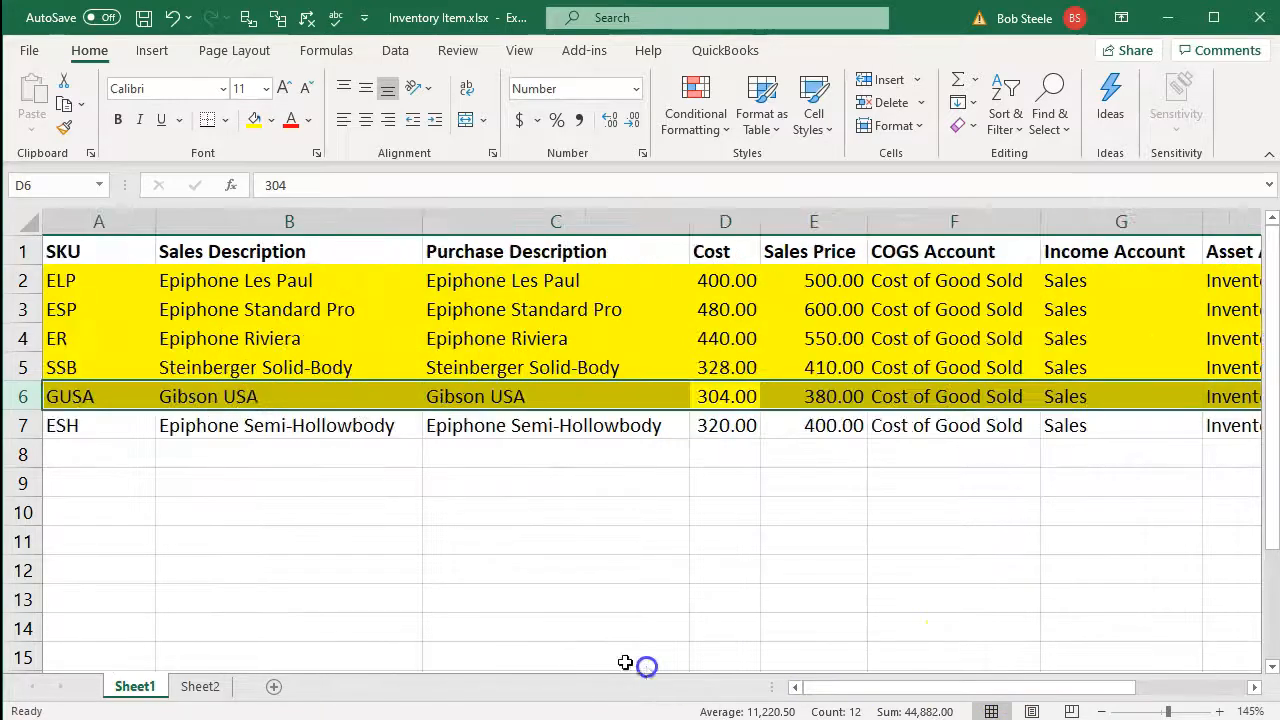
click(280, 540)
drag(118, 425, 445, 423)
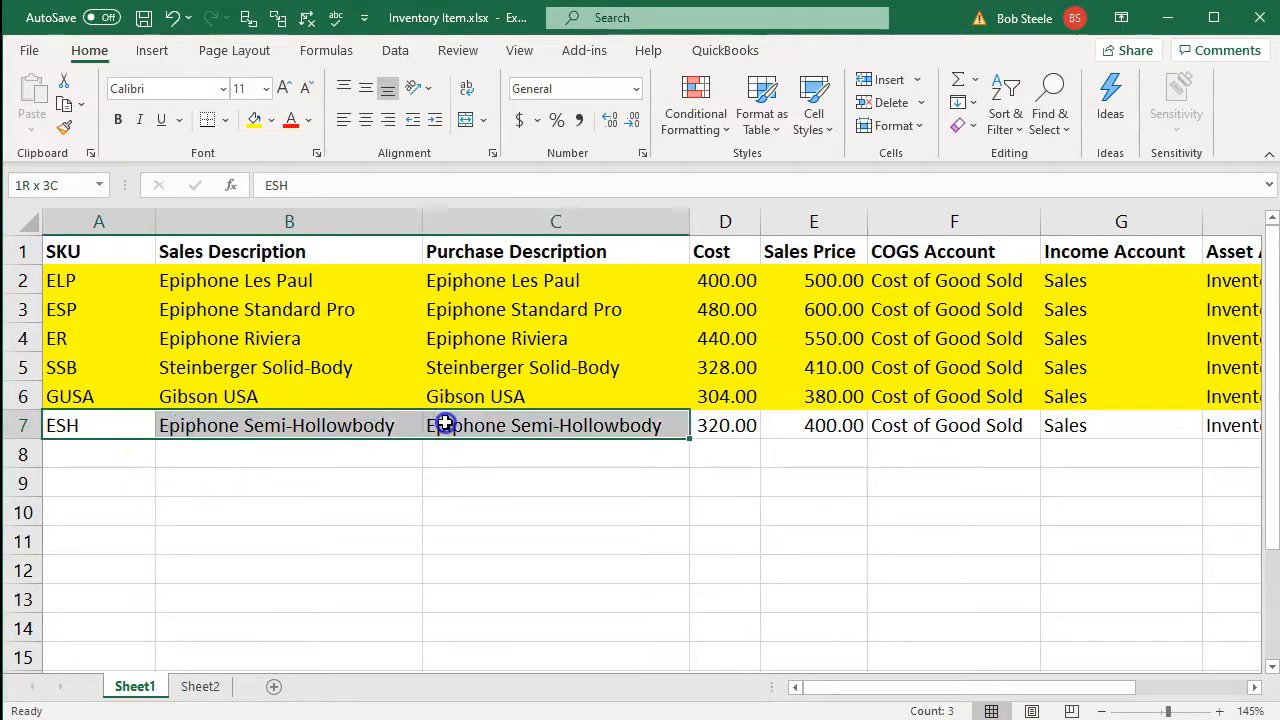
key(ctrl+c)
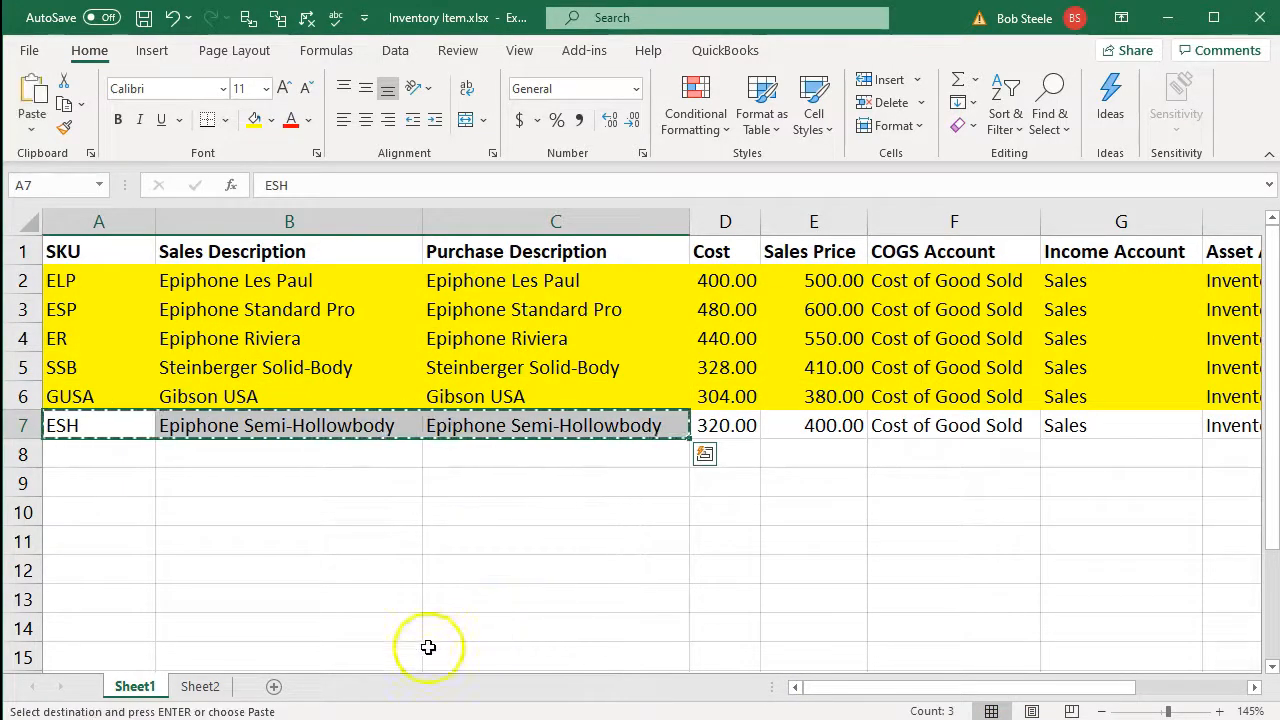
click(200, 686)
click(202, 478)
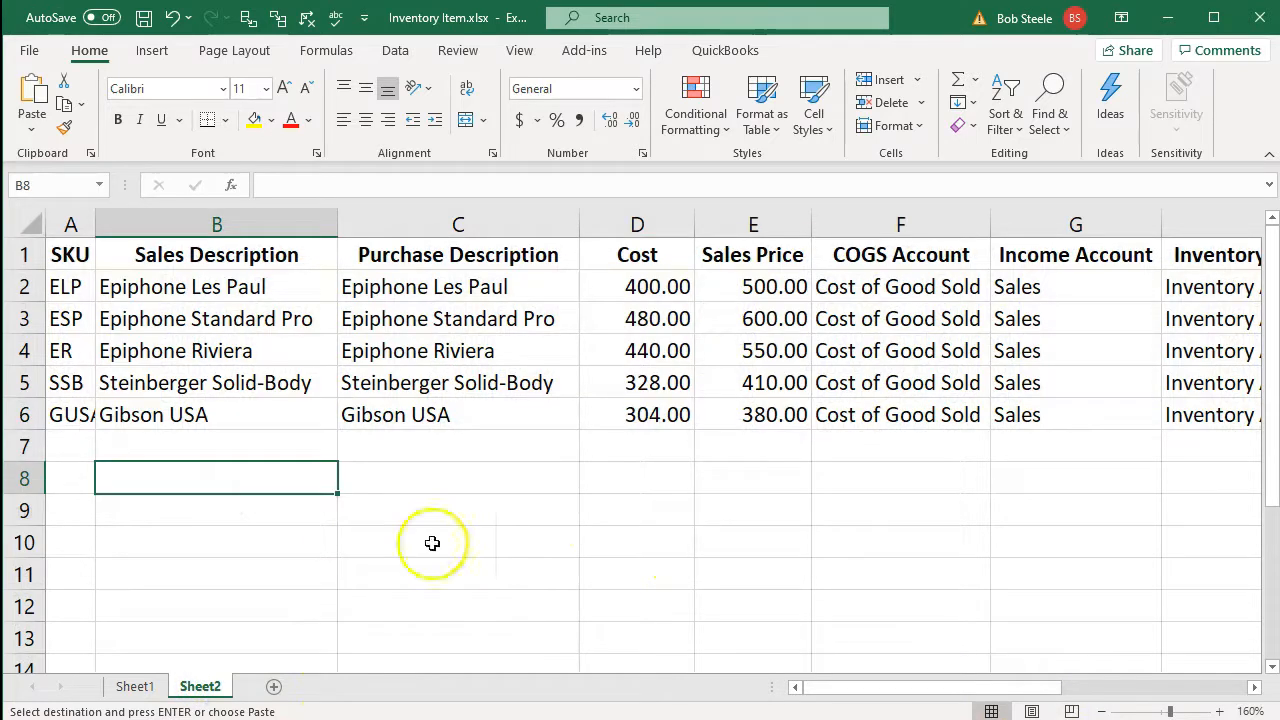
click(64, 443)
key(ctrl+v)
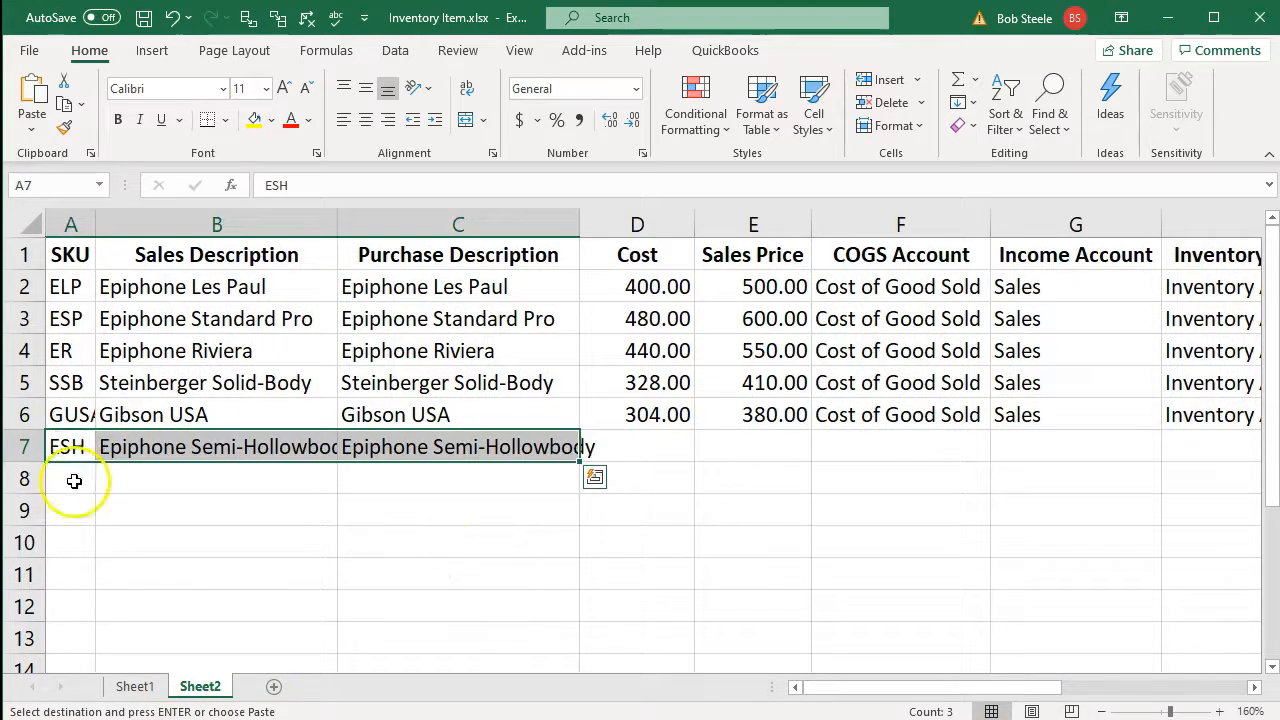
Widen columns A, B and C of Sheet2 so the SKUs and descriptions fit completely.
click(74, 481)
drag(91, 226, 409, 223)
double_click(351, 224)
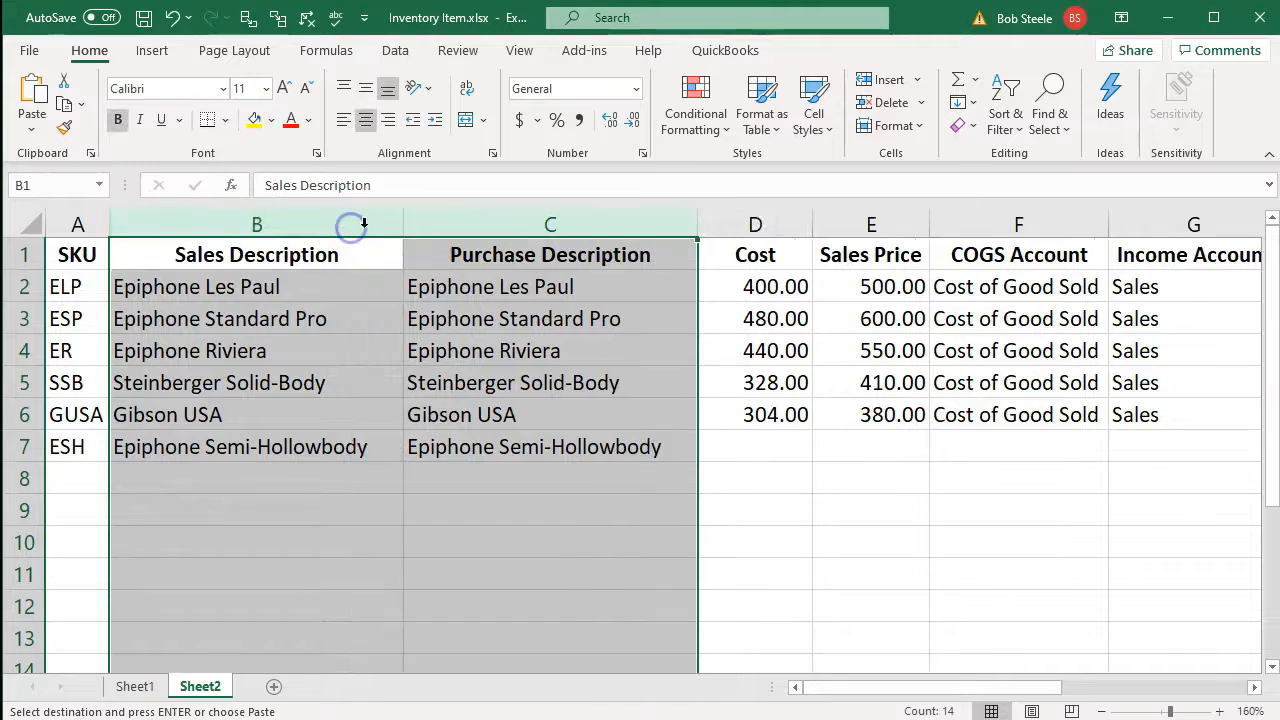
click(490, 508)
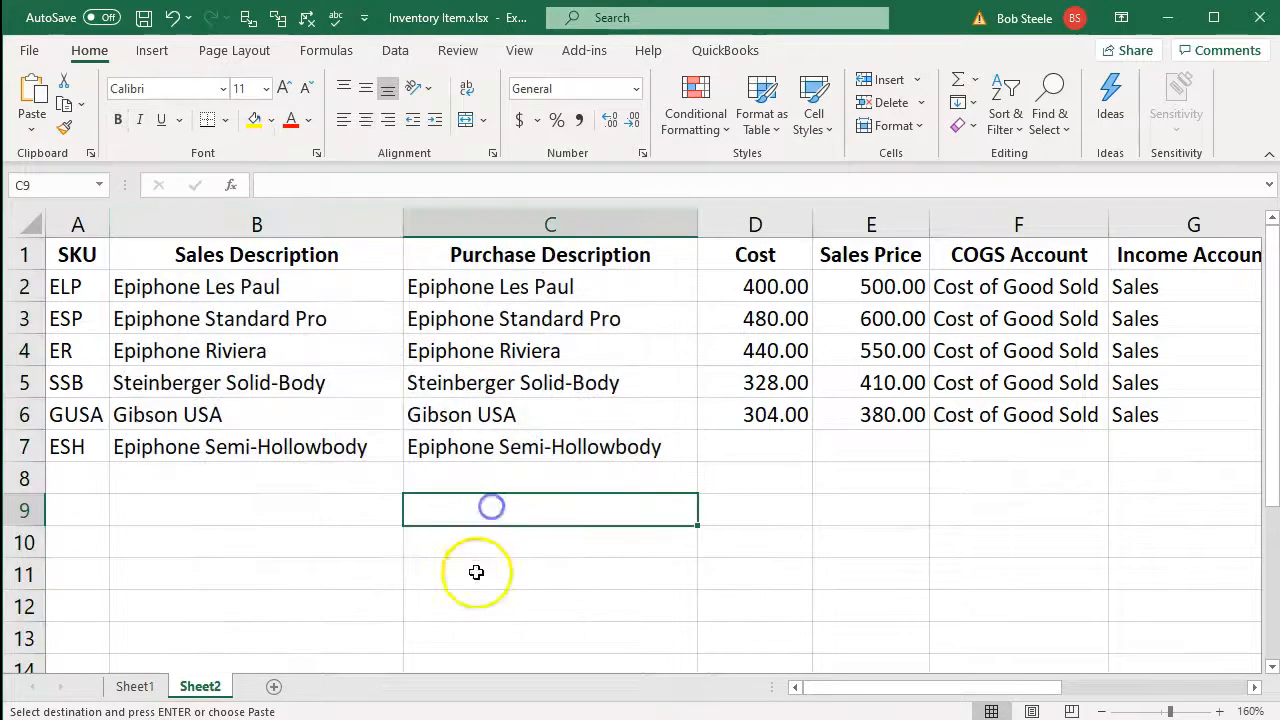
Copy the ESH item's cost 320.00 and sales price 400.00 from Sheet1 into D7:E7 of Sheet2.
click(141, 686)
click(734, 548)
drag(727, 425, 777, 427)
key(ctrl+c)
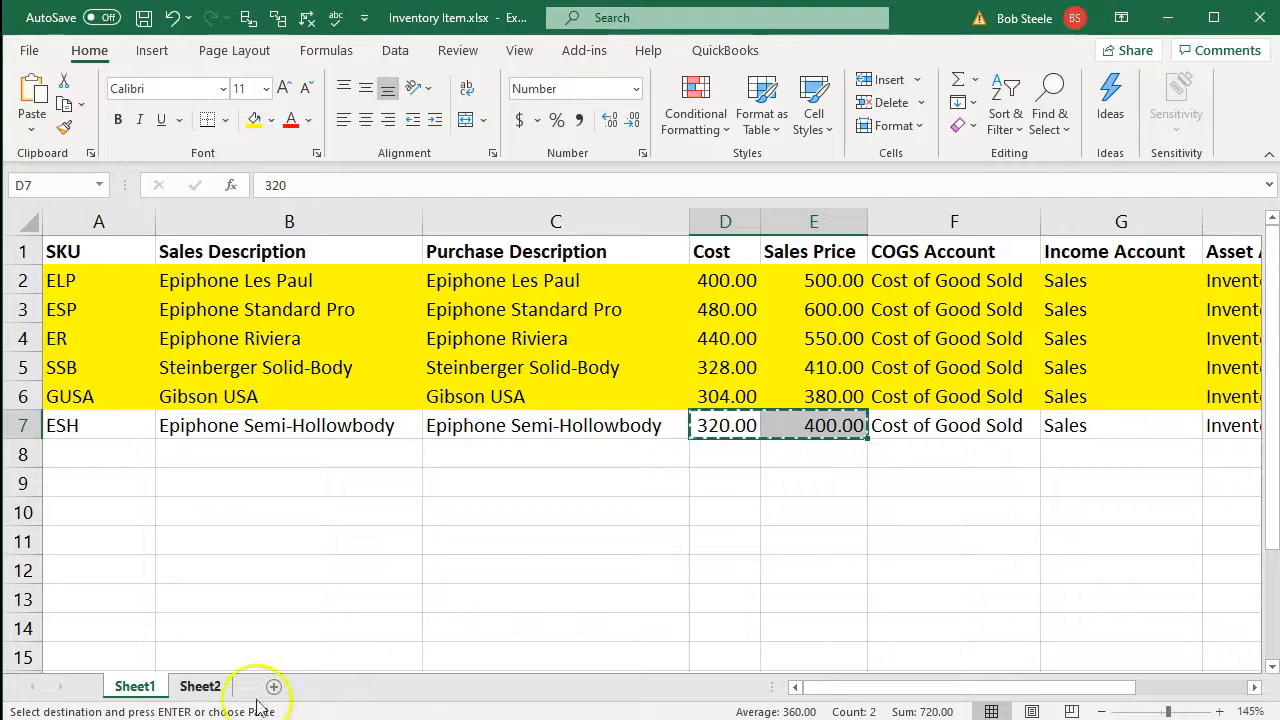
click(188, 686)
click(777, 449)
key(ctrl+v)
Copy the accounts Cost of Good Sold, Sales and Inventory Asset from F6:H6 into F7:H7 of Sheet2.
click(1022, 417)
drag(1022, 417, 751, 417)
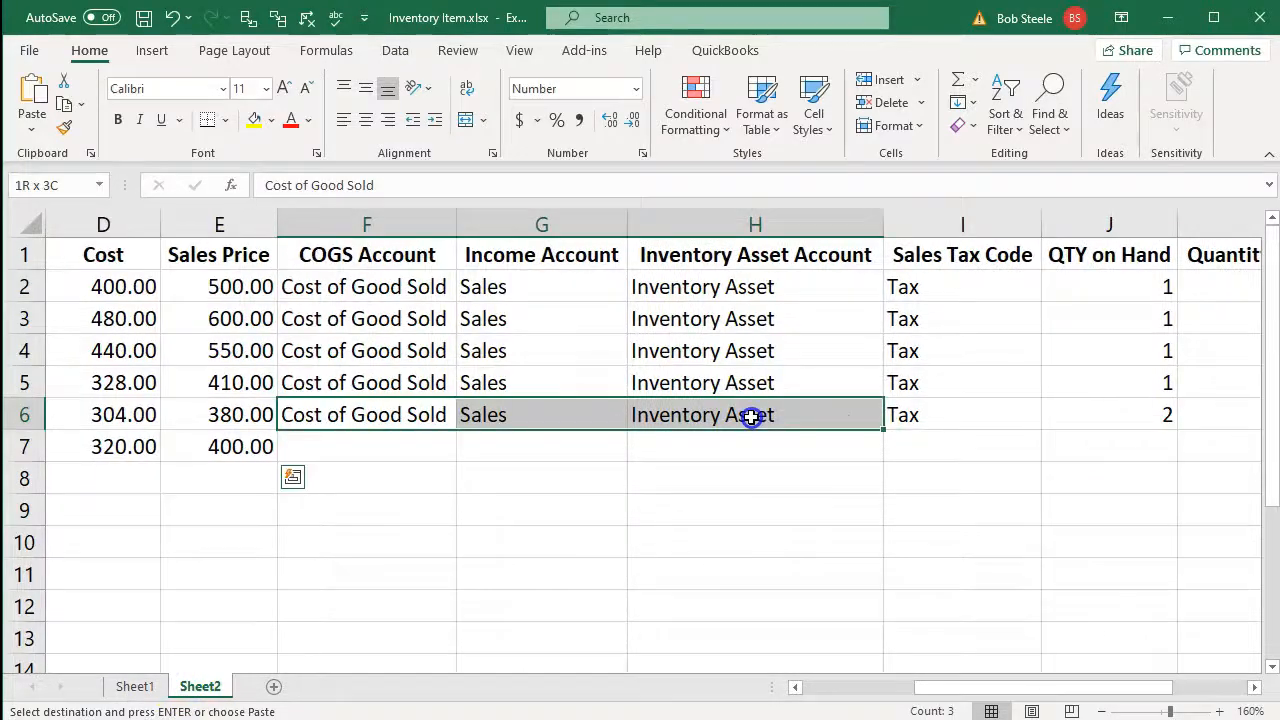
key(ctrl+c)
click(386, 451)
key(ctrl+v)
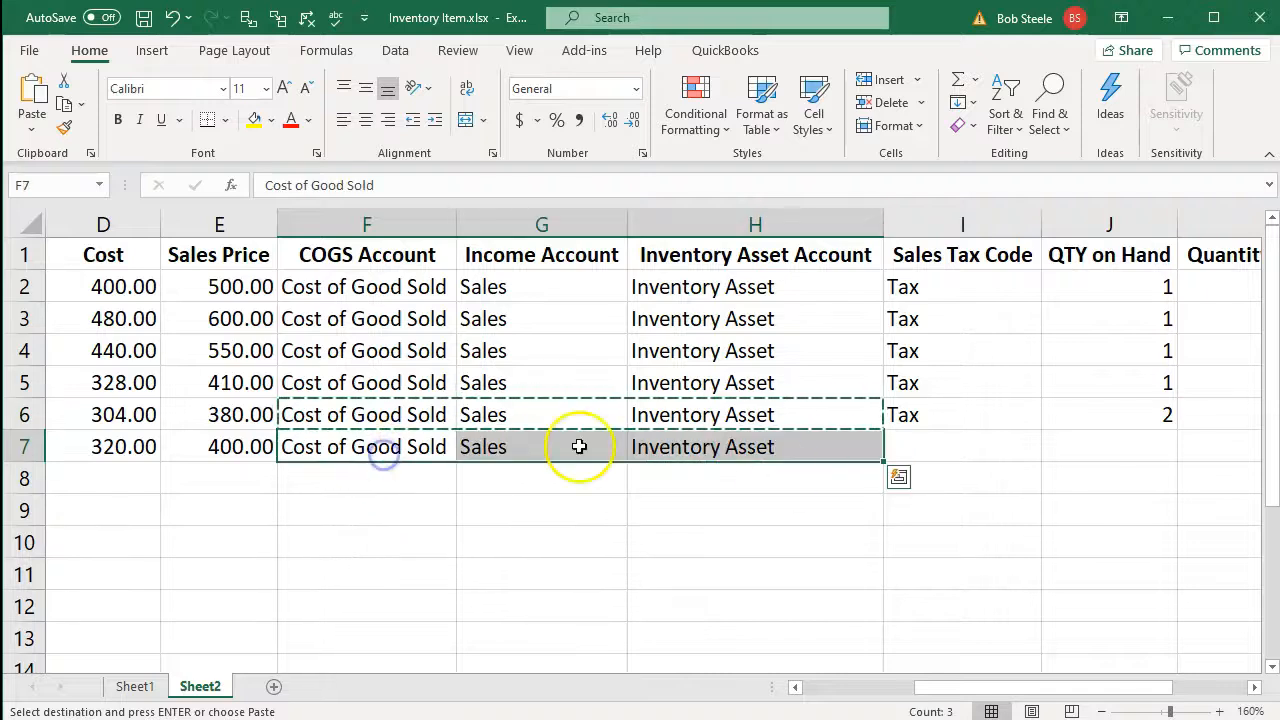
Copy the sales tax code Tax from I6 into I7 of Sheet2.
click(939, 445)
click(945, 418)
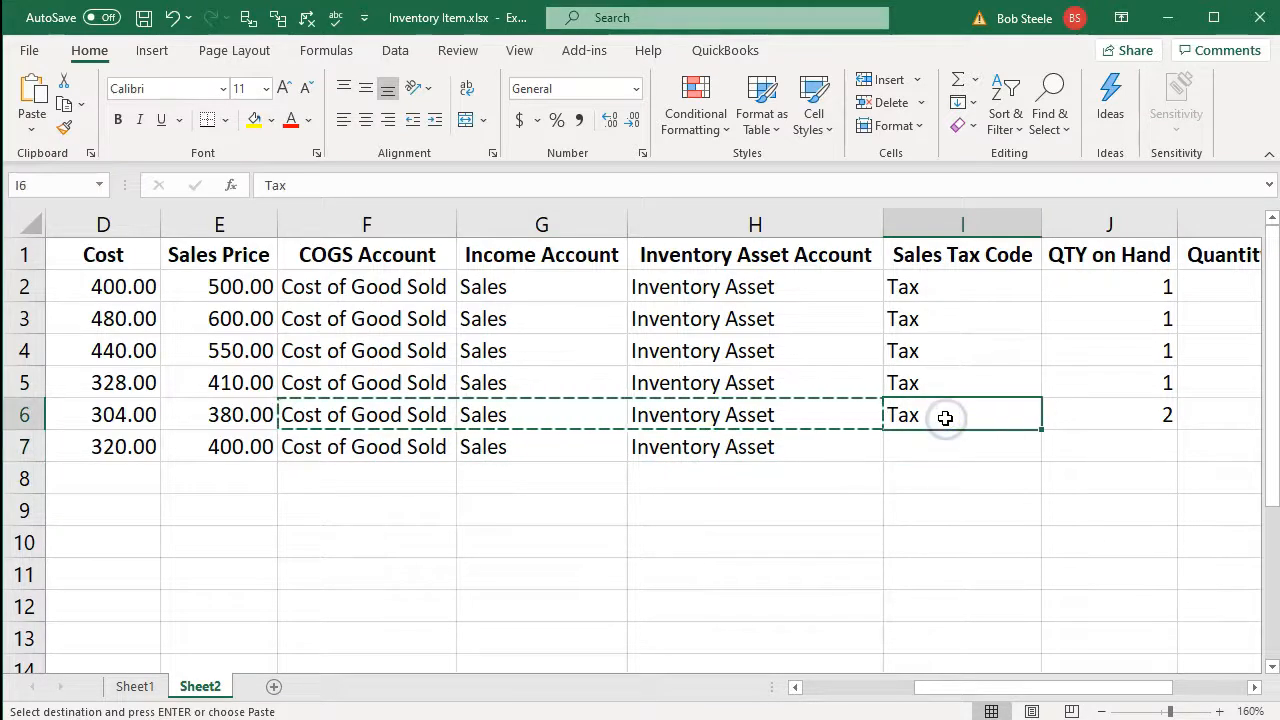
click(936, 443)
key(ctrl+v)
Check the ESH item's quantity on Sheet1 and copy the QTY on Hand 2 from J6 into J7 of Sheet2.
click(138, 685)
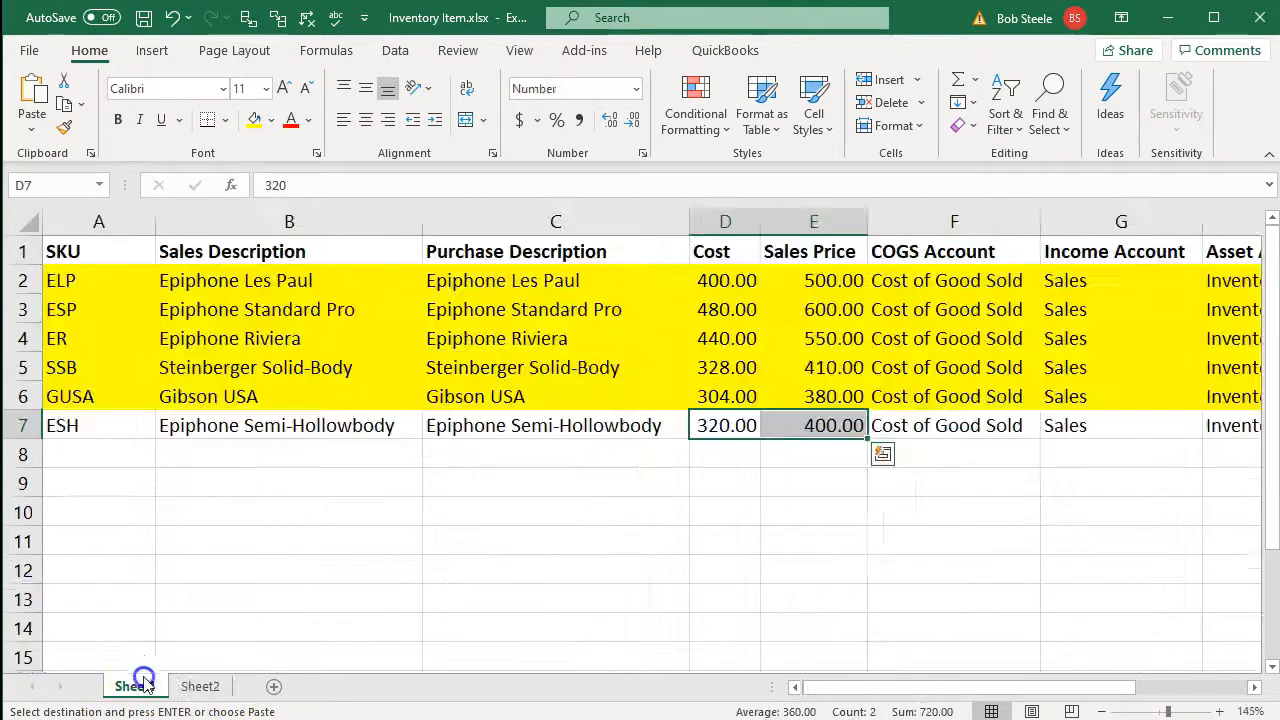
drag(960, 688, 1057, 694)
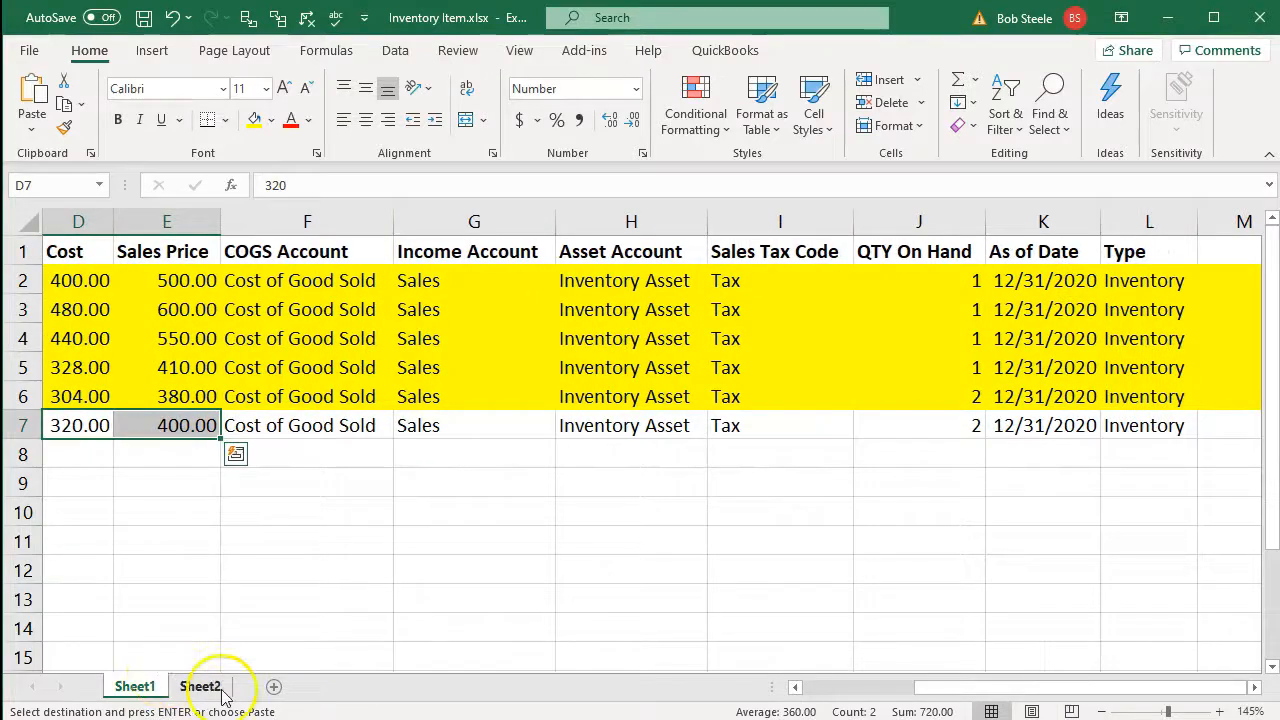
click(200, 686)
click(1119, 416)
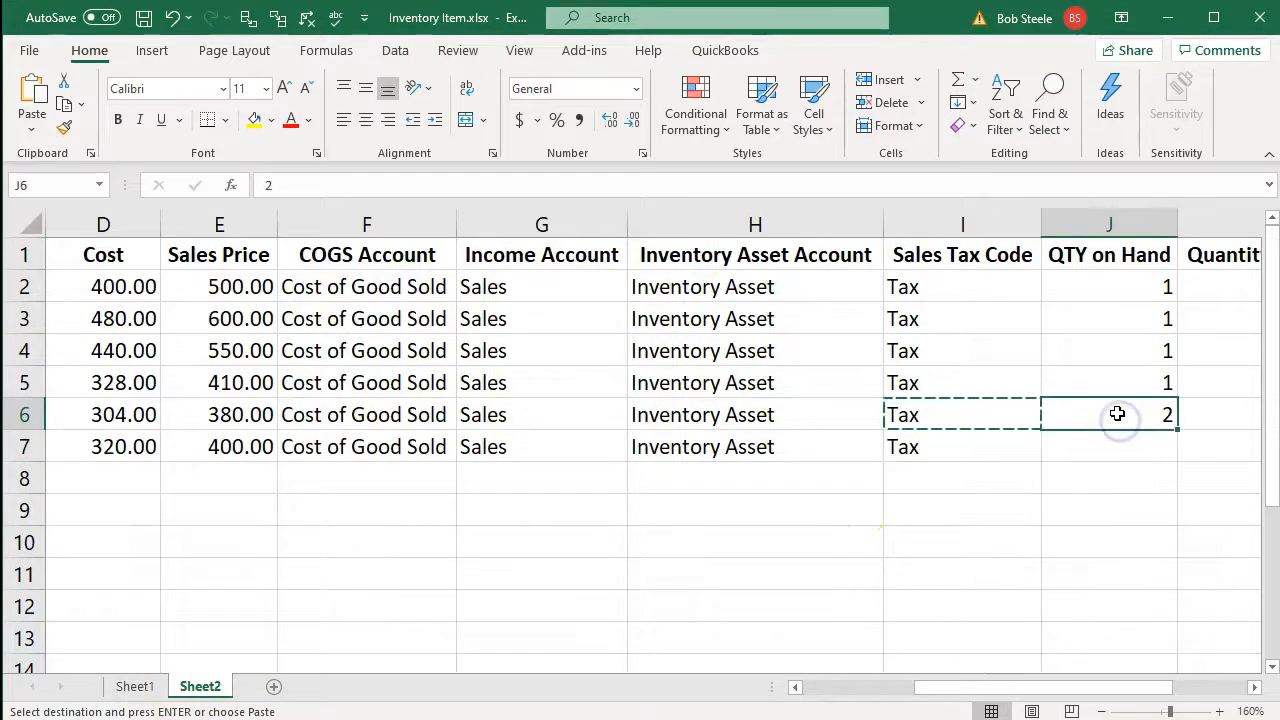
key(ctrl+c)
click(1083, 443)
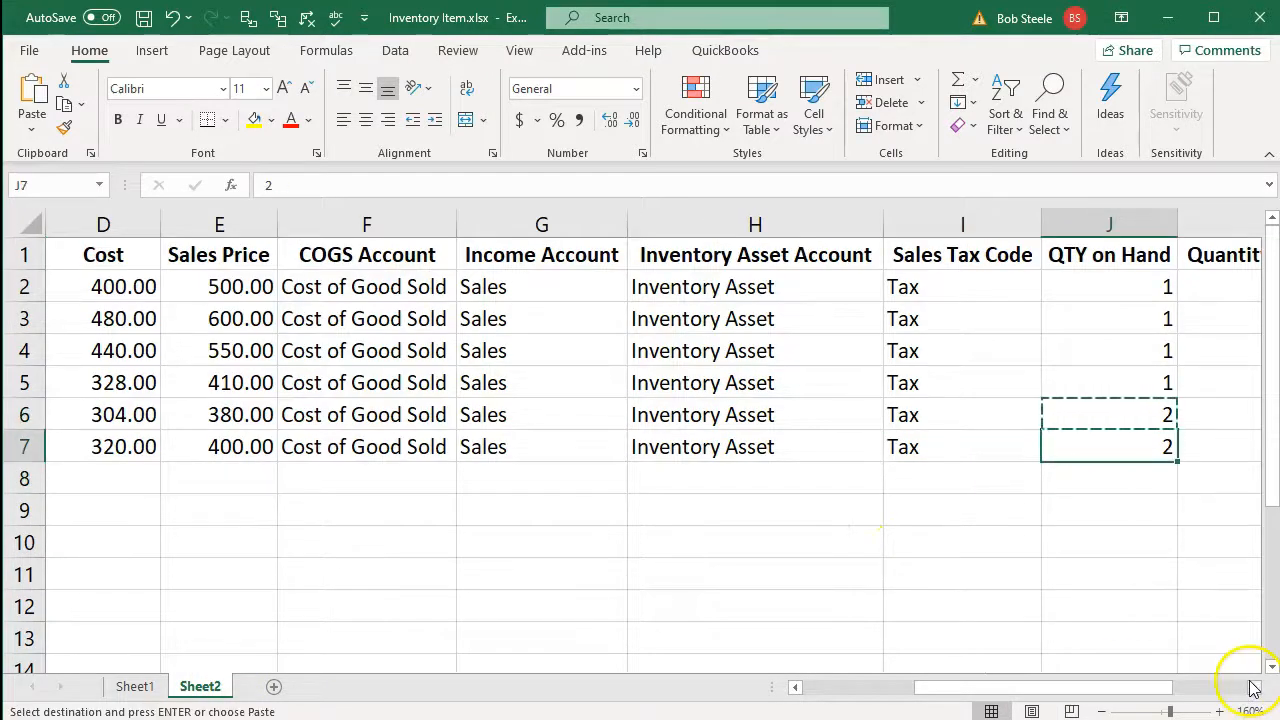
Copy the date 12/31/2019 and type Inventory from K6:L6 into K7:L7 of Sheet2.
click(1257, 694)
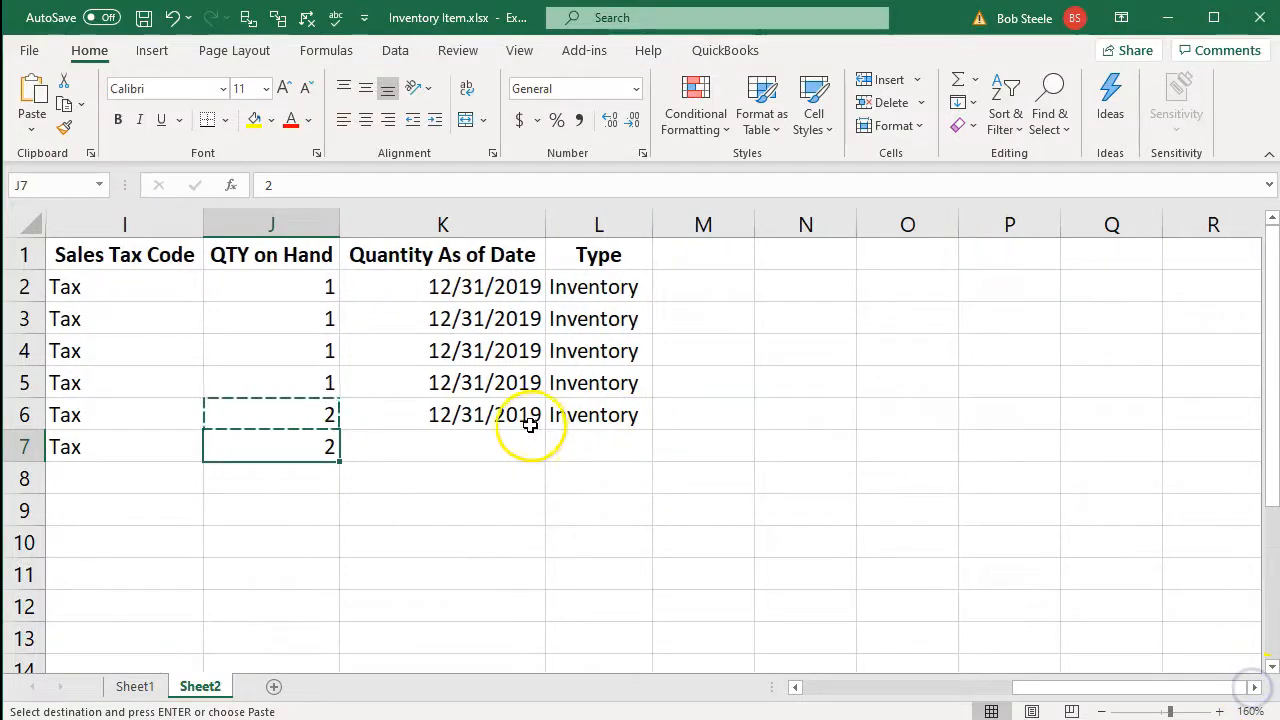
drag(523, 429, 550, 422)
key(ctrl+c)
click(503, 443)
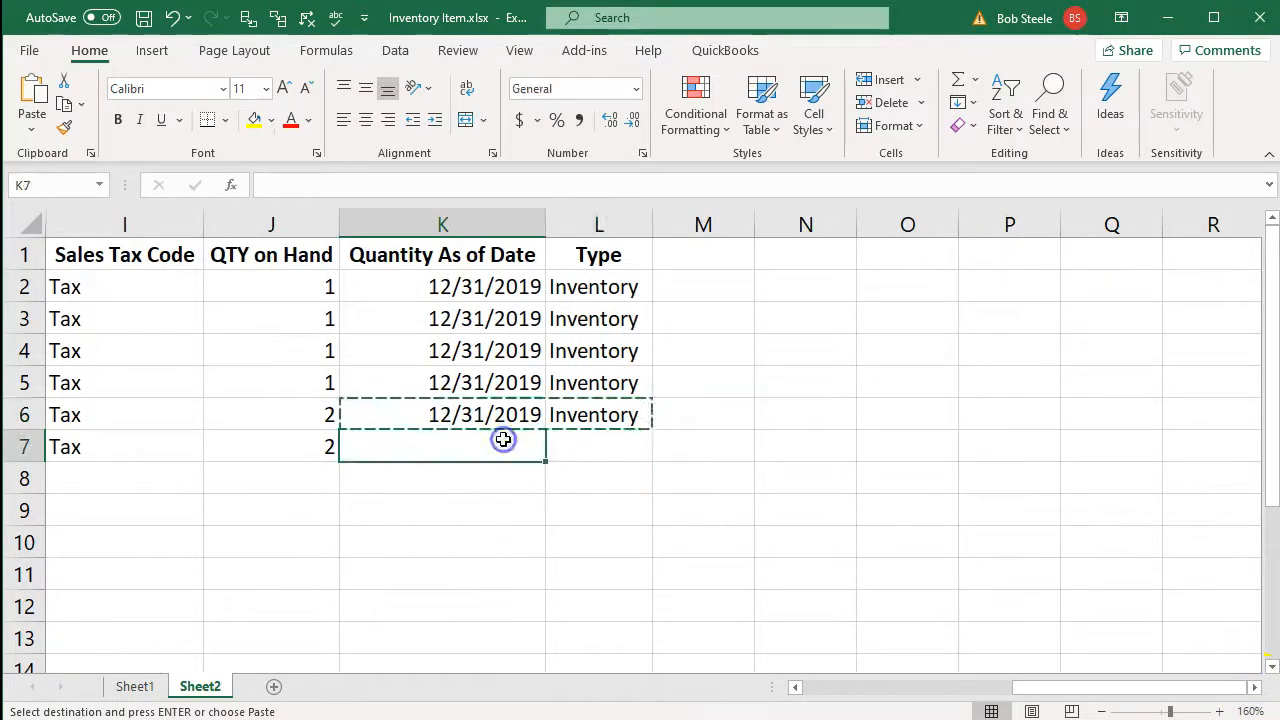
key(ctrl+v)
Return to the start of the completed item list on Sheet2 and save the Inventory Item.xlsx workbook.
drag(1040, 690, 620, 634)
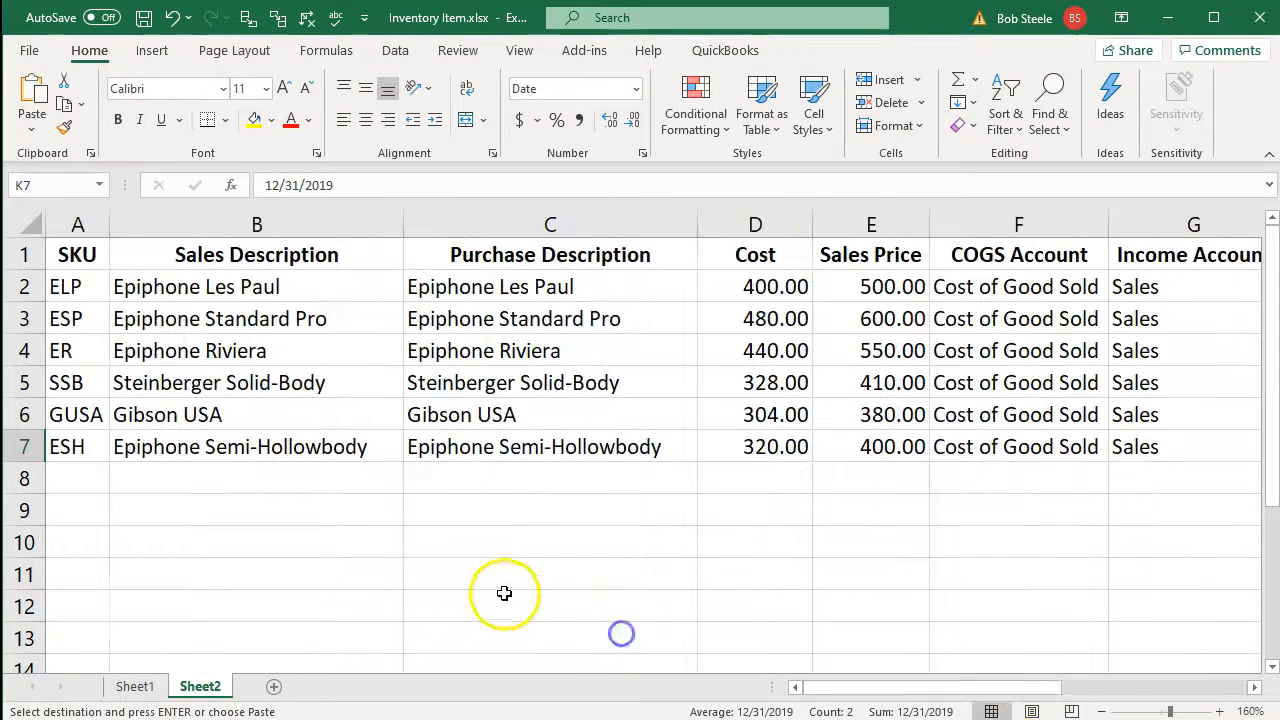
click(144, 18)
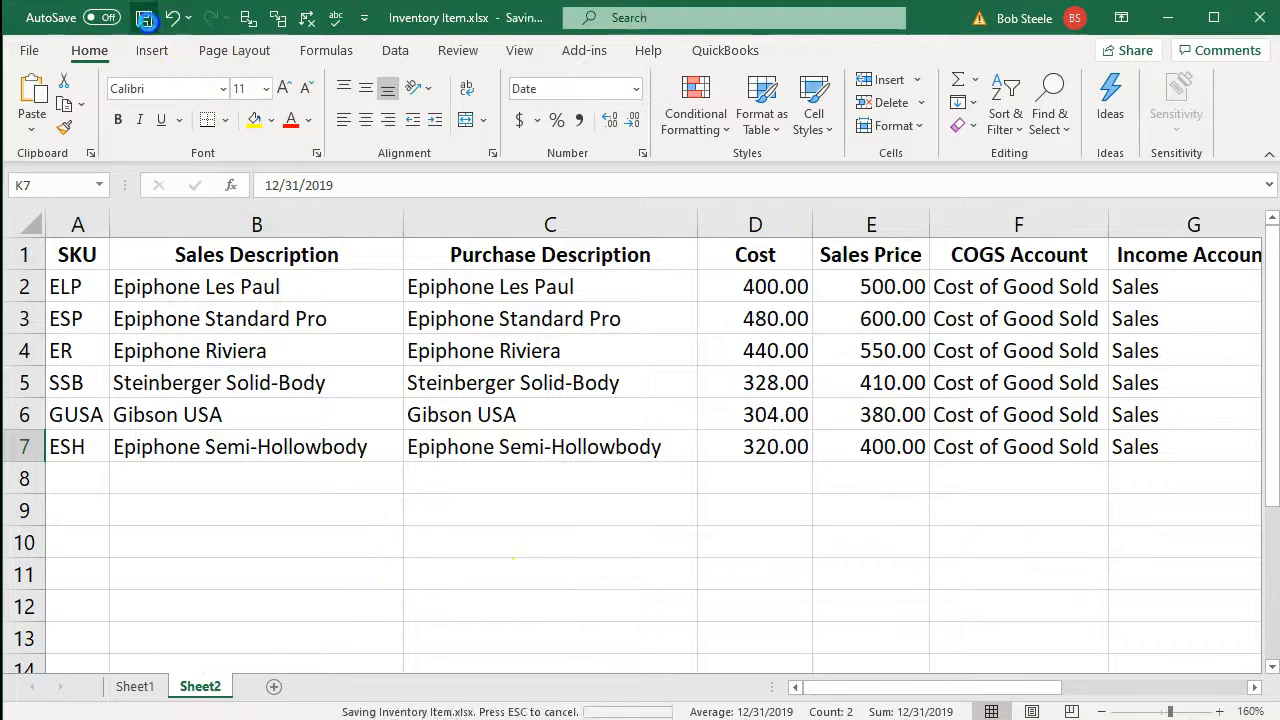
click(545, 580)
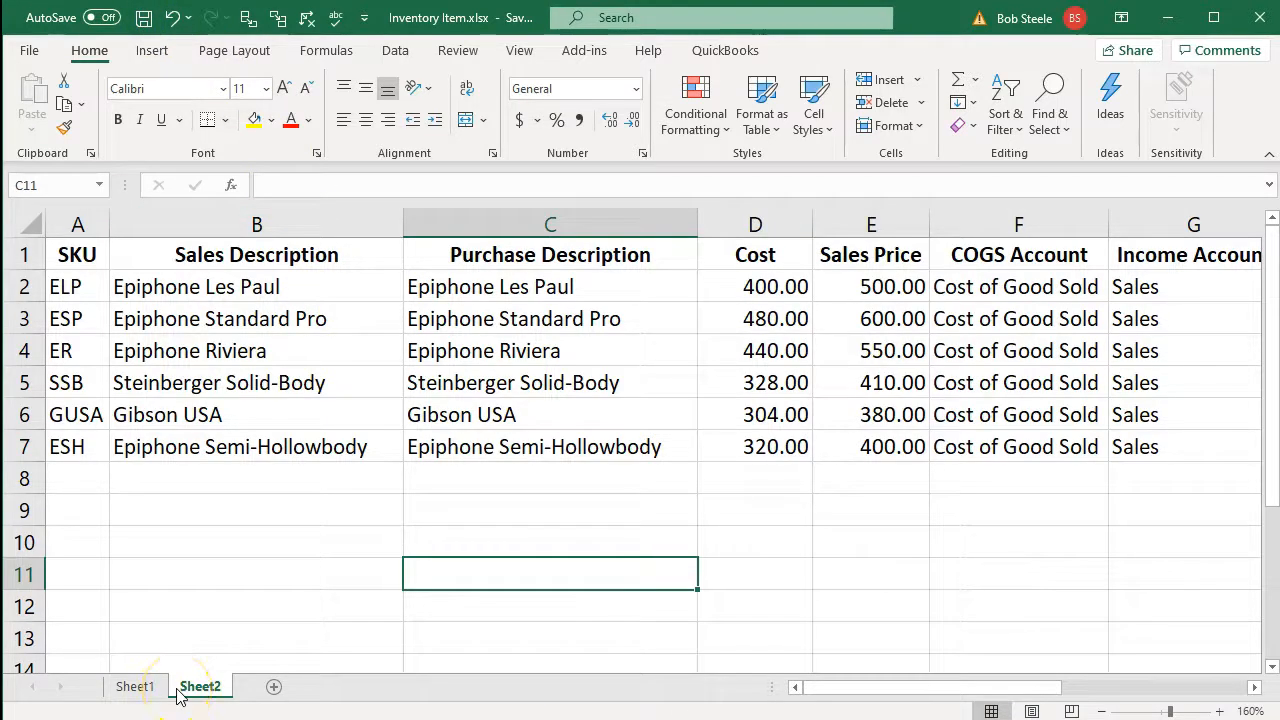
click(241, 514)
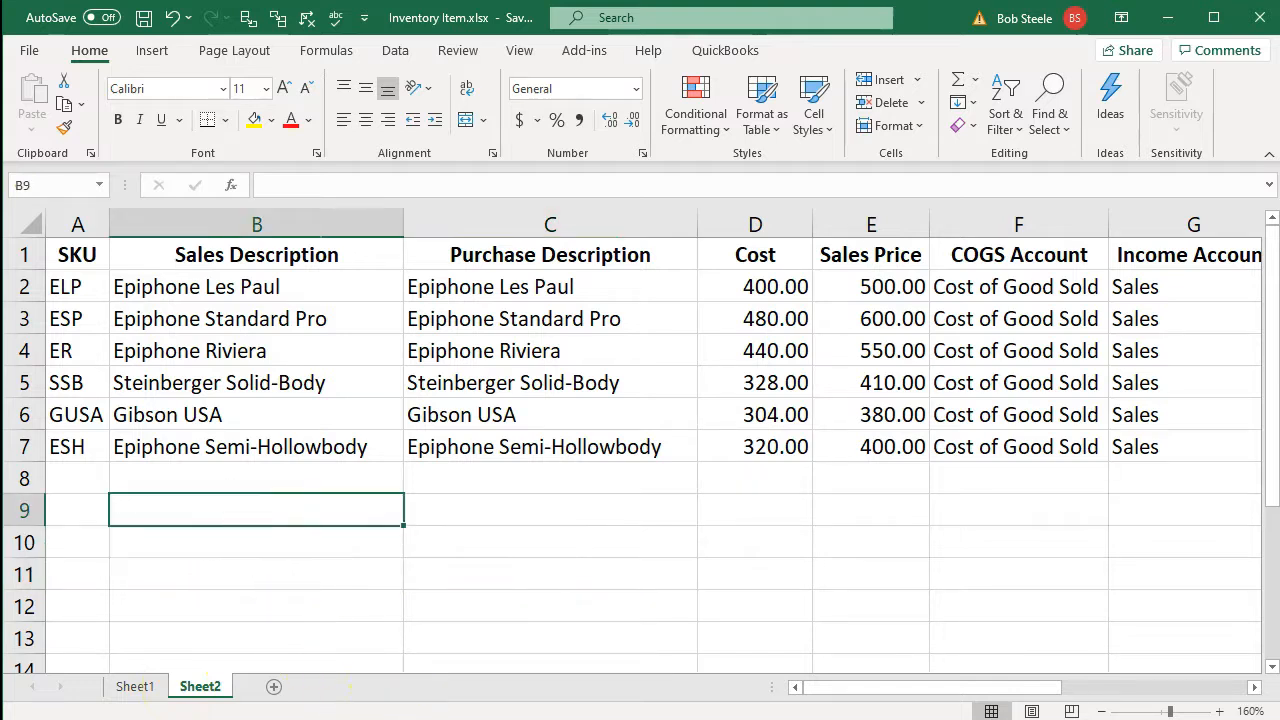
click(420, 422)
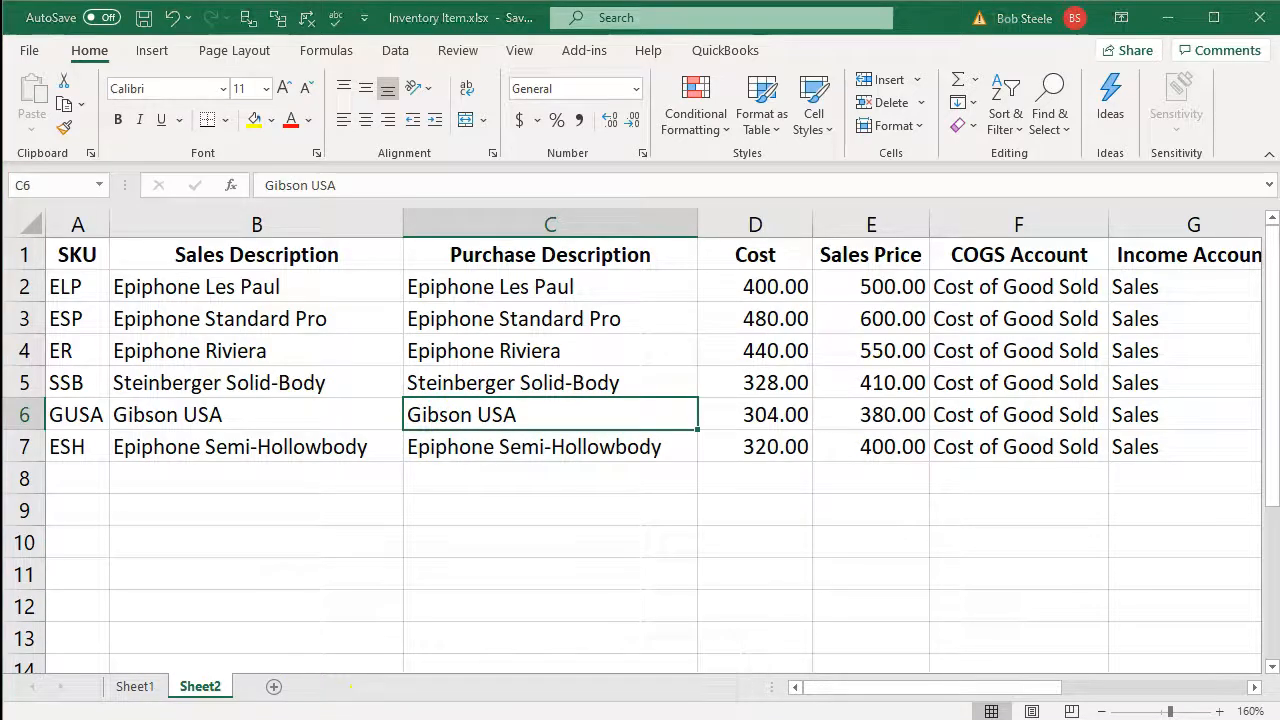
Switch to the Import products and services page of QuickBooks Online in the browser.
click(514, 719)
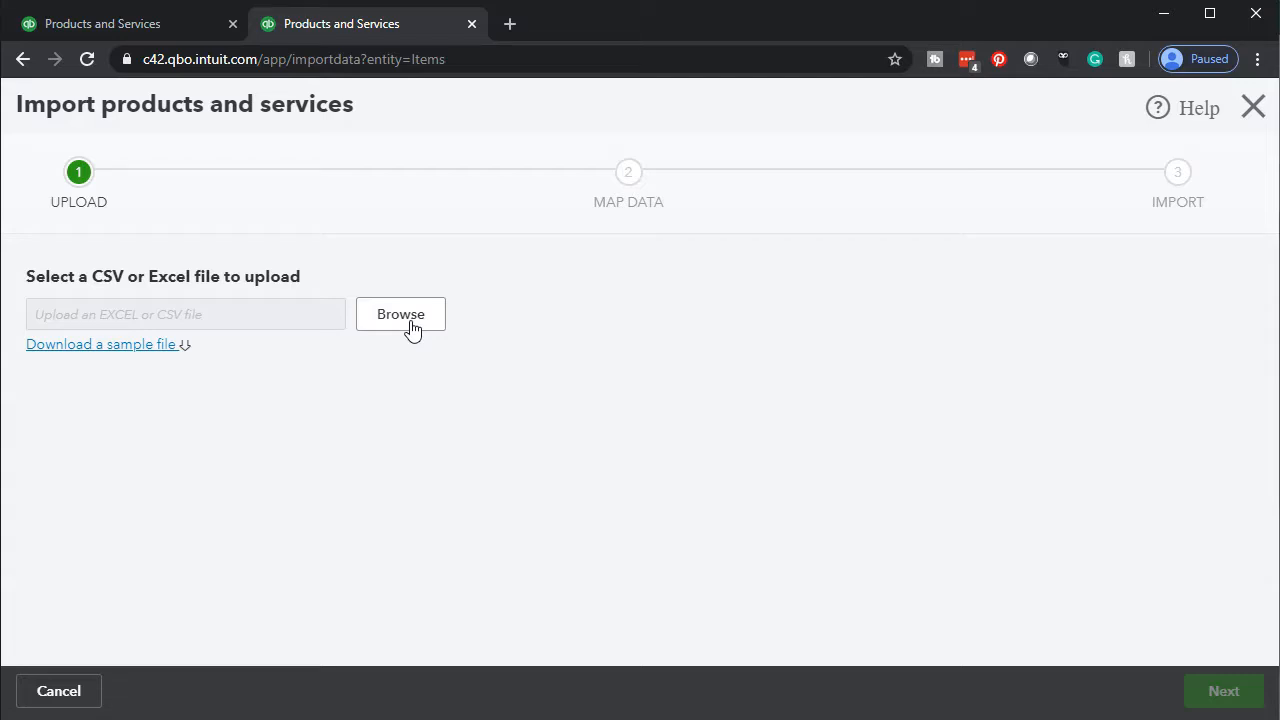
click(86, 684)
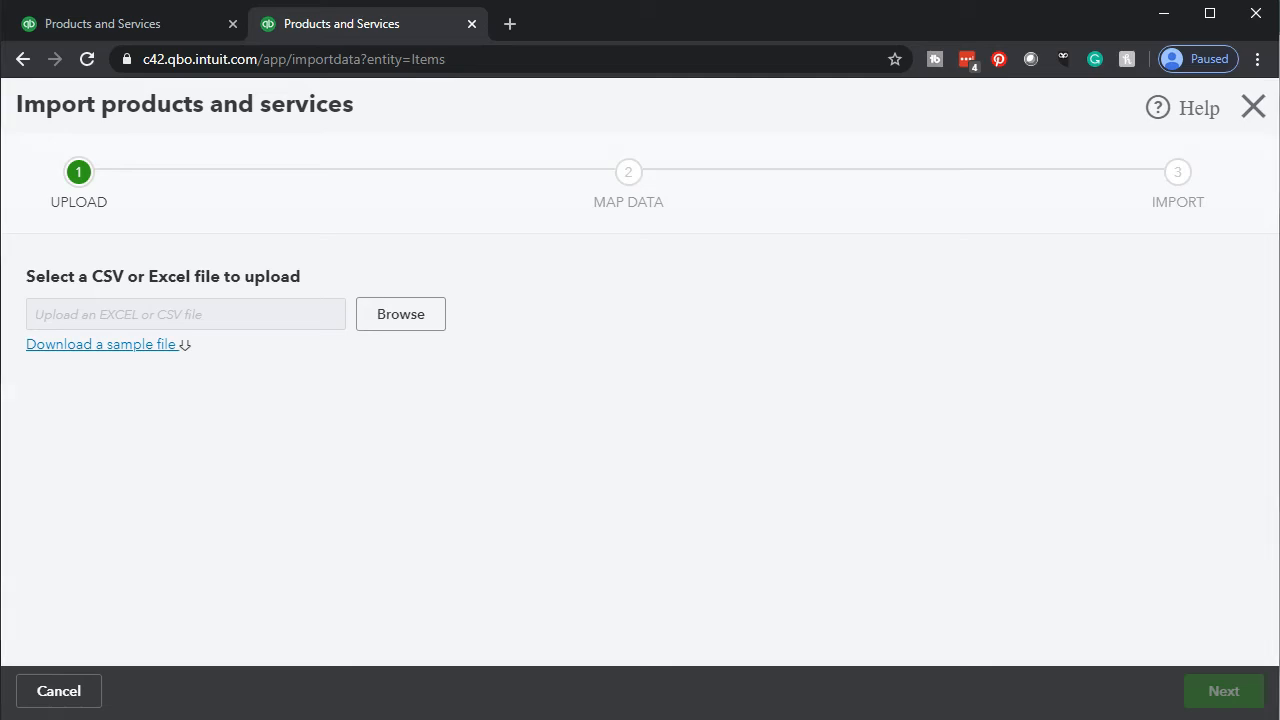